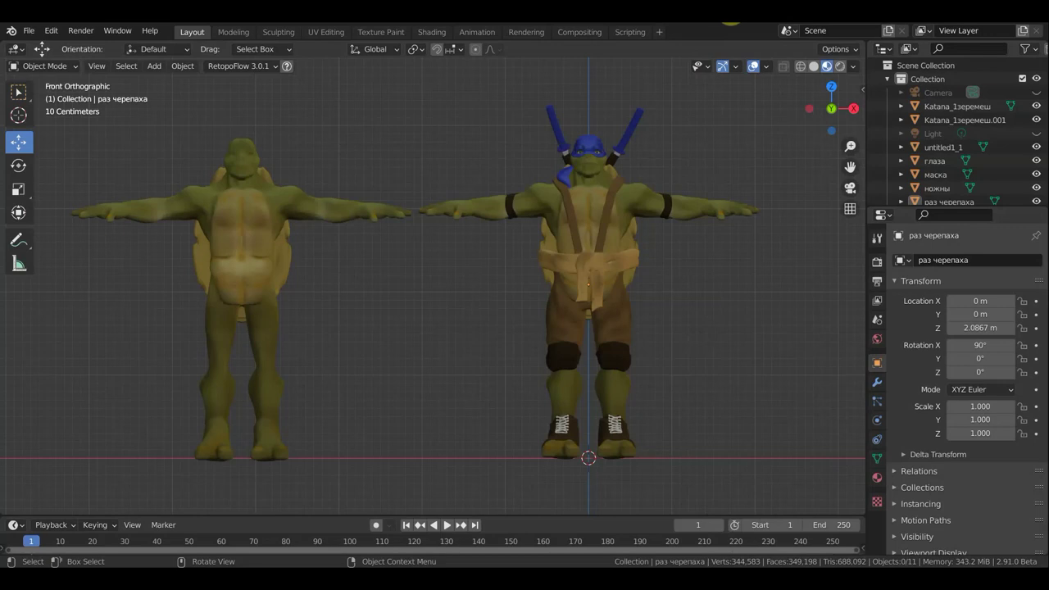
- Select the undressed turtle body on the left
scroll(681, 325, "down", 1)
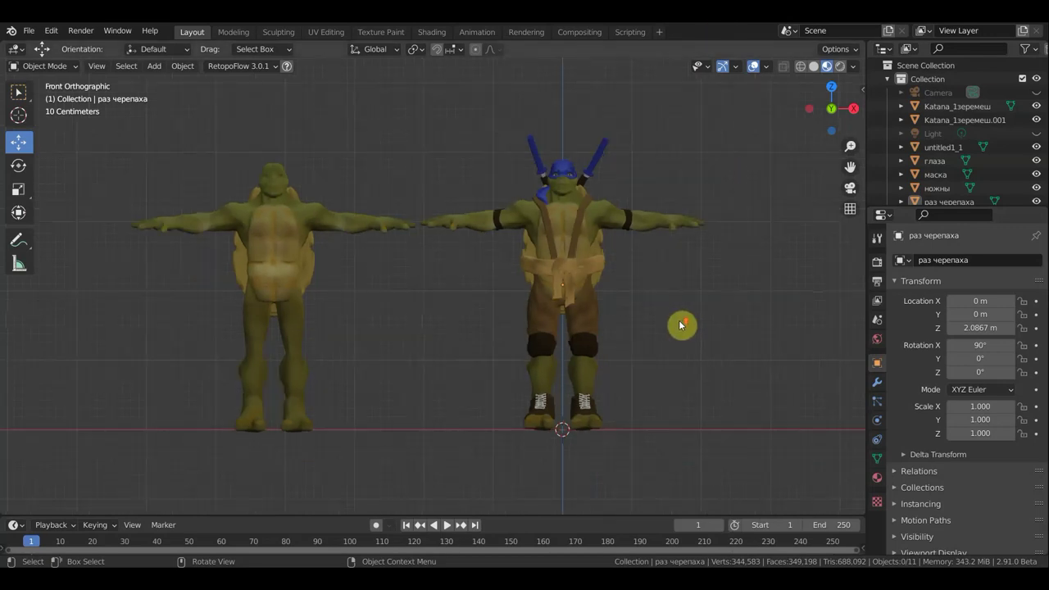
scroll(681, 326, "up", 2)
middle_click_drag(547, 336, 507, 333)
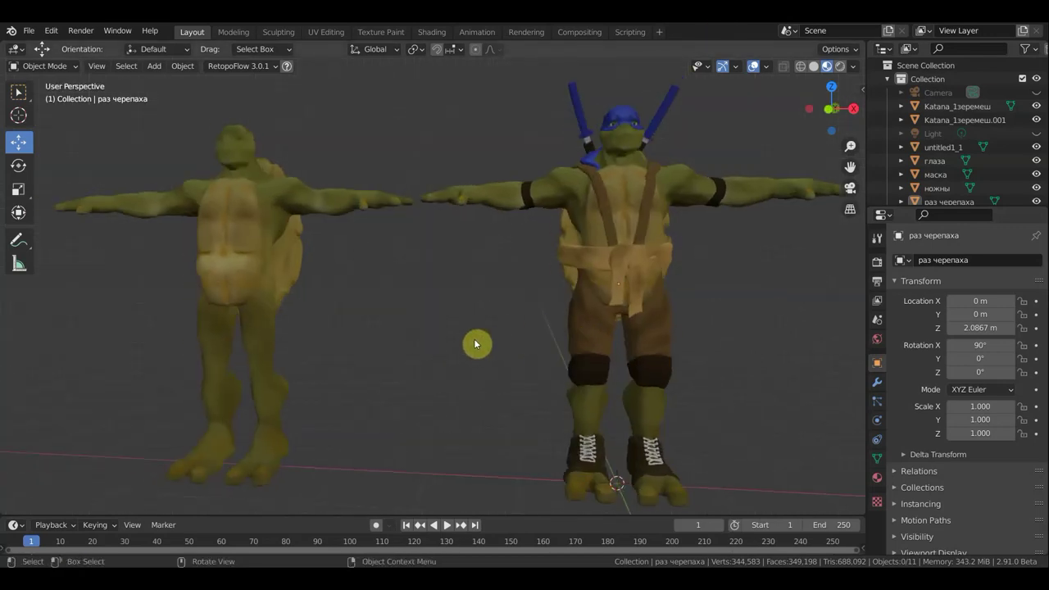
mouse_move(434, 343)
middle_mouse_down()
mouse_move(371, 364)
mouse_move(208, 369)
mouse_move(288, 320)
mouse_move(434, 360)
mouse_move(499, 363)
middle_mouse_up()
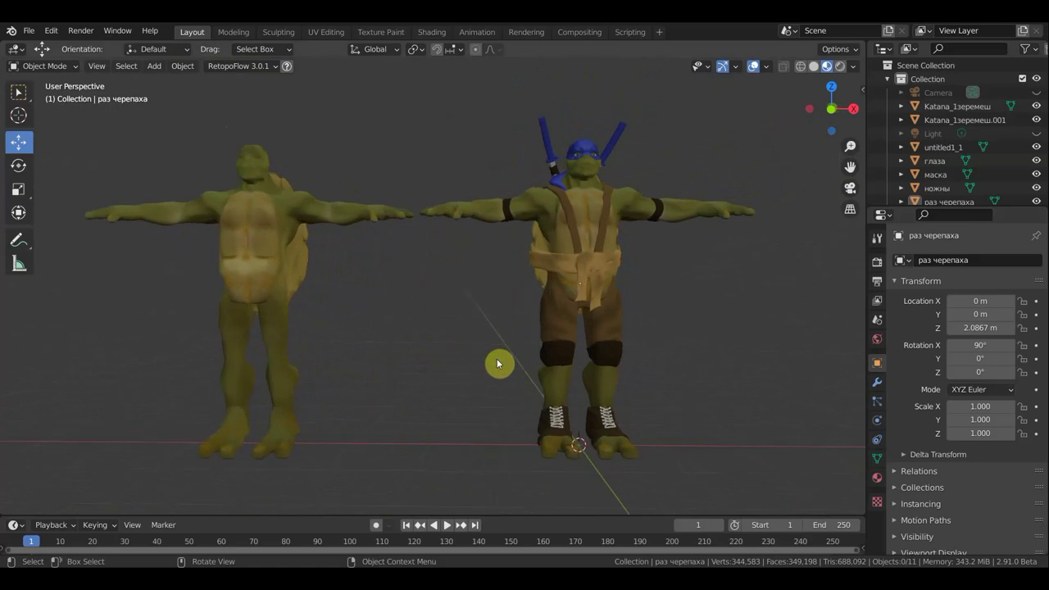
scroll(322, 287, "up", 1)
mouse_move(335, 307)
middle_mouse_down("shift")
mouse_move(452, 330)
mouse_move(463, 300)
middle_mouse_up("shift")
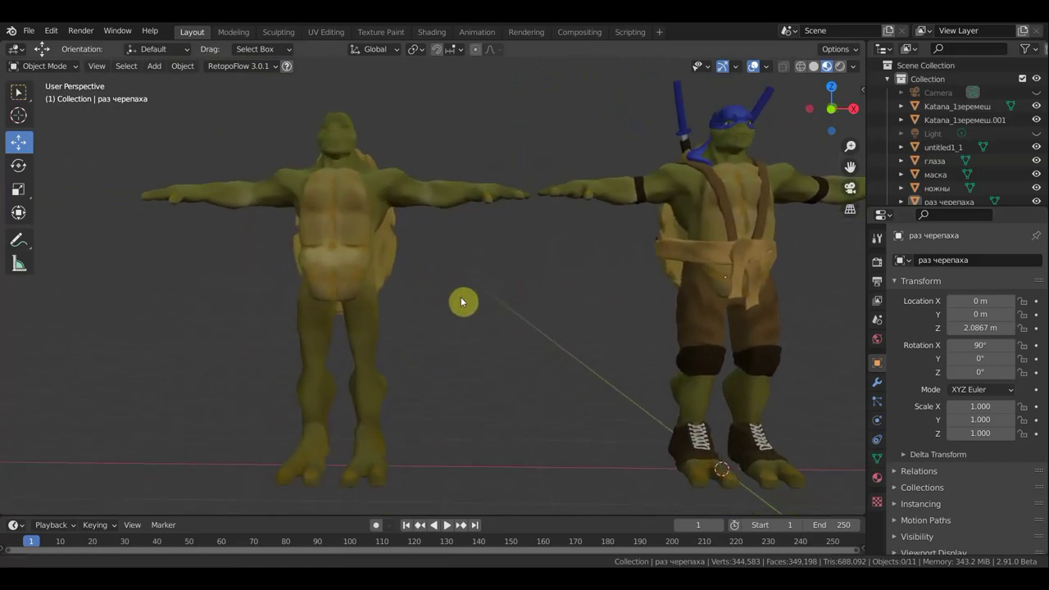
left_click(322, 245)
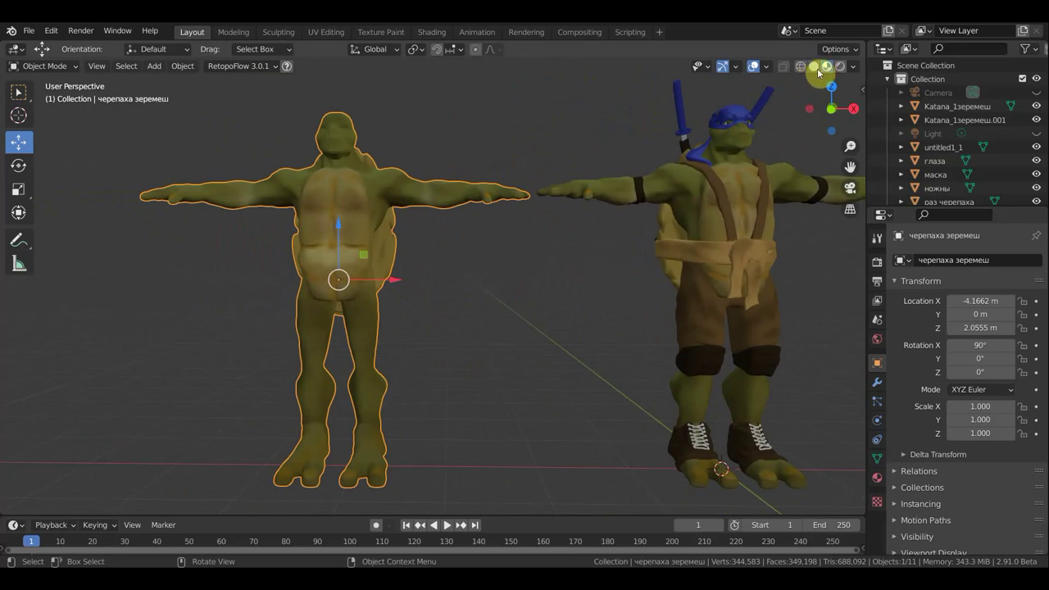
- Inspect the turtle body in Solid and Wireframe shading, then return to Material Preview
left_click(812, 69)
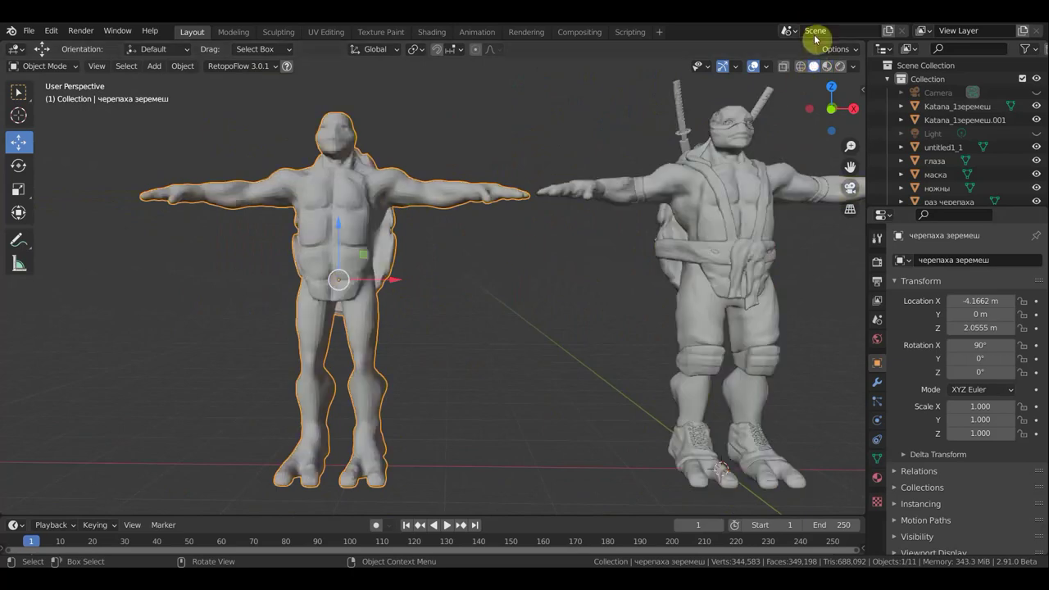
left_click(801, 70)
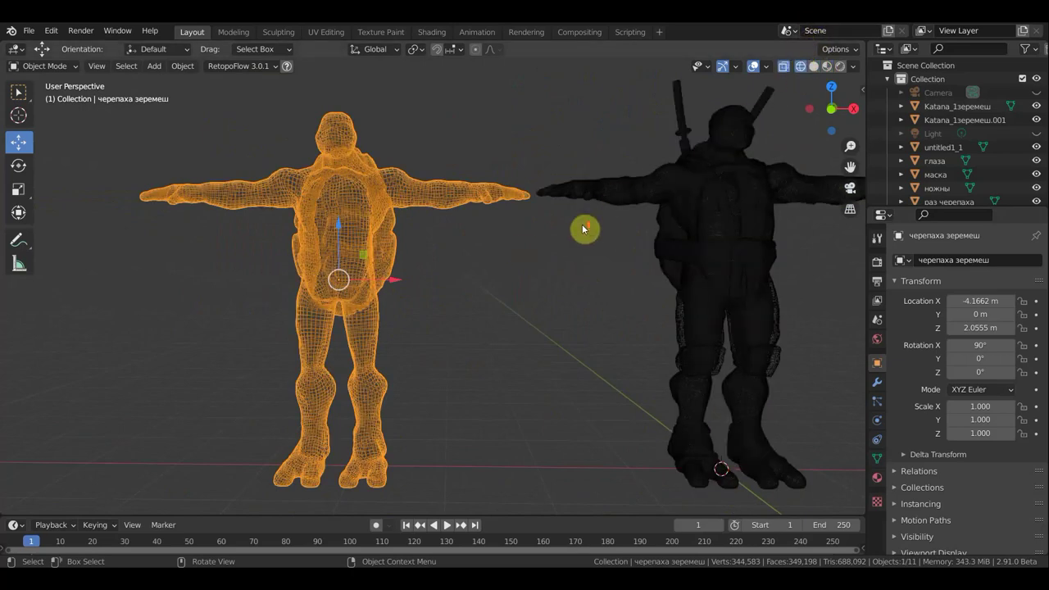
scroll(583, 229, "up", 4)
middle_click_drag(579, 231, 721, 347, "shift")
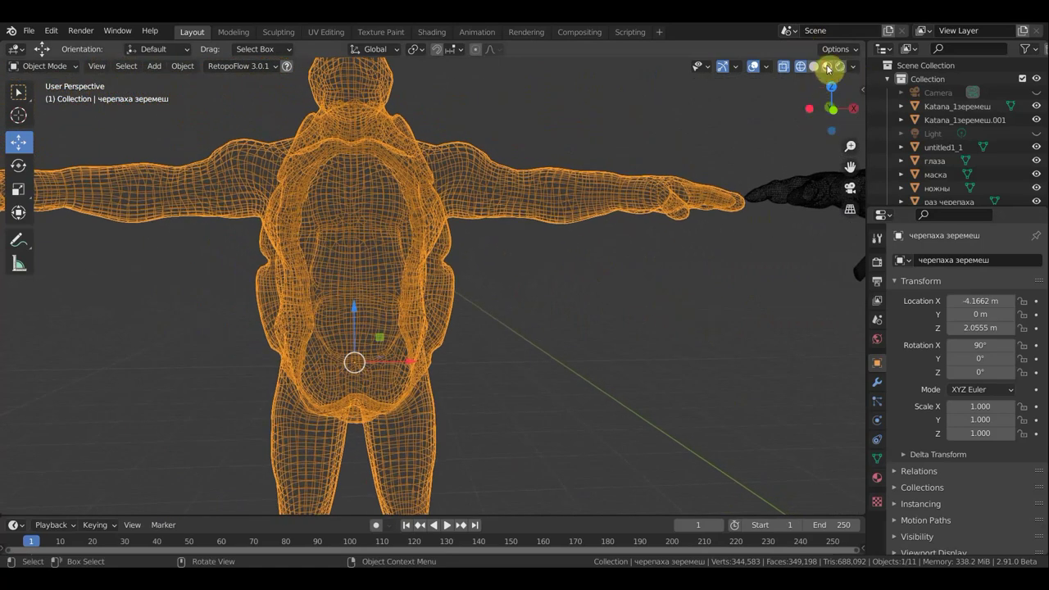
left_click(828, 69)
mouse_move(609, 155)
middle_mouse_down("shift")
mouse_move(611, 243)
mouse_move(709, 251)
mouse_move(388, 243)
mouse_move(451, 241)
mouse_move(466, 227)
mouse_move(464, 207)
mouse_move(770, 131)
mouse_move(754, 199)
middle_mouse_up("shift")
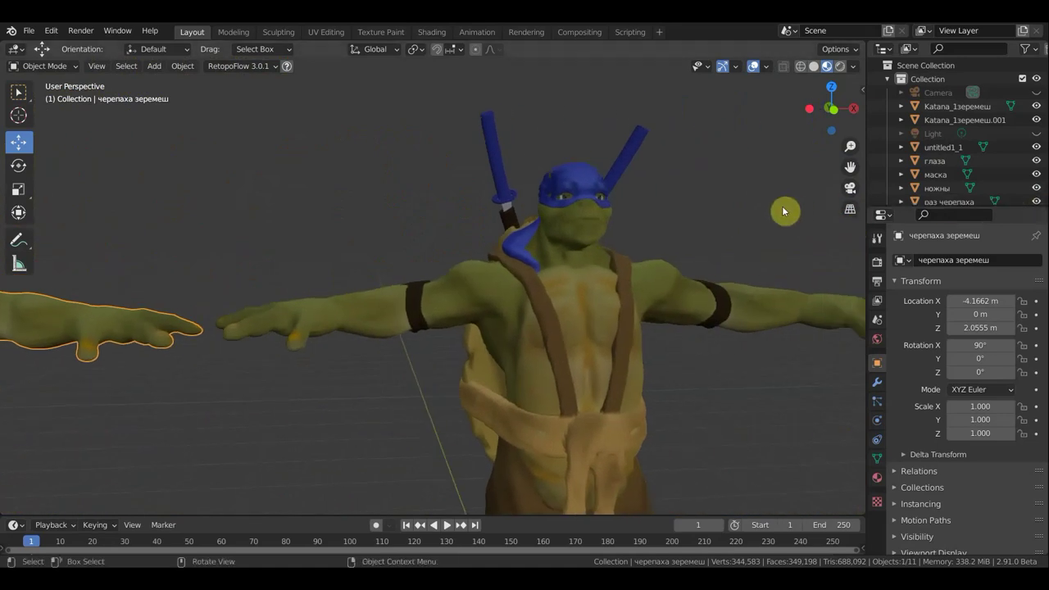
- Zoom in on the dressed turtle from the front and select its chest strap (ремень)
scroll(762, 211, "up", 2)
middle_click_drag(732, 210, 598, 202)
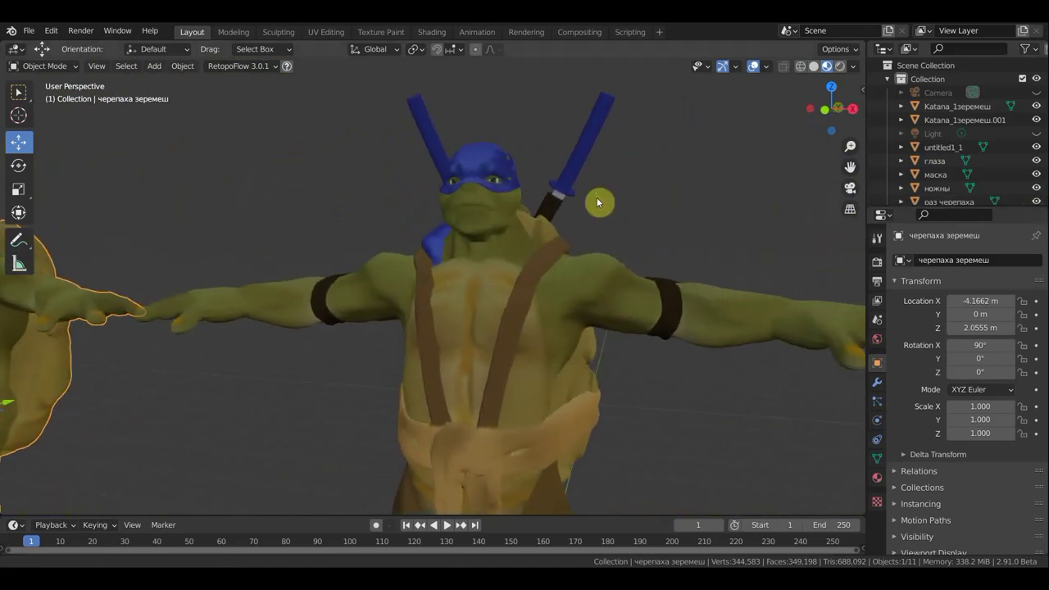
scroll(656, 195, "up", 2)
mouse_move(684, 191)
middle_mouse_down()
mouse_move(737, 202)
mouse_move(722, 198)
middle_mouse_up()
scroll(720, 198, "up", 1)
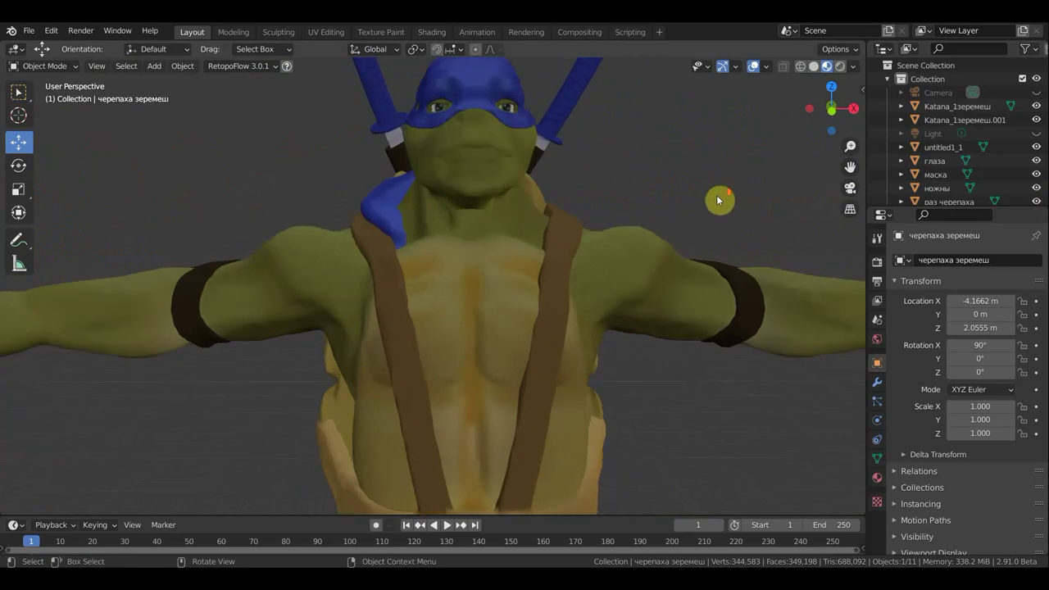
left_click(560, 280)
- Select the turtle's pants (штаны) and view the turtle from behind
scroll(568, 262, "down", 2)
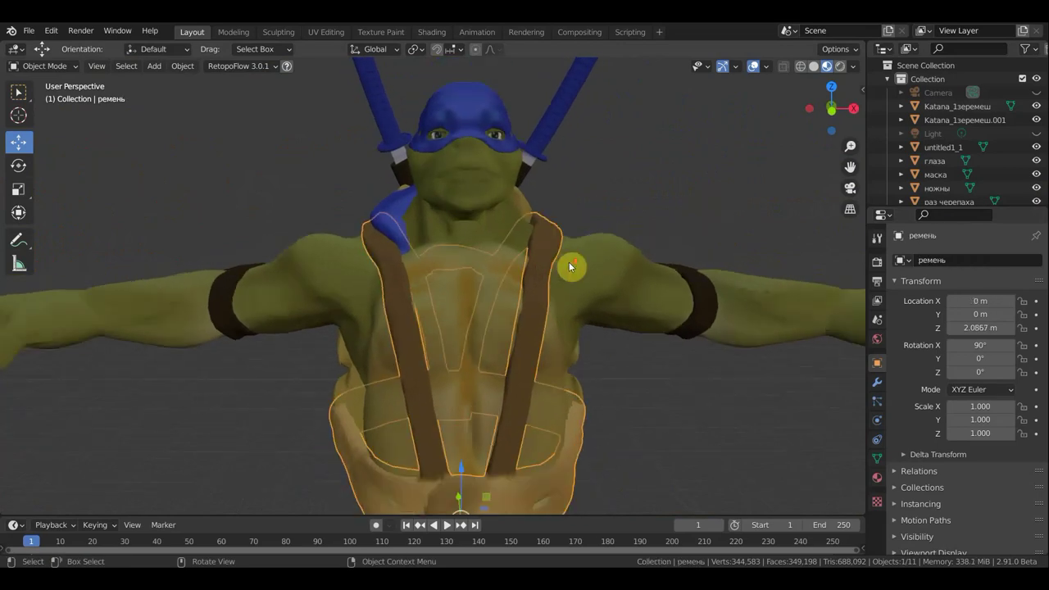
scroll(569, 262, "down", 1)
scroll(525, 459, "down", 2)
left_click(526, 469)
mouse_move(588, 237)
middle_mouse_down()
mouse_move(515, 227)
mouse_move(370, 243)
mouse_move(357, 219)
middle_mouse_up()
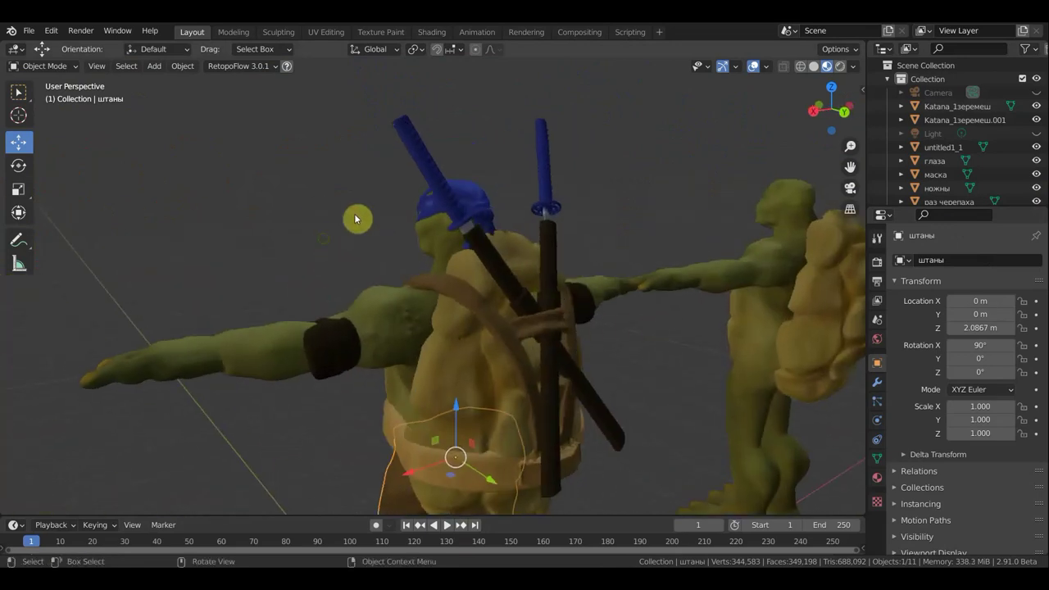
left_click(439, 187)
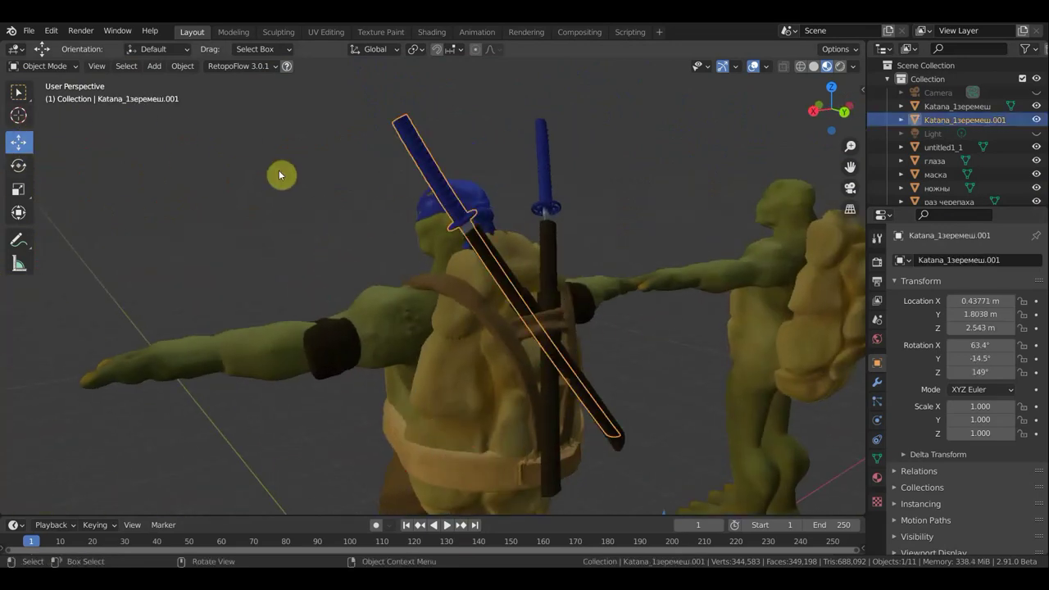
key("g")
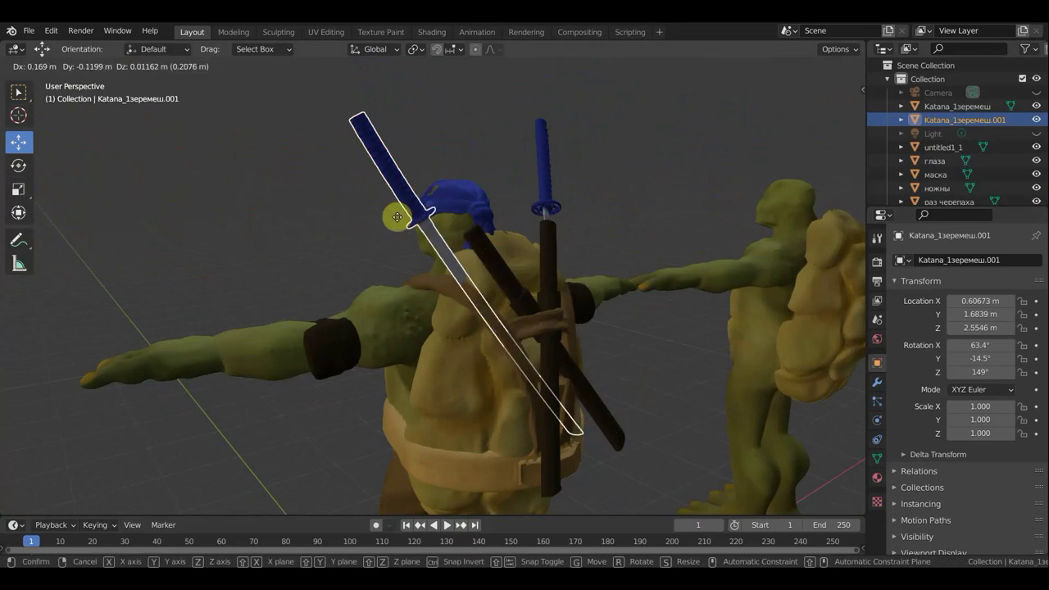
left_click(281, 167)
scroll(302, 195, "up", 4)
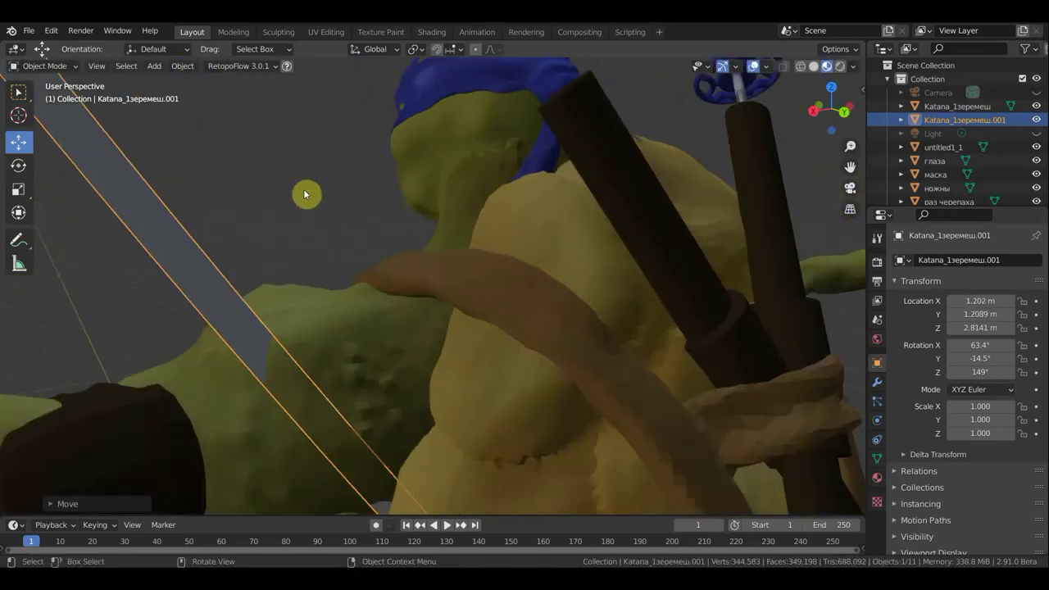
scroll(303, 195, "down", 3)
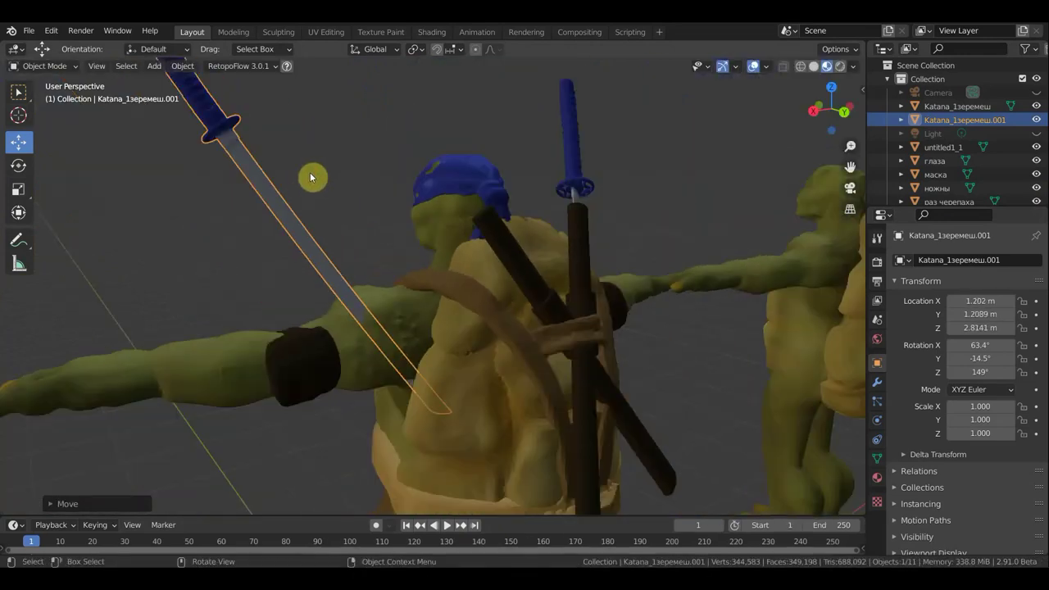
key("ctrl+z")
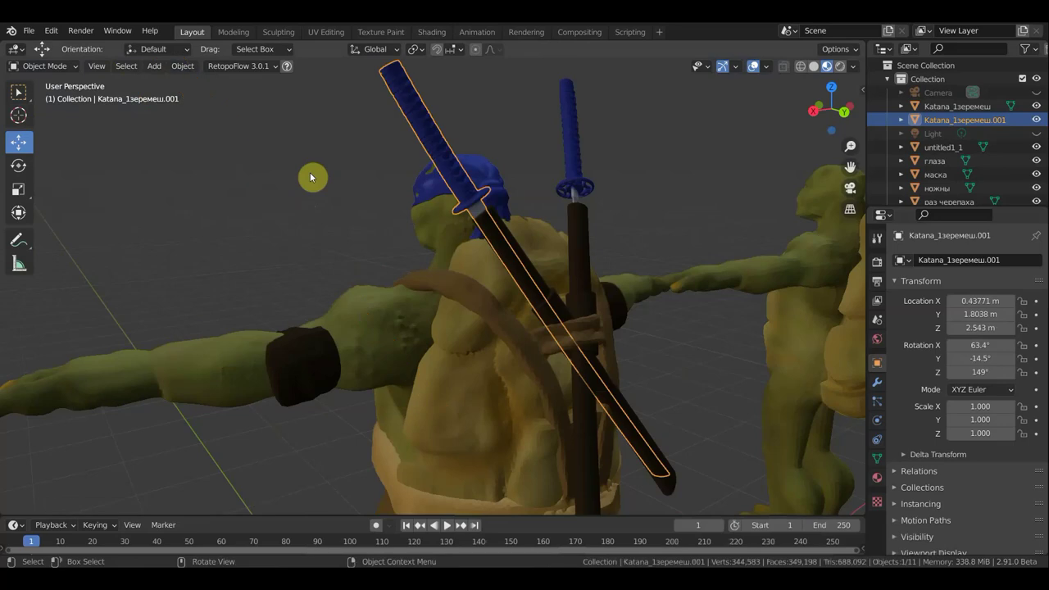
scroll(386, 152, "down", 2)
scroll(393, 164, "down", 2)
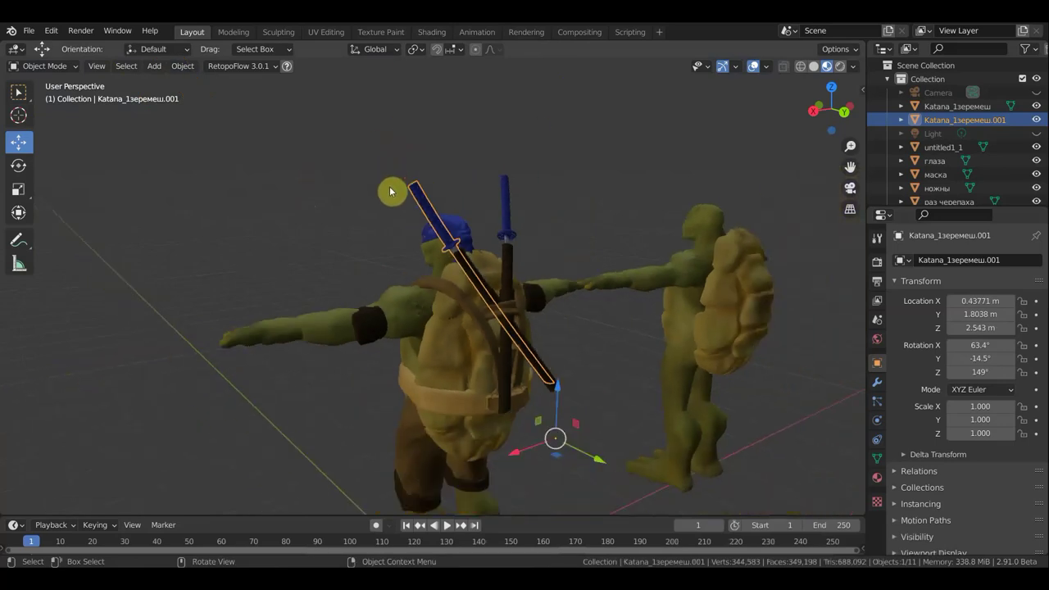
middle_click_drag(279, 178, 363, 188)
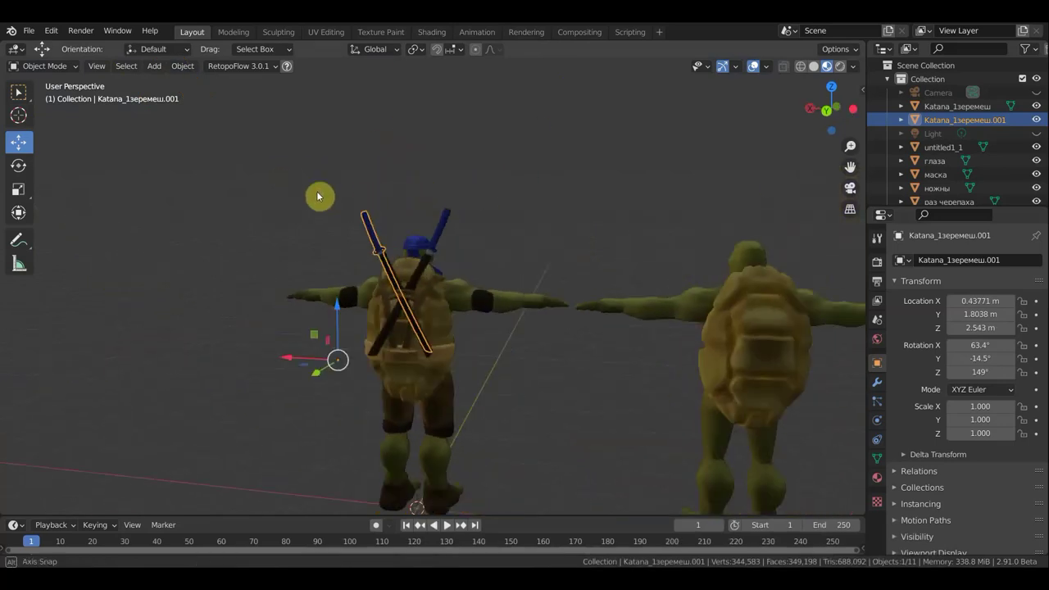
middle_click_drag(483, 232, 501, 130, "shift")
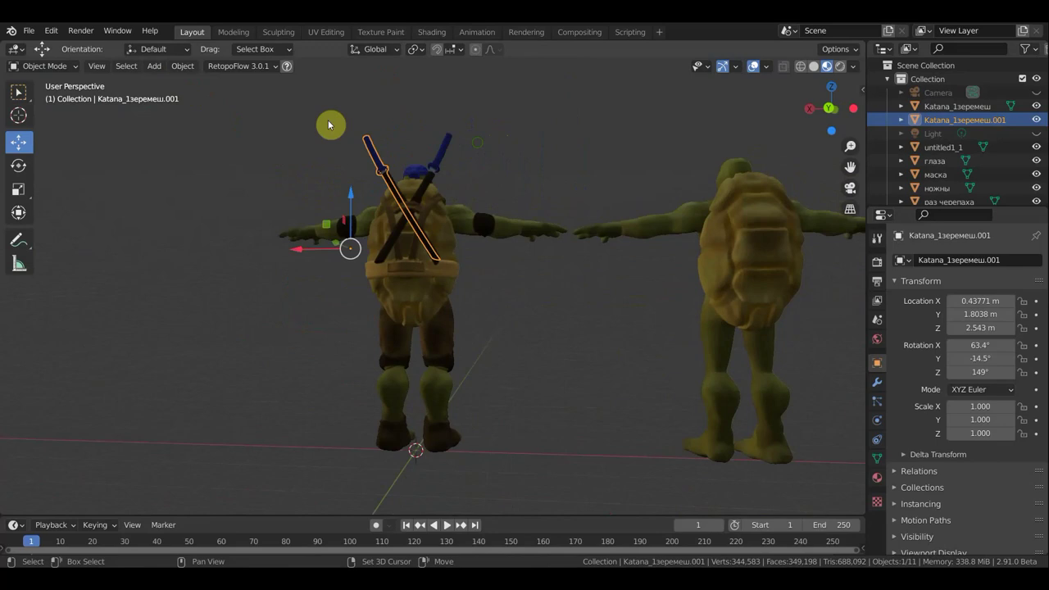
left_click(18, 94)
scroll(347, 219, "up", 2)
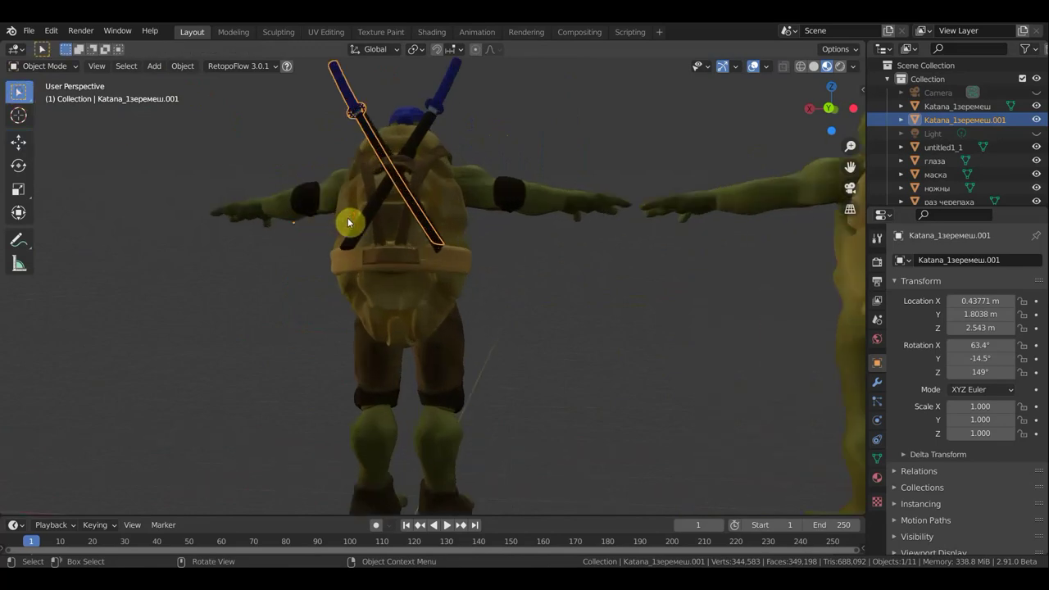
- Orbit around the dressed turtle's back and switch to Weight Paint mode
scroll(401, 238, "up", 2)
mouse_move(412, 243)
middle_mouse_down()
mouse_move(430, 233)
mouse_move(520, 239)
mouse_move(543, 281)
mouse_move(557, 268)
mouse_move(522, 254)
mouse_move(344, 250)
mouse_move(508, 253)
middle_mouse_up()
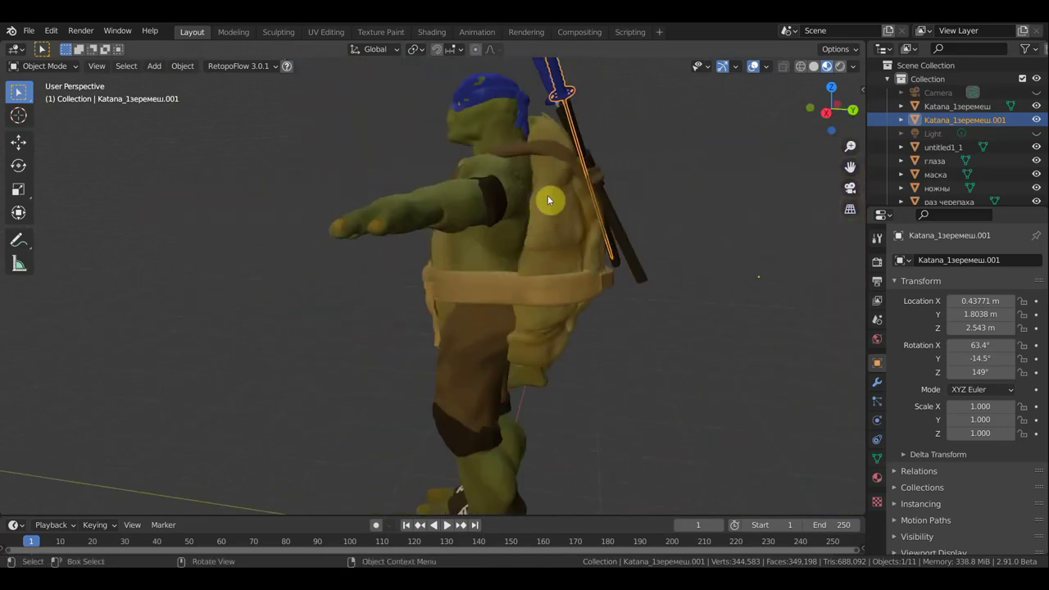
mouse_move(541, 208)
middle_mouse_down()
mouse_move(493, 207)
mouse_move(646, 221)
mouse_move(719, 210)
mouse_move(712, 205)
middle_mouse_up()
left_click(40, 65)
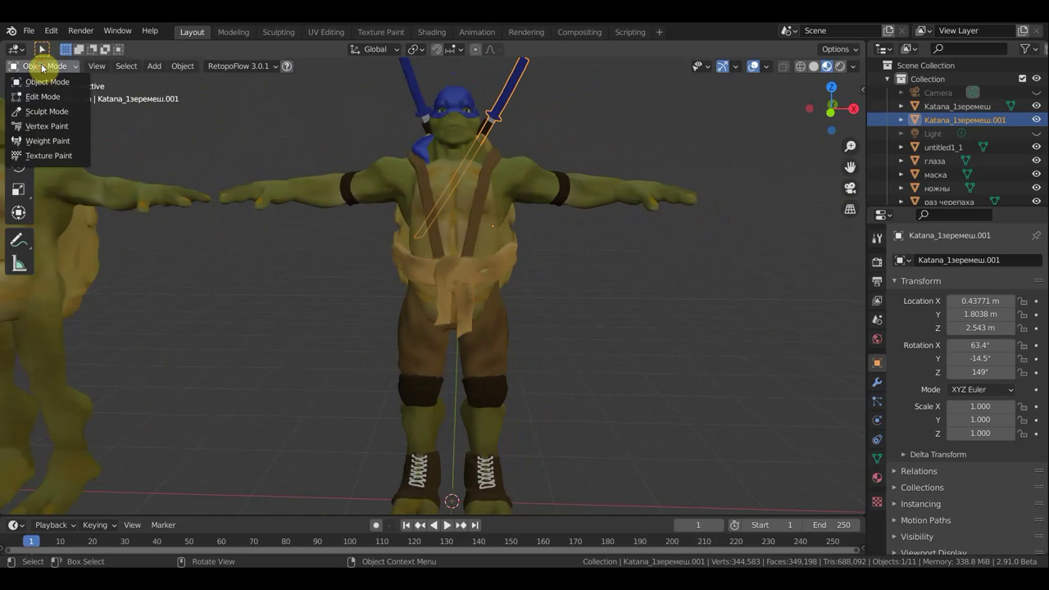
left_click(53, 143)
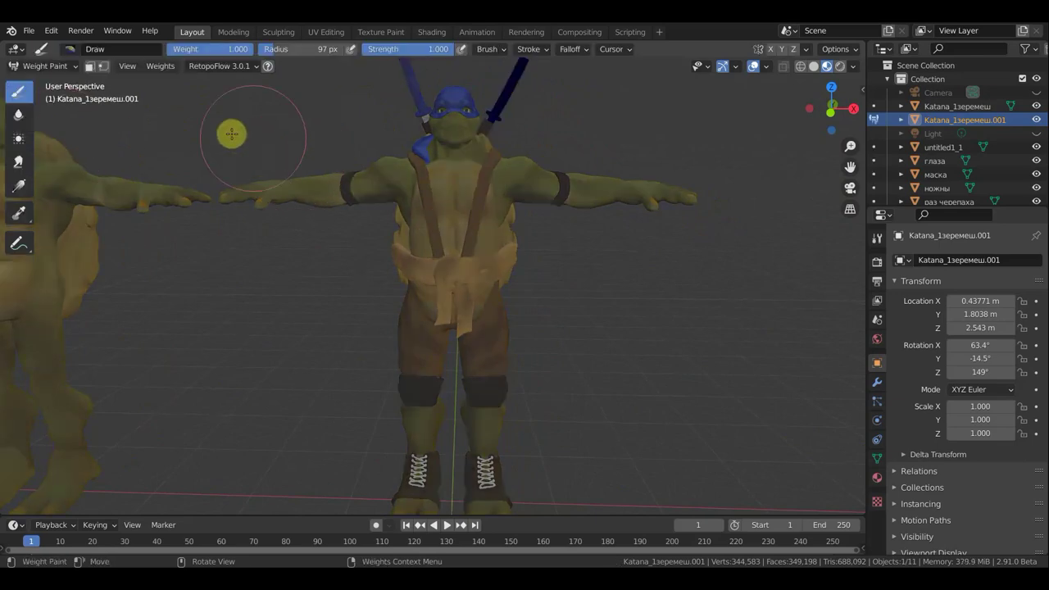
- Return to Object Mode and clear the selection, framing the whole turtle
left_click(41, 65)
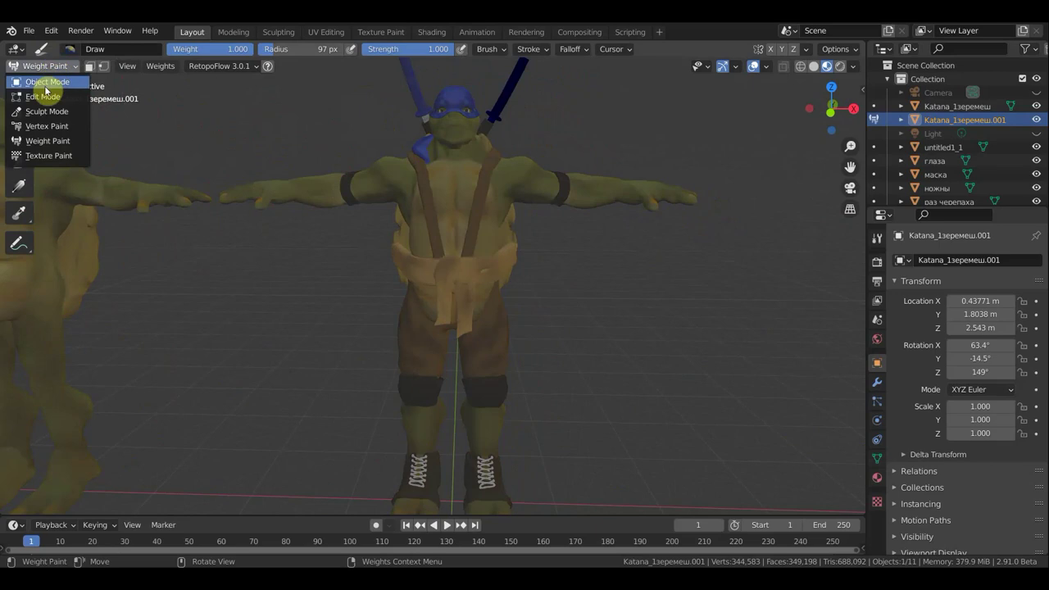
left_click(47, 81)
left_click(603, 362)
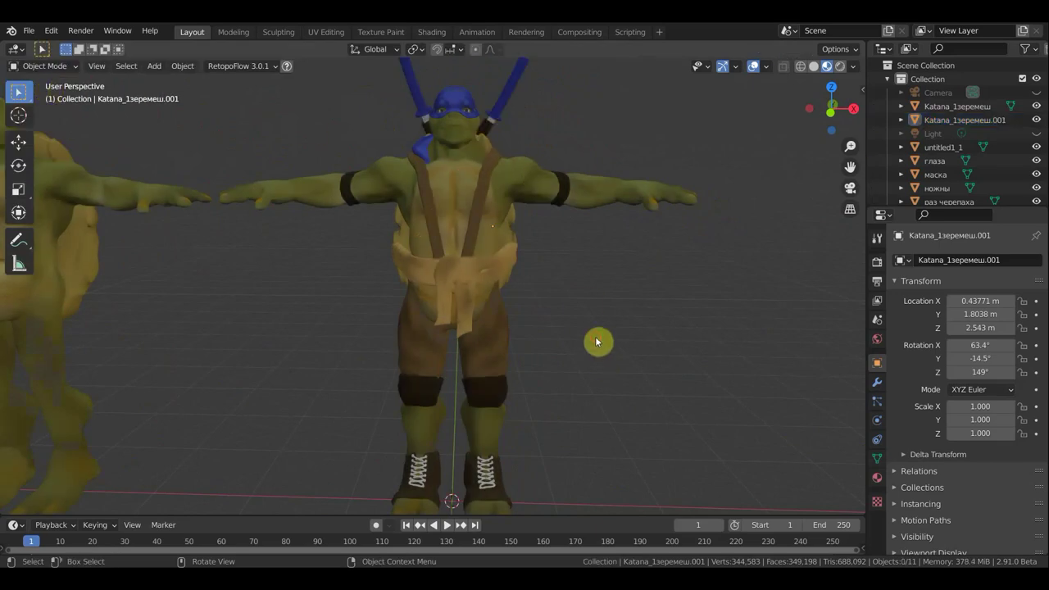
scroll(597, 339, "down", 2)
mouse_move(607, 286)
middle_mouse_down("shift")
mouse_move(622, 259)
mouse_move(734, 330)
mouse_move(395, 319)
mouse_move(714, 330)
mouse_move(723, 370)
mouse_move(723, 335)
mouse_move(672, 333)
mouse_move(681, 307)
mouse_move(744, 316)
middle_mouse_up("shift")
- Switch to the front orthographic view and pan across both turtles
key("KP_1")
scroll(744, 317, "up", 1)
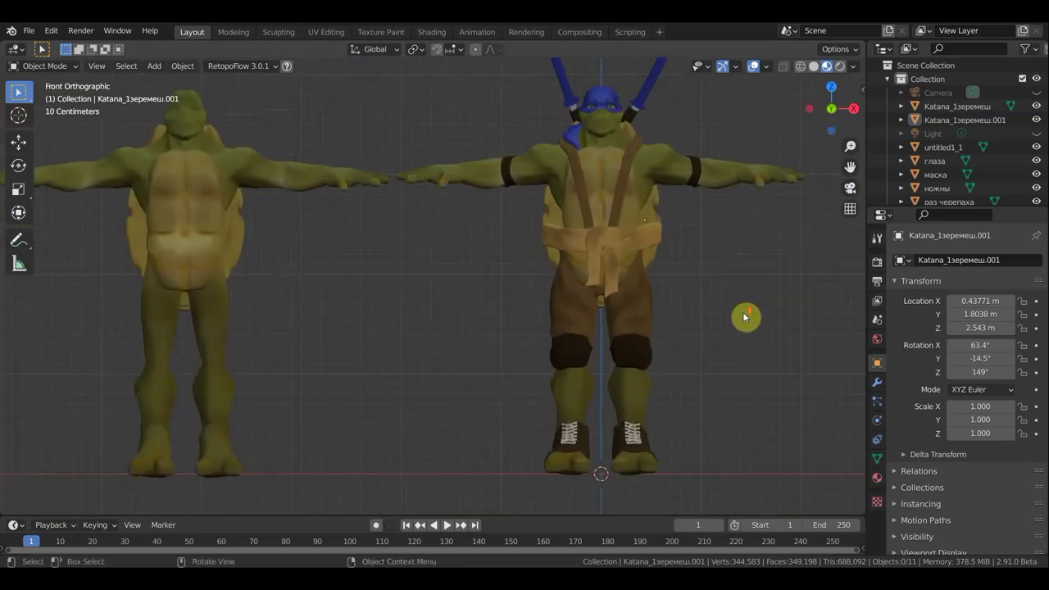
mouse_move(748, 316)
middle_mouse_down("shift")
mouse_move(679, 328)
mouse_move(713, 323)
middle_mouse_up("shift")
key("ctrl+KP_1")
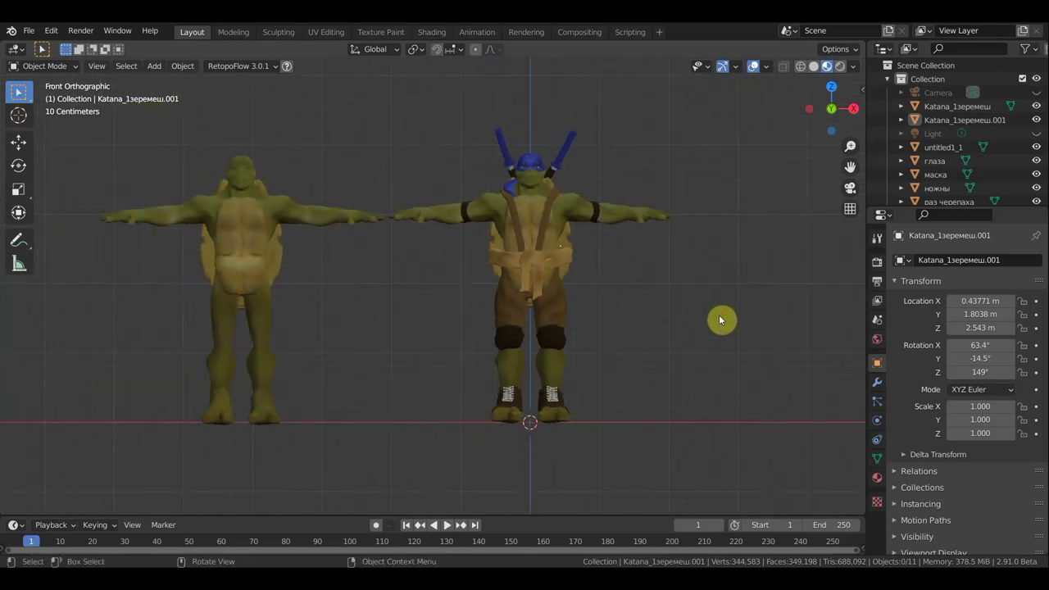
key("KP_1")
scroll(719, 320, "down", 1)
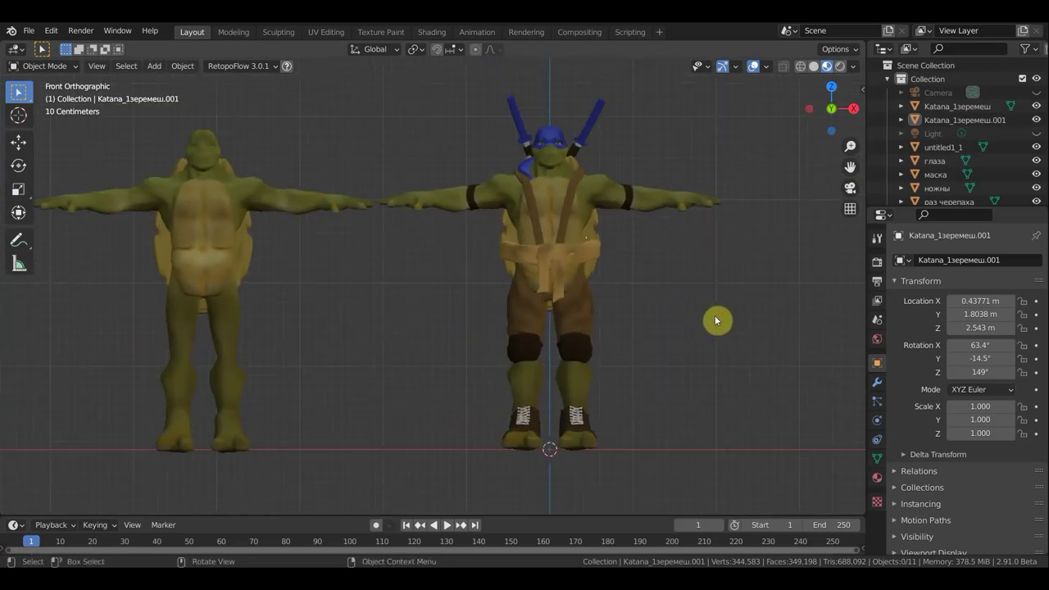
middle_click_drag(715, 320, 668, 321, "shift")
- Zoom onto the left turtle and select its body, 'черепаха зеремеш'
scroll(584, 193, "up", 1)
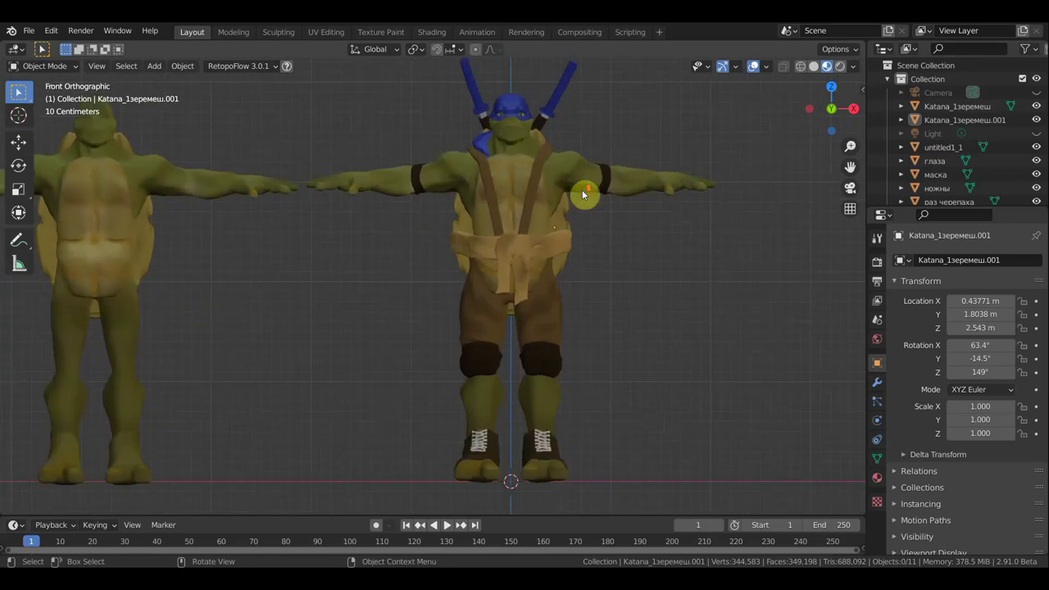
scroll(583, 191, "up", 1)
middle_click_drag(433, 229, 814, 262, "shift")
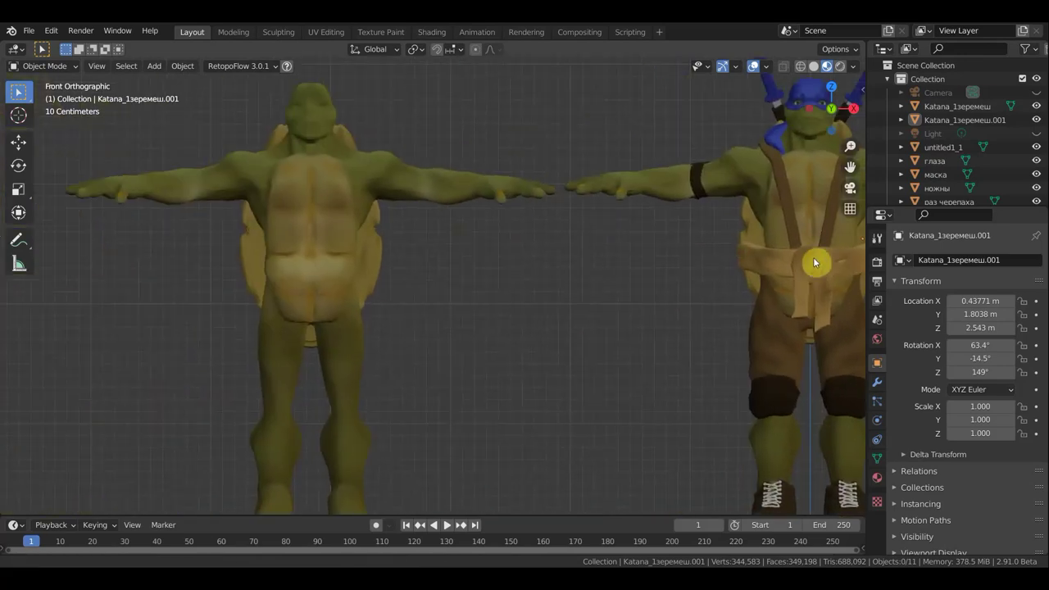
scroll(369, 235, "up", 1)
scroll(368, 232, "up", 2)
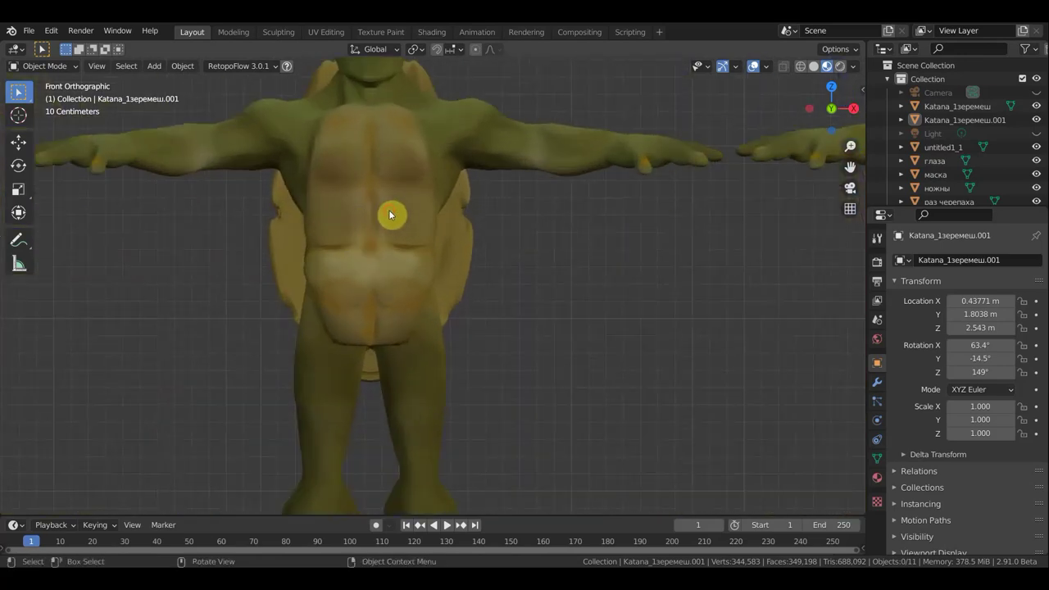
left_click(364, 207)
scroll(388, 246, "down", 1)
scroll(410, 247, "down", 1)
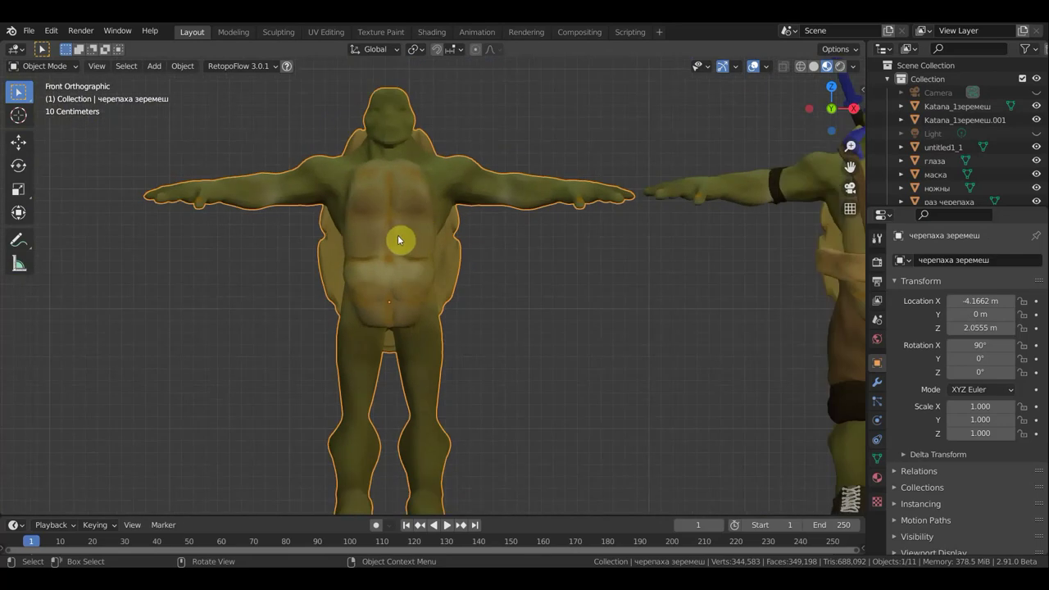
left_click(877, 381)
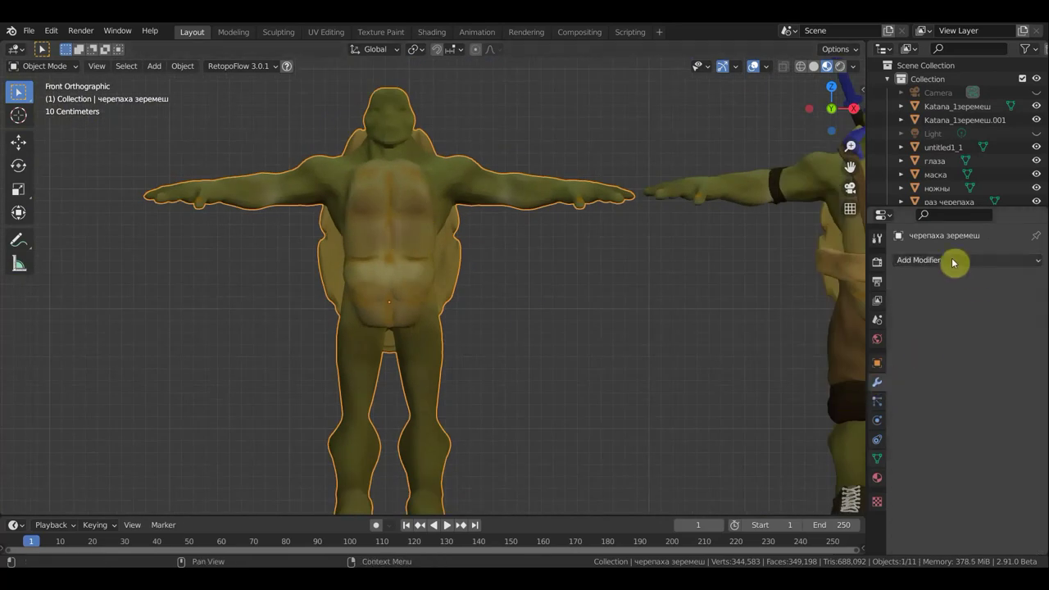
left_click(942, 260)
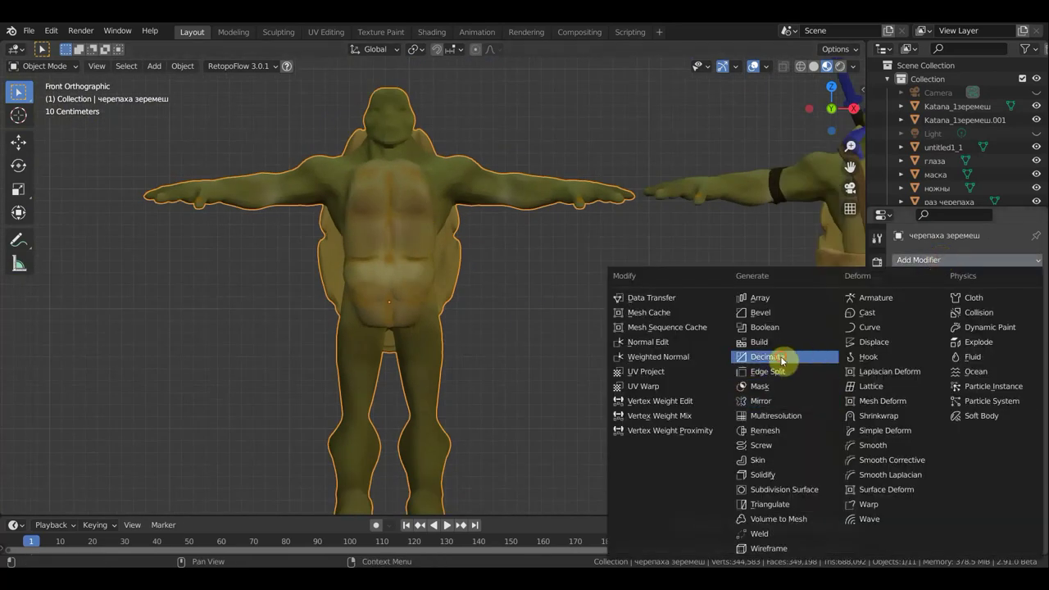
left_click(783, 359)
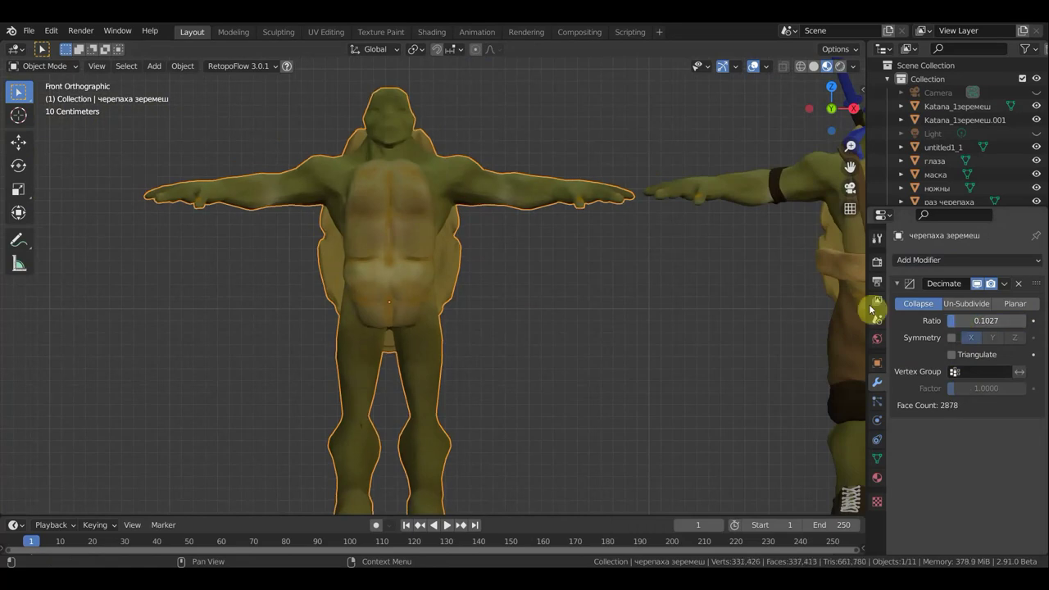
scroll(630, 284, "up", 1)
scroll(647, 328, "up", 1)
scroll(668, 381, "down", 1)
mouse_move(667, 394)
middle_mouse_down()
mouse_move(803, 418)
mouse_move(743, 415)
mouse_move(697, 370)
mouse_move(658, 370)
mouse_move(799, 466)
mouse_move(749, 440)
mouse_move(635, 442)
middle_mouse_up()
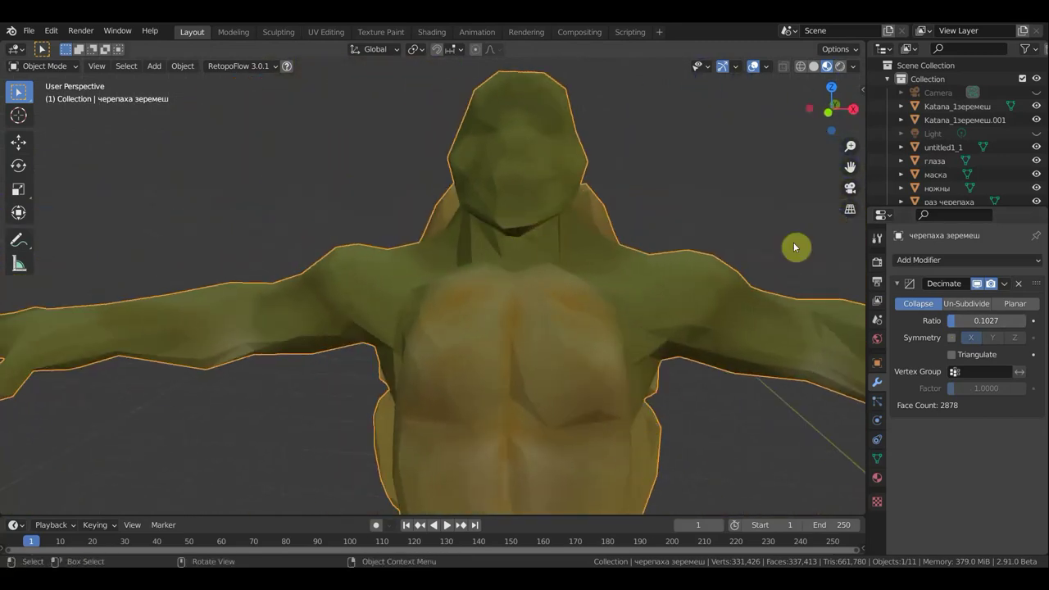
scroll(767, 341, "down", 2)
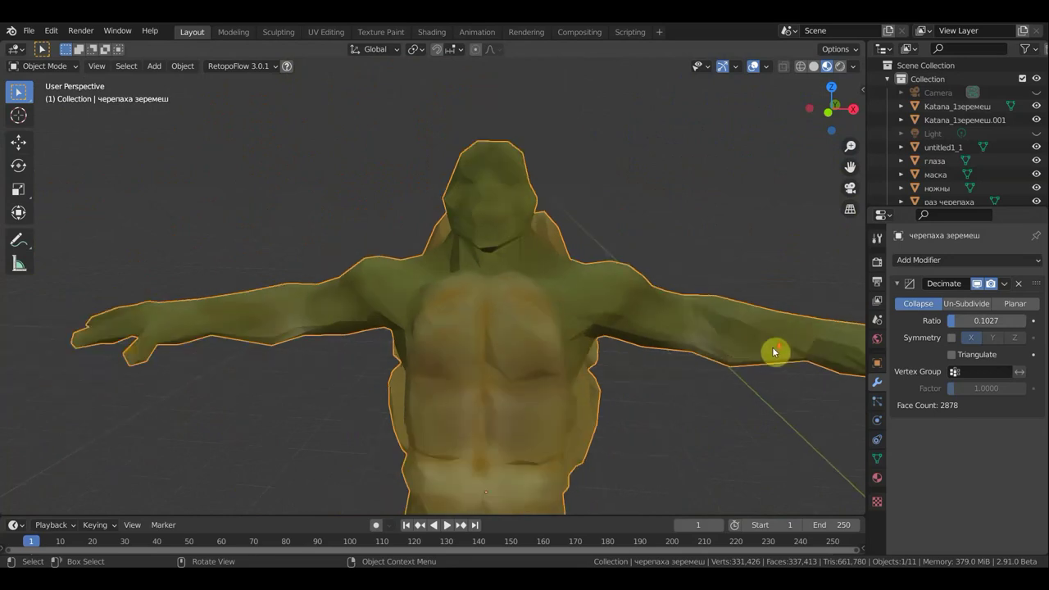
scroll(772, 347, "down", 3)
scroll(757, 350, "down", 2)
scroll(754, 355, "down", 1)
scroll(754, 357, "down", 2)
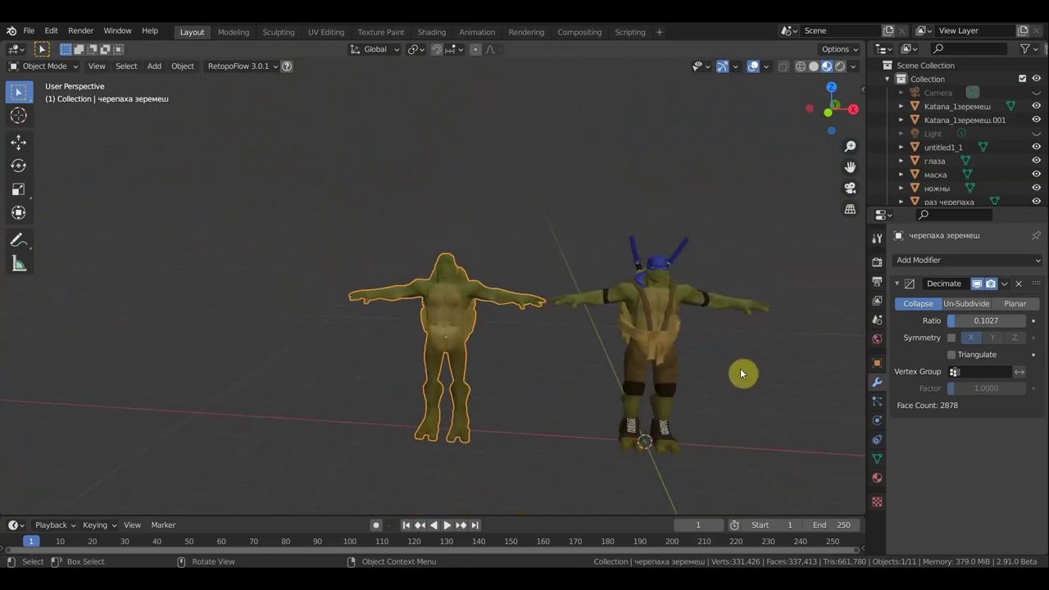
mouse_move(737, 369)
middle_mouse_down()
mouse_move(561, 293)
mouse_move(603, 309)
middle_mouse_up()
scroll(605, 309, "up", 2)
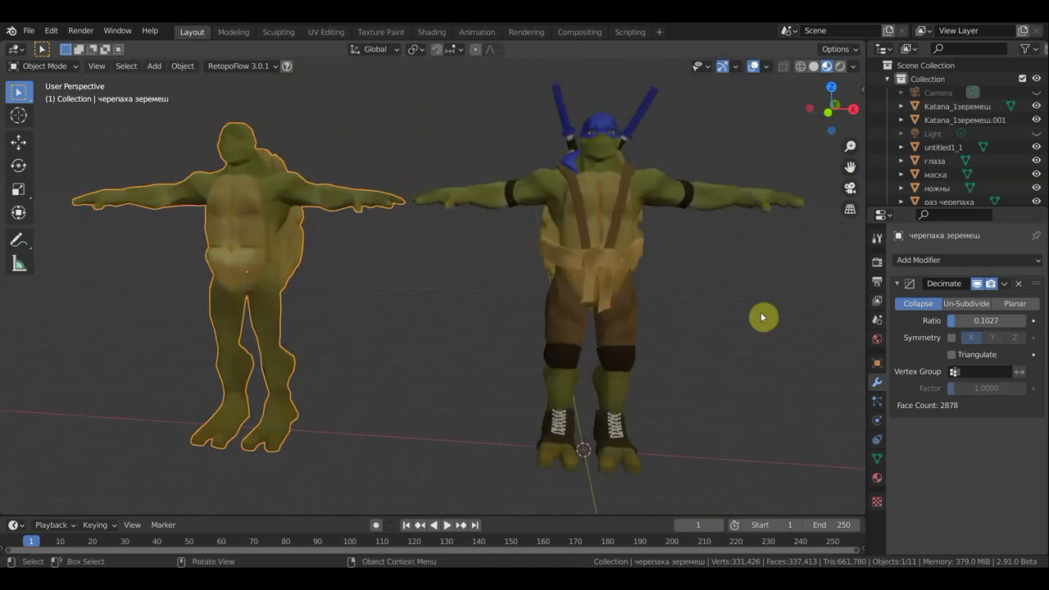
left_click(1019, 283)
key("KP_1")
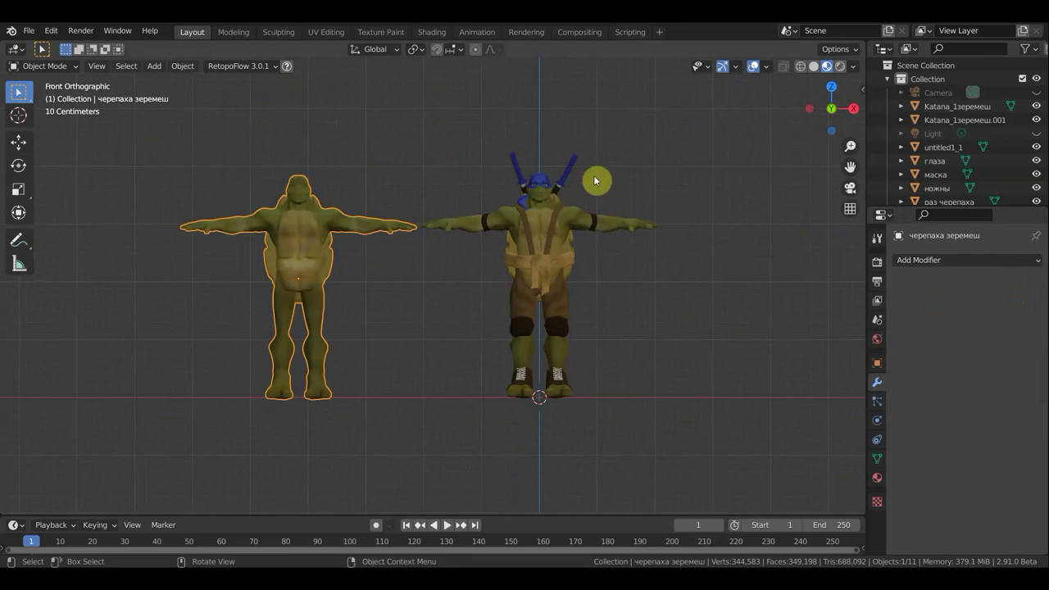
- Select both katanas and move them along X to the right of the turtle
left_click(570, 170)
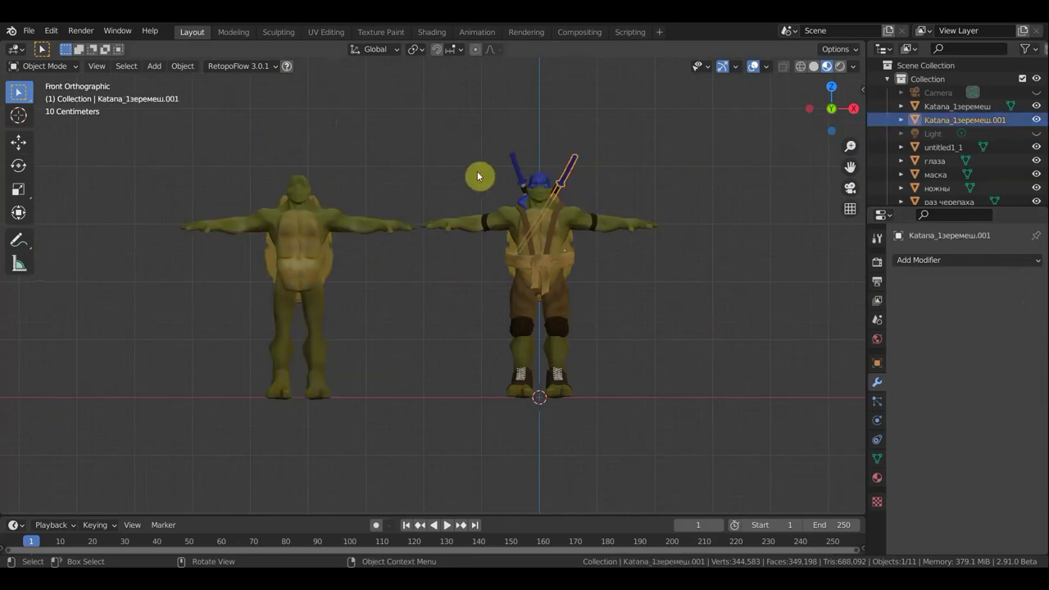
left_click(516, 168, "shift")
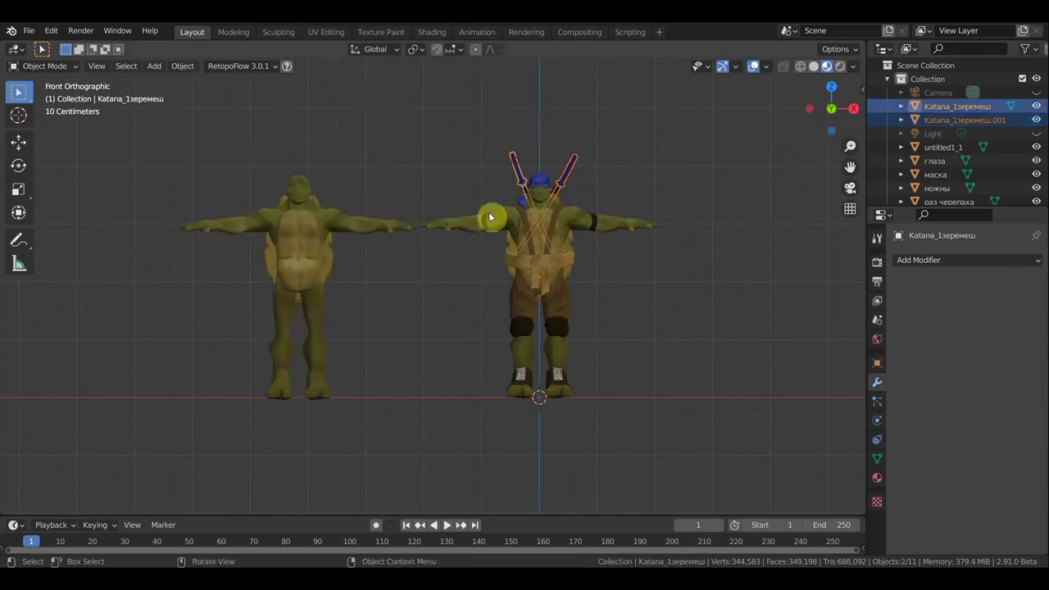
left_click(18, 143)
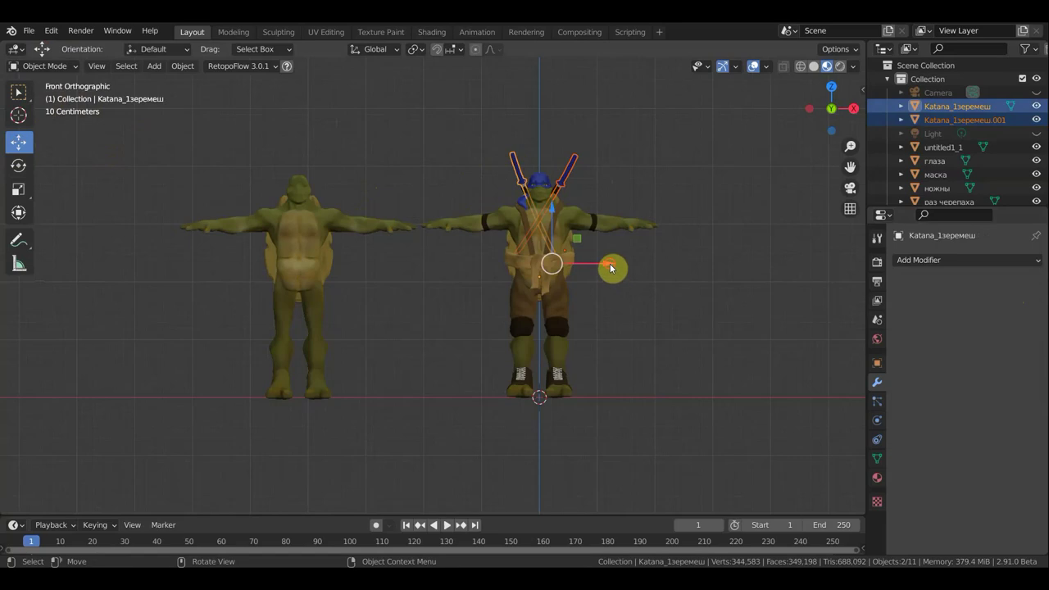
left_click_drag(610, 268, 813, 263)
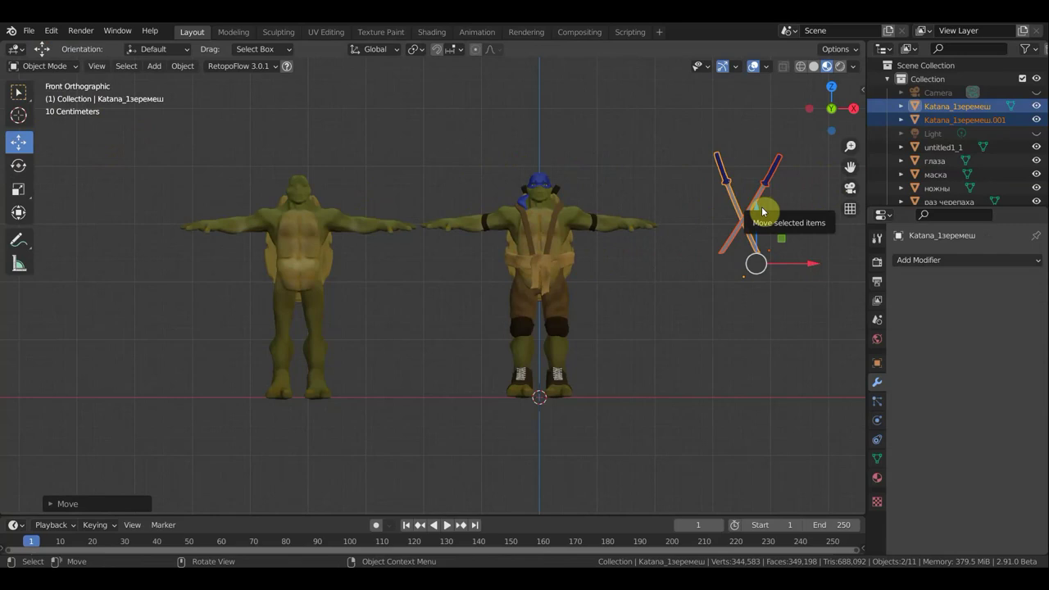
- Select the belt and recenter the view on the armored turtle
scroll(588, 256, "up", 1)
left_click(601, 262)
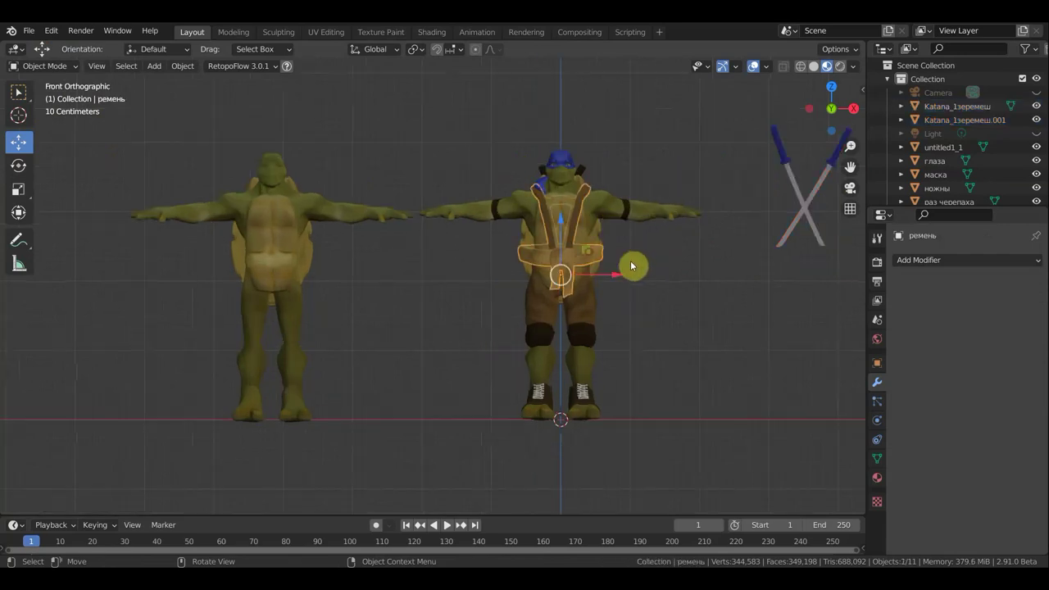
middle_click_drag(648, 264, 440, 263, "shift")
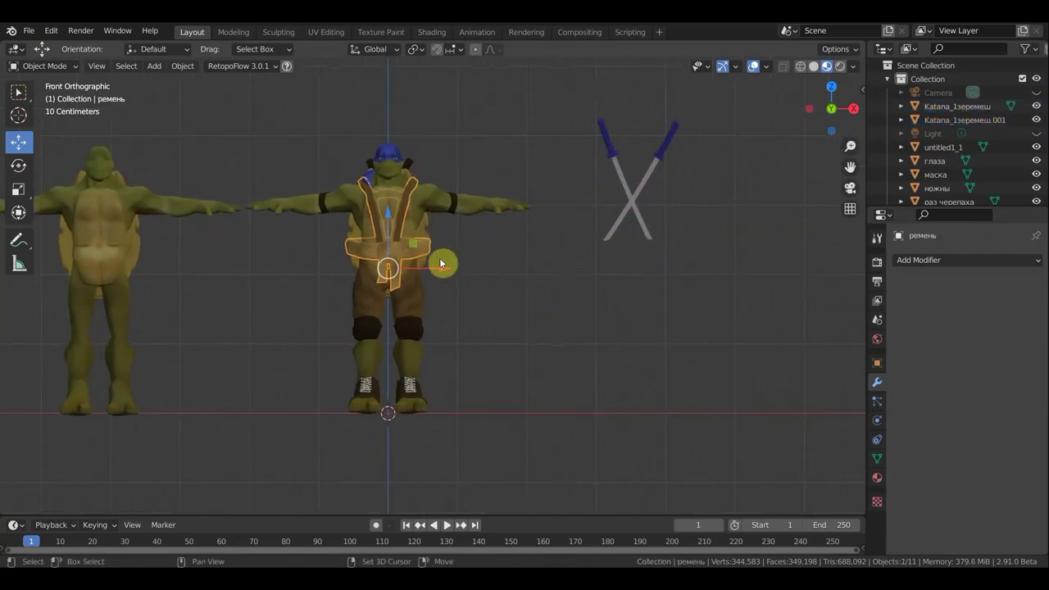
- Delete the plain turtle body on the left
left_click(90, 239)
key("Delete")
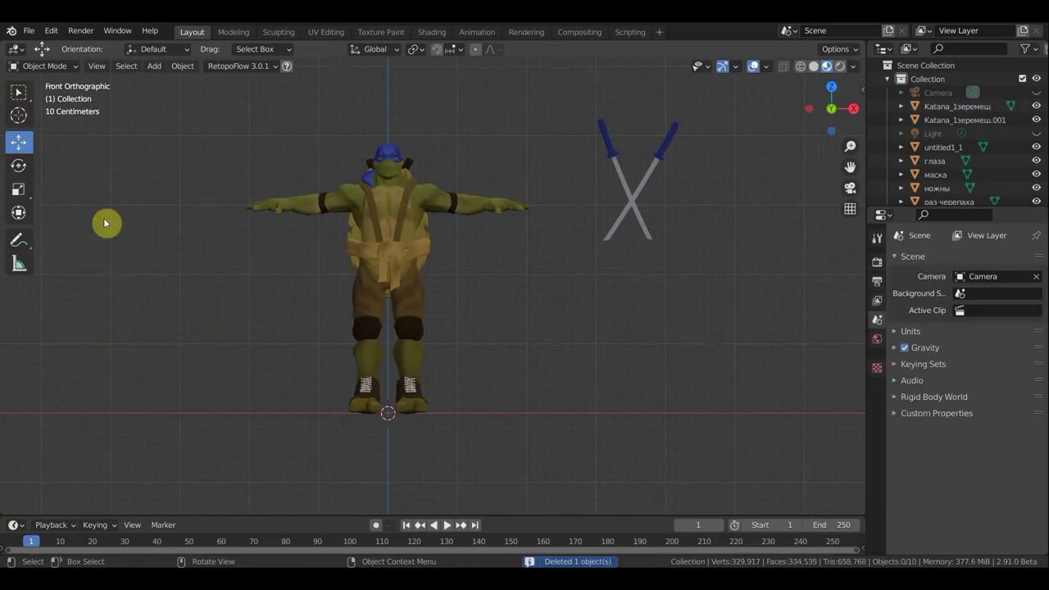
scroll(418, 215, "up", 1)
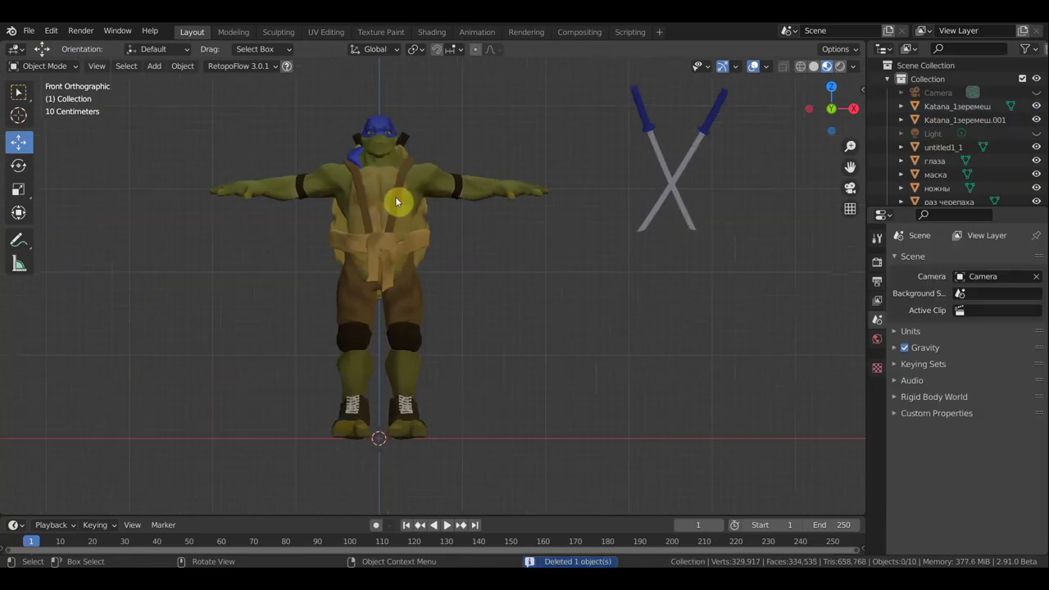
- Move the belt off to the left and the pants off to the right of the turtle
left_click(398, 200)
mouse_move(415, 247)
middle_mouse_down()
mouse_move(574, 273)
mouse_move(304, 262)
mouse_move(325, 263)
middle_mouse_up()
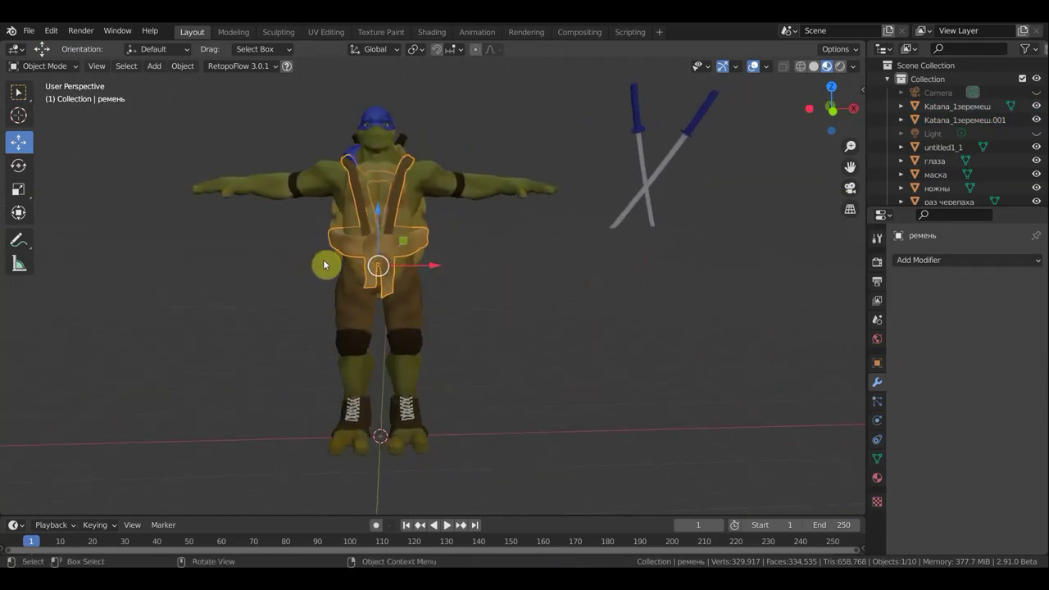
key("KP_1")
left_click_drag(435, 268, 191, 265)
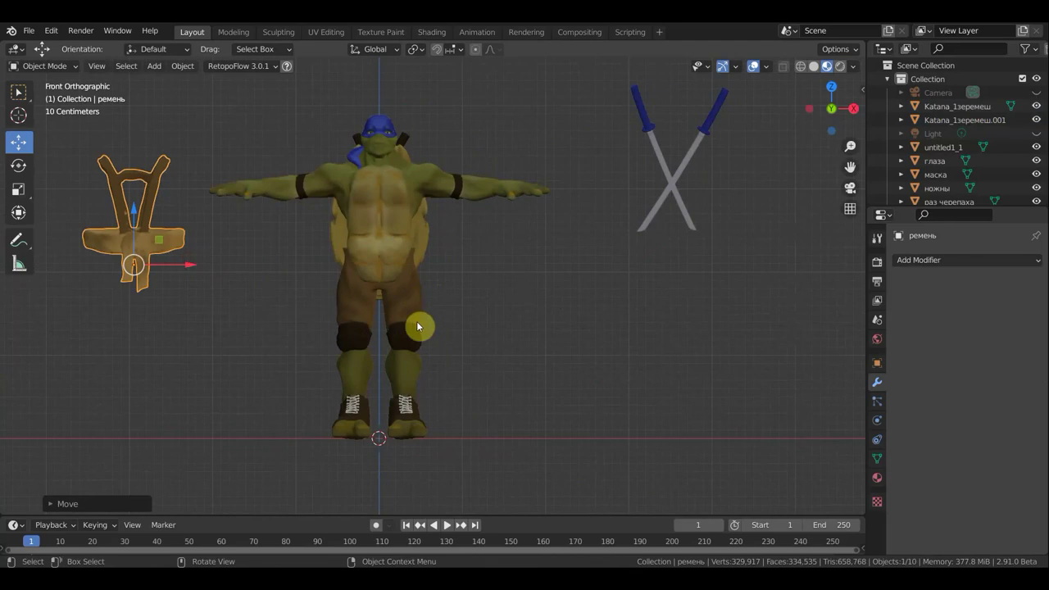
left_click_drag(435, 268, 602, 268)
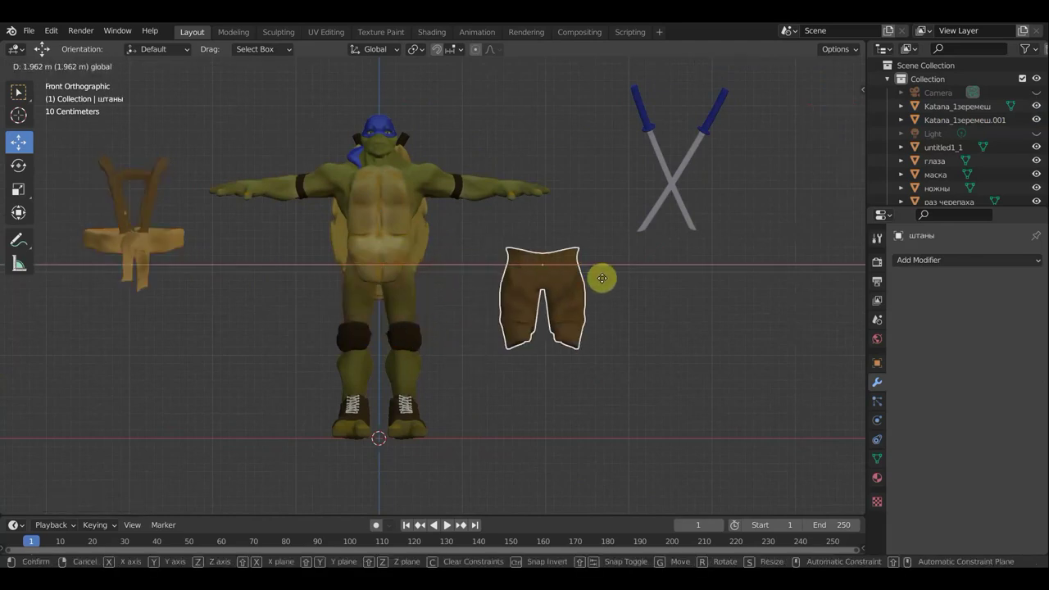
- Move the blue mask above the pants and the sheaths beside the katanas
left_click(421, 233)
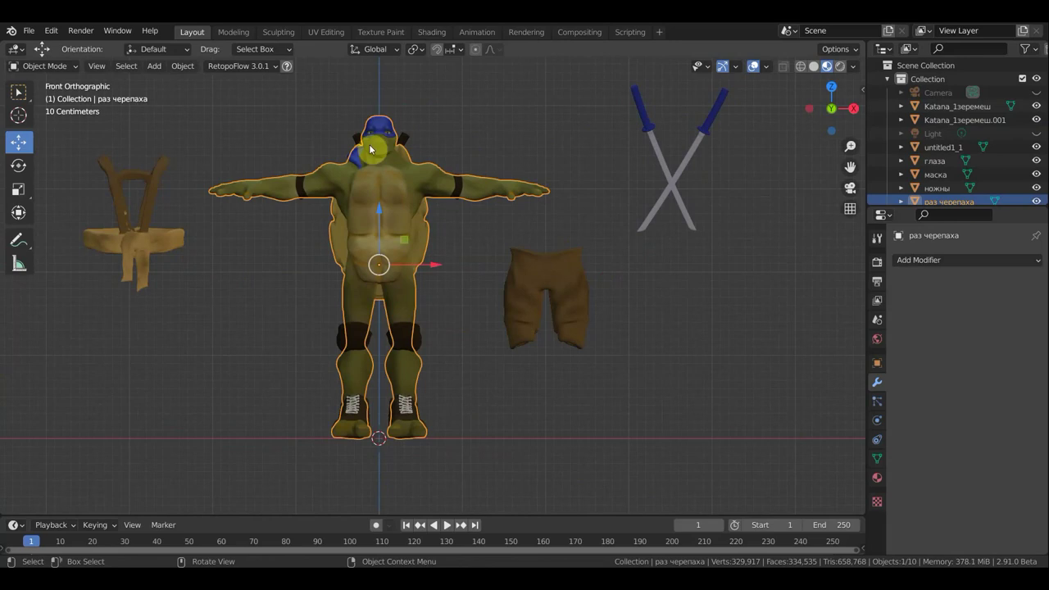
left_click(379, 125)
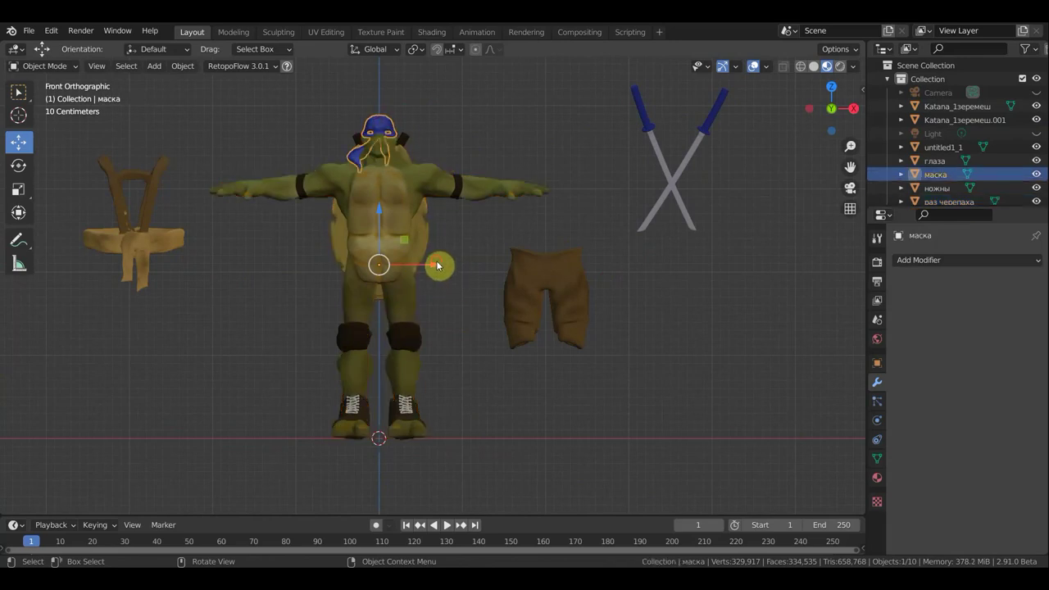
left_click_drag(437, 265, 594, 265)
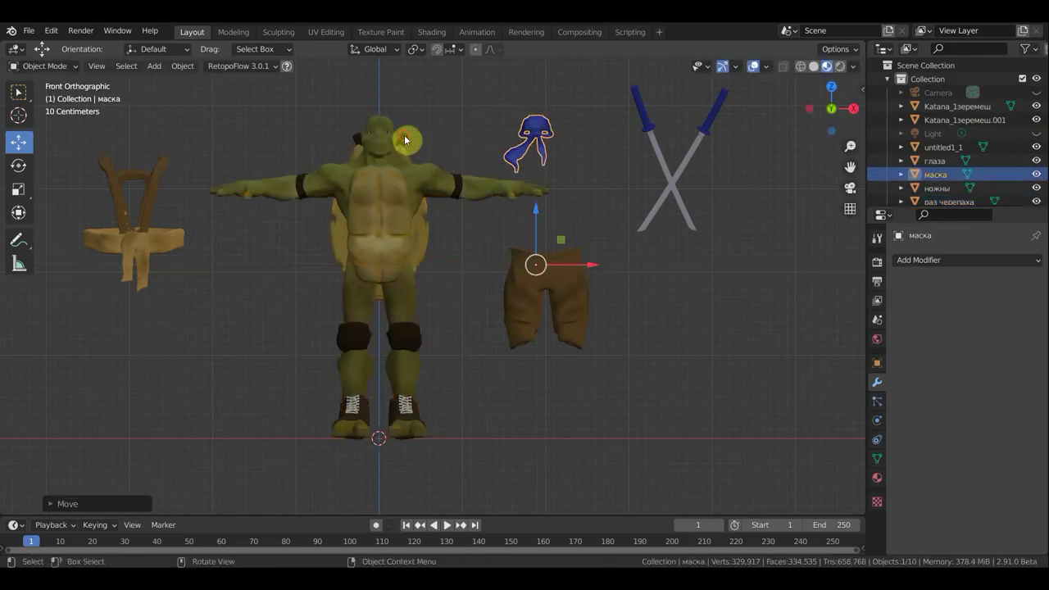
left_click(411, 145)
left_click_drag(436, 271, 655, 263)
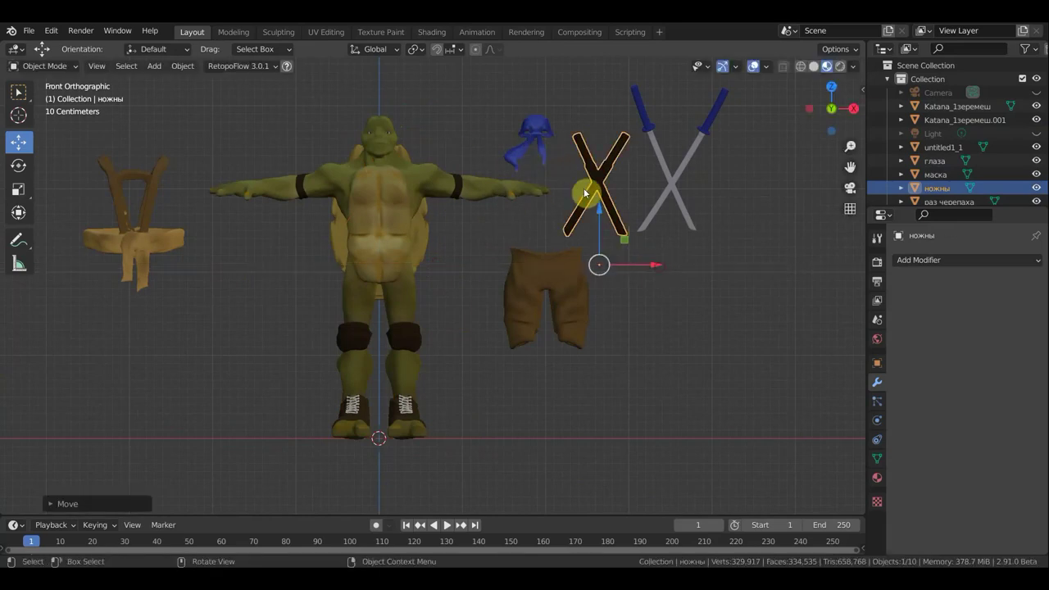
- Move the laces below the pants and the armbands, knee pads and boots to the left
left_click(404, 410)
left_click_drag(437, 265, 595, 284)
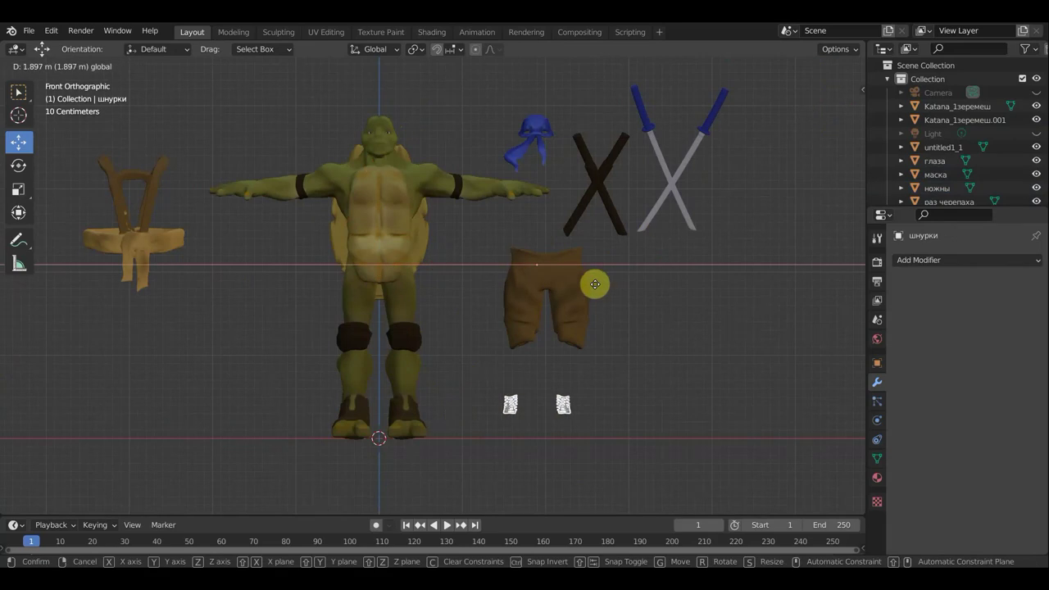
left_click(550, 341)
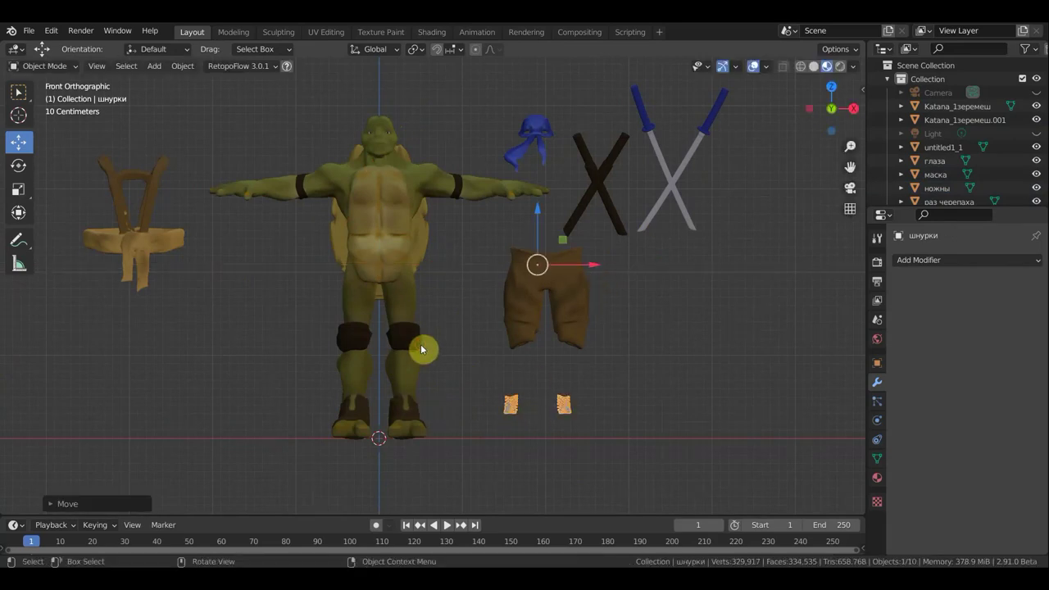
left_click(421, 350)
left_click_drag(443, 262, 179, 272)
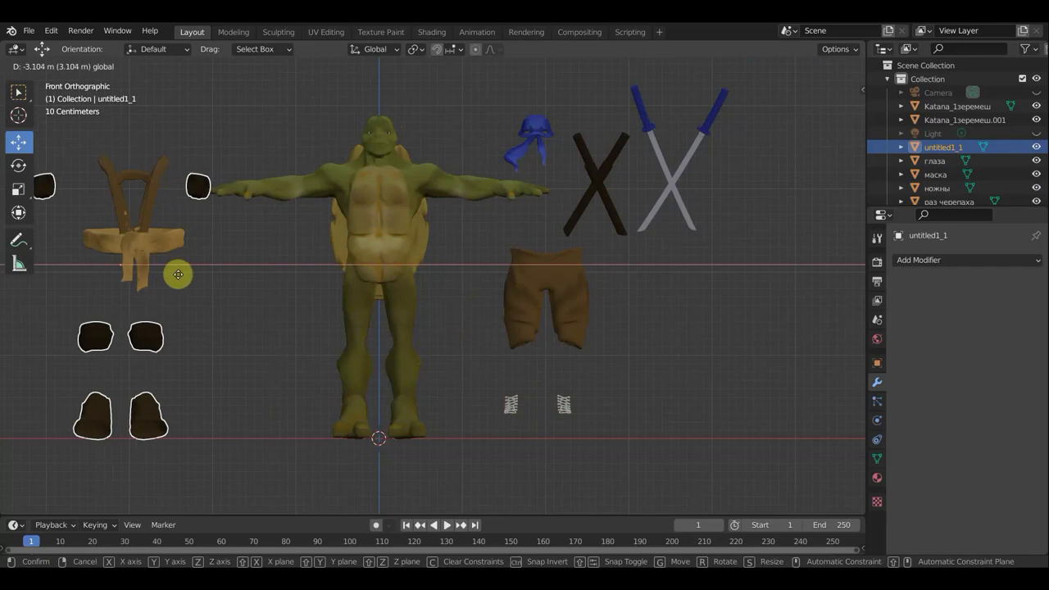
- Nudge the armbands, knee pads and feet slightly to the right
left_click_drag(178, 272, 185, 272)
scroll(451, 277, "down", 1)
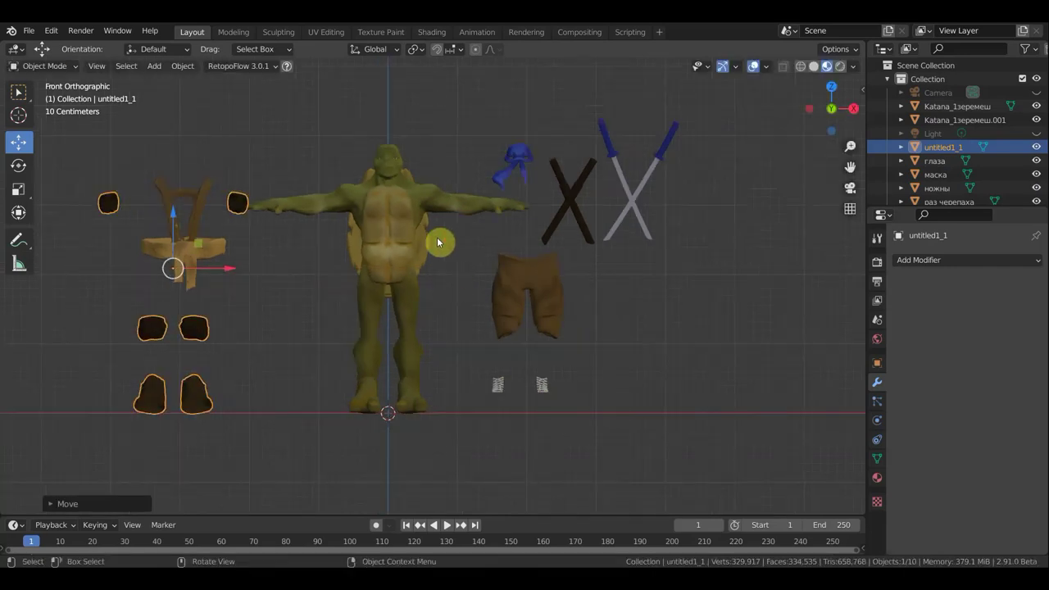
scroll(398, 167, "up", 1)
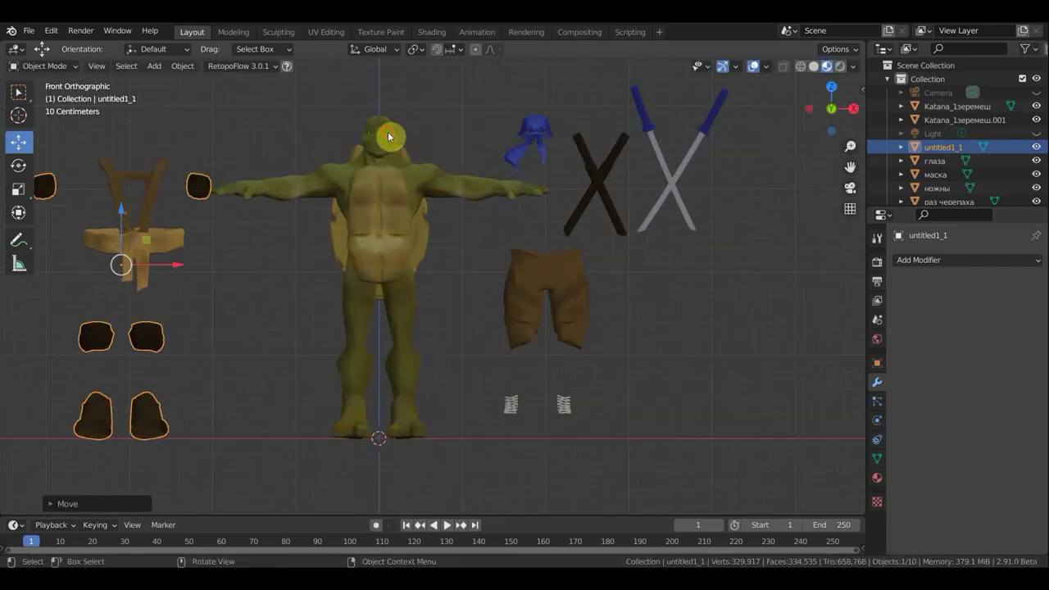
- Move the eyes object off the head to the left of the body
left_click(388, 134)
left_click(390, 138)
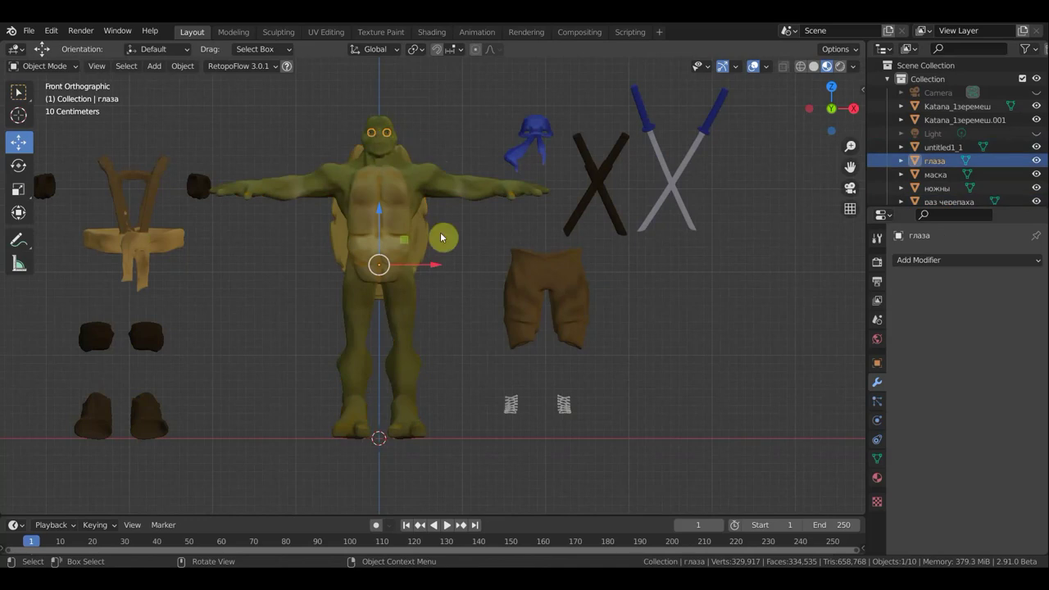
left_click_drag(435, 265, 337, 266)
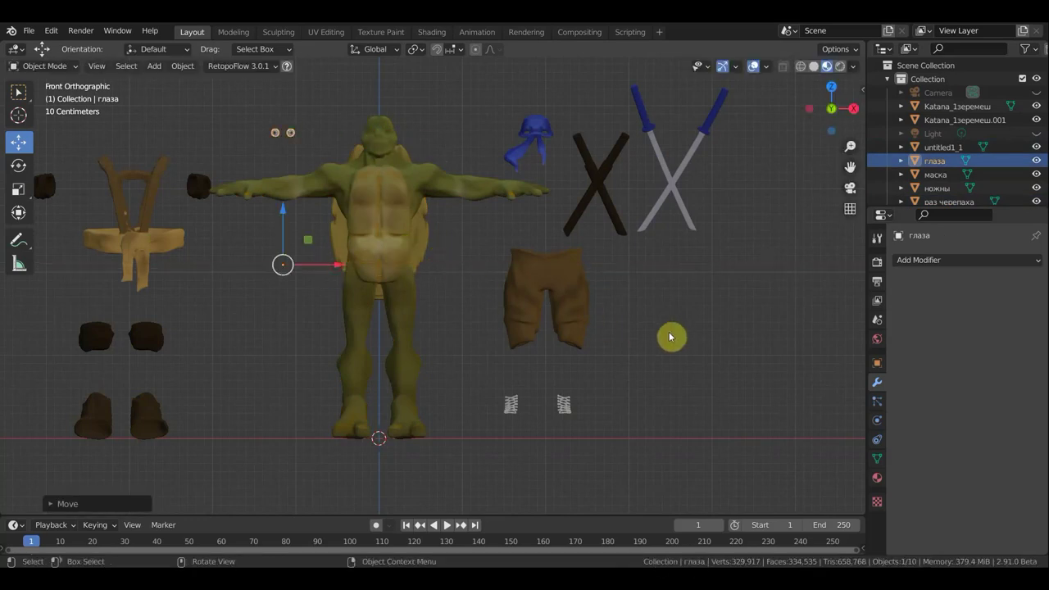
- Pan and orbit around the laid-out parts with Box Select active
scroll(669, 331, "down", 1)
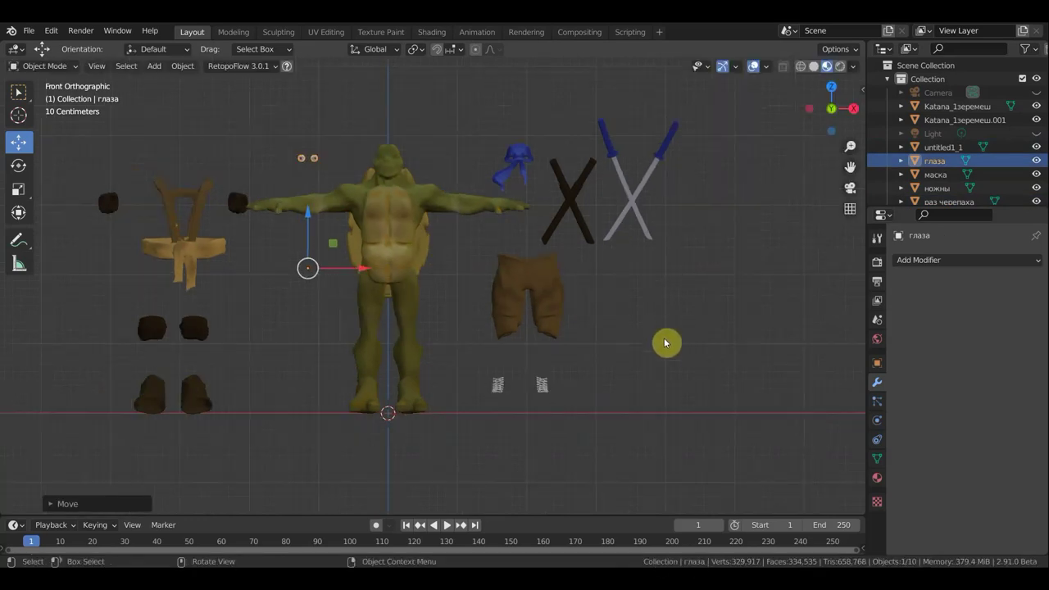
middle_click_drag(649, 349, 662, 345, "shift")
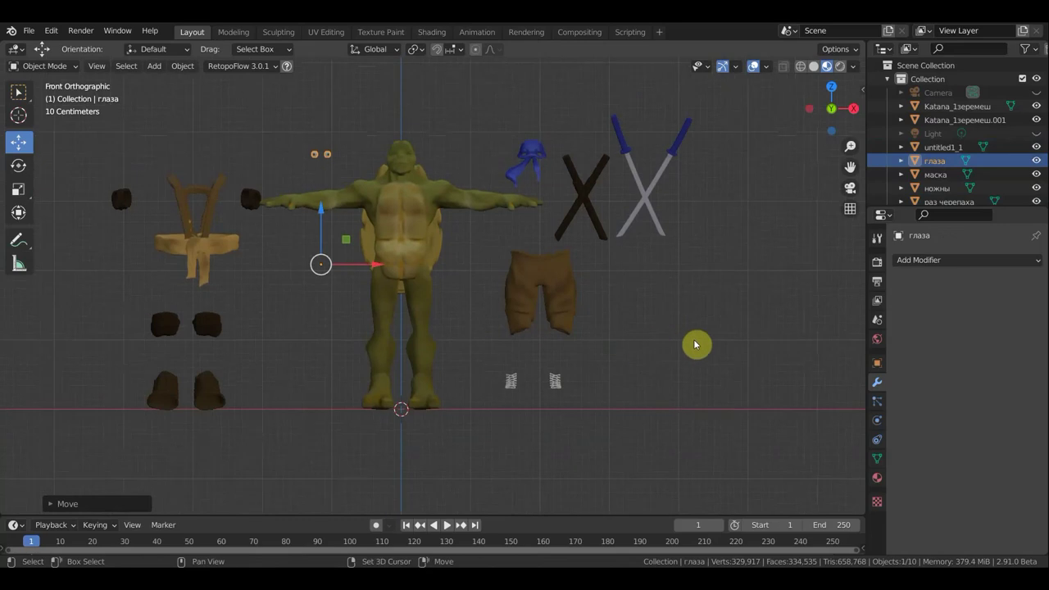
middle_click_drag(748, 363, 801, 356, "shift")
left_click(18, 92)
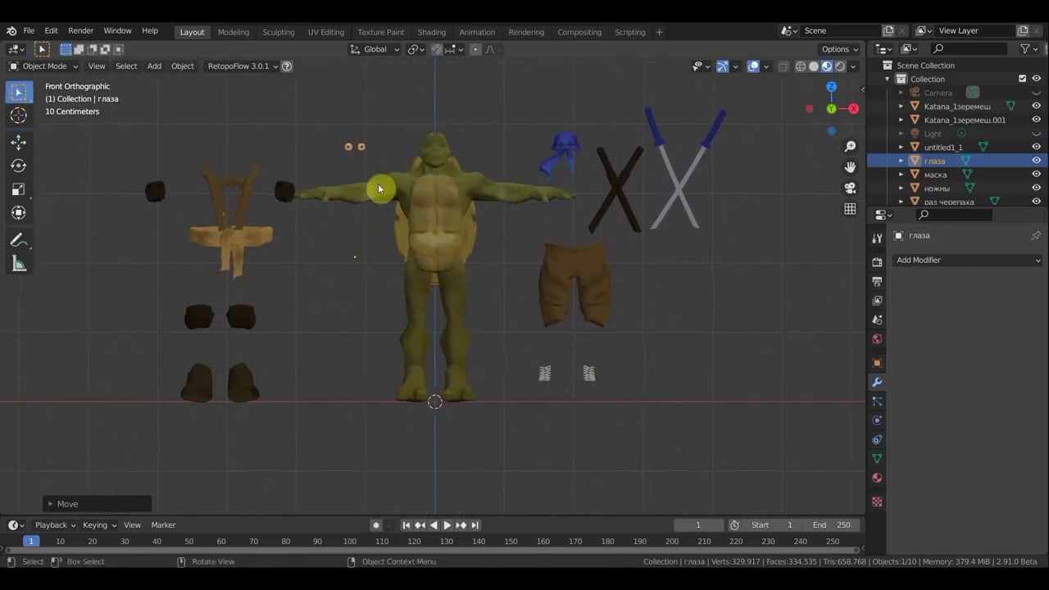
mouse_move(704, 335)
middle_mouse_down()
mouse_move(347, 356)
mouse_move(721, 344)
mouse_move(670, 345)
mouse_move(671, 332)
middle_mouse_up()
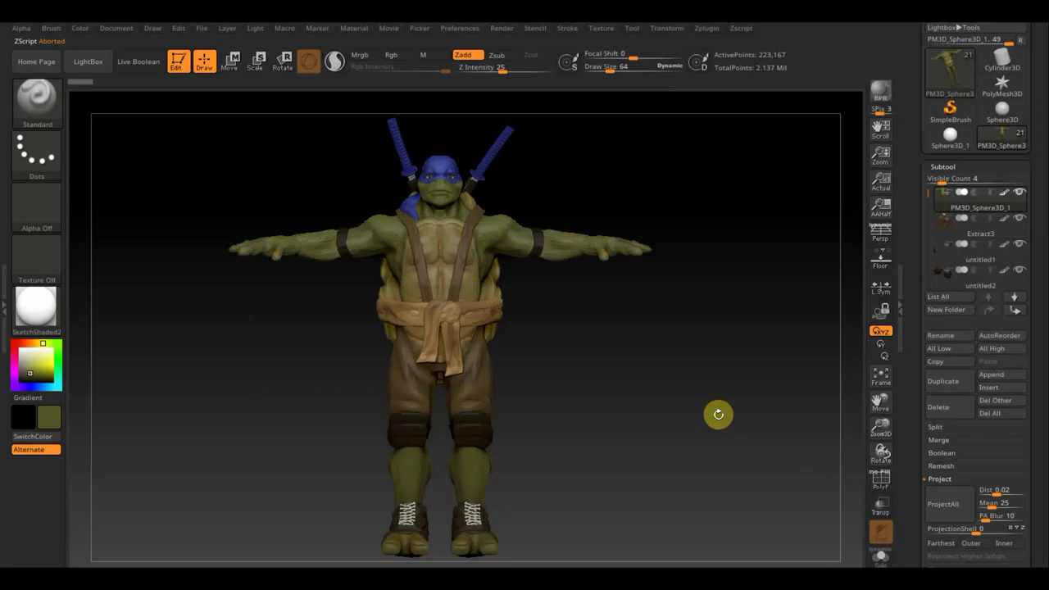
- Rotate the turtle model and show the Subtool List All thumbnails with N
mouse_move(648, 369)
left_mouse_down()
mouse_move(543, 385)
mouse_move(649, 377)
left_mouse_up()
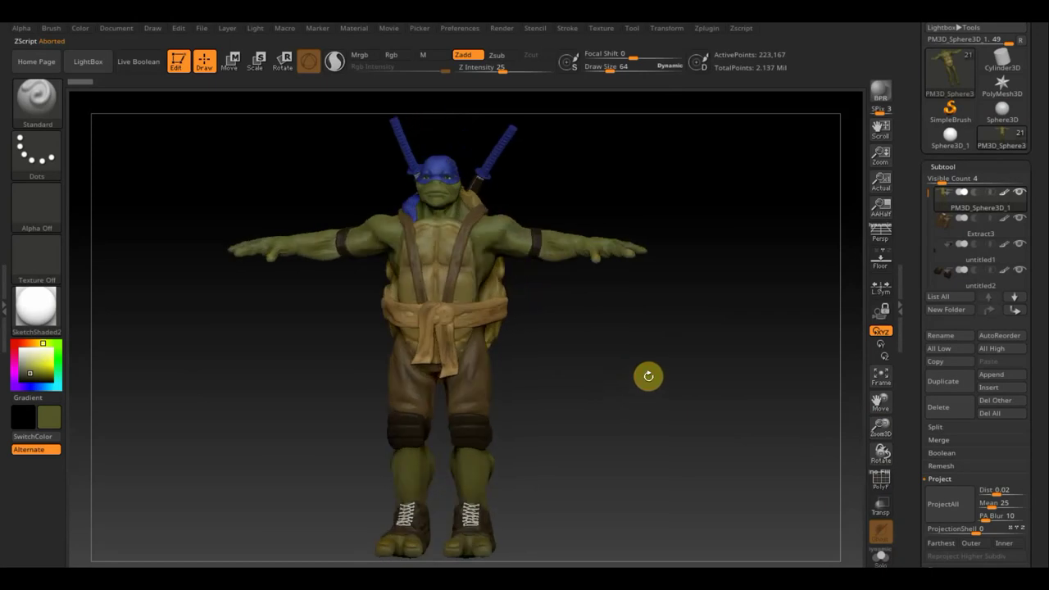
mouse_move(658, 373)
left_mouse_down()
mouse_move(618, 368)
mouse_move(661, 370)
mouse_move(650, 391)
left_mouse_up()
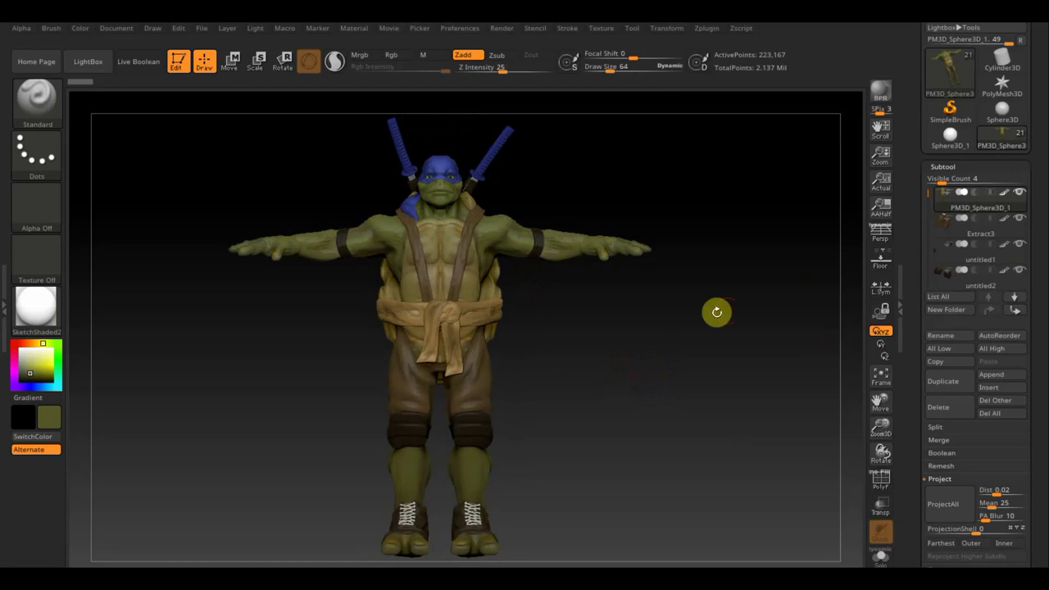
key("n")
mouse_move(581, 383)
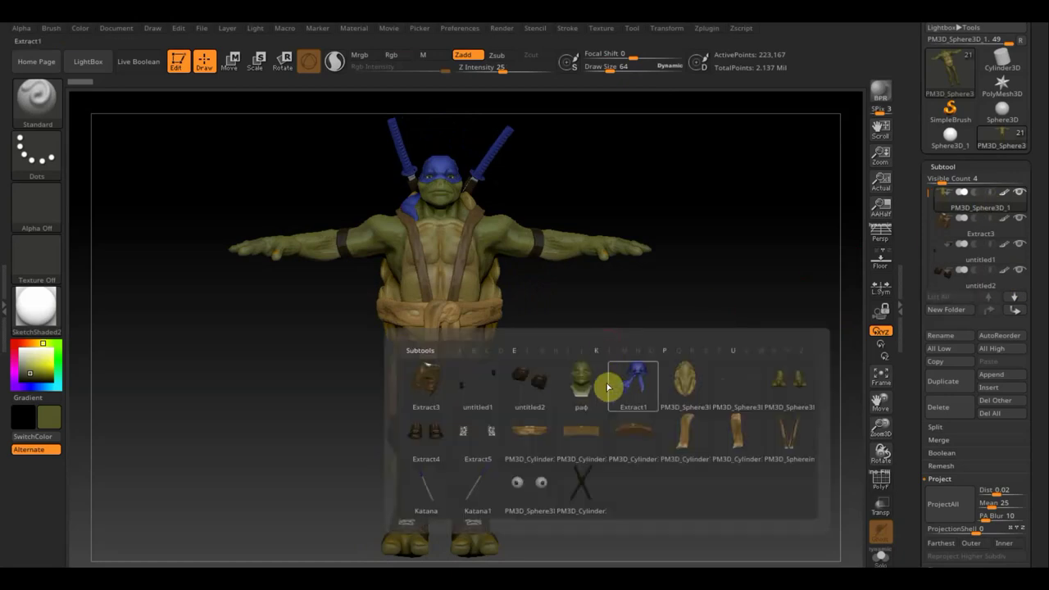
- Move the раф and PM3D_Sphere3D_3 subtools down to the bottom of the list
left_click(590, 394)
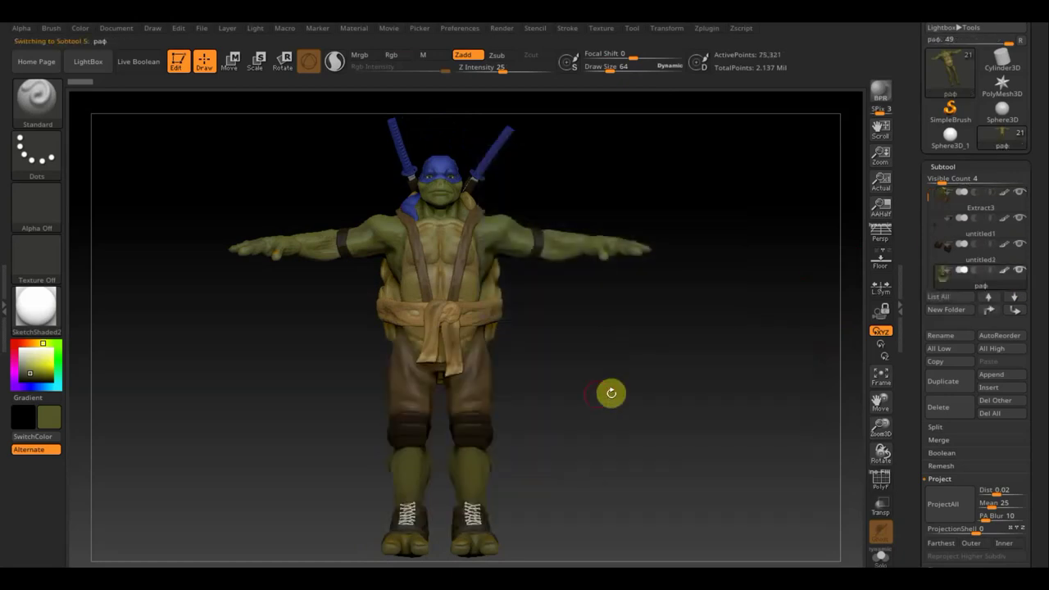
left_click(1014, 311)
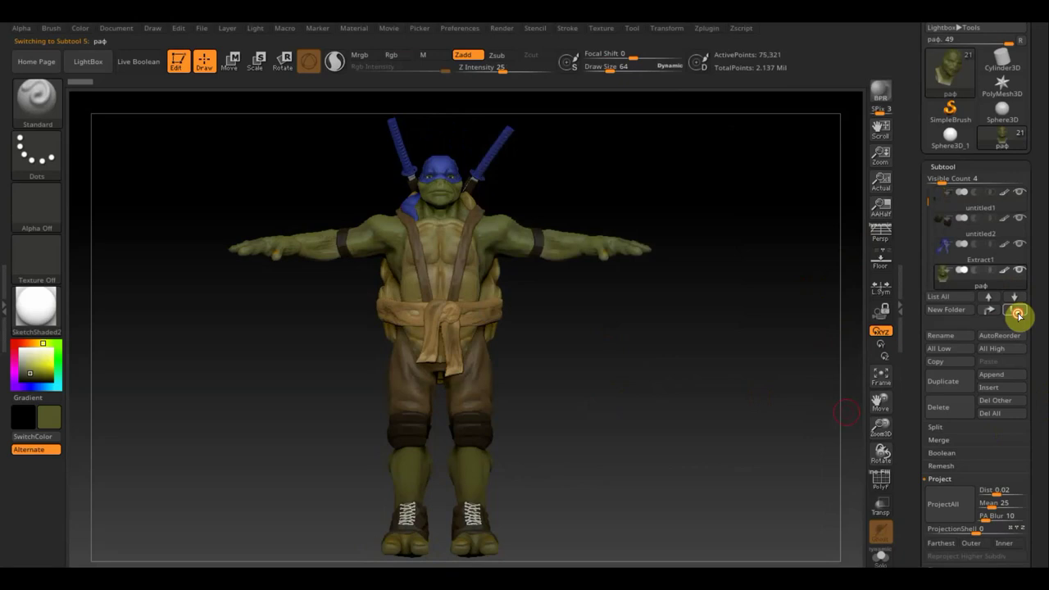
left_click(1016, 312)
left_click(1016, 311)
left_click(1016, 311)
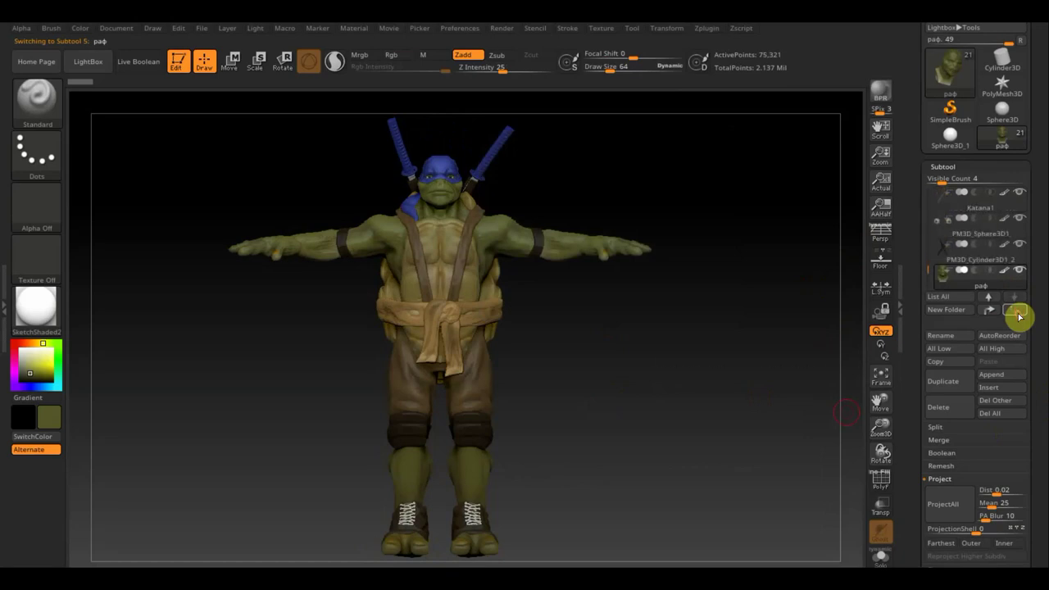
key("n")
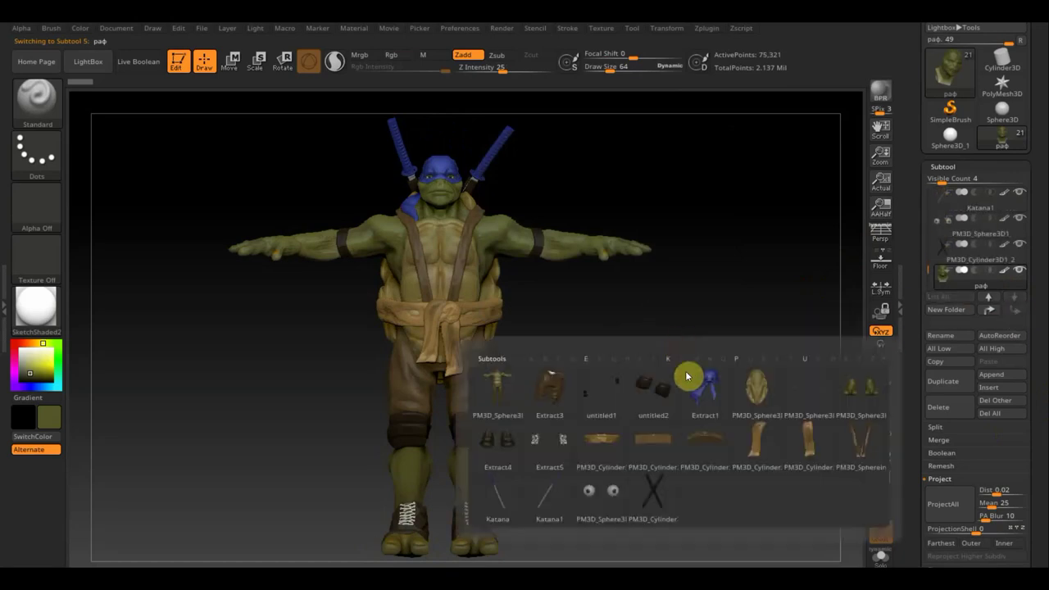
left_click(858, 390)
left_click(1016, 311)
left_click(1016, 312)
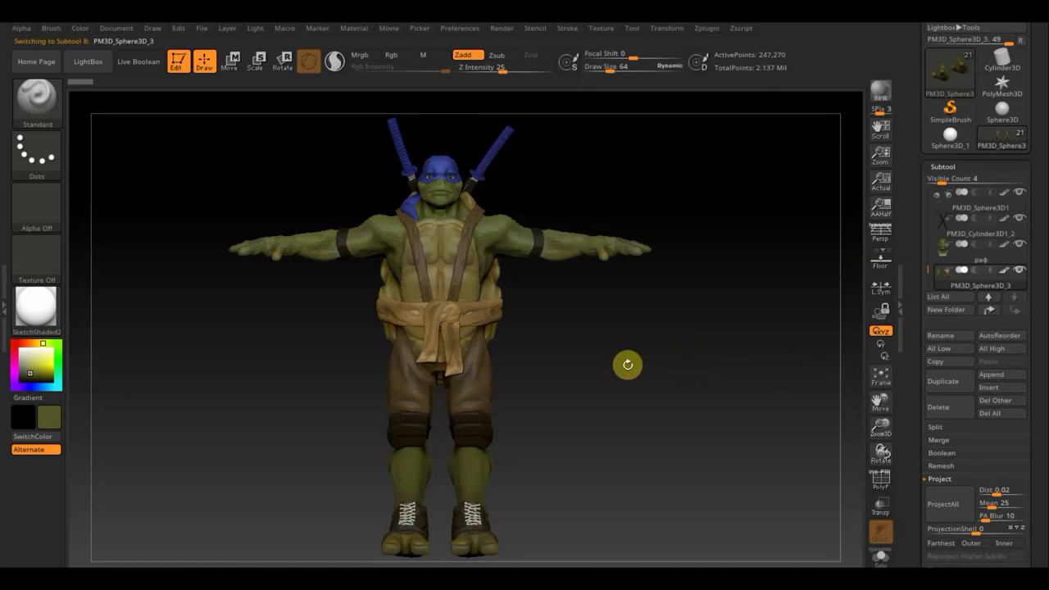
- Move PM3D_Sphere3D_4 and PM3D_Sphere3D_1 to the bottom, then make раф active
key("n")
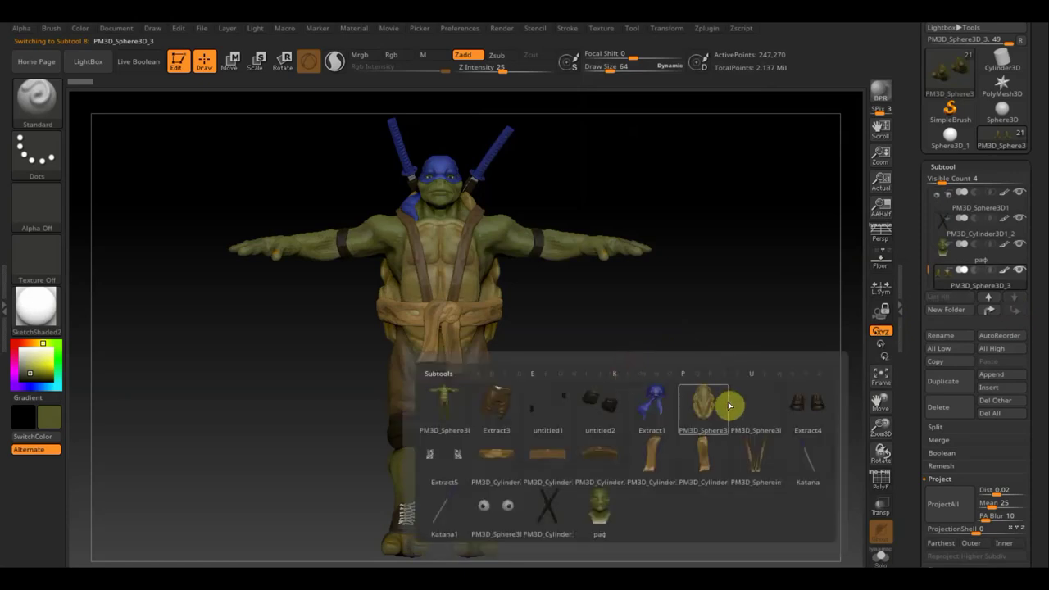
left_click(749, 408)
left_click(1016, 311)
left_click(1016, 311)
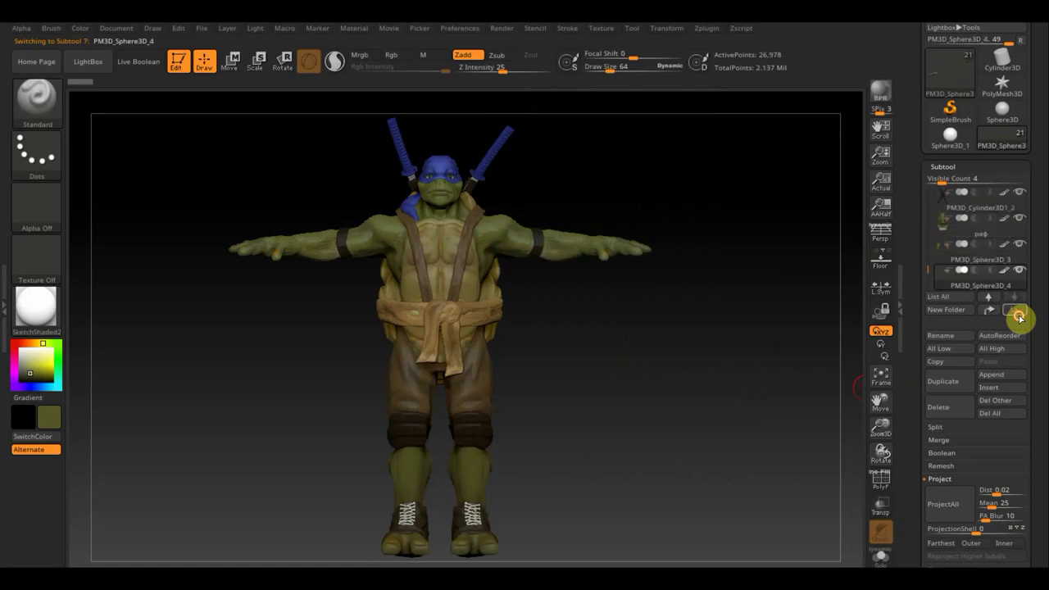
key("n")
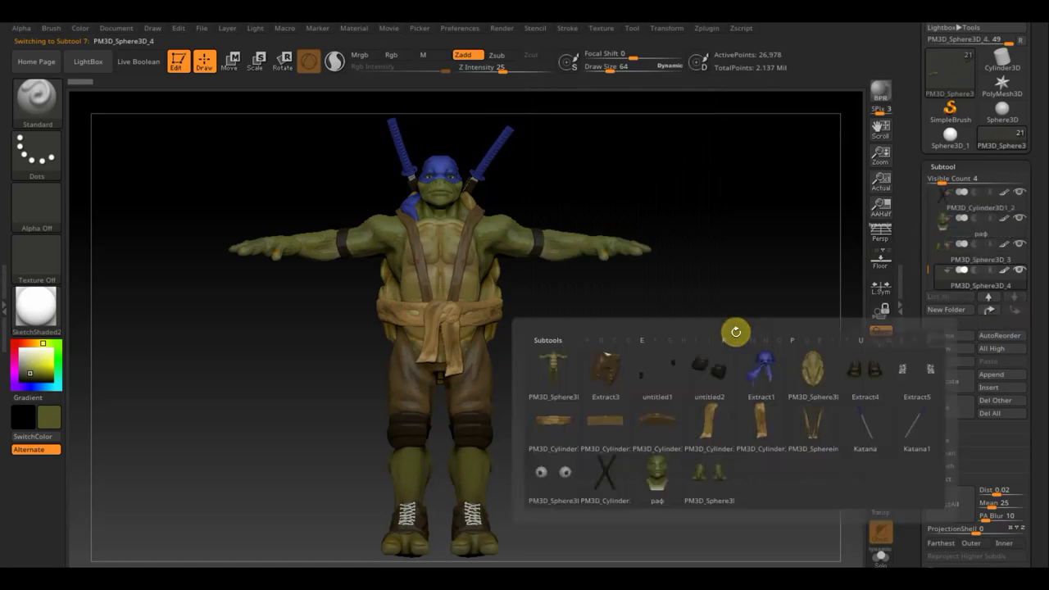
left_click(564, 384)
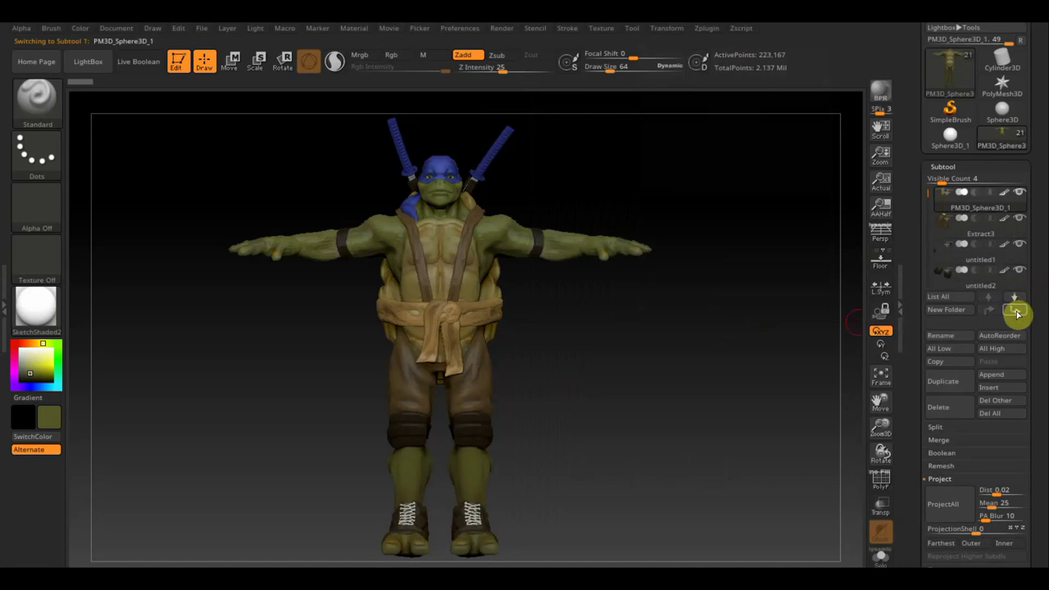
left_click(1015, 310)
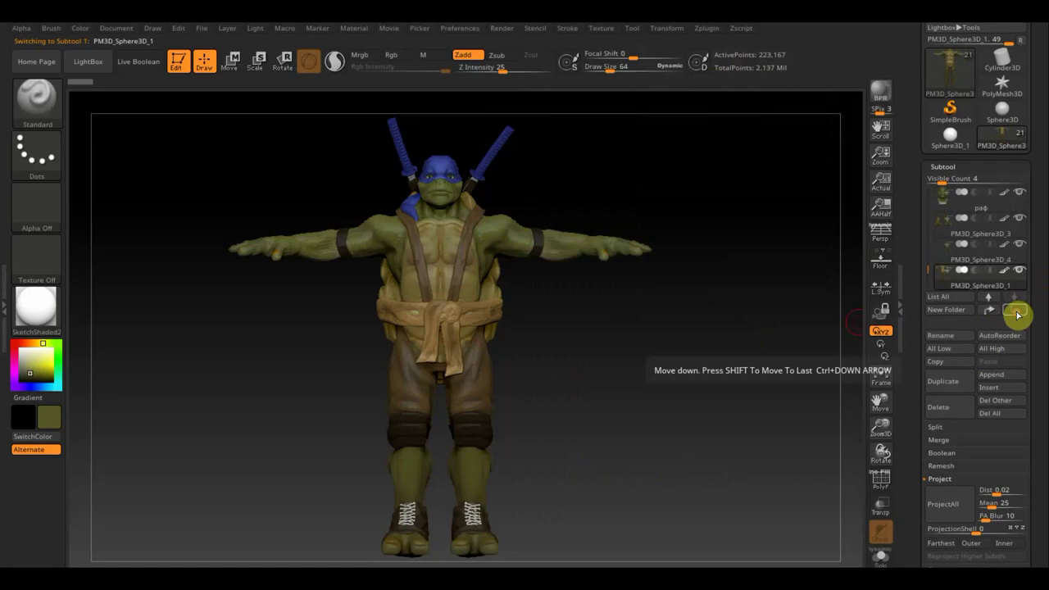
left_click(945, 212)
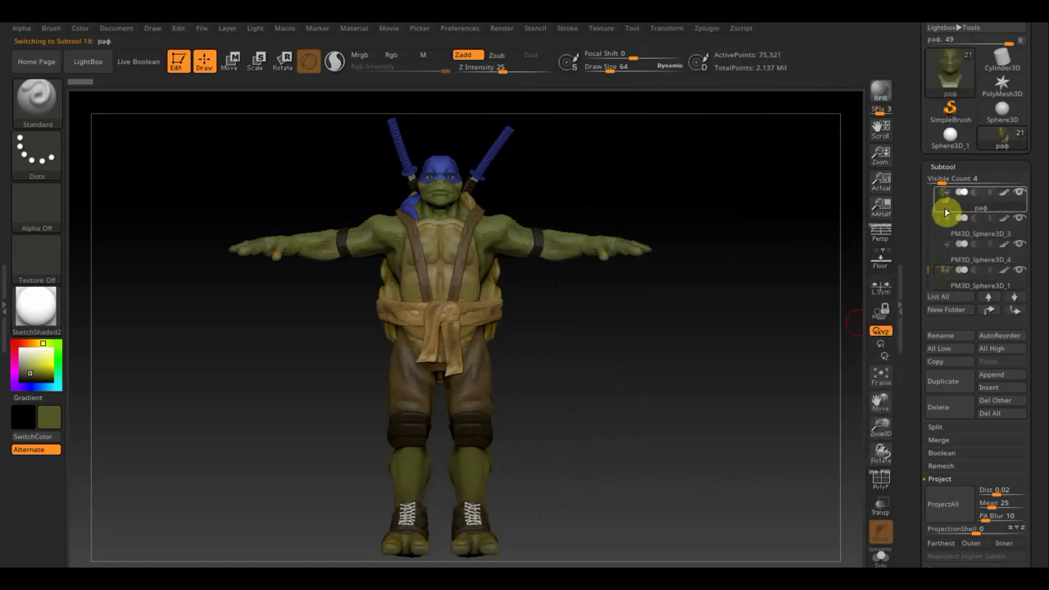
- Merge the body spheres down into раф twice, then solo раф by hiding all other subtools
left_click(938, 440)
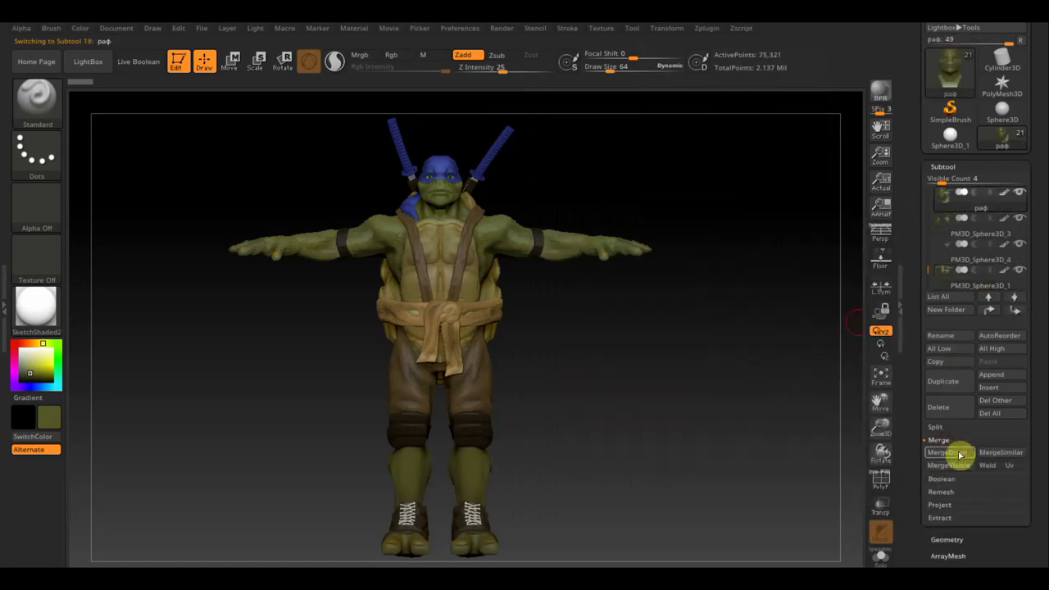
left_click(960, 454)
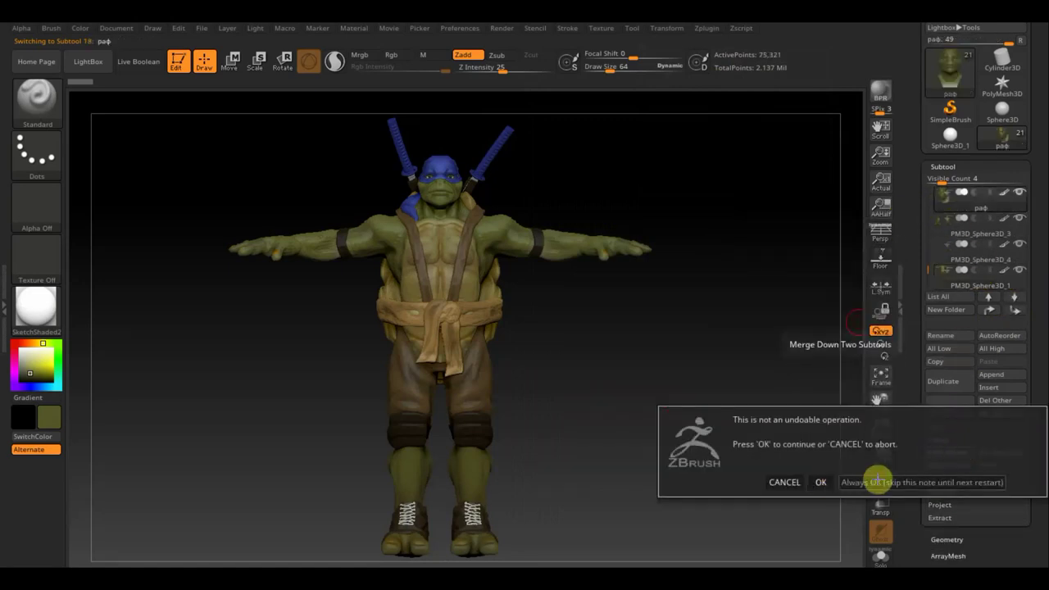
left_click(874, 481)
left_click(954, 455)
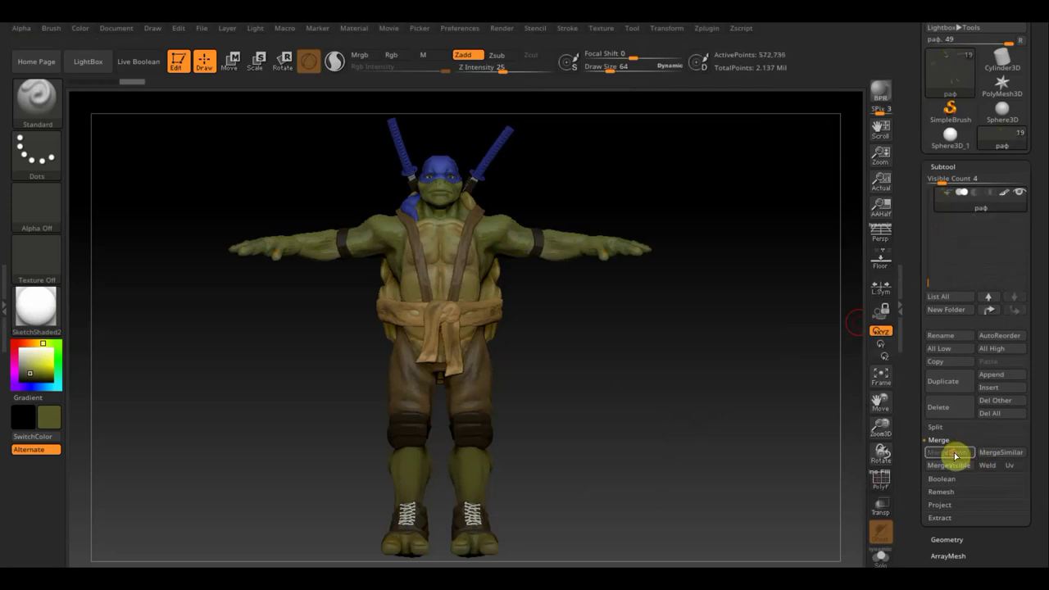
left_click(1020, 192)
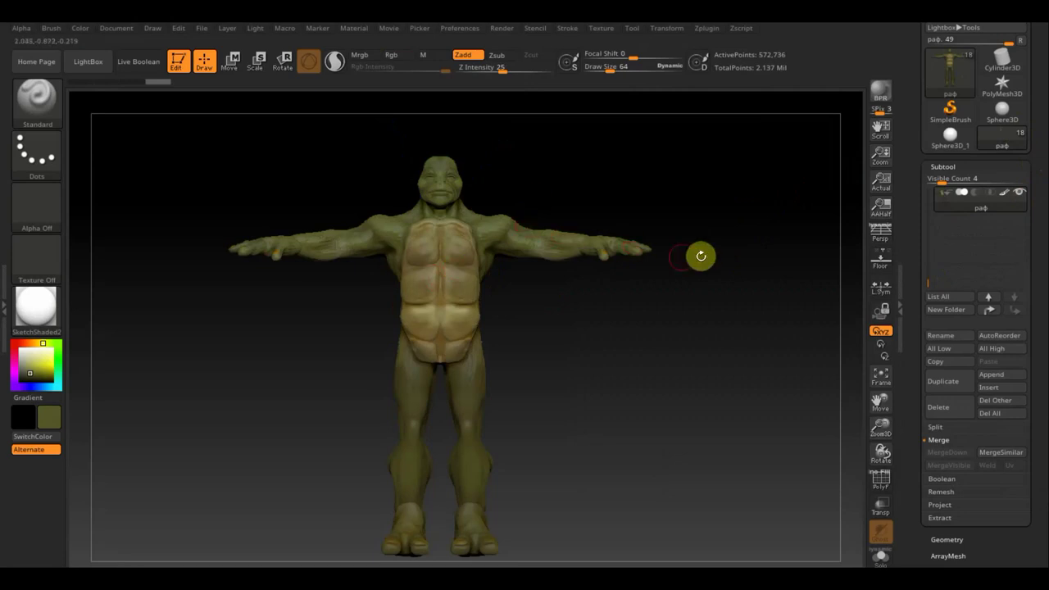
- Duplicate the раф body as раф1 and hide the copy, keeping раф selected
left_click(955, 385)
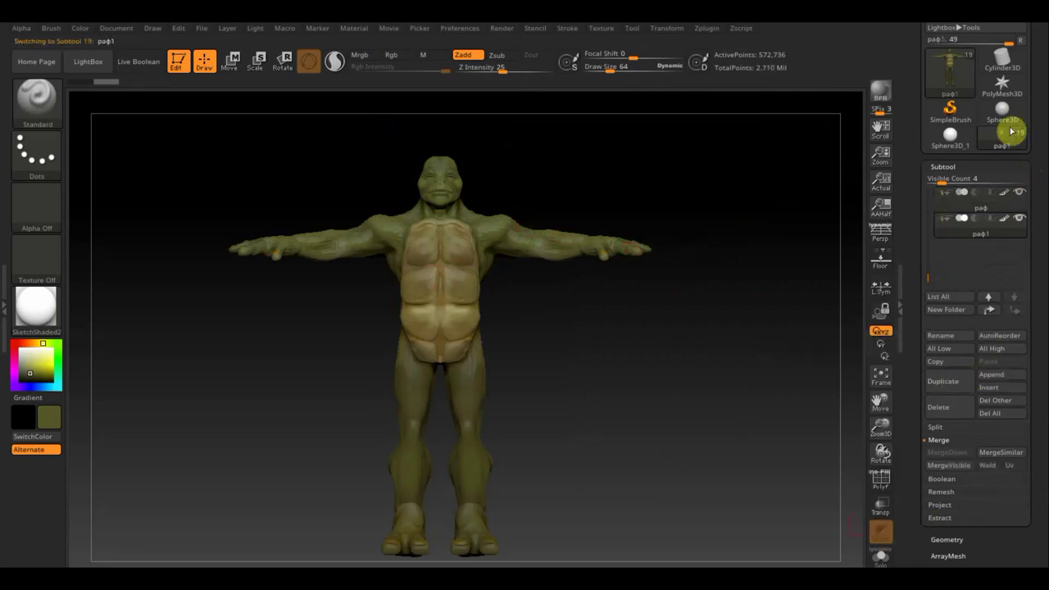
left_click(950, 210)
left_click(1017, 220)
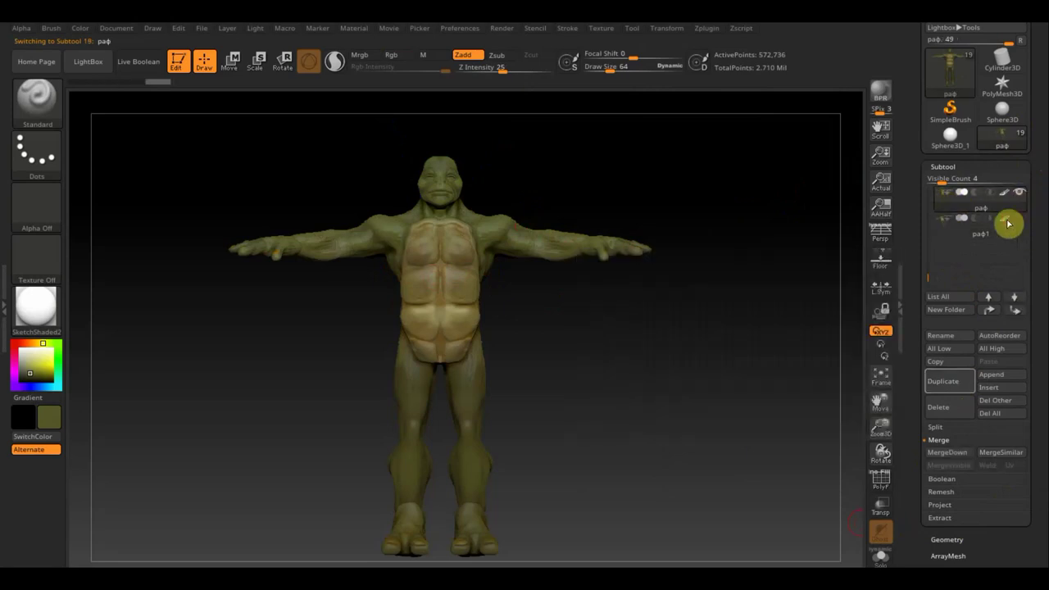
- Remesh the раф body with DynaMesh at resolution 128, down to 50,198 points
scroll(1037, 328, "down", 5)
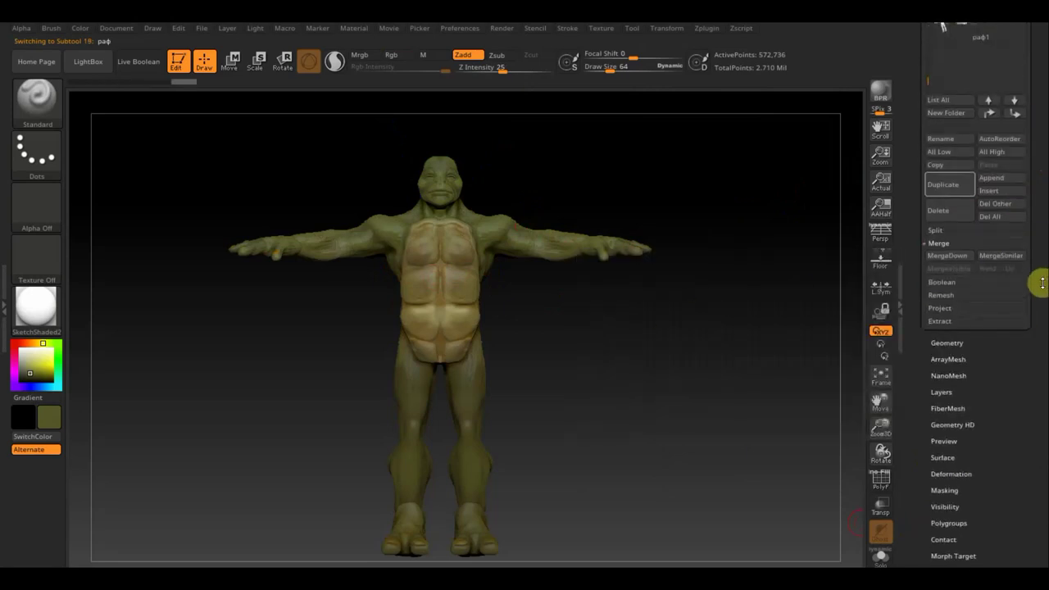
left_click(947, 338)
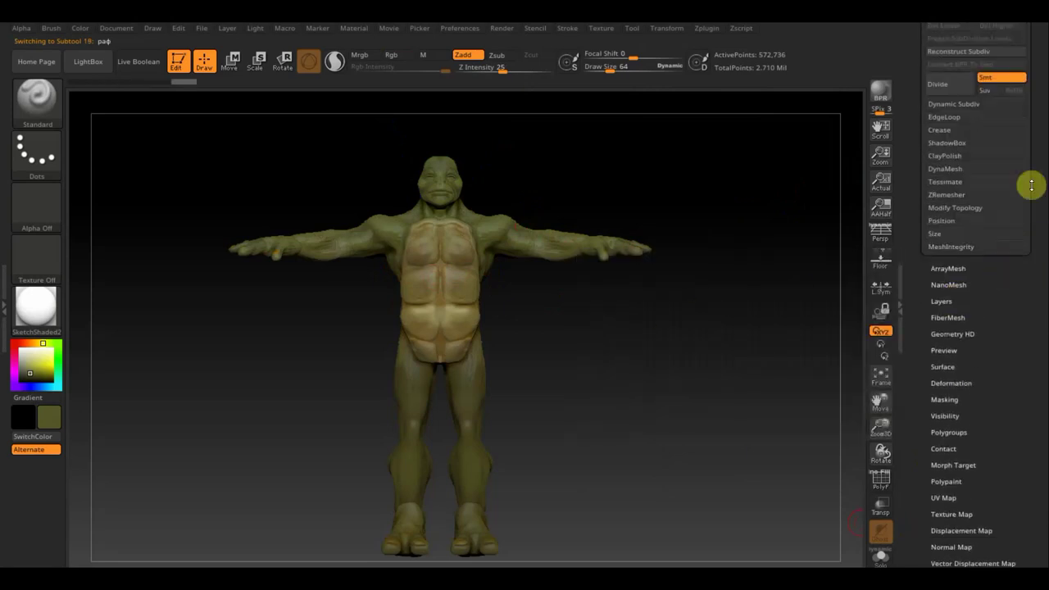
left_click(946, 168)
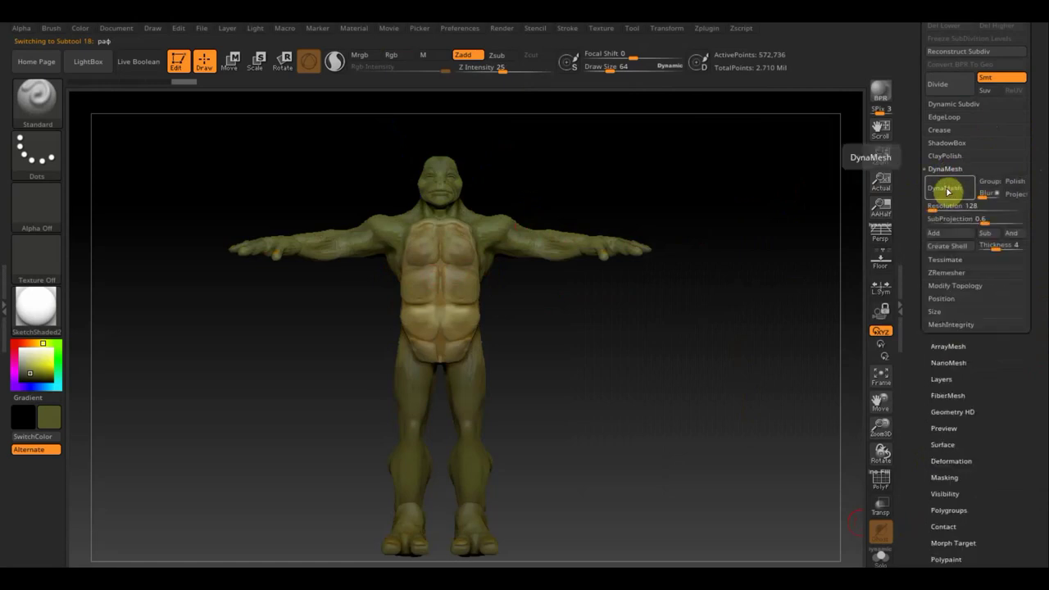
left_click(946, 190)
left_click_drag(1041, 111, 1039, 197)
- Expand the Subtool Project options and hide the detailed раф1 subtool
left_click(942, 114)
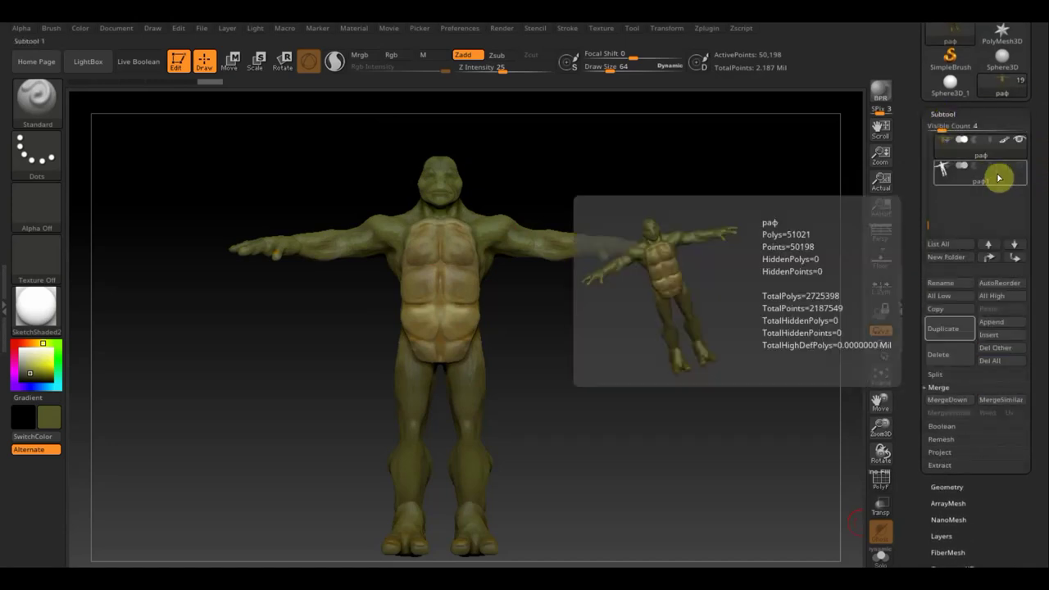
left_click(1018, 165)
left_click(1018, 166)
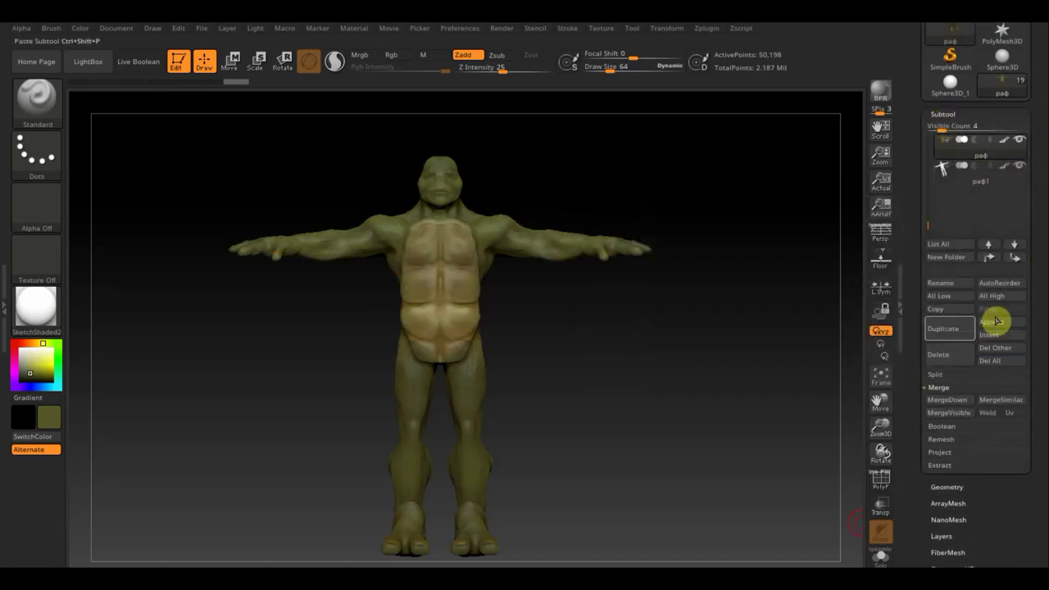
left_click(947, 452)
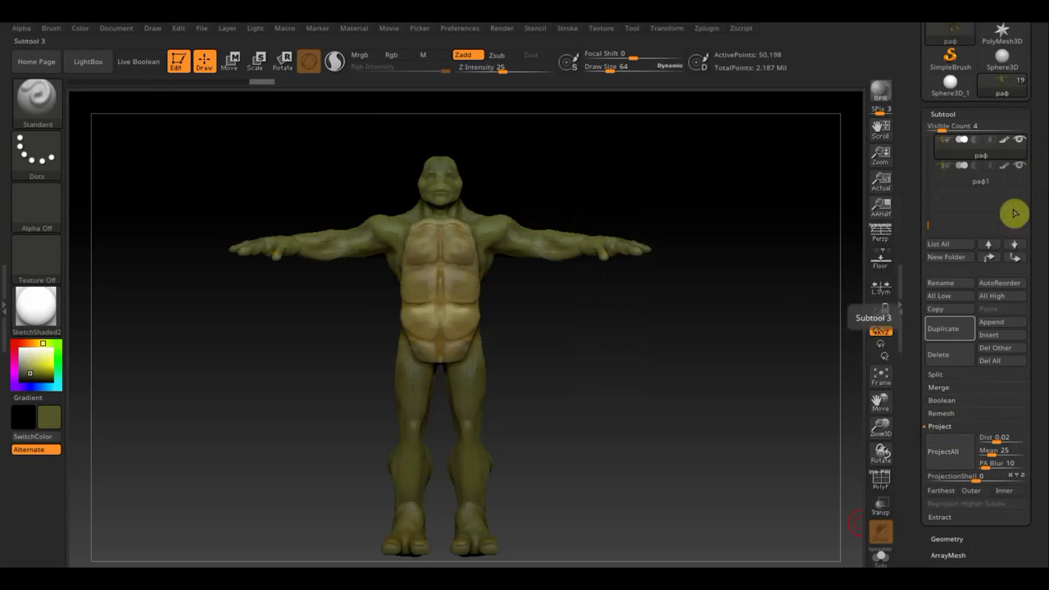
left_click(1019, 166)
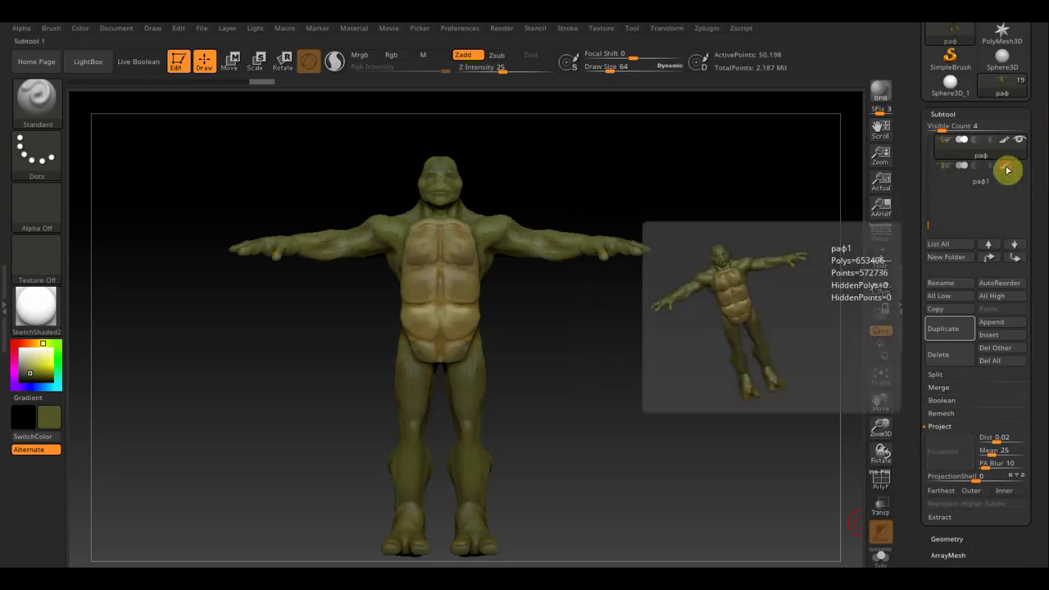
- Zoom and orbit around the remeshed turtle body to inspect it
mouse_move(707, 283)
left_mouse_down("alt")
mouse_move(712, 342)
mouse_move(642, 344)
mouse_move(649, 305)
left_mouse_up("alt")
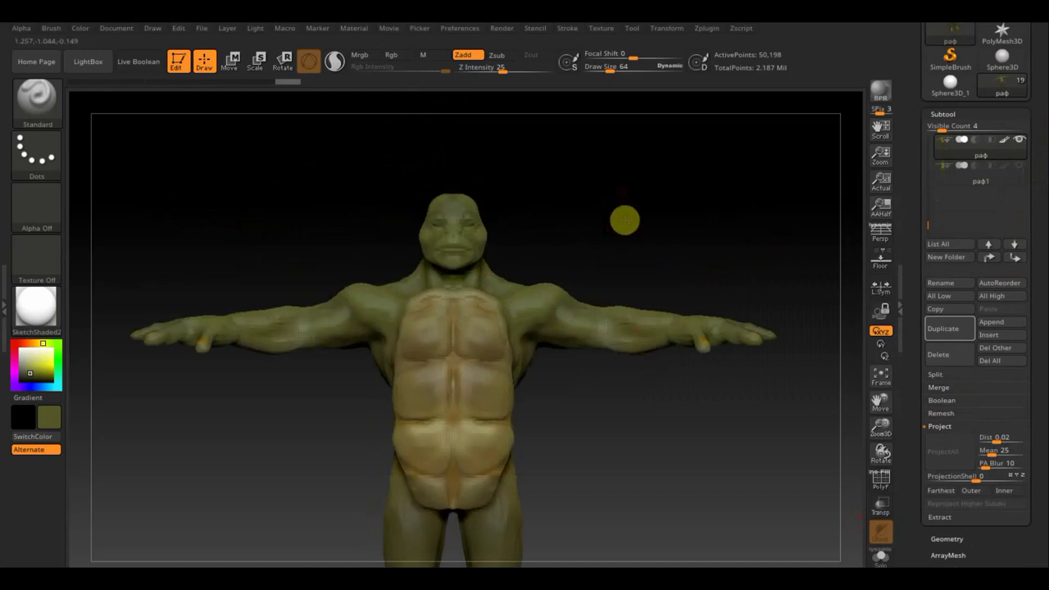
left_click_drag(623, 220, 628, 243, "alt")
mouse_move(655, 374)
left_mouse_down()
mouse_move(702, 378)
mouse_move(519, 377)
mouse_move(656, 375)
left_mouse_up()
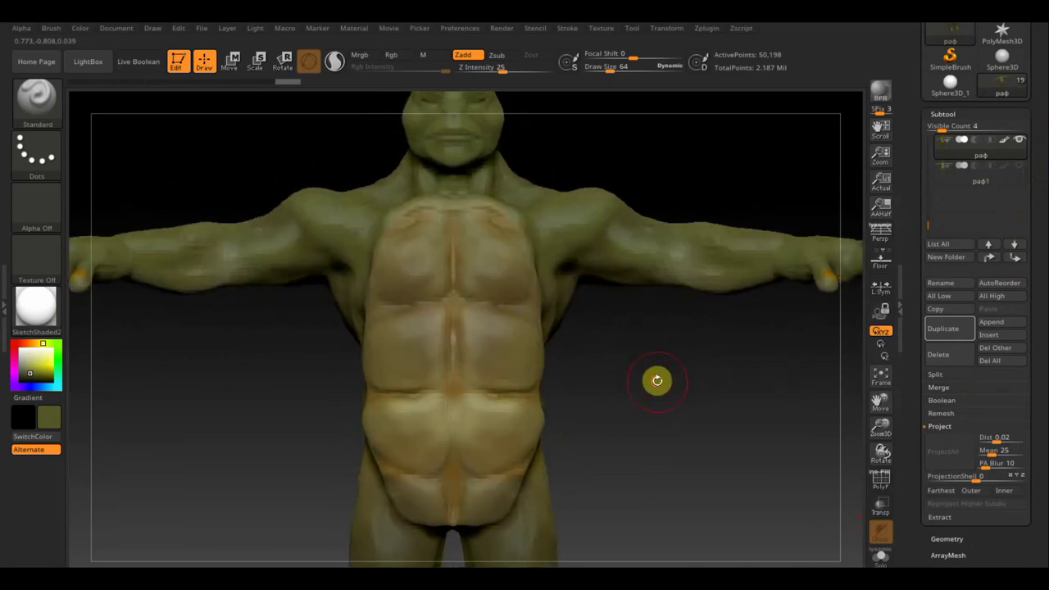
key("f")
mouse_move(648, 459)
left_mouse_down()
mouse_move(642, 373)
mouse_move(595, 314)
mouse_move(585, 385)
mouse_move(611, 342)
mouse_move(616, 378)
left_mouse_up()
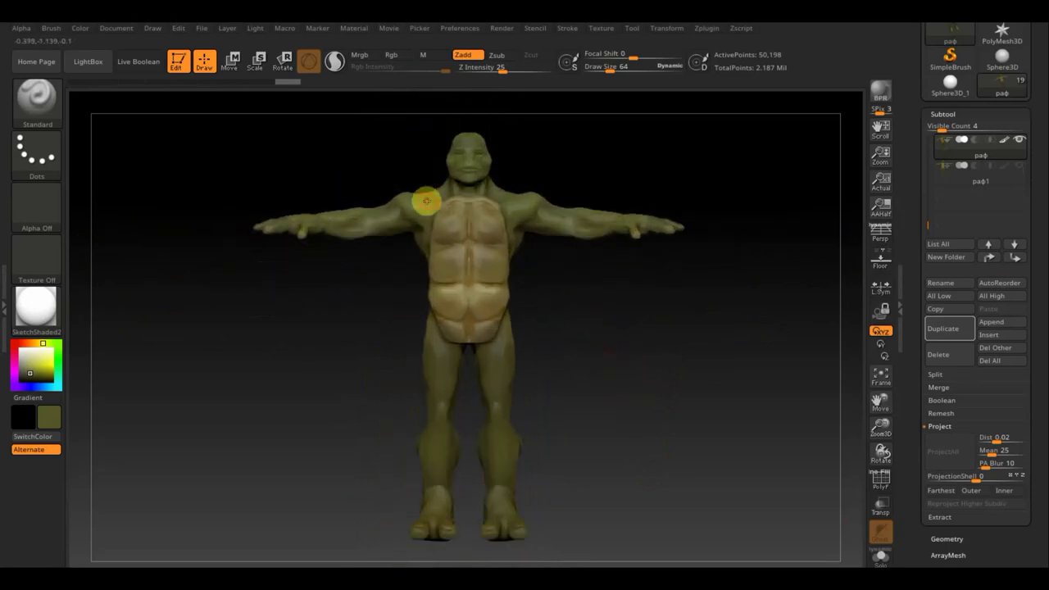
left_click(710, 33)
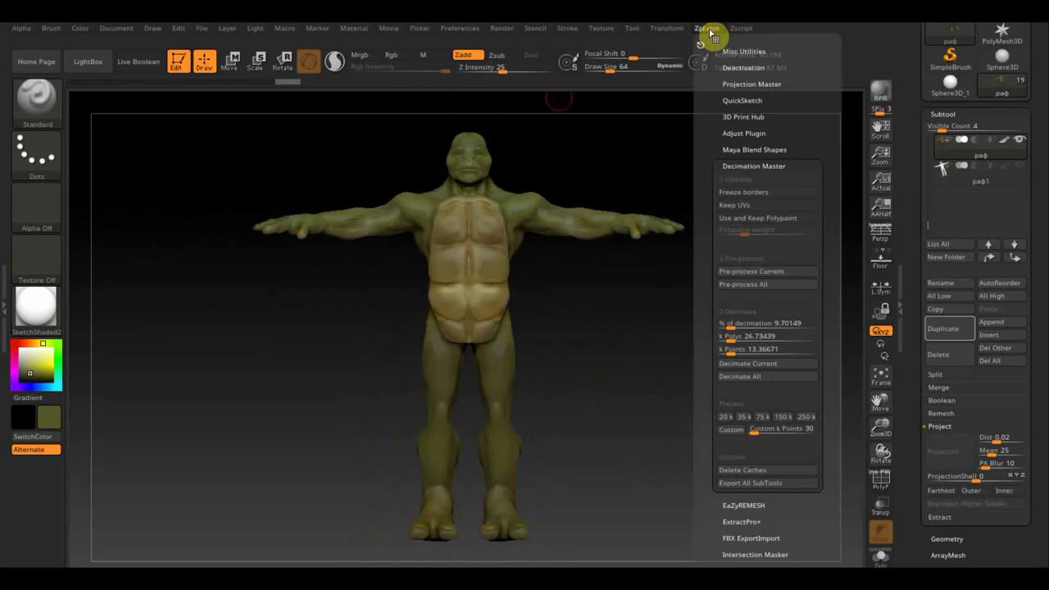
- Set Decimation Master to 18.65671 percent, pre-process, and decimate the body to 9,365 points
left_click(770, 167)
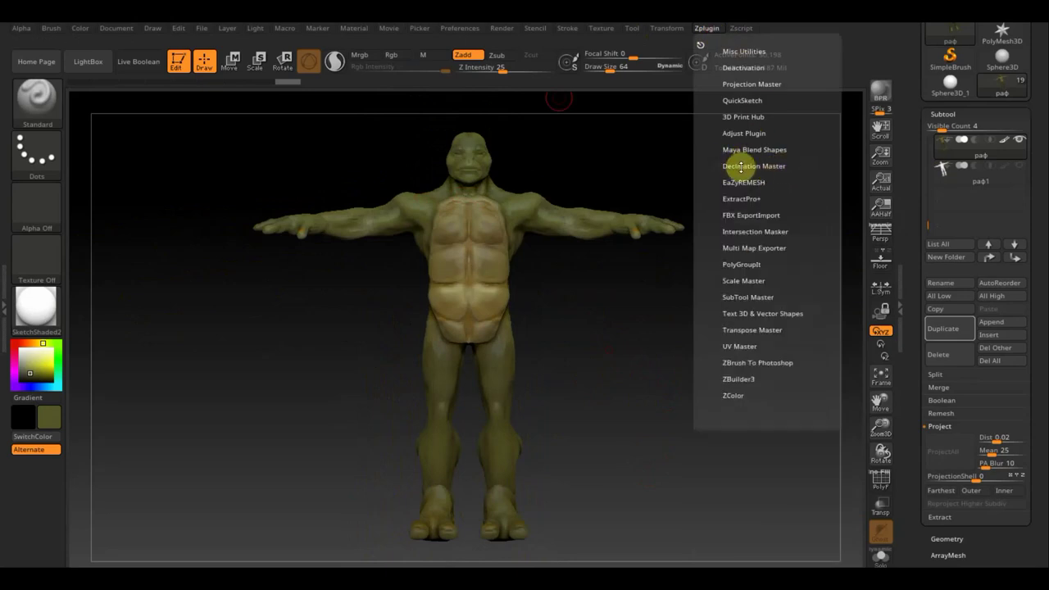
left_click(755, 166)
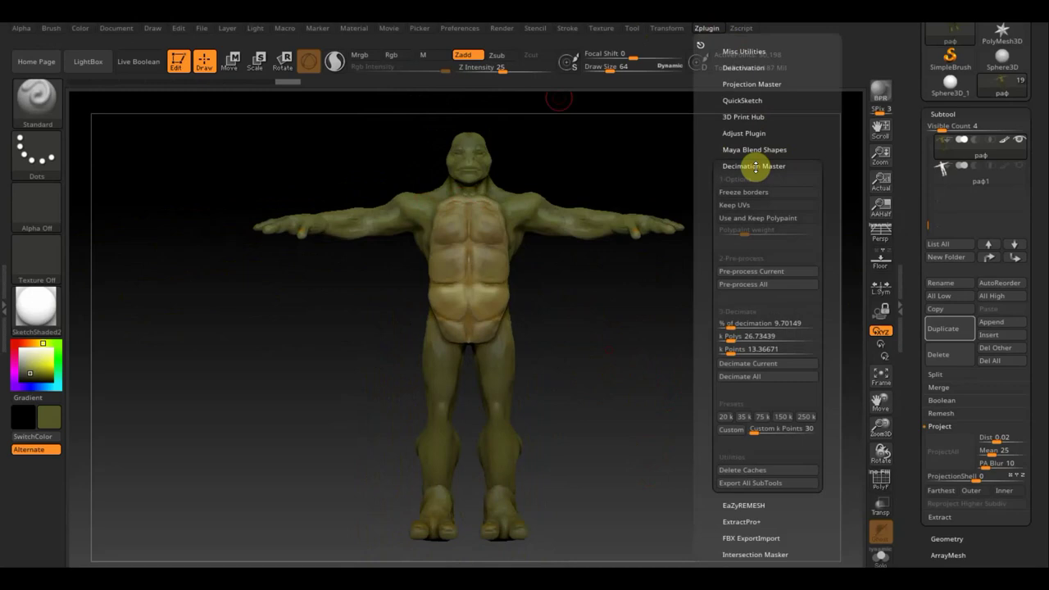
left_click(727, 325)
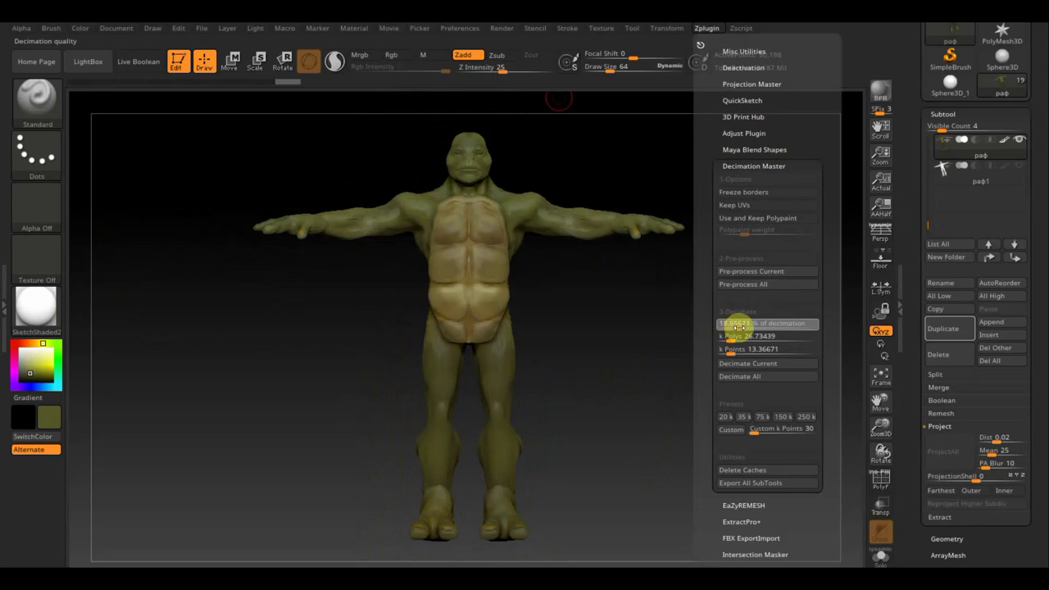
key("Return")
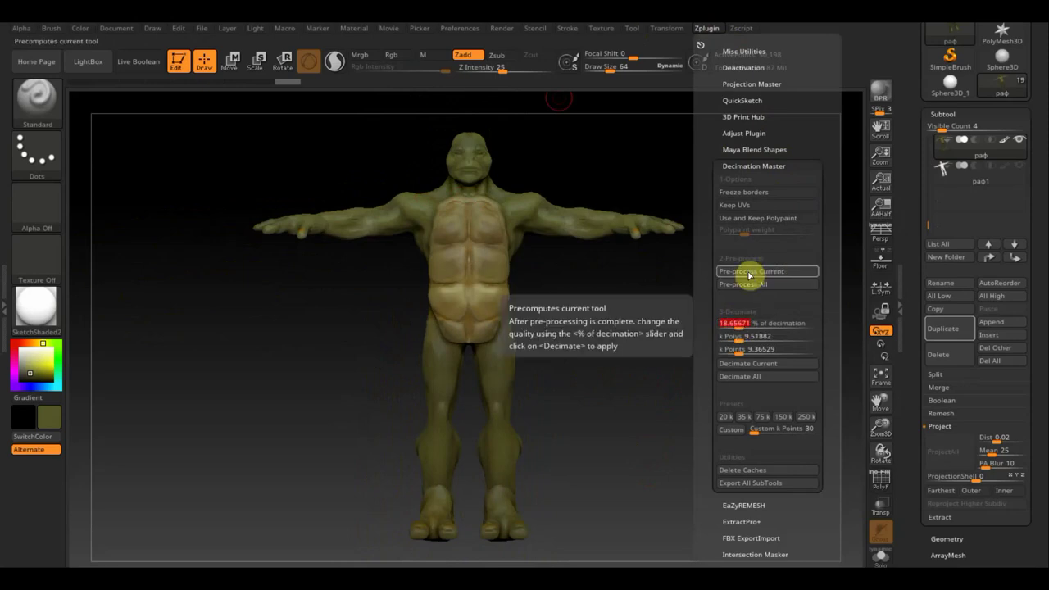
left_click(753, 272)
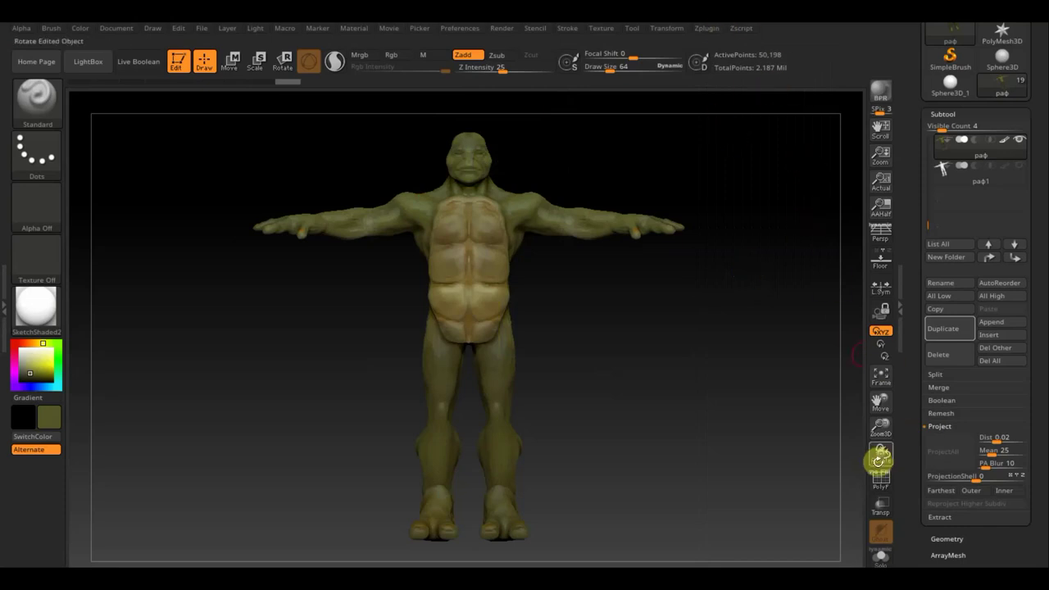
left_click(706, 29)
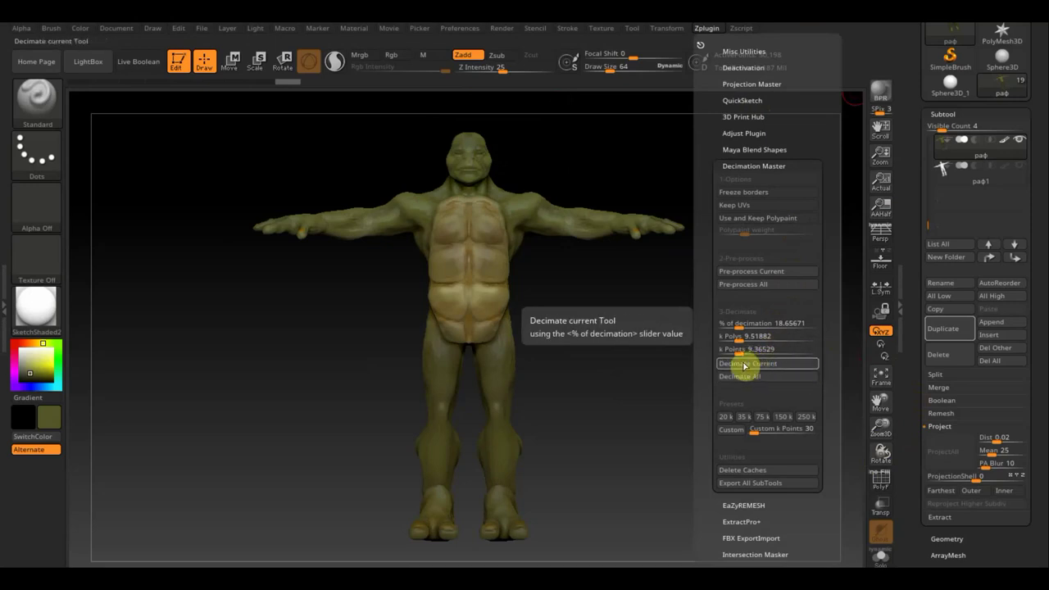
left_click(744, 366)
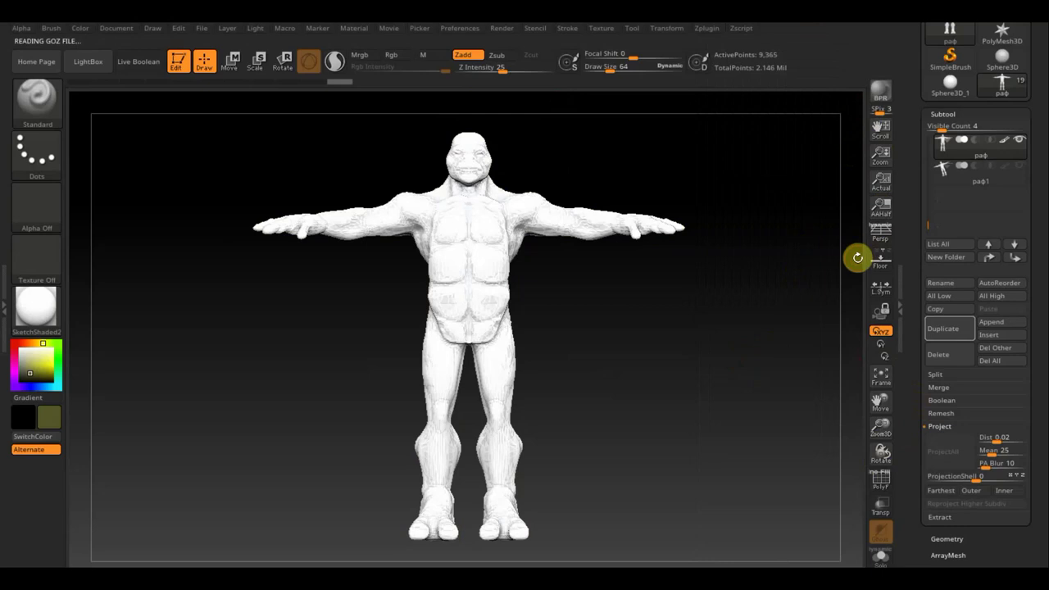
- Turn on the PolyF wireframe and zoom in on the decimated mesh
left_click(881, 483)
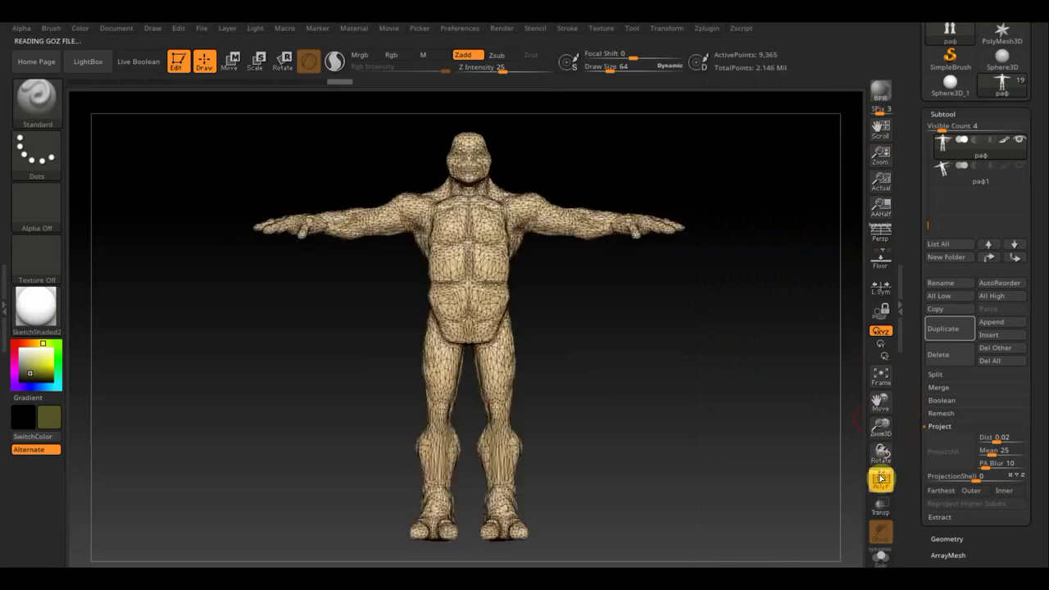
scroll(670, 344, "up", 2)
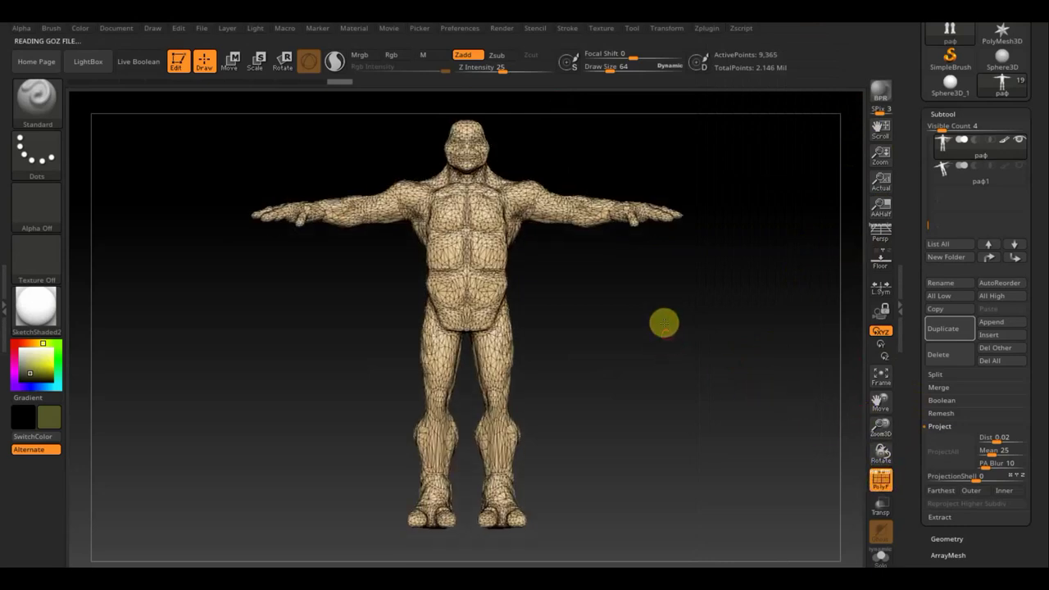
scroll(662, 320, "up", 3)
scroll(690, 435, "up", 2)
scroll(672, 286, "up", 2)
scroll(665, 422, "down", 2)
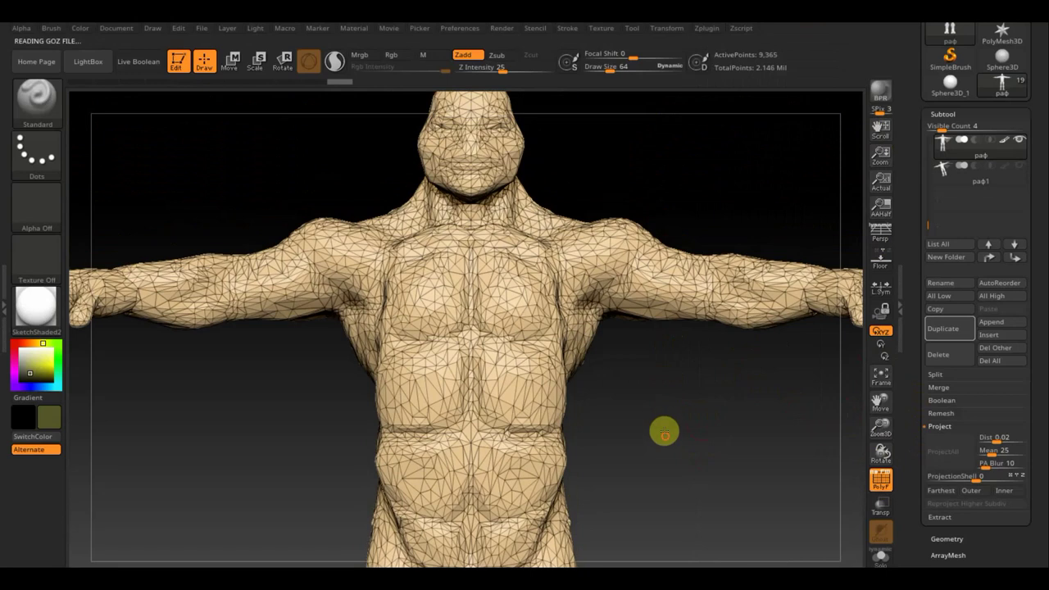
scroll(663, 401, "down", 2)
scroll(652, 361, "down", 3)
scroll(655, 287, "down", 2)
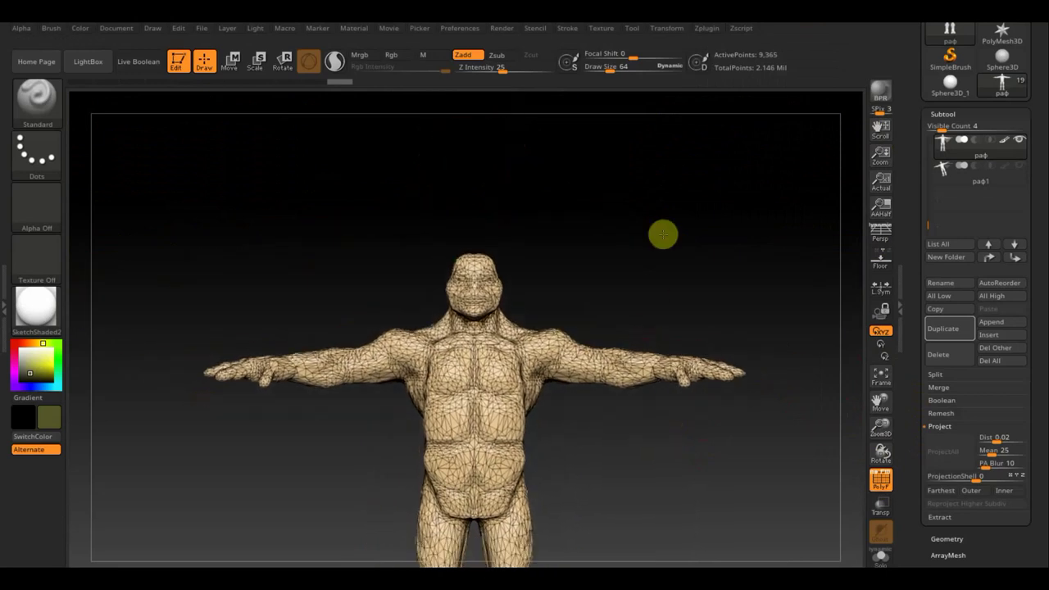
scroll(663, 235, "down", 1)
scroll(664, 344, "down", 1)
scroll(665, 338, "down", 2)
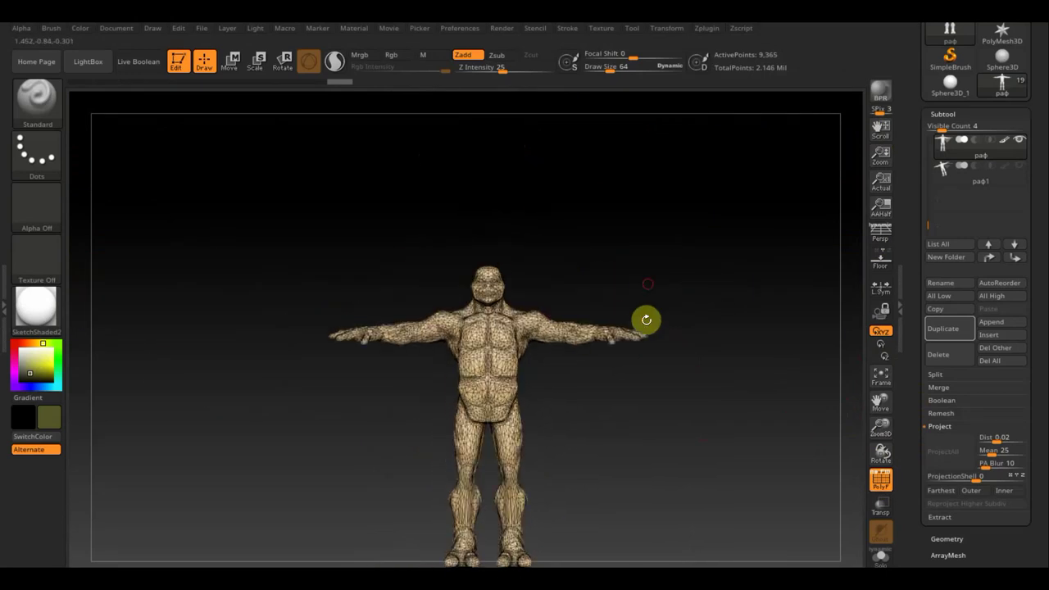
- Spin and tilt the body to check all sides, then select the detailed раф1 subtool
mouse_move(653, 445)
left_mouse_down("alt")
mouse_move(648, 385)
mouse_move(647, 411)
left_mouse_up("alt")
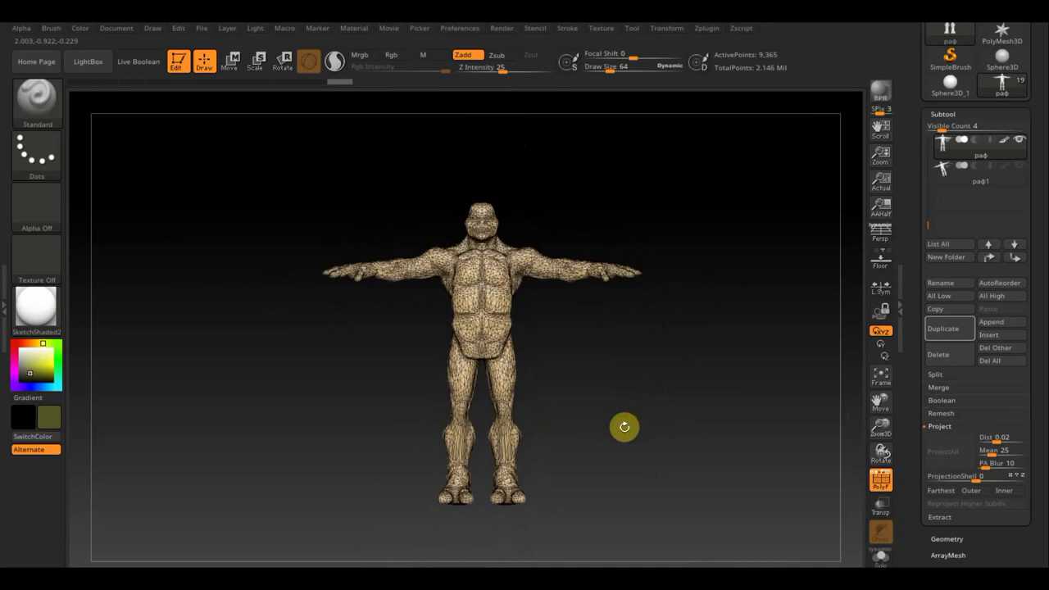
left_click_drag(624, 422, 709, 540, "alt")
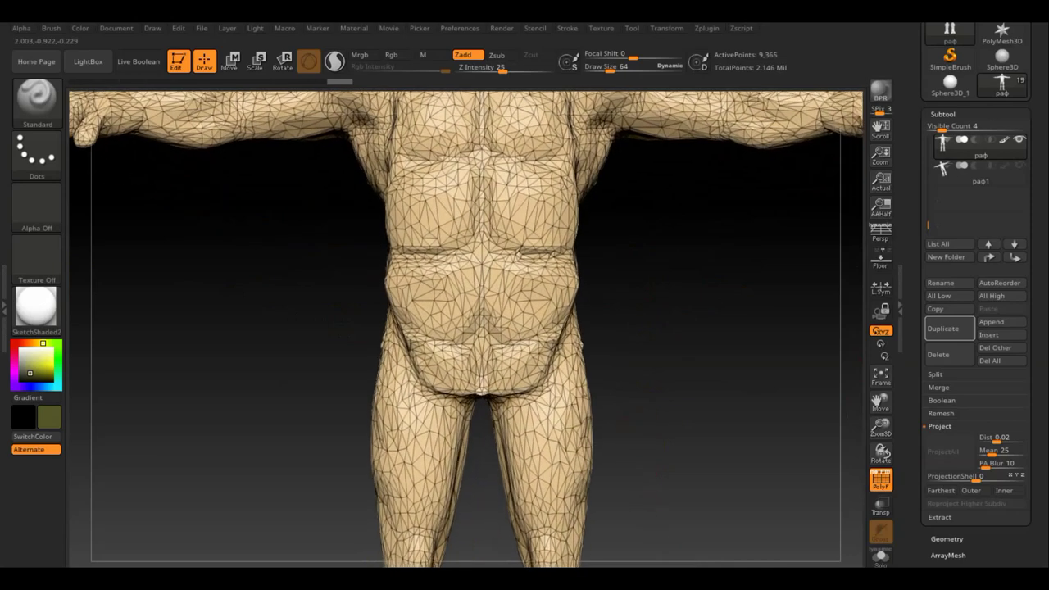
left_click_drag(653, 421, 558, 423)
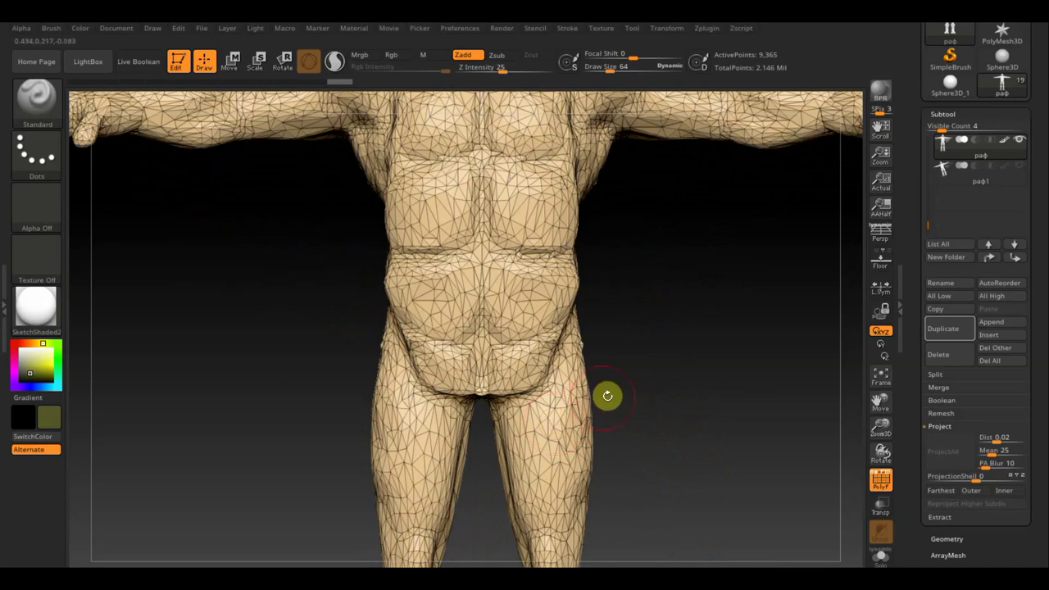
mouse_move(605, 284)
left_mouse_down()
mouse_move(627, 327)
mouse_move(630, 349)
mouse_move(617, 358)
mouse_move(582, 298)
mouse_move(487, 286)
mouse_move(606, 288)
mouse_move(639, 306)
left_mouse_up()
key("f")
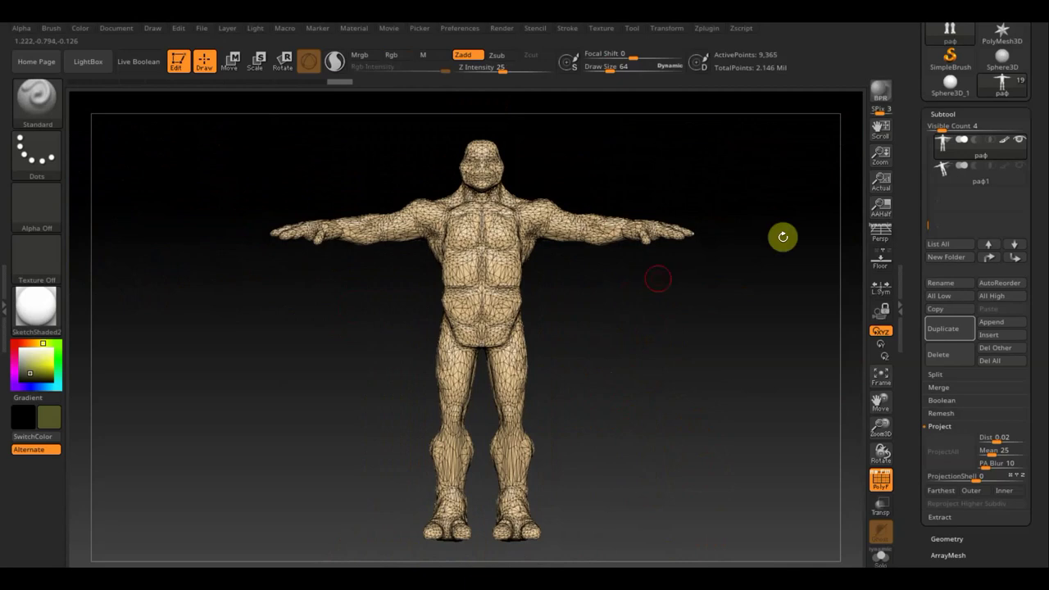
left_click(1018, 166)
mouse_move(975, 172)
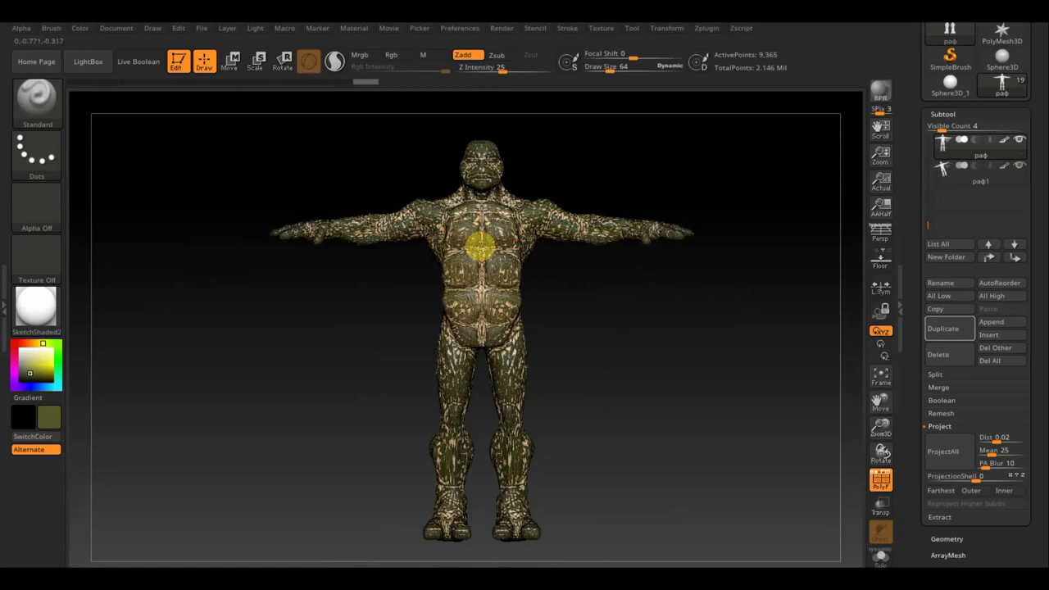
left_click_drag(478, 244, 561, 286)
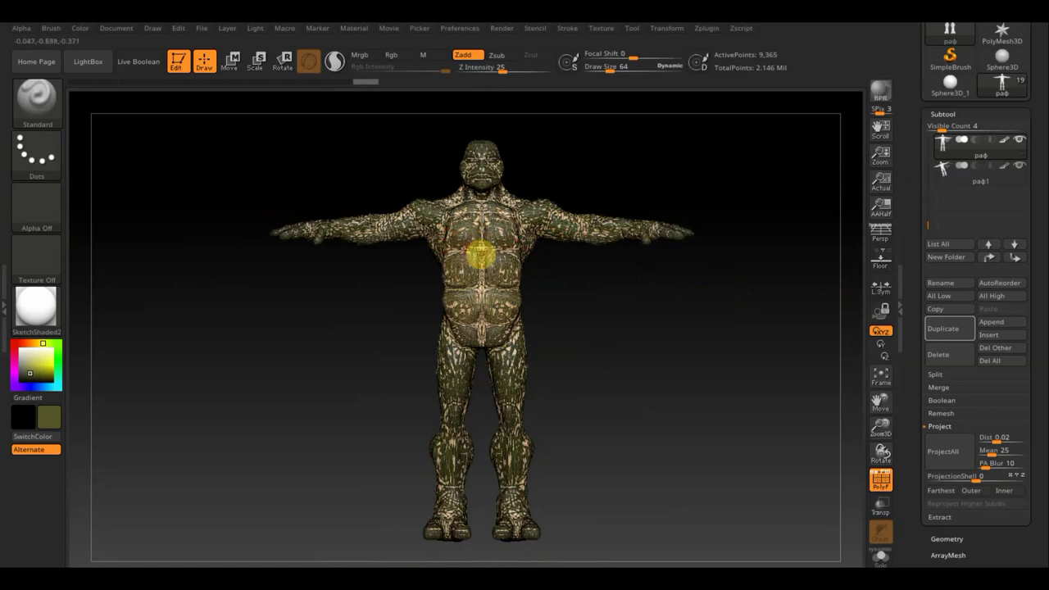
left_click(944, 453)
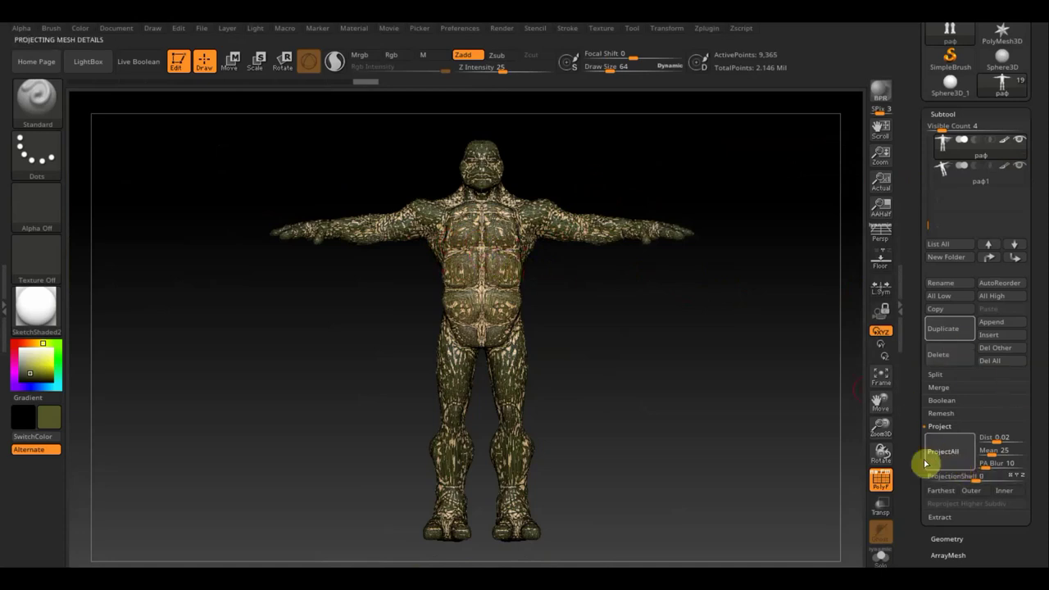
left_click(1019, 169)
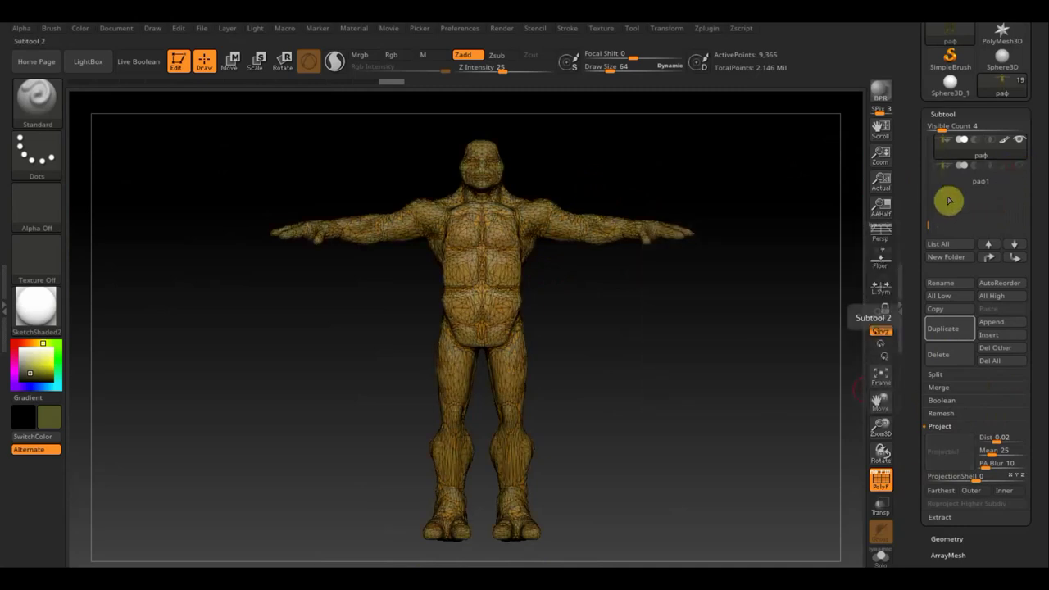
left_click(881, 477)
left_click_drag(827, 429, 815, 429)
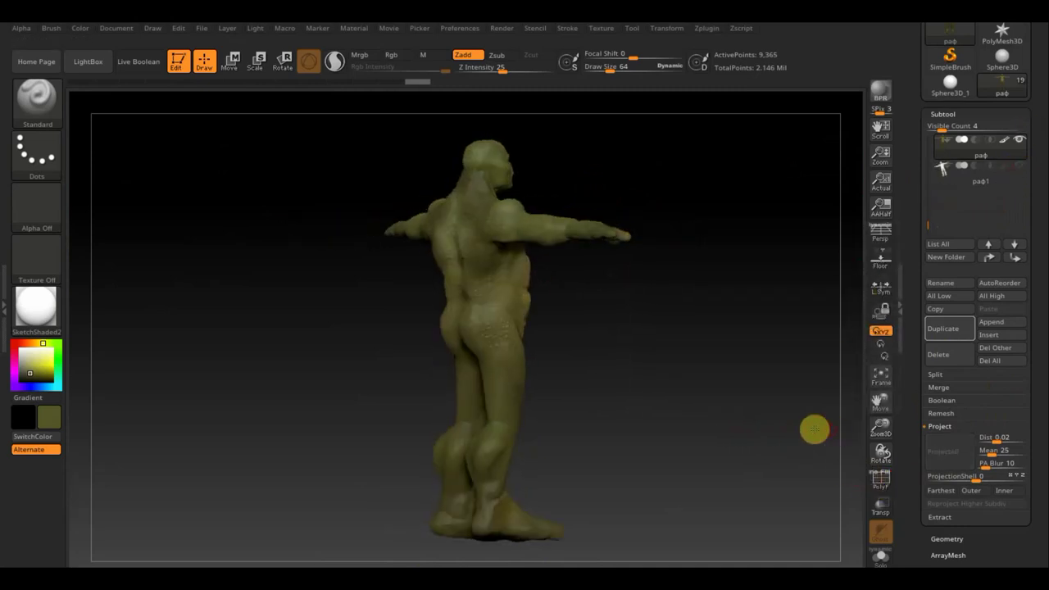
mouse_move(708, 388)
left_mouse_down()
mouse_move(765, 389)
mouse_move(602, 386)
mouse_move(639, 391)
mouse_move(638, 406)
mouse_move(625, 374)
mouse_move(634, 431)
mouse_move(601, 339)
mouse_move(604, 412)
mouse_move(608, 386)
mouse_move(669, 480)
mouse_move(635, 310)
left_mouse_up()
left_click_drag(689, 251, 686, 487, "alt")
mouse_move(676, 259)
left_mouse_down("alt")
mouse_move(681, 304)
mouse_move(594, 293)
left_mouse_up("alt")
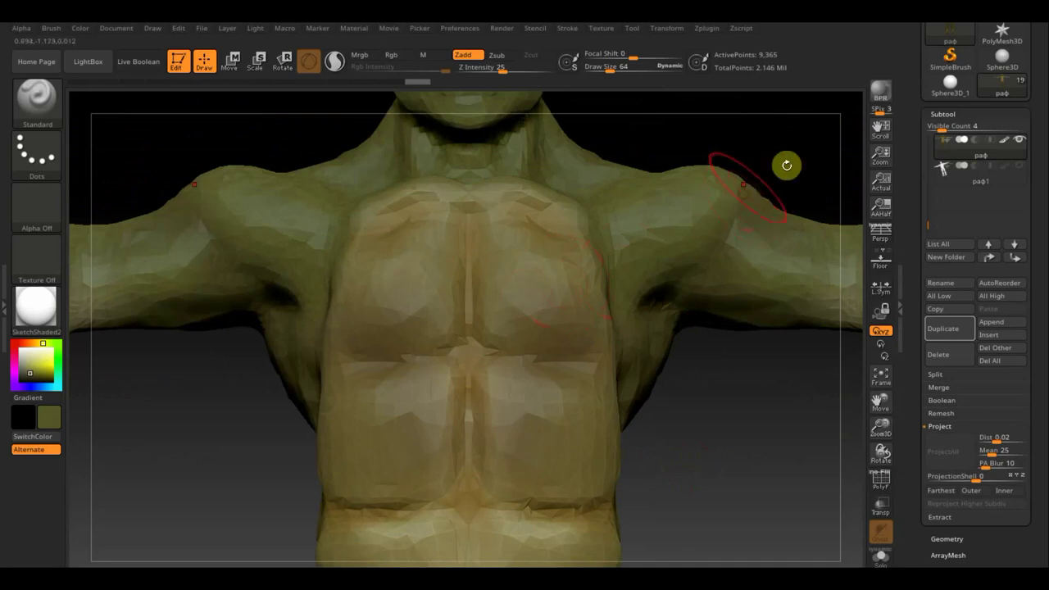
mouse_move(791, 152)
left_mouse_down("alt")
mouse_move(780, 171)
mouse_move(781, 369)
left_mouse_up("alt")
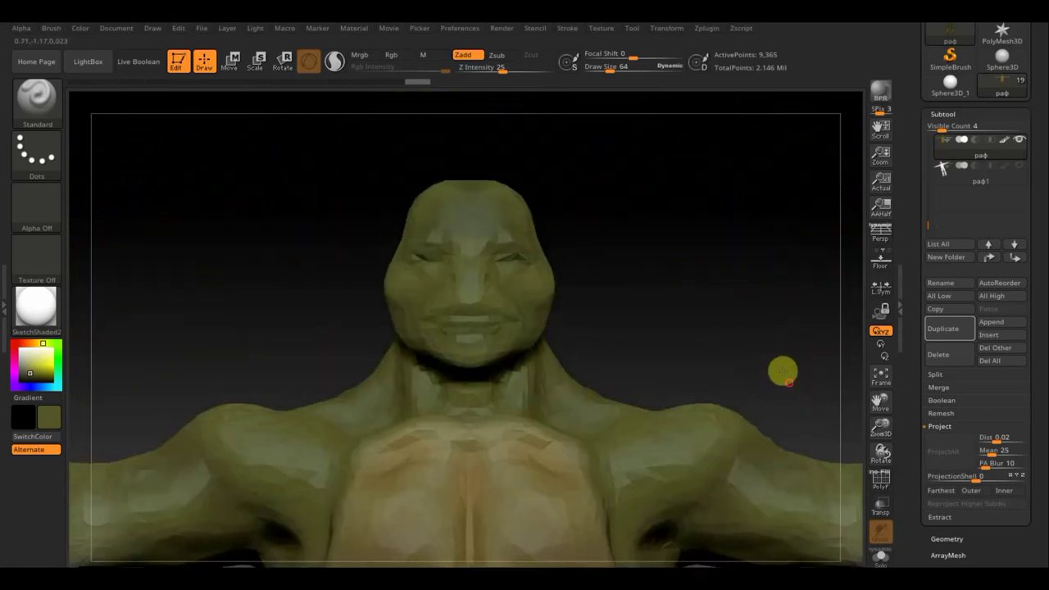
mouse_move(709, 276)
left_mouse_down()
mouse_move(639, 281)
mouse_move(811, 274)
left_mouse_up()
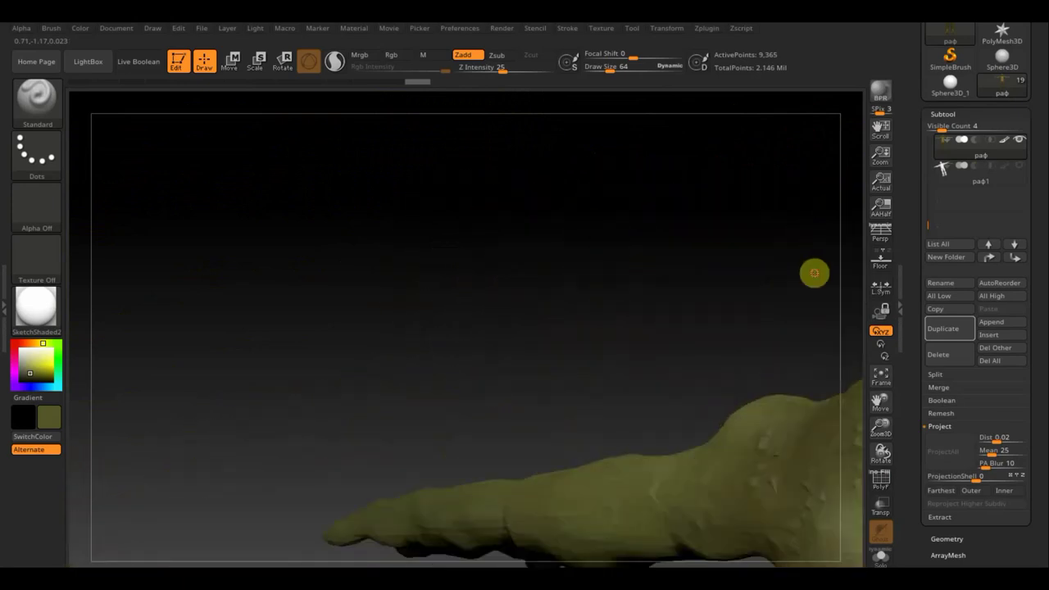
left_click_drag(745, 265, 463, 172)
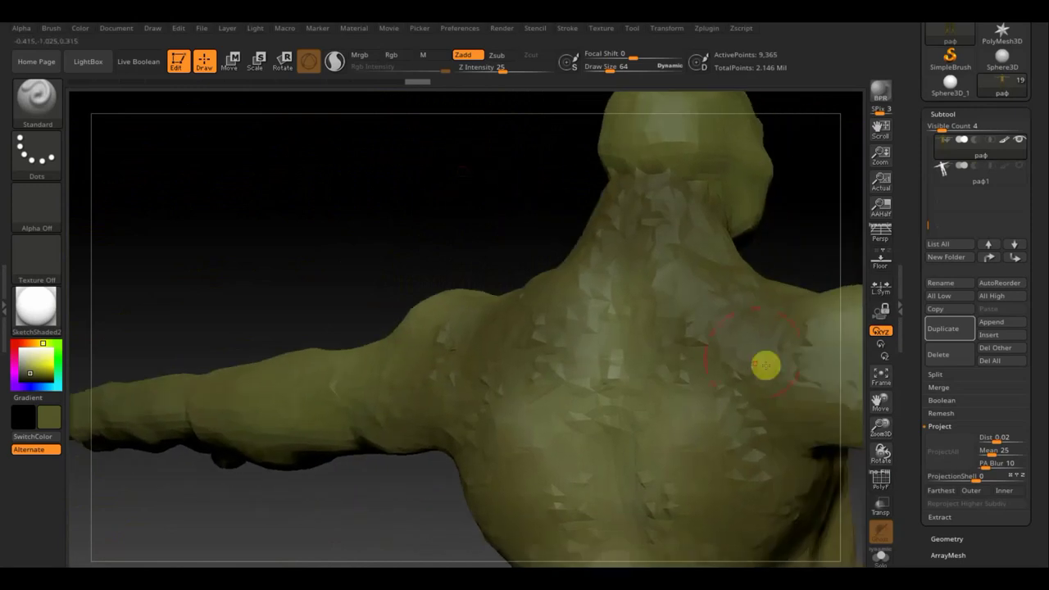
mouse_move(329, 201)
left_mouse_down()
mouse_move(346, 201)
mouse_move(243, 210)
mouse_move(641, 228)
left_mouse_up()
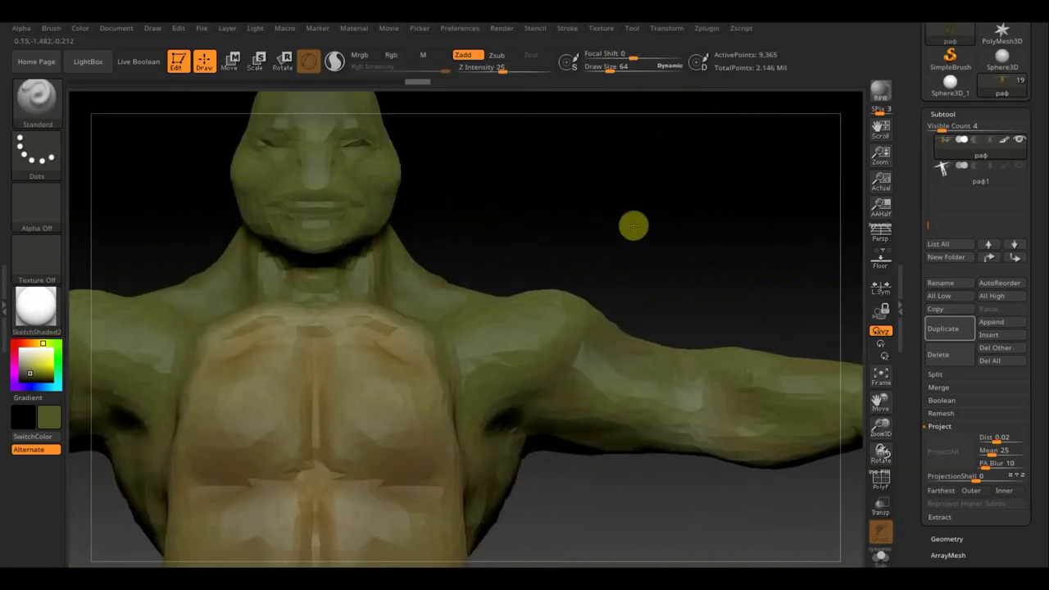
key("f")
left_click_drag(683, 422, 686, 299, "alt")
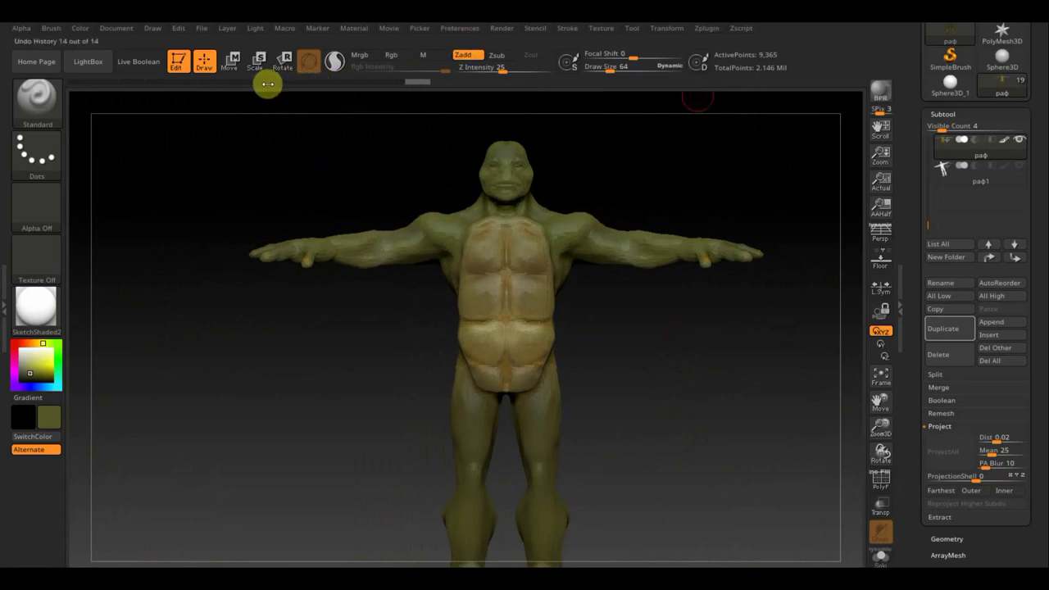
- Roll back through undo history to the merged 572,736-point turtle
left_click_drag(234, 82, 191, 81)
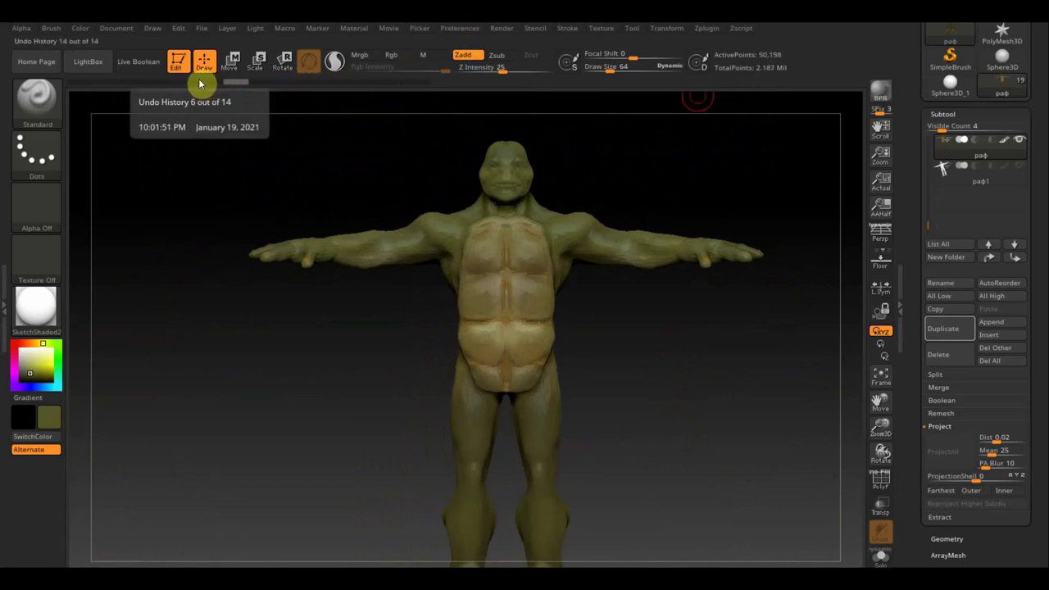
left_click_drag(191, 80, 210, 82)
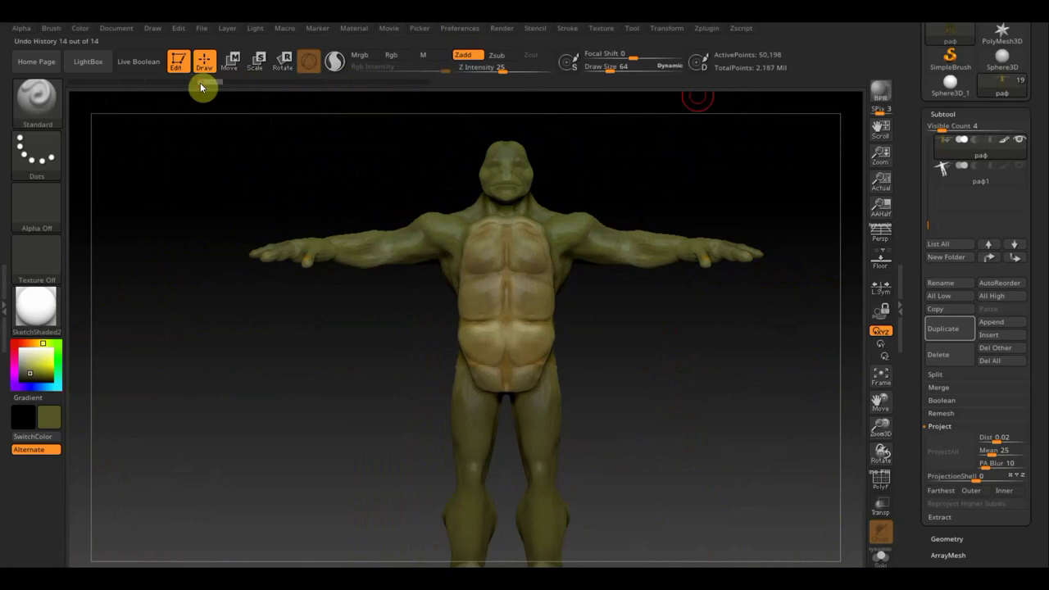
mouse_move(738, 156)
left_mouse_down()
mouse_move(683, 197)
mouse_move(738, 196)
mouse_move(730, 217)
mouse_move(672, 136)
left_mouse_up()
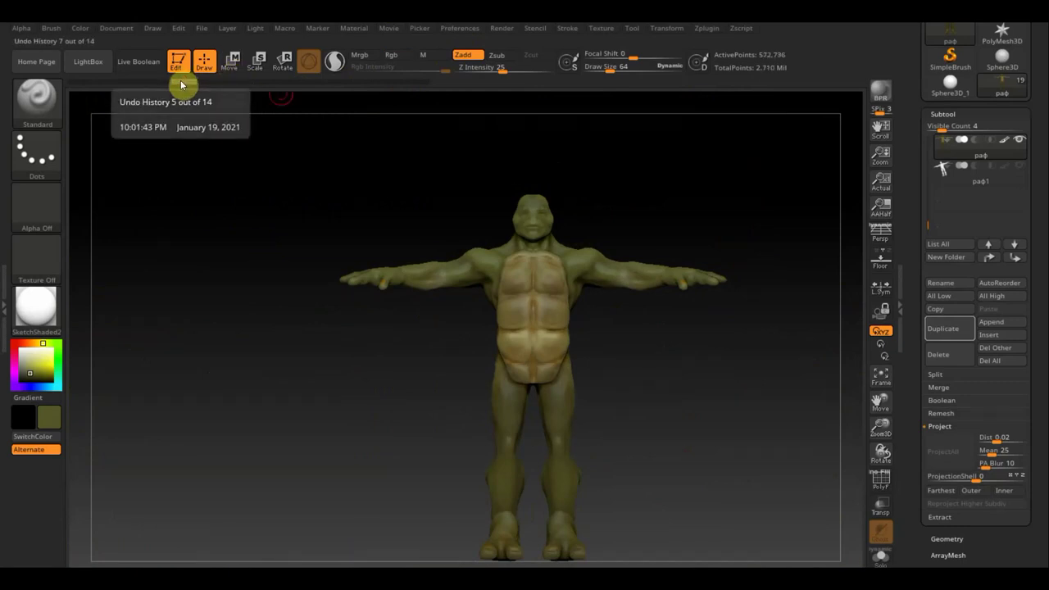
key("ctrl+z")
key("ctrl+z")
key("ctrl+z")
key("ctrl+z")
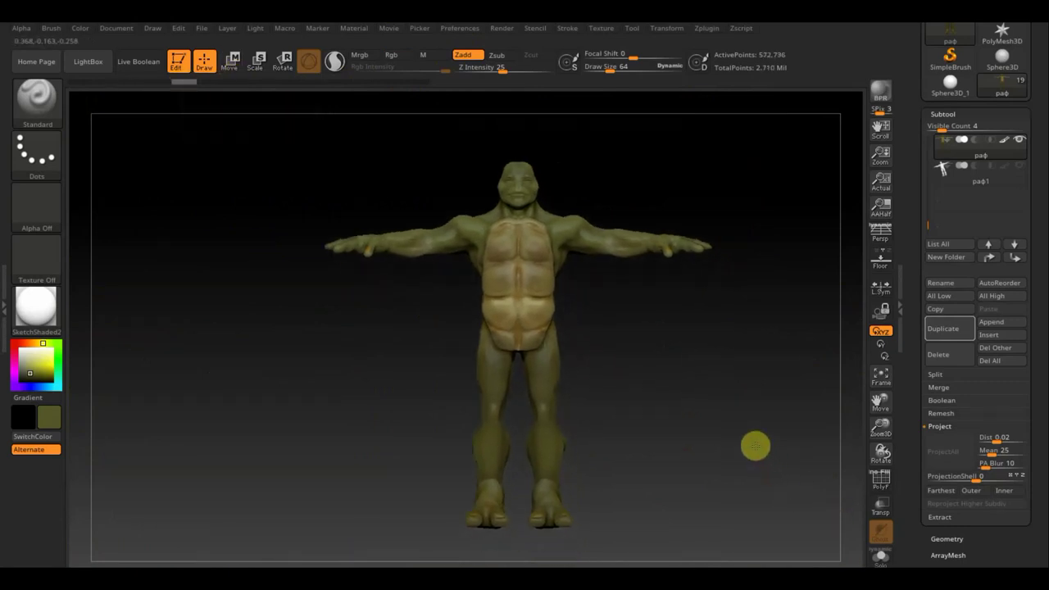
left_click_drag(1045, 476, 1044, 383)
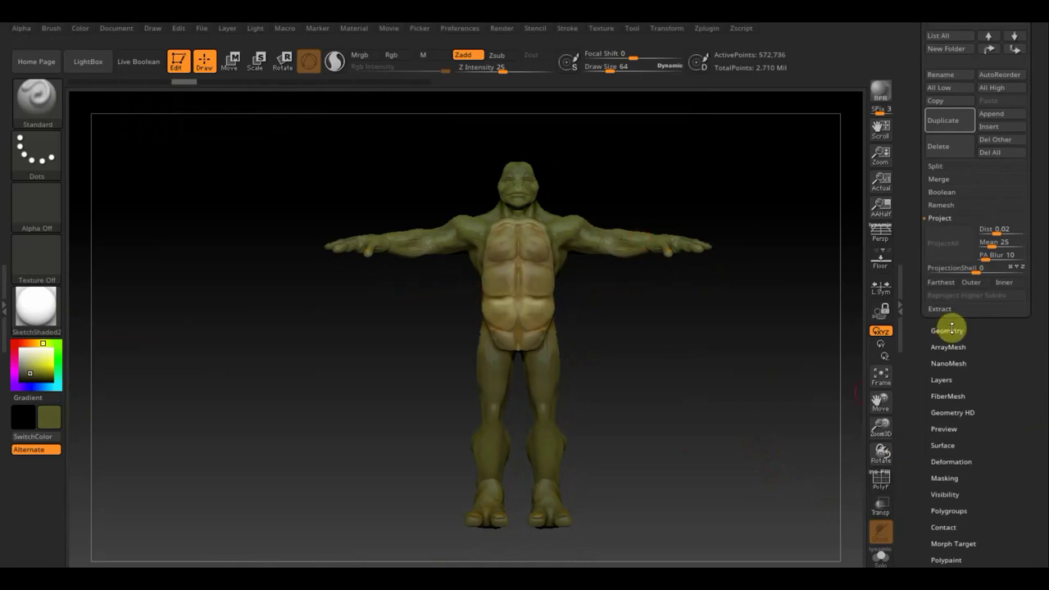
left_click(950, 327)
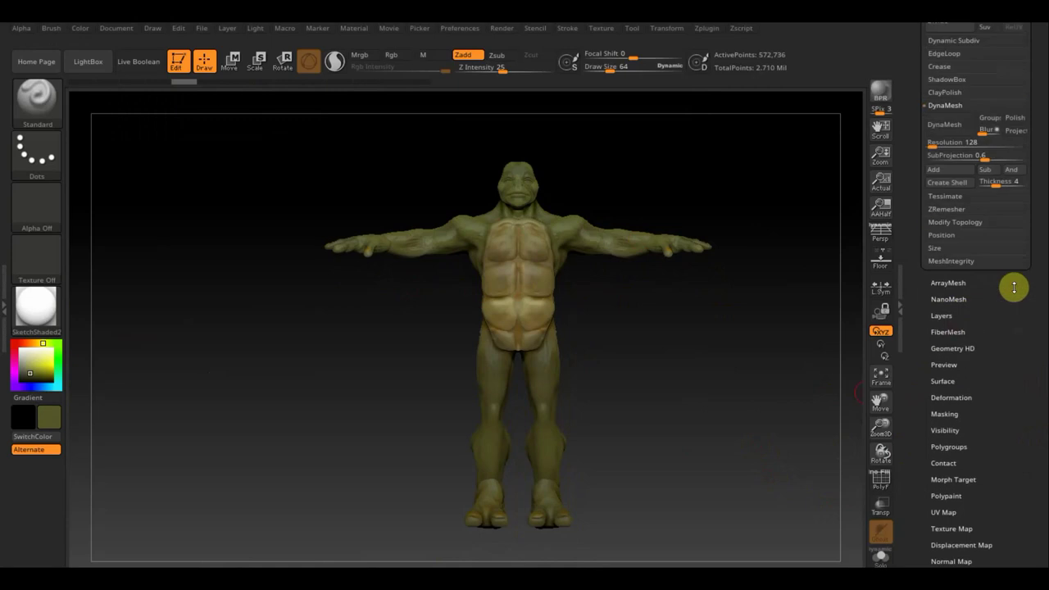
- DynaMesh the turtle at resolution 160, bringing it to 77,846 active points
left_click(933, 144)
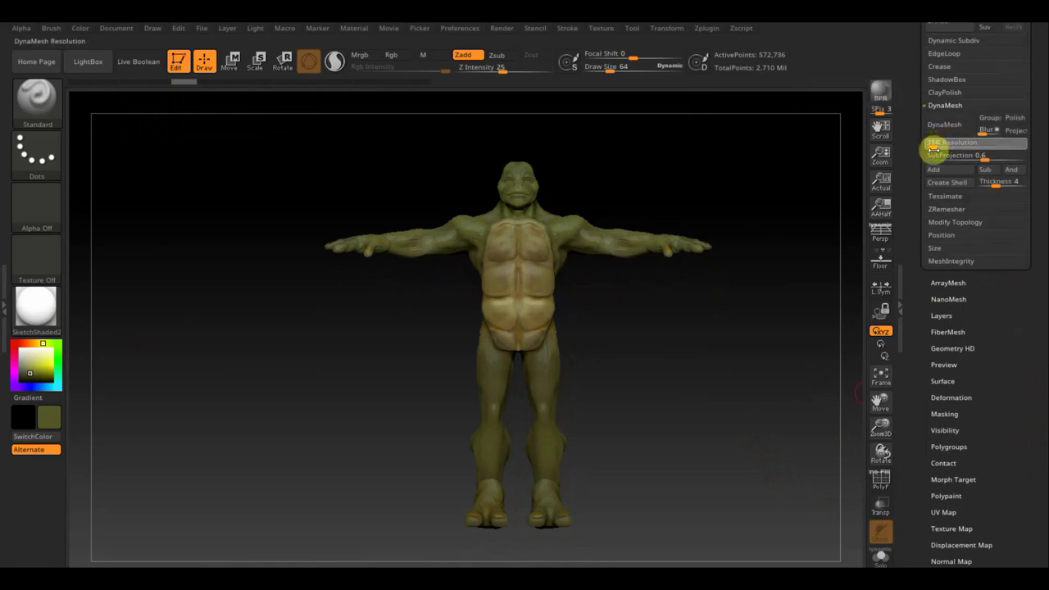
left_click(948, 124)
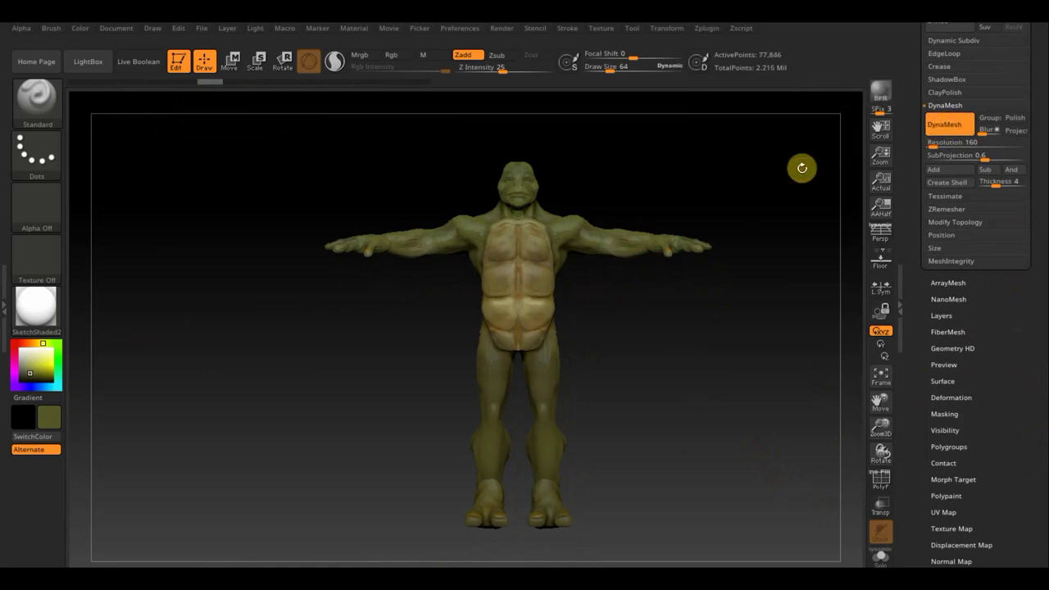
left_click(826, 165, "ctrl")
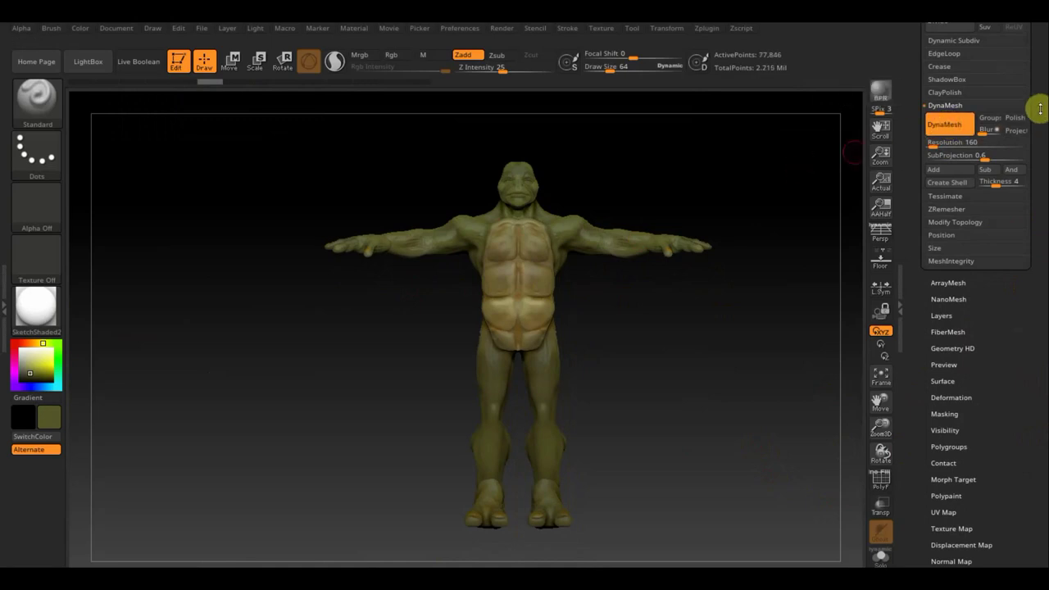
left_click(708, 29)
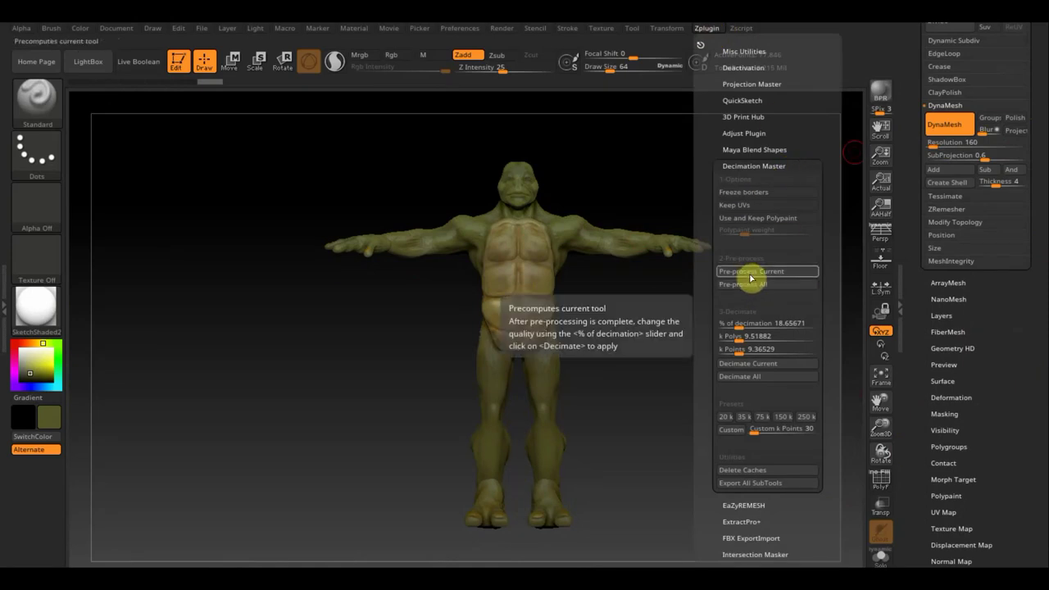
- Adjust the decimation percentage, pre-process, and decimate the turtle to 7,552 points
left_click(737, 324)
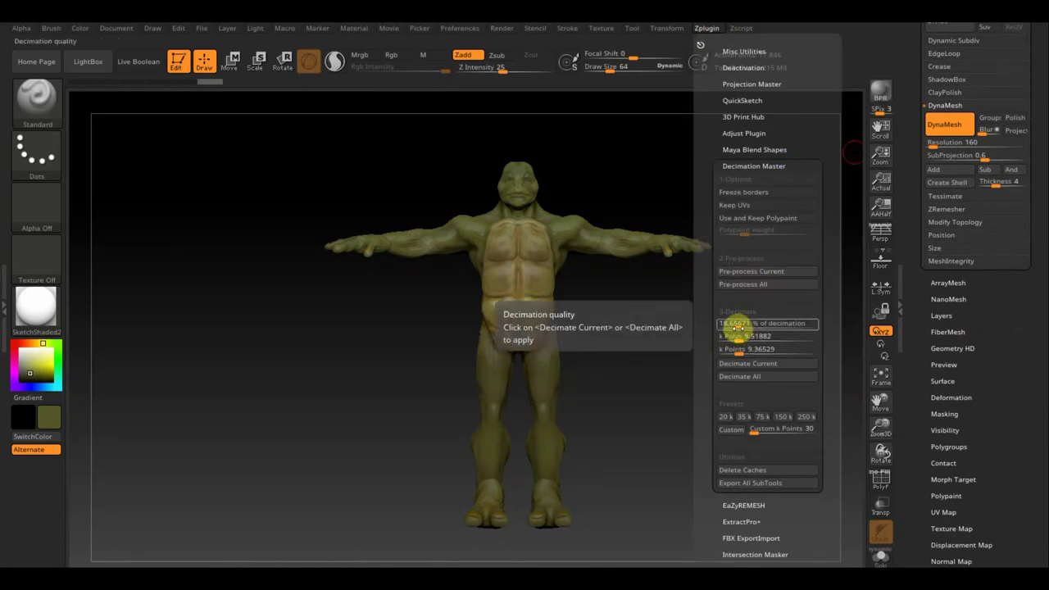
left_click_drag(735, 325, 740, 325)
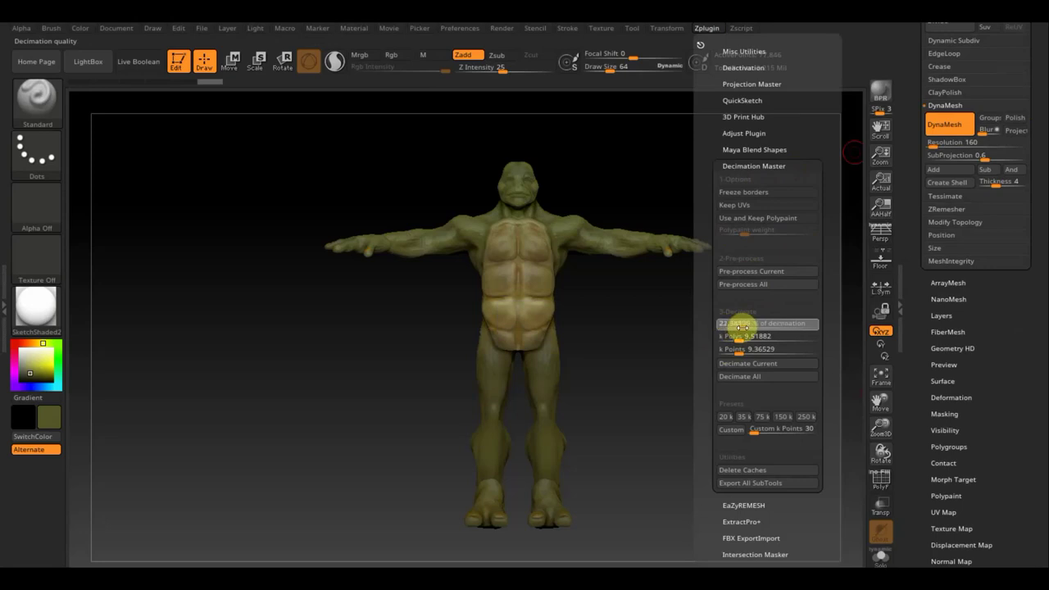
left_click(758, 274)
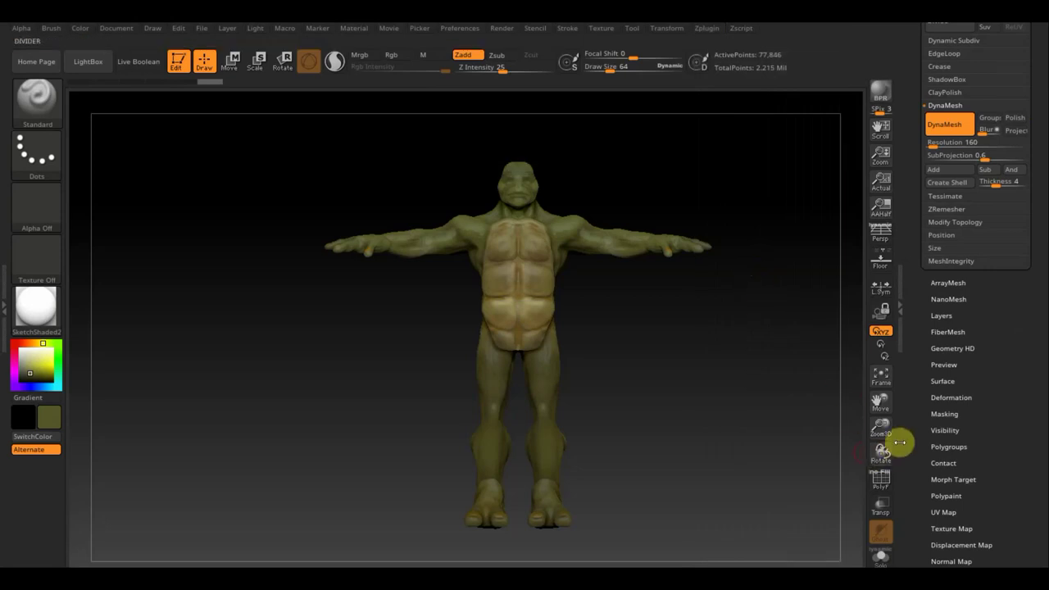
left_click(708, 32)
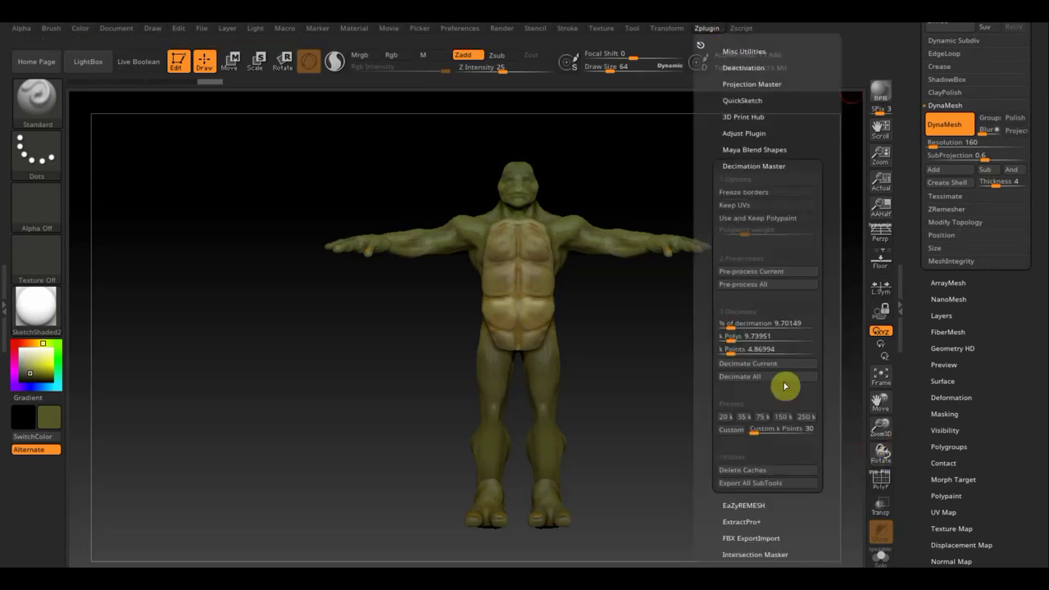
left_click(756, 363)
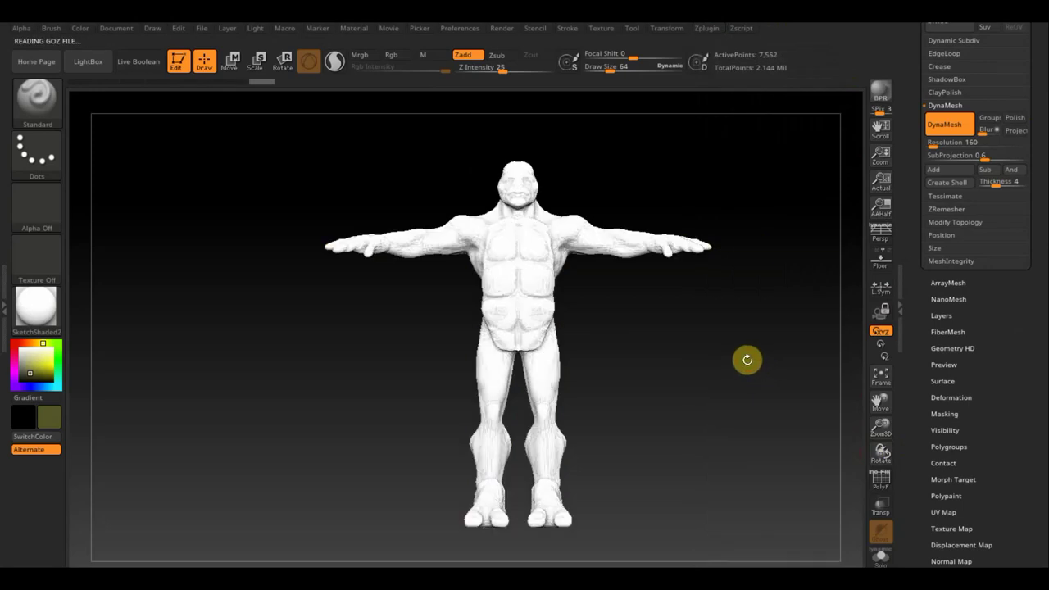
- Inspect the decimated wireframe up close, then undo back to the 77,846-point mesh
left_click(881, 481)
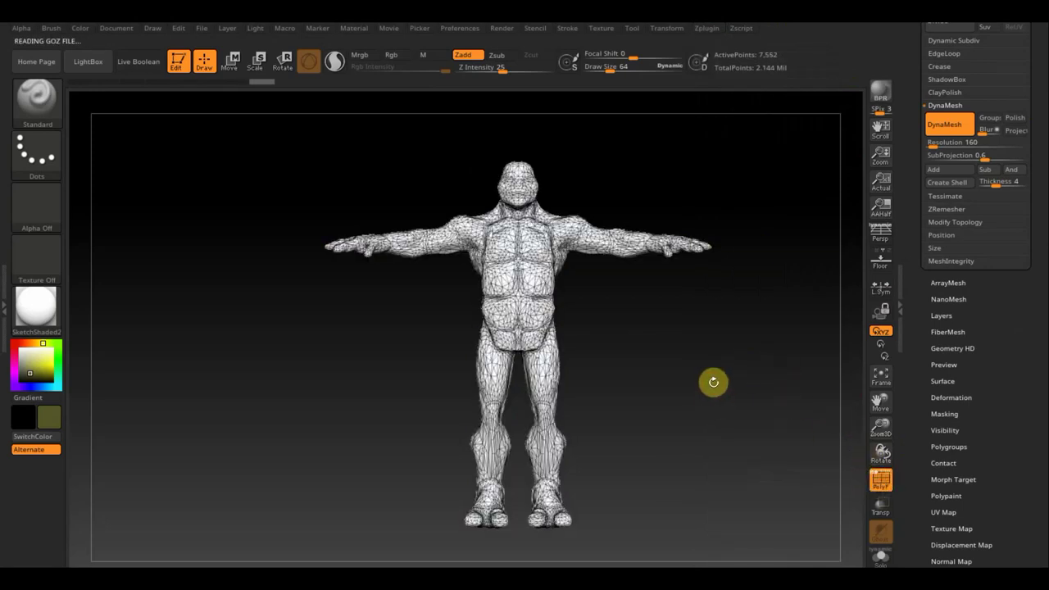
mouse_move(714, 382)
left_mouse_down("alt")
mouse_move(749, 515)
mouse_move(712, 489)
mouse_move(688, 432)
left_mouse_up("alt")
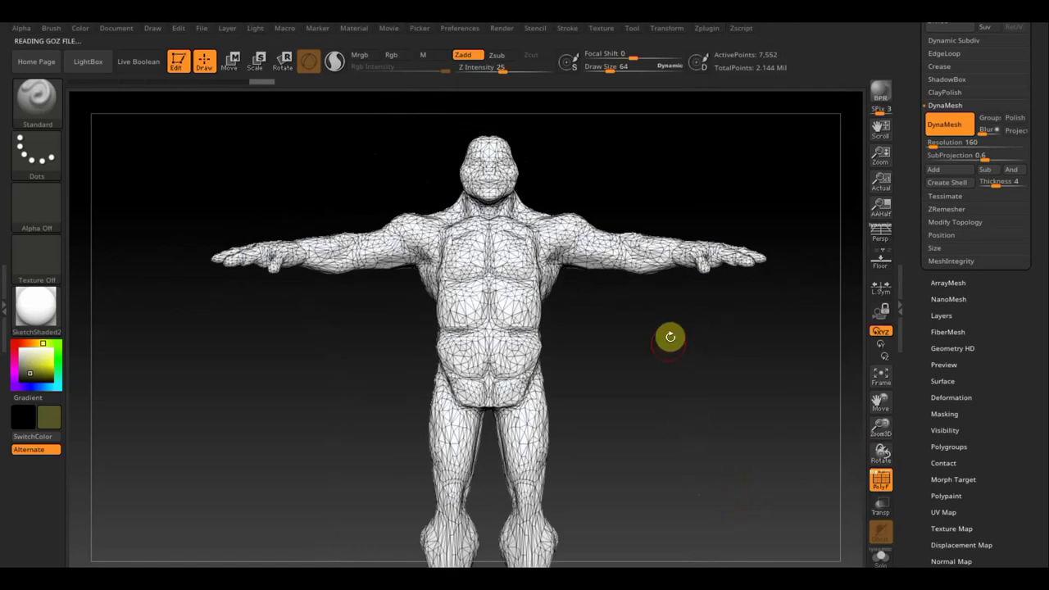
mouse_move(634, 456)
left_mouse_down("alt")
mouse_move(644, 316)
mouse_move(660, 474)
left_mouse_up("alt")
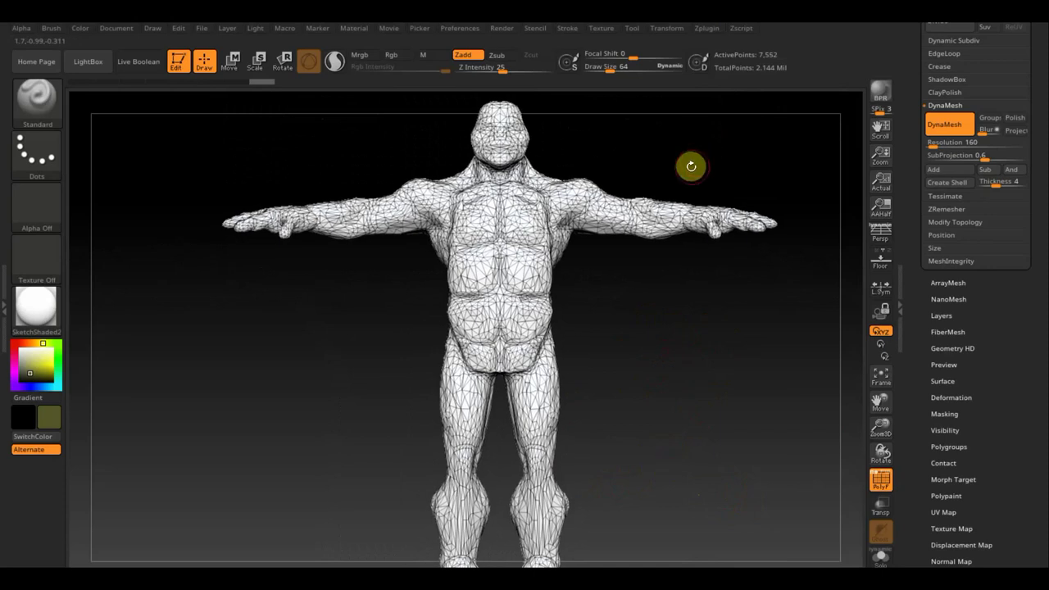
key("ctrl+z")
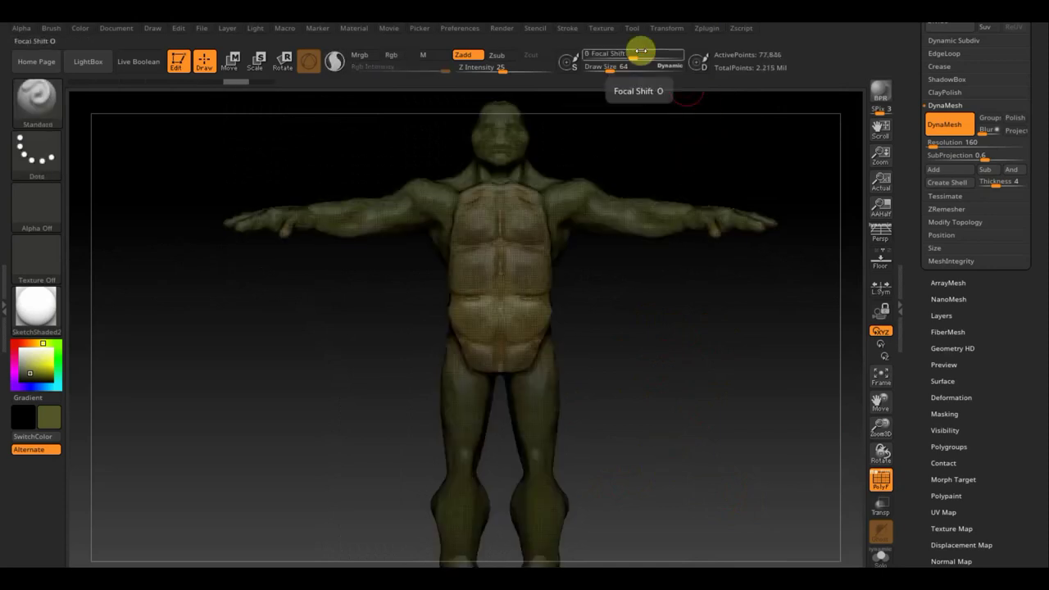
left_click(706, 27)
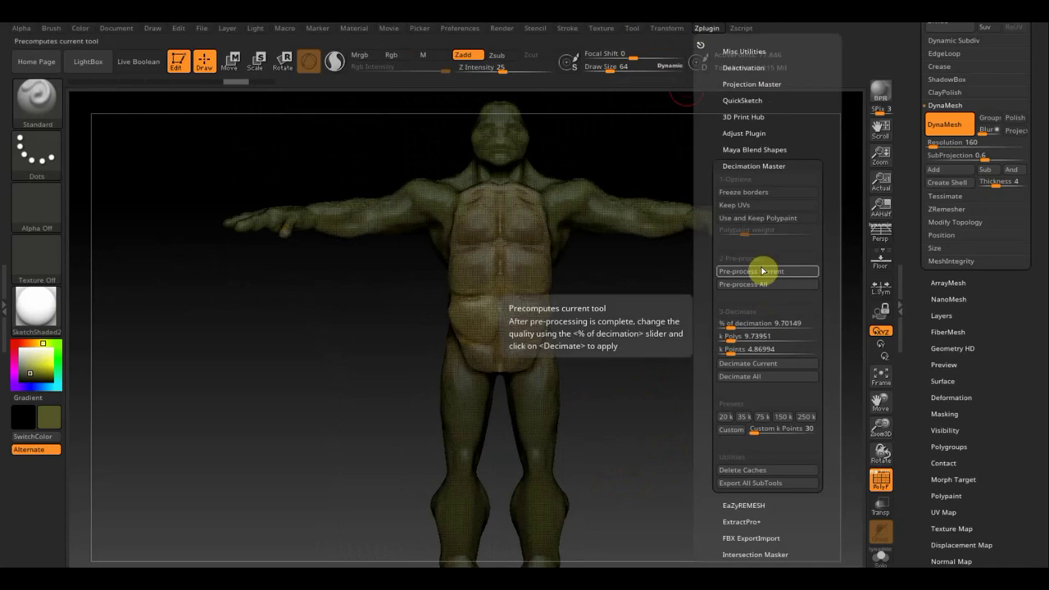
- Set 32.08955 percent in Decimation Master, pre-process, and decimate to 24,980 points
left_click(734, 325)
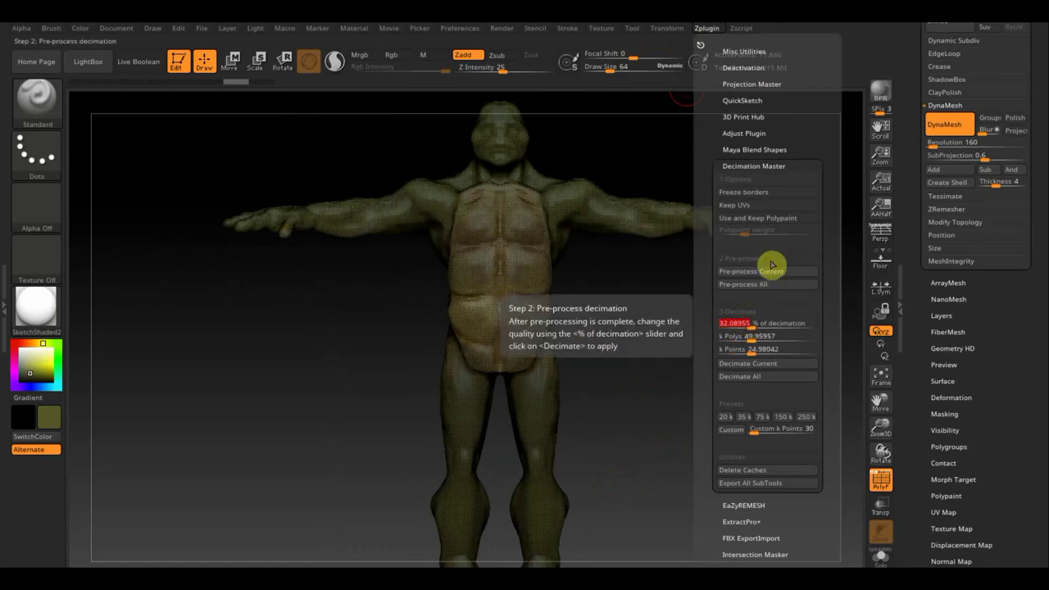
left_click(765, 275)
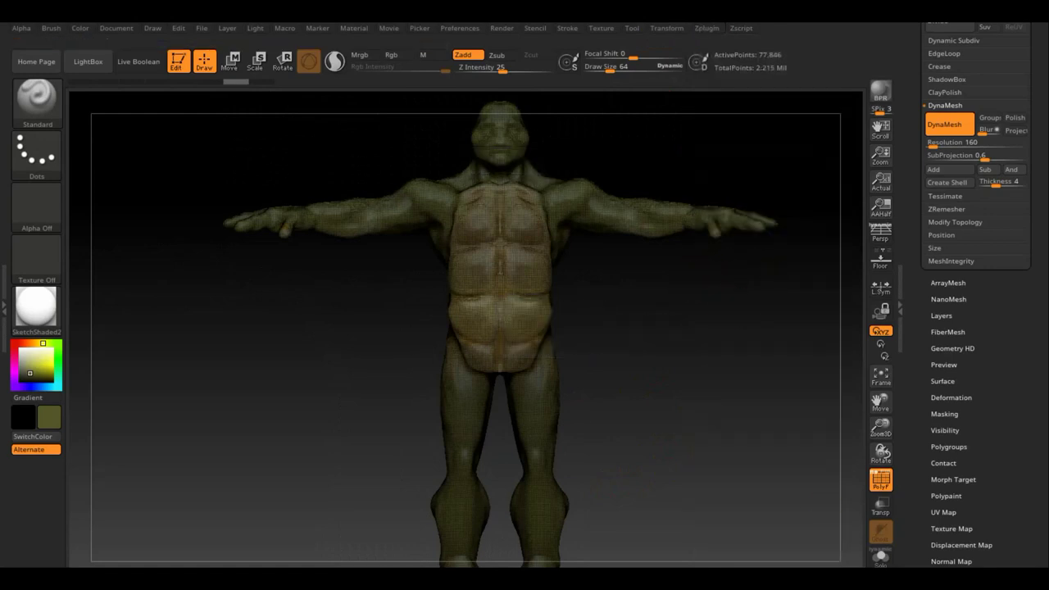
left_click(718, 35)
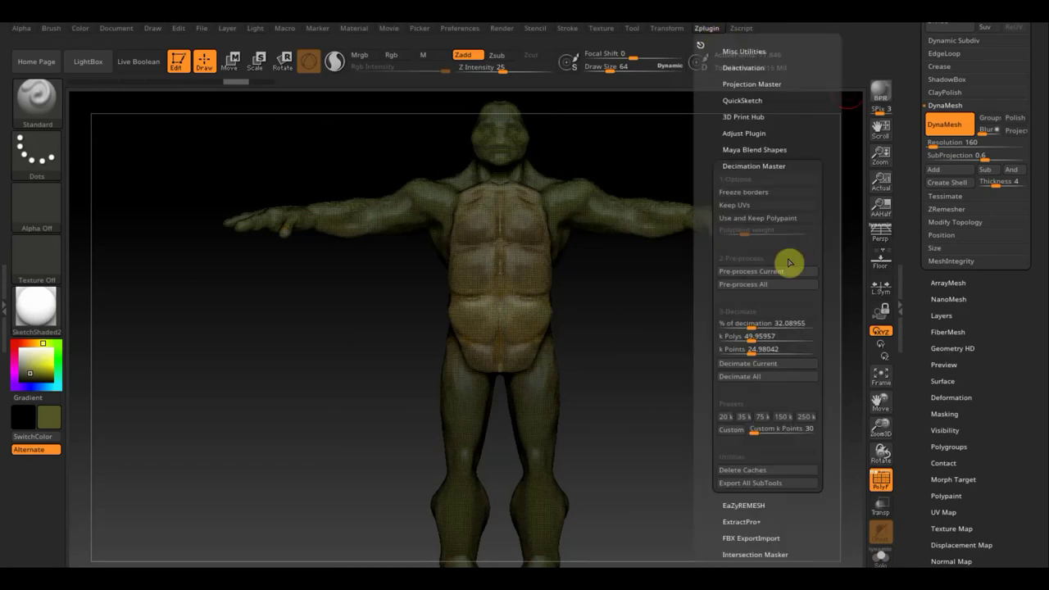
left_click(778, 359)
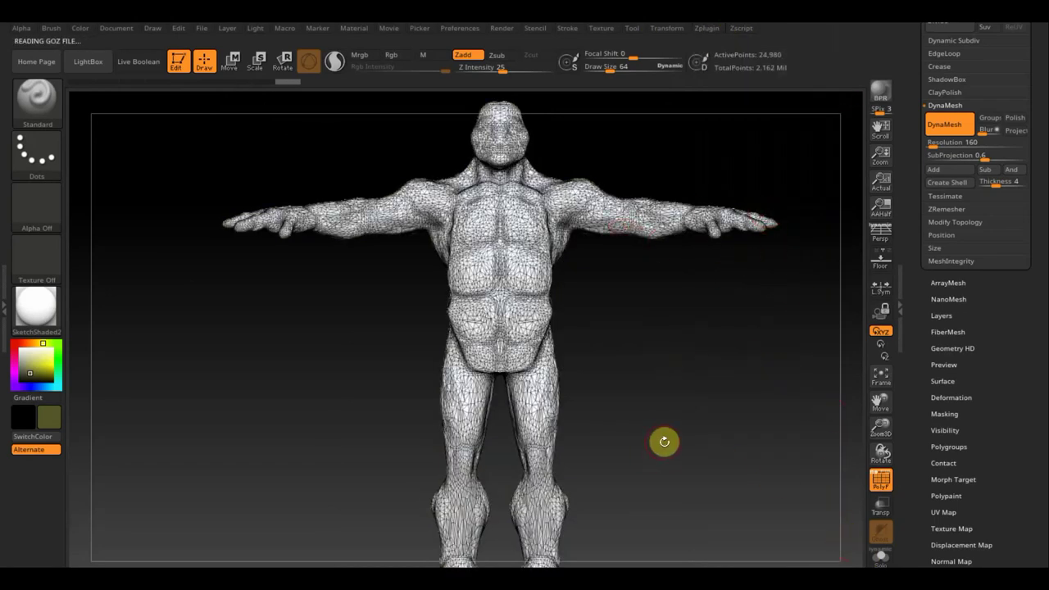
- Inspect the legs and feet up close, zoom back out, and turn off the PolyF wireframe
mouse_move(660, 345)
left_mouse_down()
mouse_move(657, 227)
mouse_move(679, 426)
mouse_move(728, 175)
left_mouse_up()
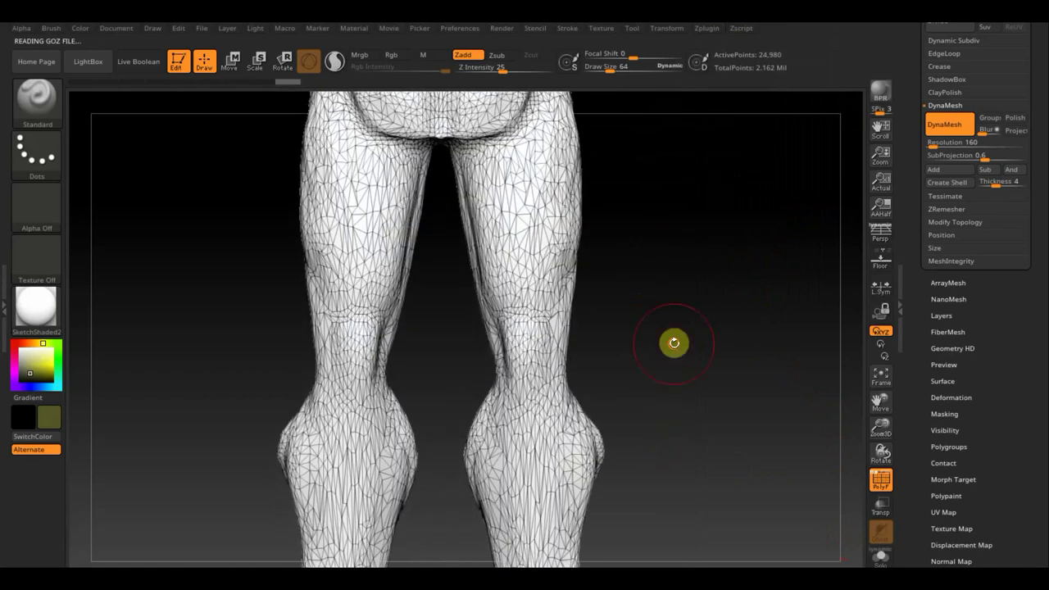
left_click_drag(674, 342, 693, 253, "alt")
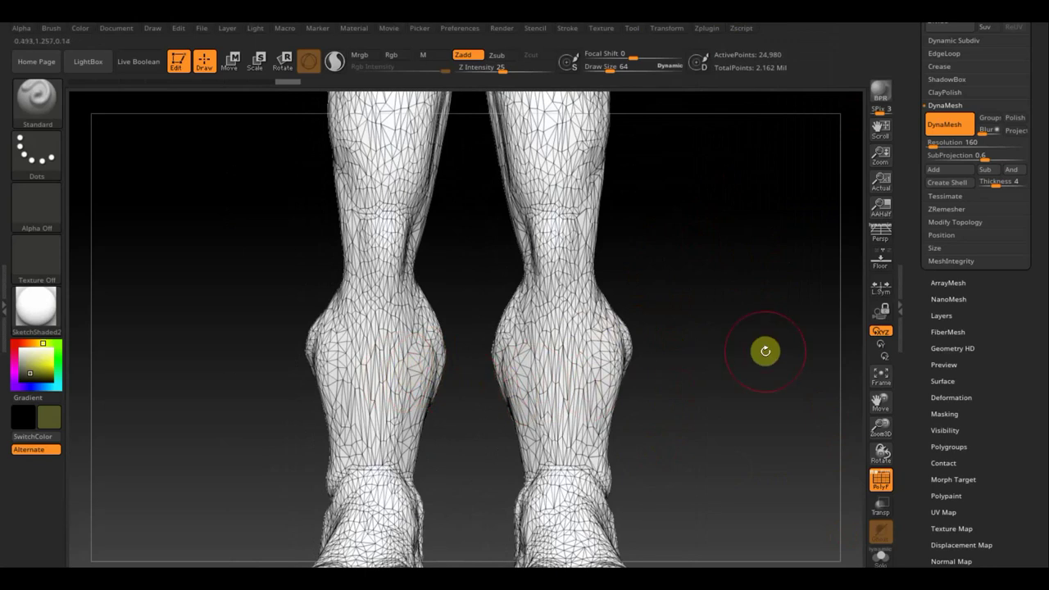
left_click_drag(764, 351, 722, 403, "alt")
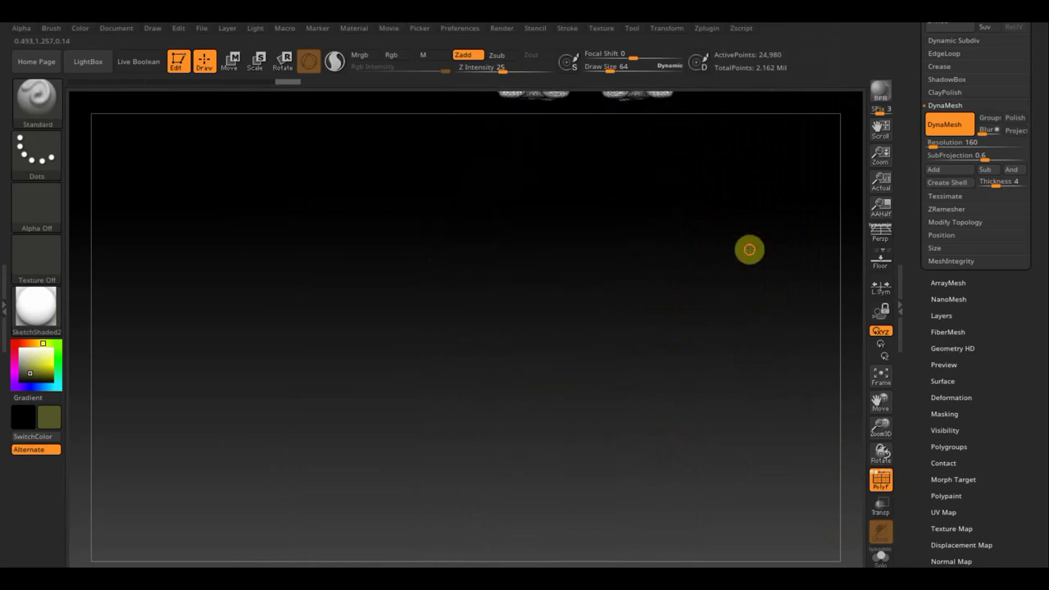
mouse_move(775, 110)
left_mouse_down("alt")
mouse_move(733, 519)
mouse_move(712, 473)
left_mouse_up("alt")
mouse_move(768, 330)
left_mouse_down("alt")
mouse_move(745, 311)
mouse_move(712, 332)
left_mouse_up("alt")
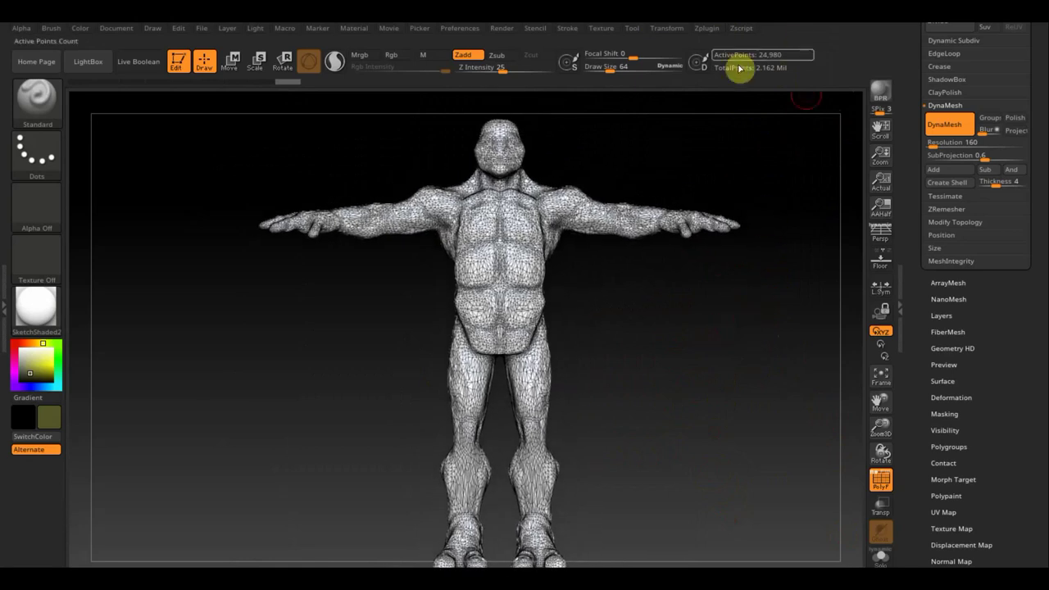
left_click(888, 491)
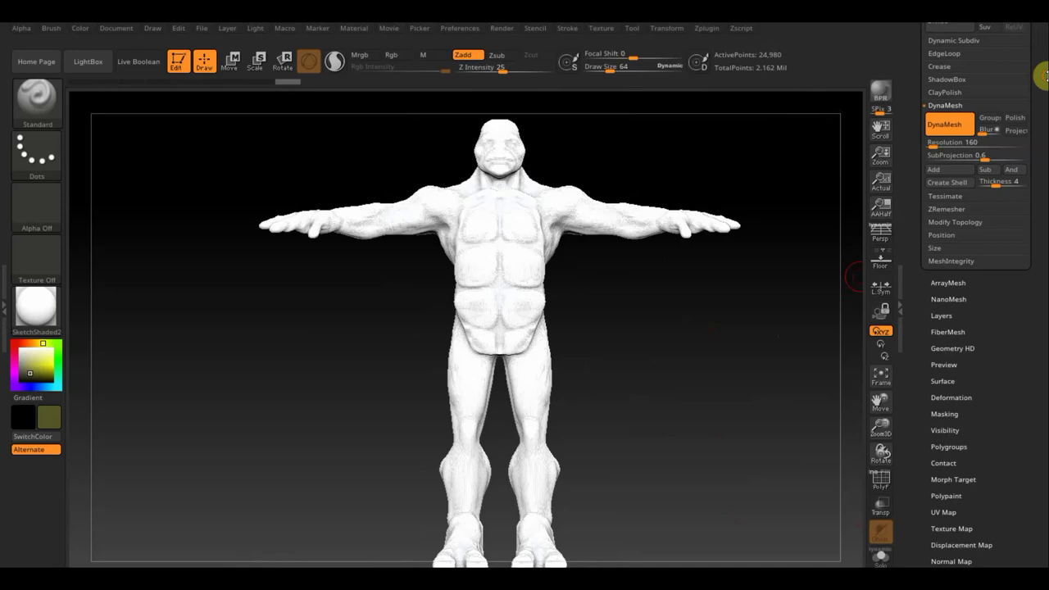
- Select the green painted turtle subtool in the Subtool list
scroll(1039, 157, "up", 10)
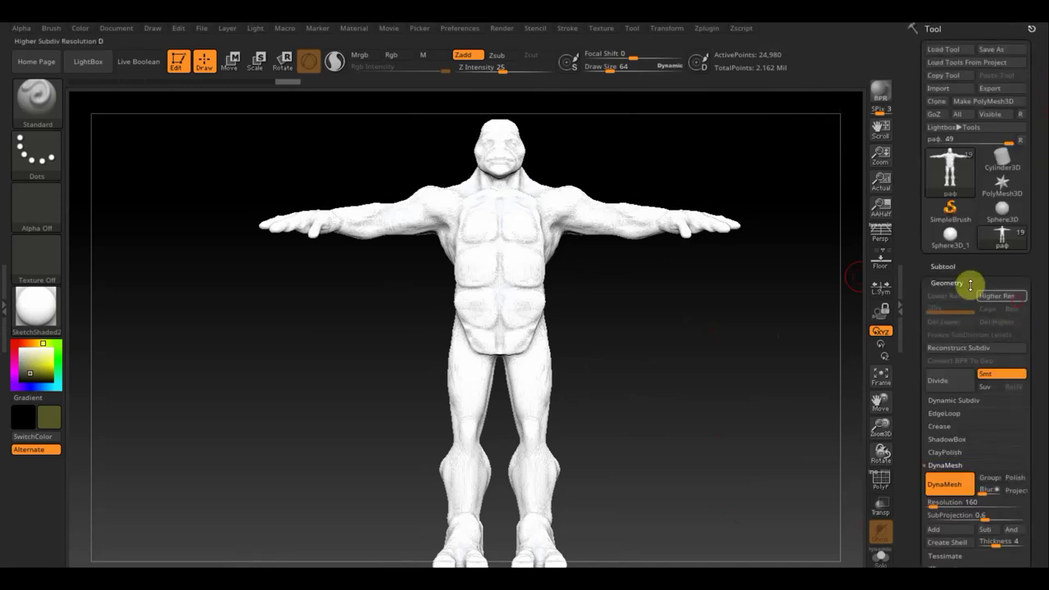
left_click(942, 266)
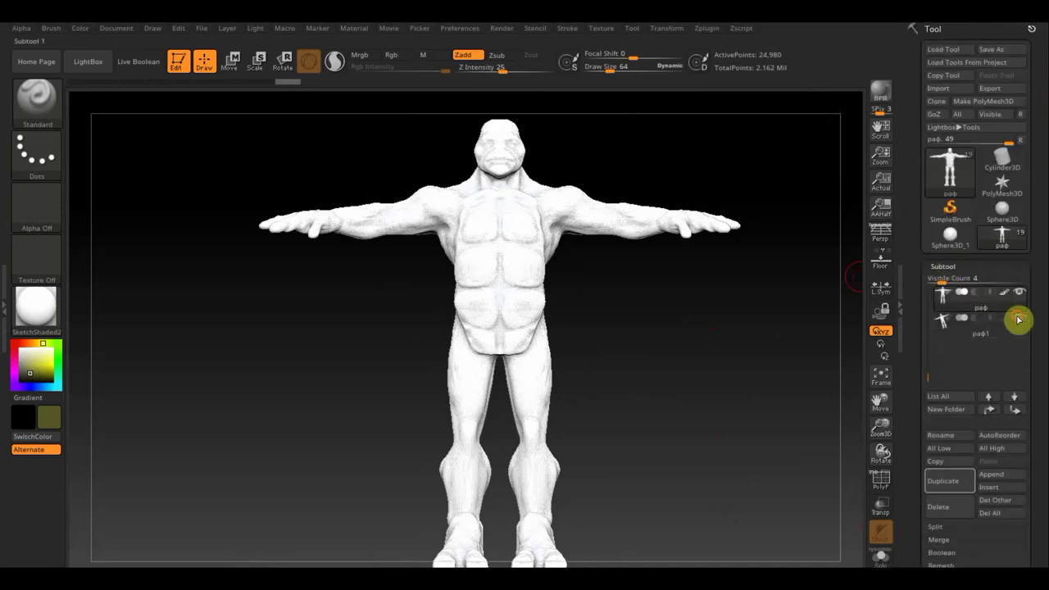
left_click(1018, 319)
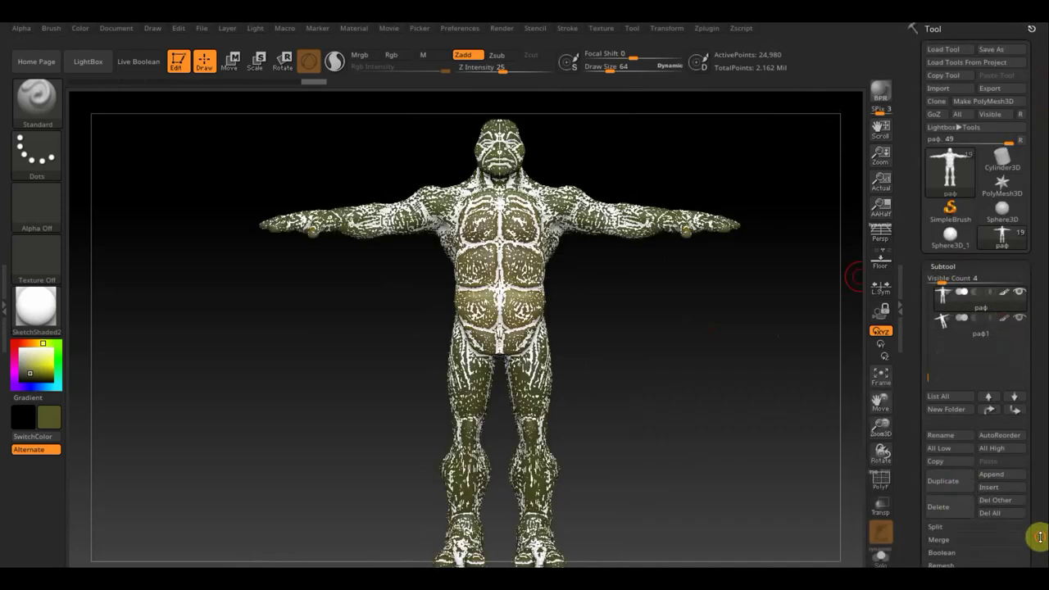
scroll(1037, 538, "down", 5)
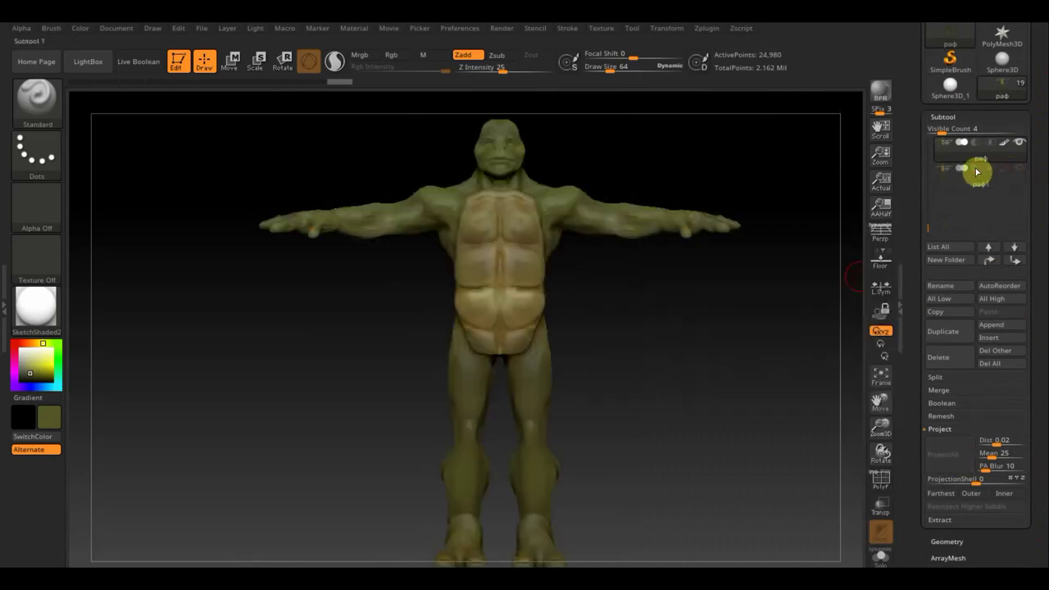
left_click(704, 29)
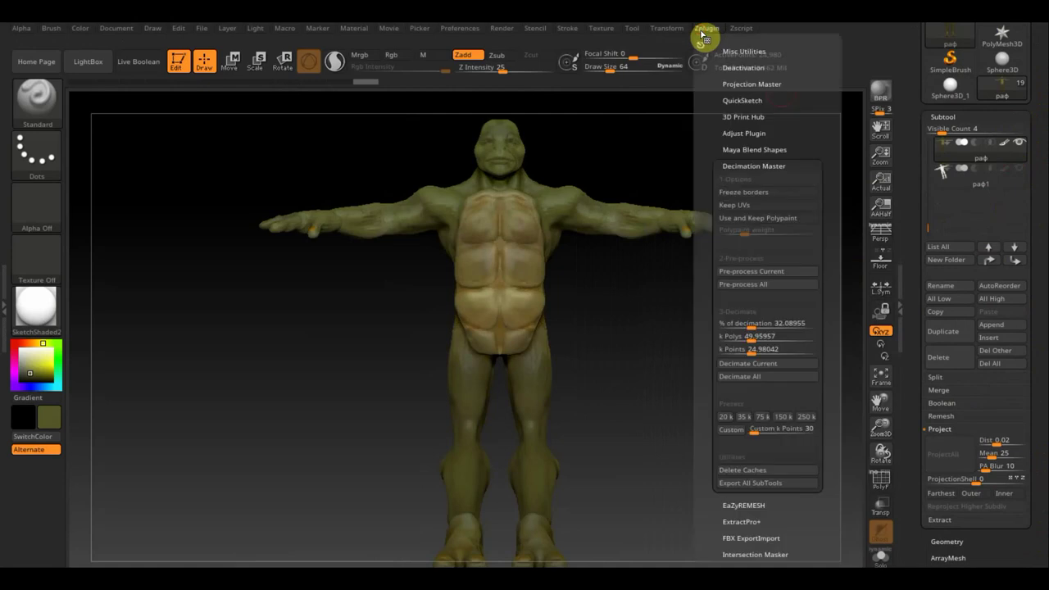
- In UV Master, work on a clone of the turtle and unwrap it into one UV island
left_click_drag(833, 302, 835, 182)
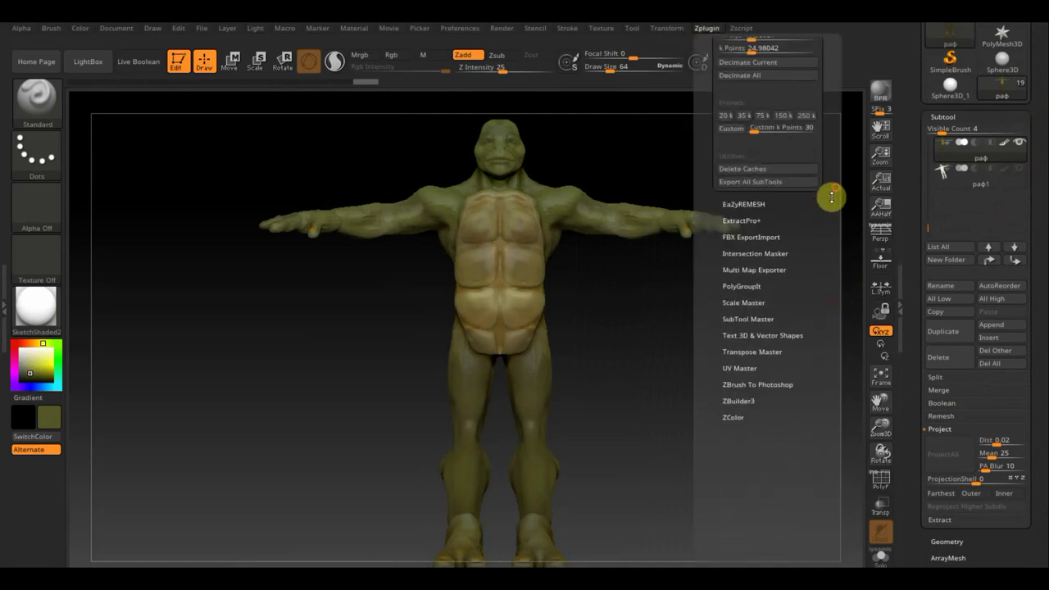
left_click(739, 368)
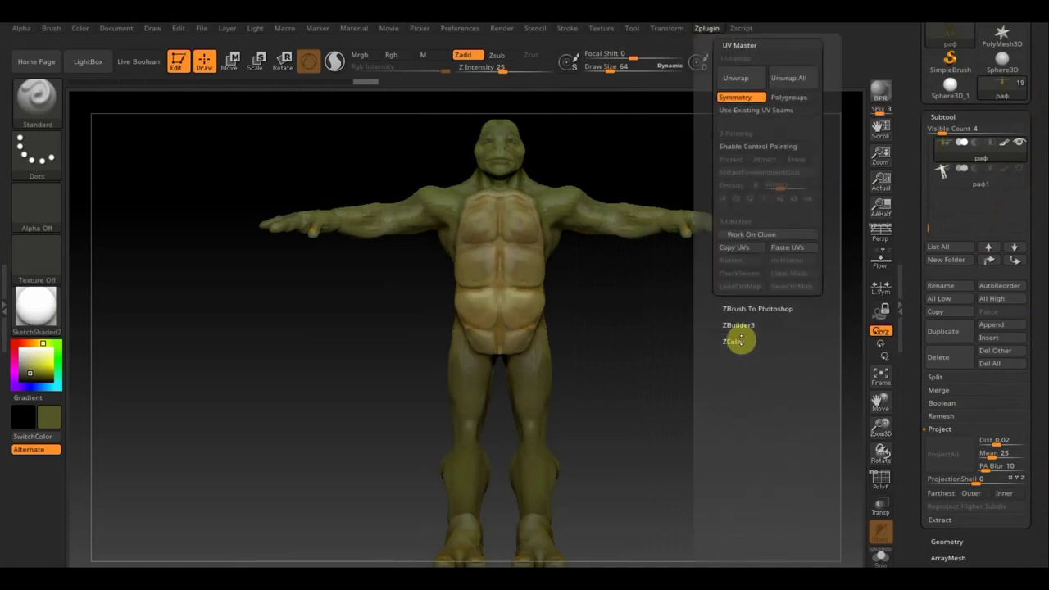
left_click(766, 235)
left_click(767, 235)
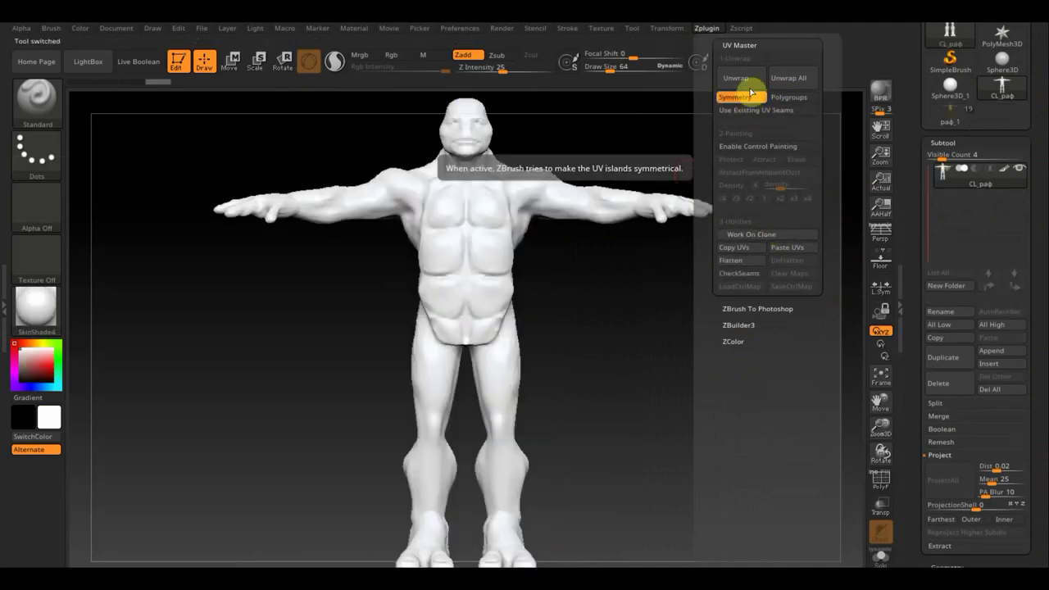
left_click(734, 77)
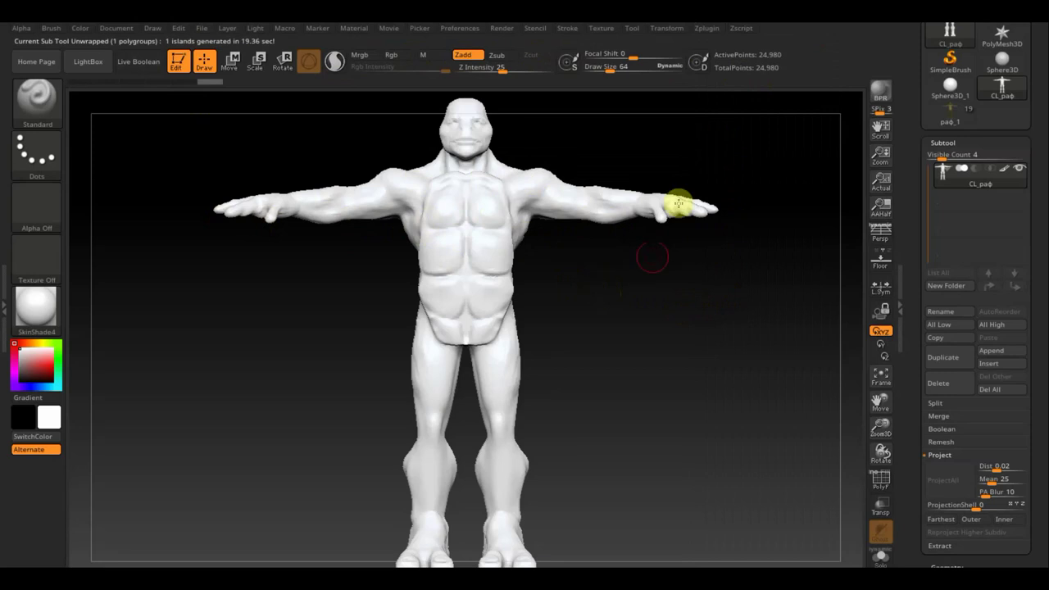
- Copy the clone's new UVs and return to the green-and-tan painted turtle tool
left_click(710, 30)
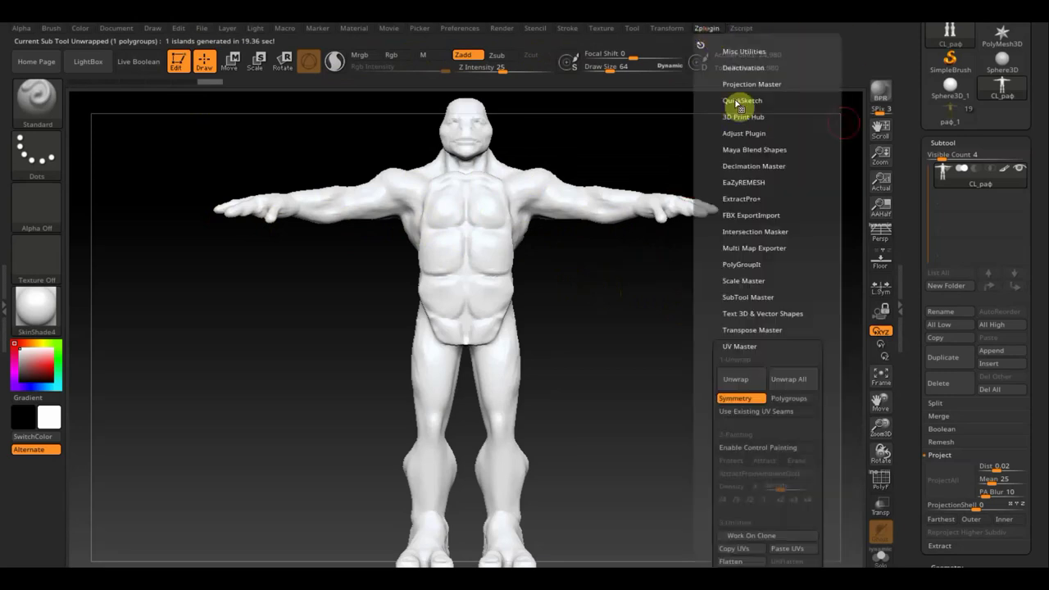
scroll(835, 352, "down", 1)
scroll(826, 350, "down", 5)
scroll(786, 351, "up", 2)
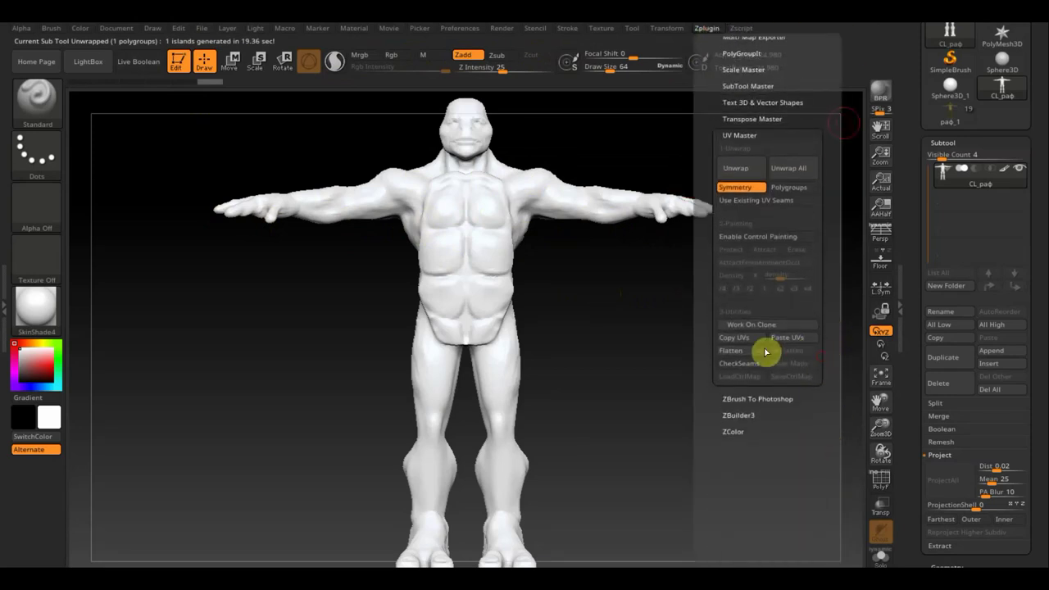
left_click(745, 341)
mouse_move(950, 121)
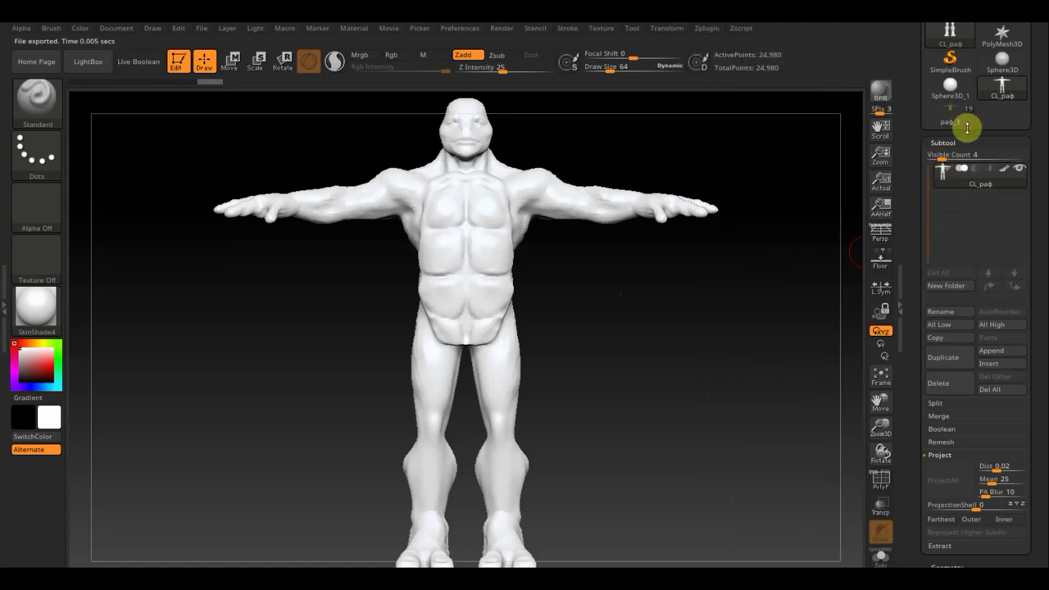
left_click(951, 120)
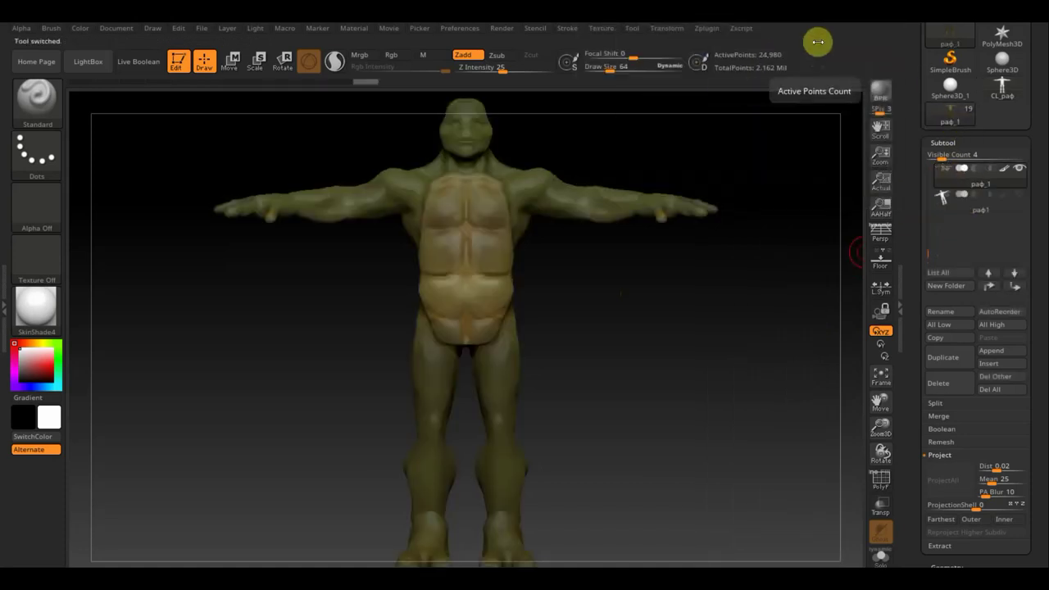
- Paste the copied UVs onto the green painted turtle with UV Master
left_click(710, 32)
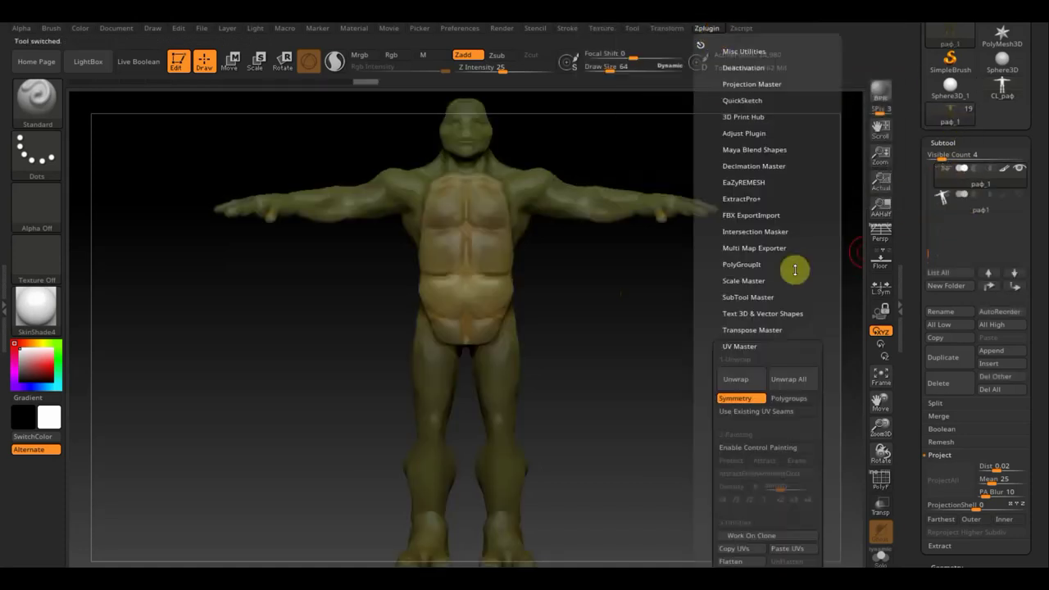
left_click_drag(832, 419, 838, 342)
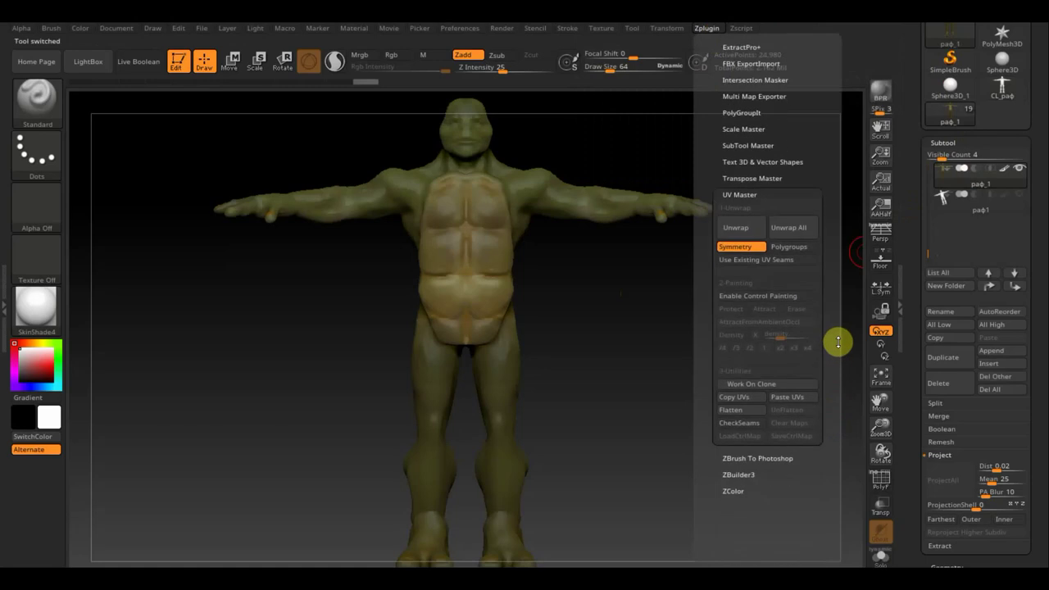
left_click(787, 397)
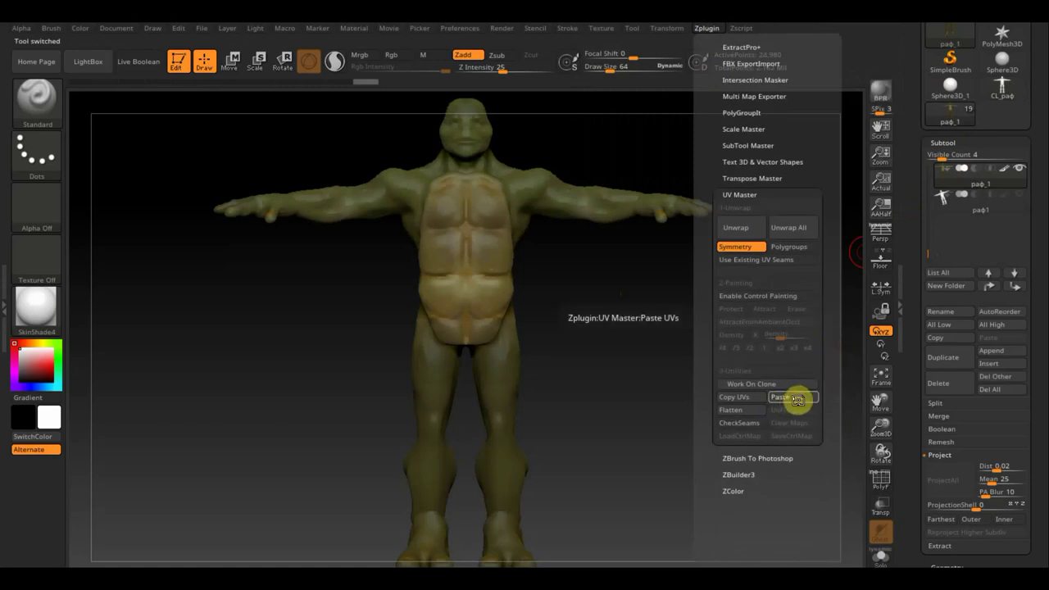
- Create a new texture map from the turtle's polypaint colours
left_click_drag(1041, 522, 1034, 412)
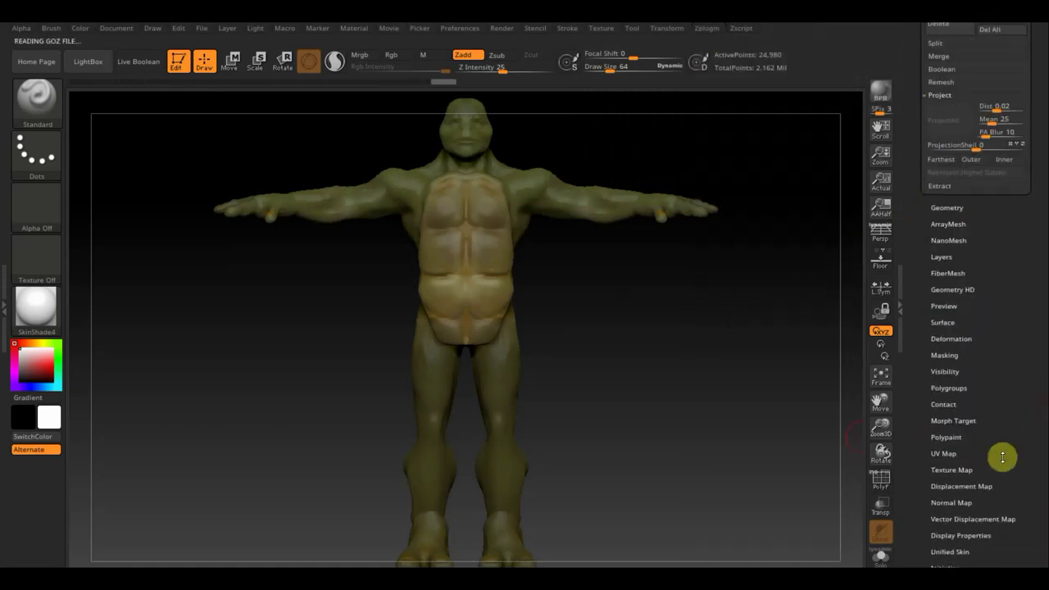
left_click(955, 469)
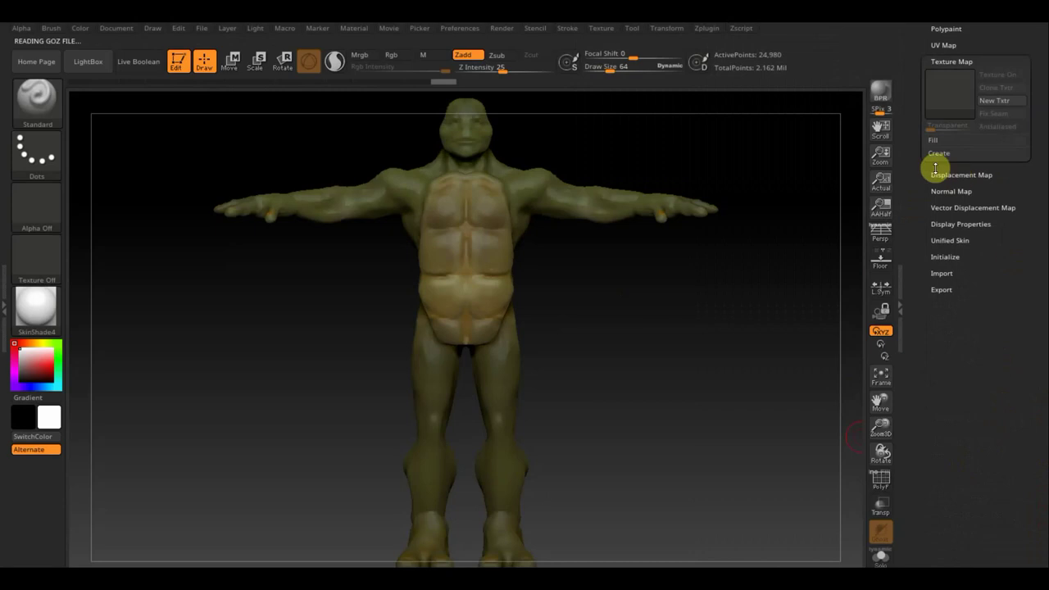
left_click(944, 154)
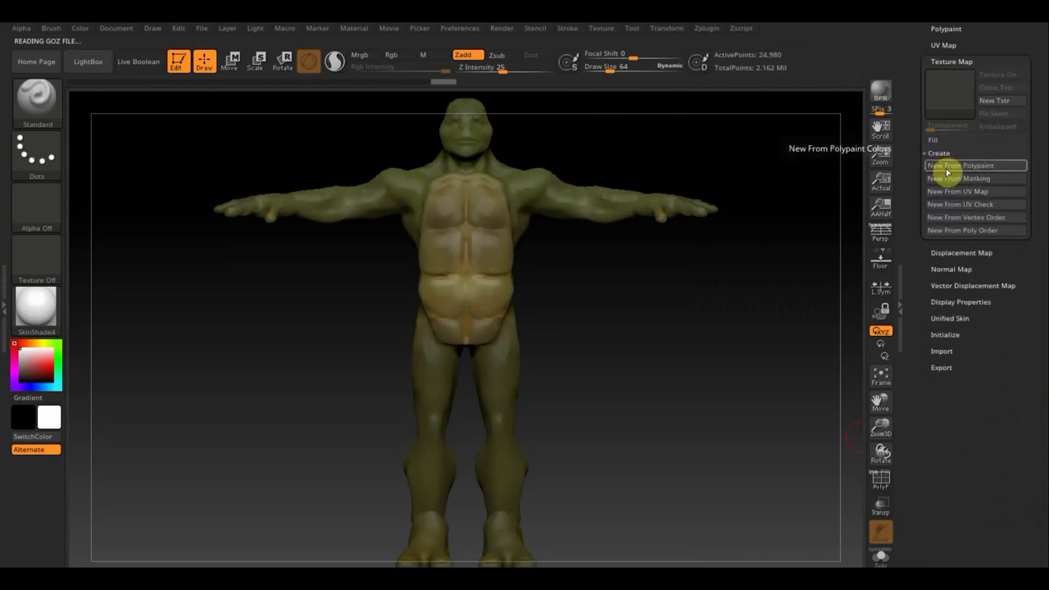
left_click(954, 167)
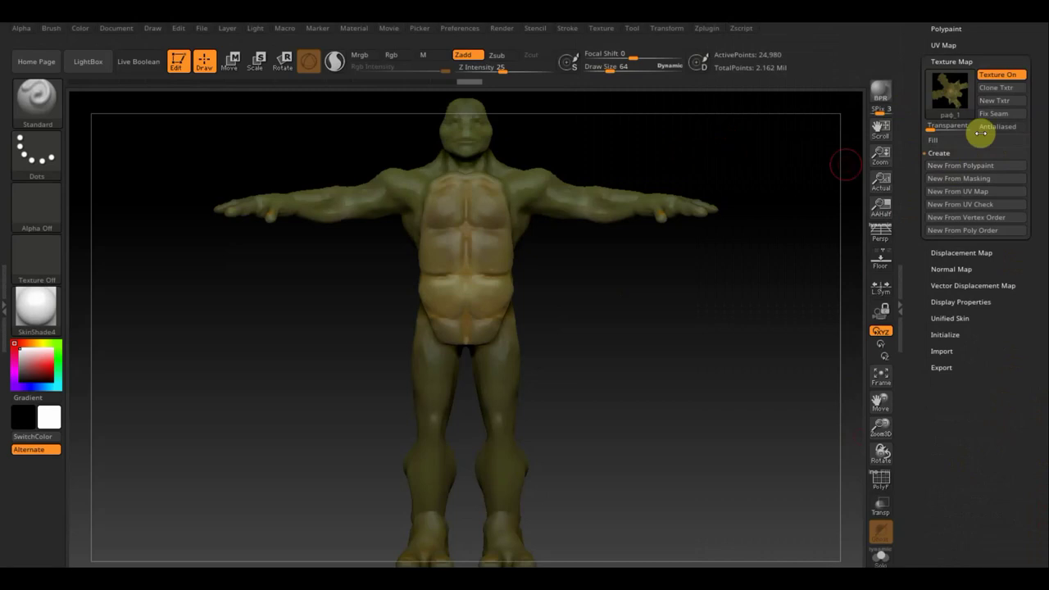
left_click_drag(1039, 55, 1039, 148)
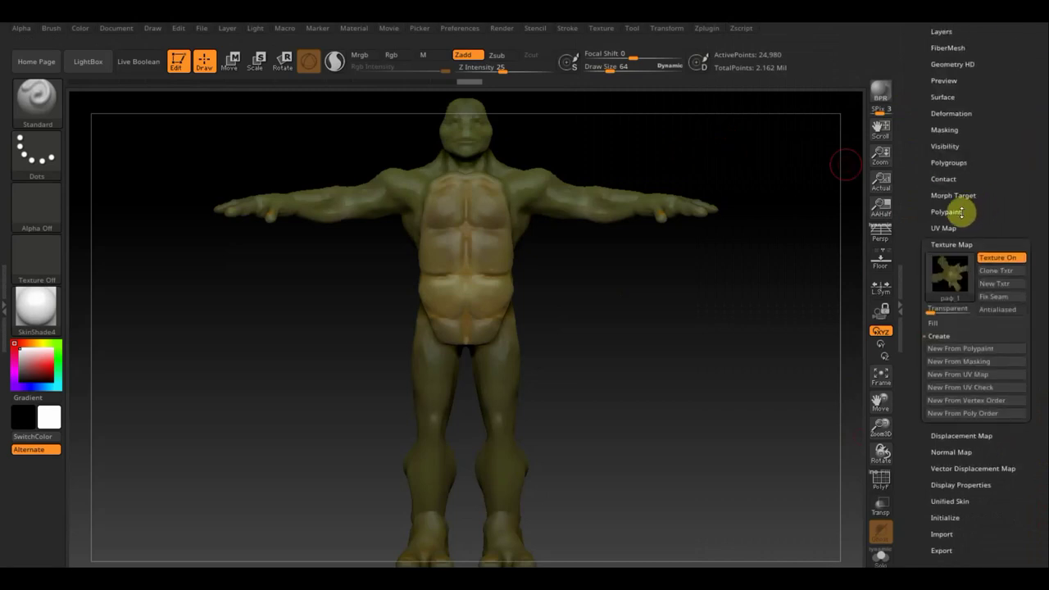
- Preview the flattened UV layout with Morph UV, inspect it, then morph back to 3D
left_click(942, 228)
left_click(995, 242)
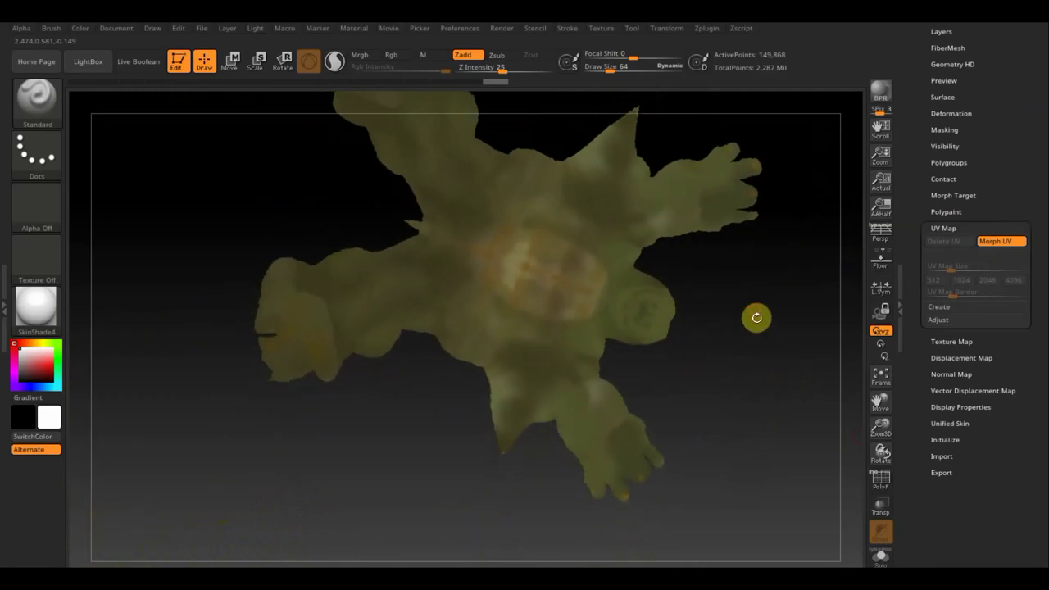
left_click_drag(753, 316, 732, 414)
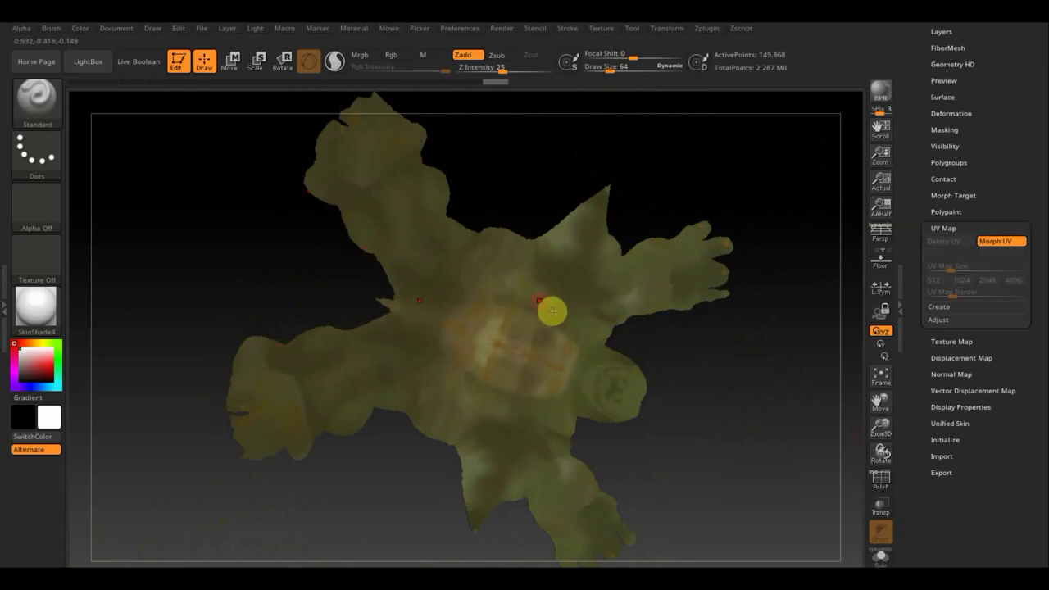
mouse_move(730, 417)
left_mouse_down()
mouse_move(599, 251)
mouse_move(693, 306)
mouse_move(709, 354)
mouse_move(740, 363)
mouse_move(723, 375)
left_mouse_up()
left_click(996, 239)
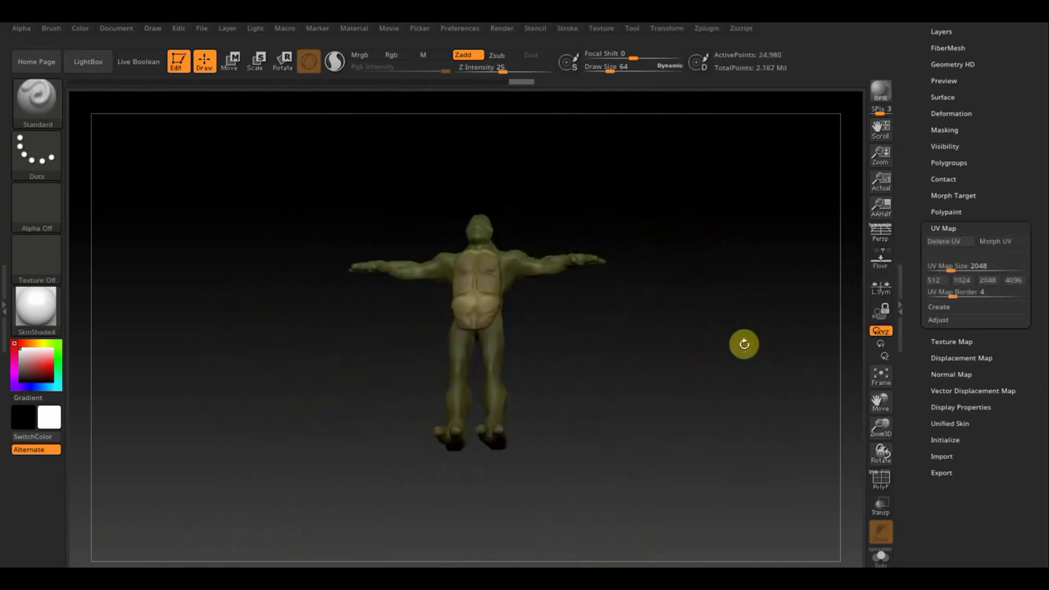
- Return to the Standard sculpting brush with the full turtle body framed
key("shift")
left_click_drag(683, 379, 683, 394, "alt")
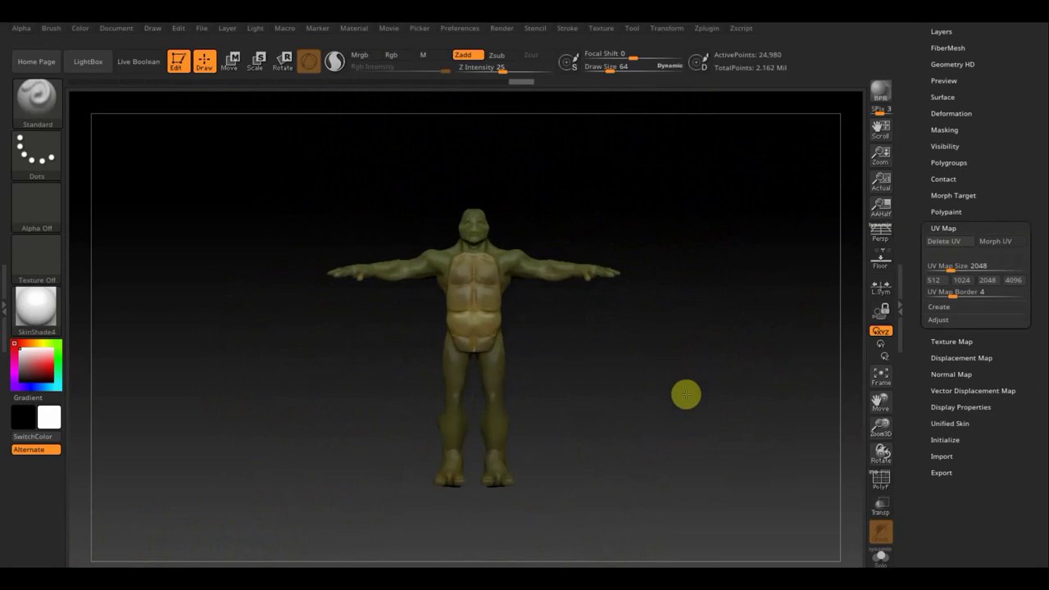
left_click_drag(1011, 66, 1002, 235)
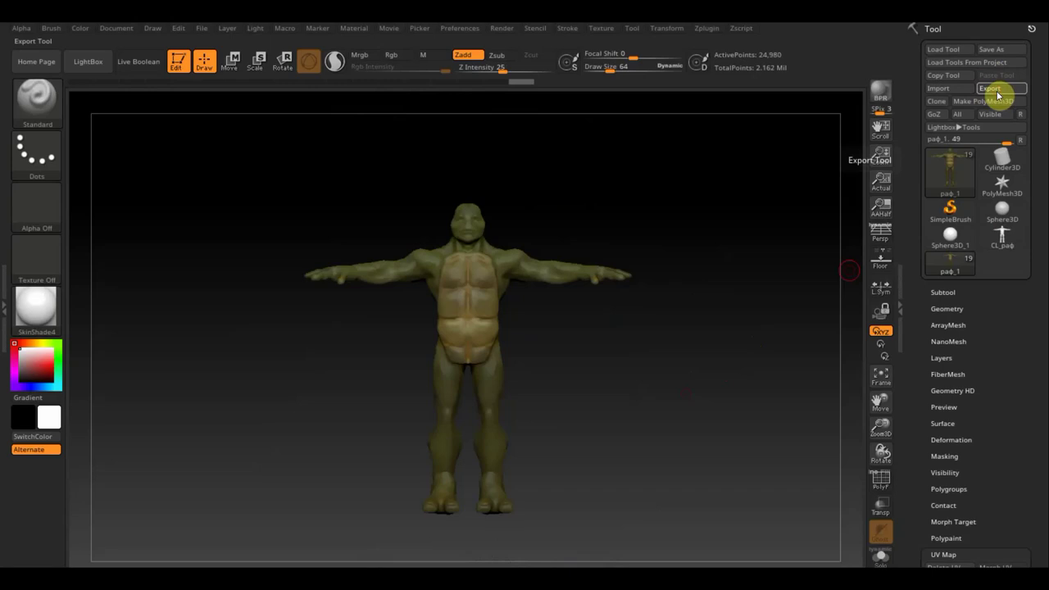
- Export the textured turtle to the desktop as OBJ file раф_1, then start undoing back
left_click(997, 90)
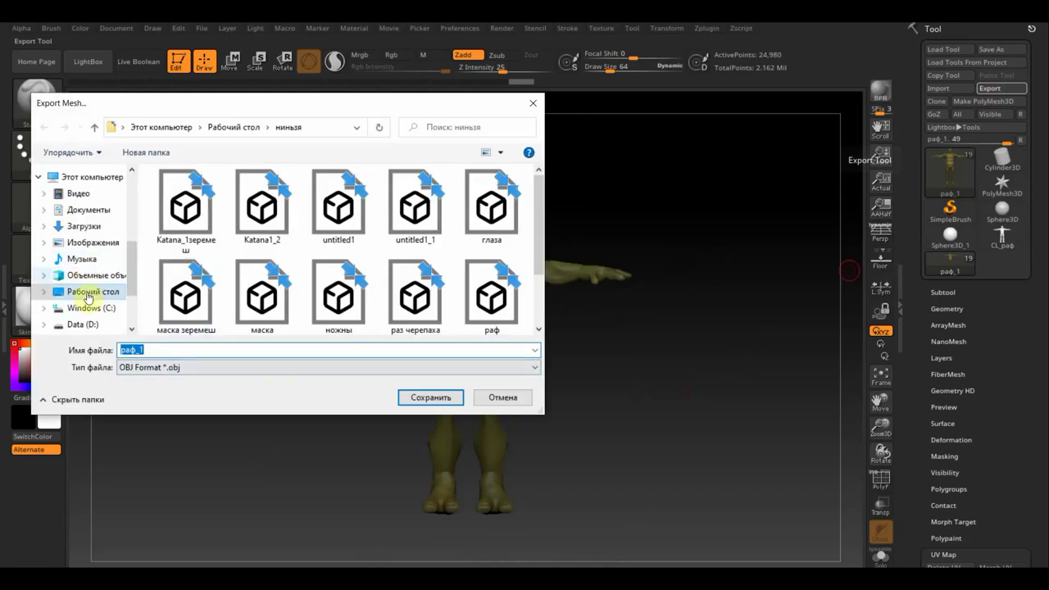
left_click(92, 292)
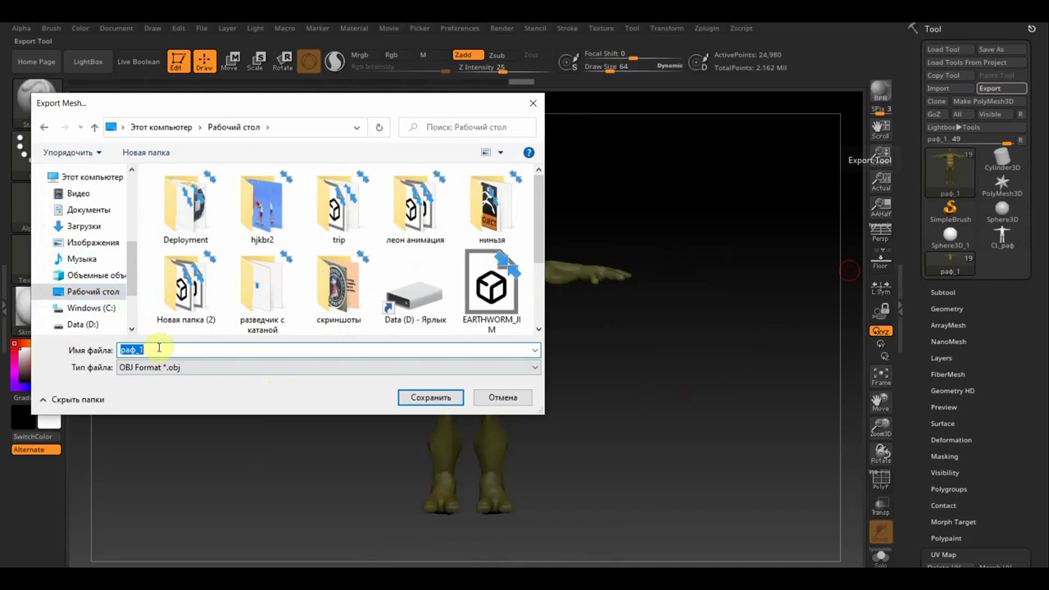
left_click(429, 398)
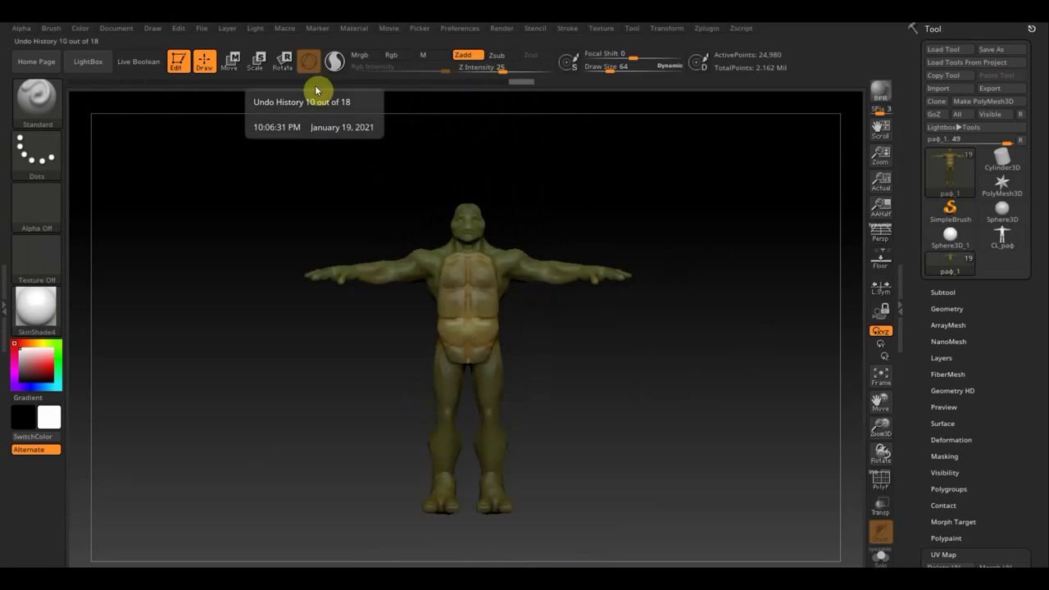
left_click(365, 83)
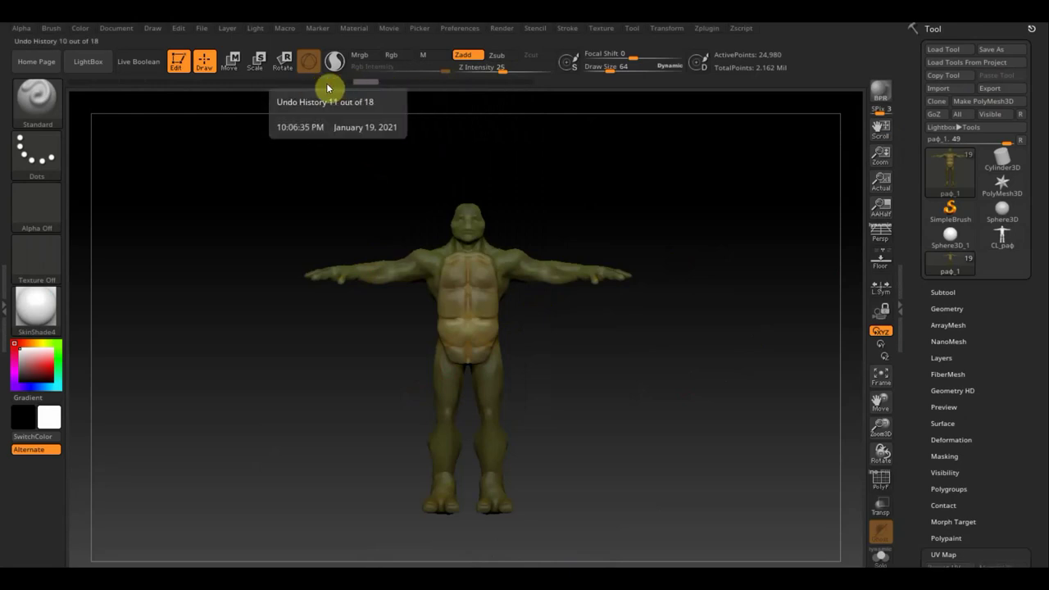
- Roll the undo history back to the 77,846-active-point DynaMesh turtle
left_click_drag(303, 84, 271, 84)
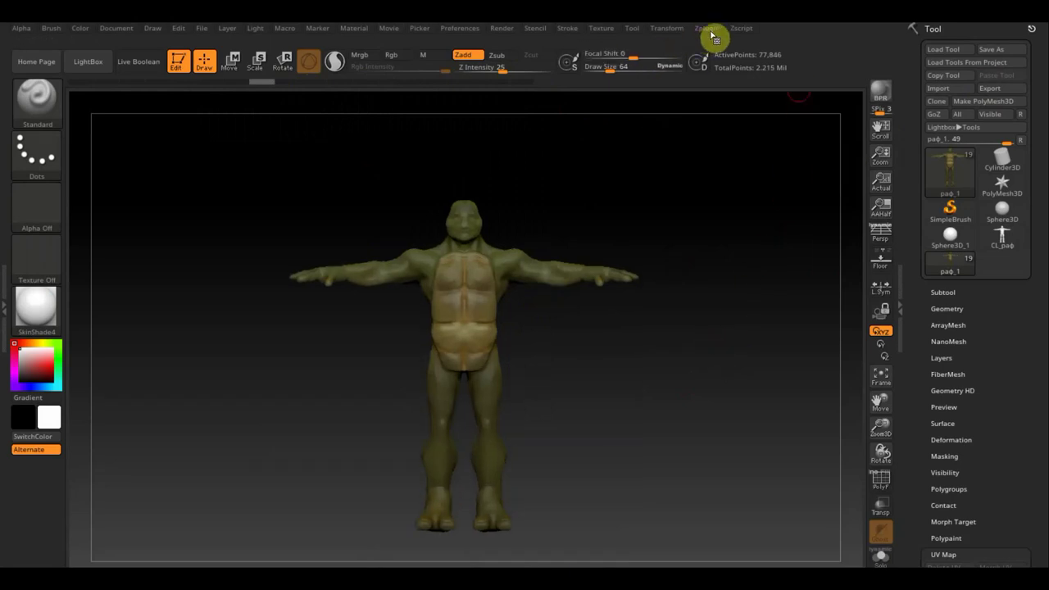
left_click(709, 31)
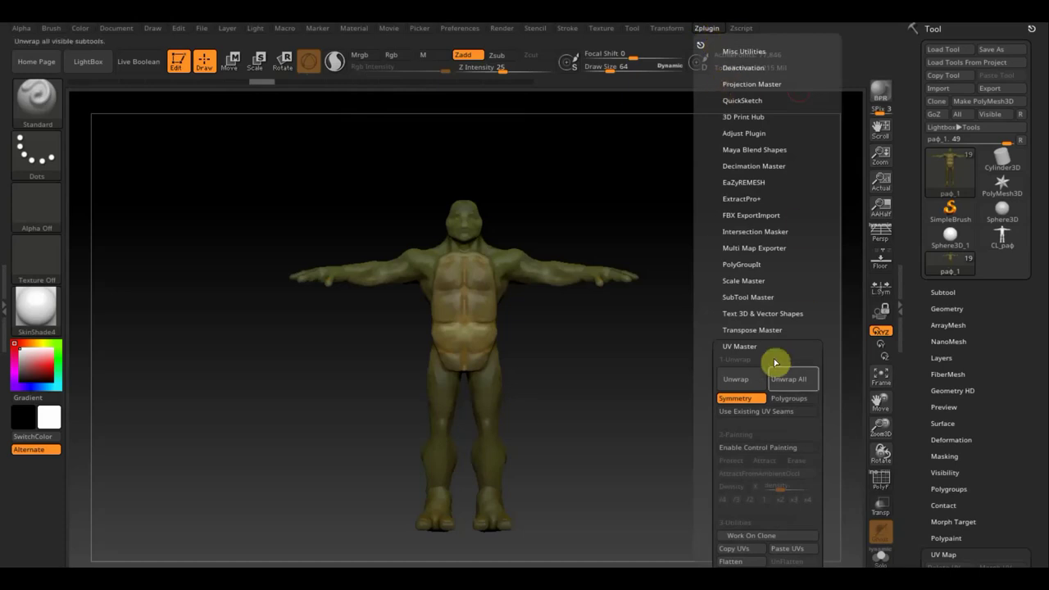
- Pre-process and decimate the turtle at 9.70149 percent, down to 7,552 active points
left_click(754, 166)
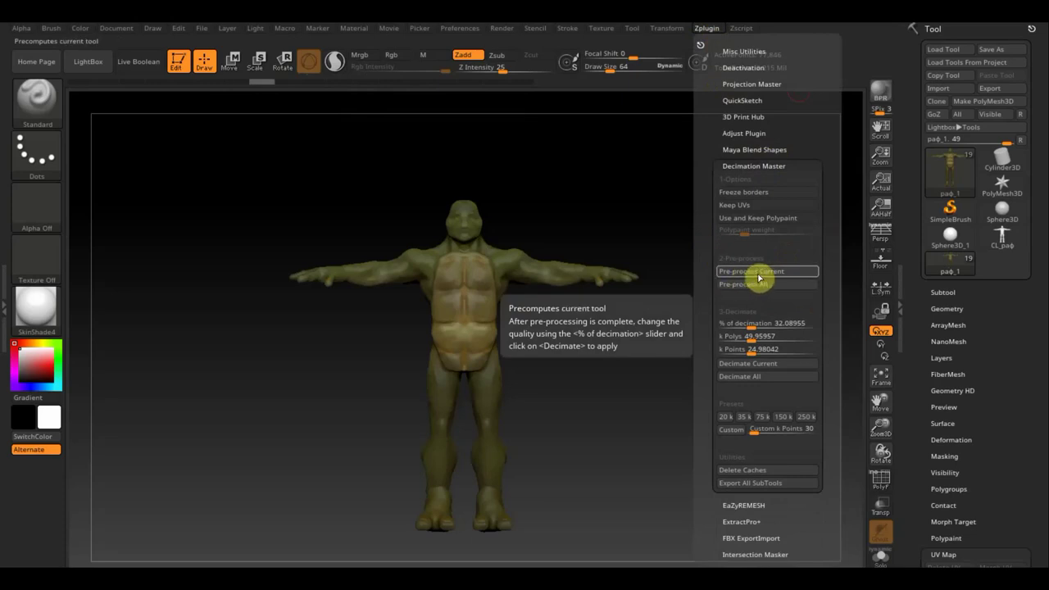
left_click_drag(750, 326, 731, 326)
left_click(760, 274)
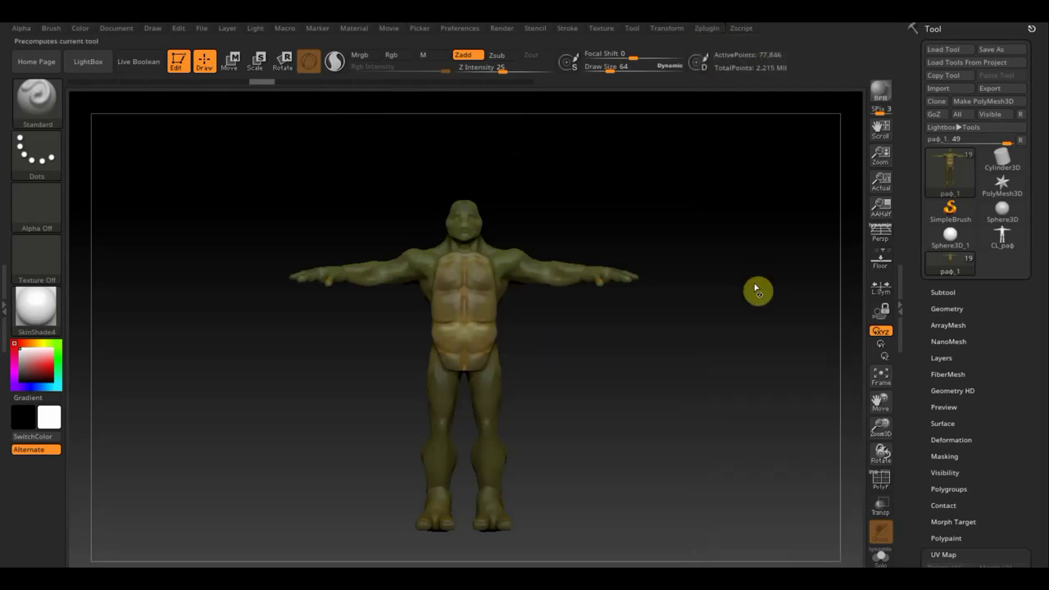
left_click(704, 31)
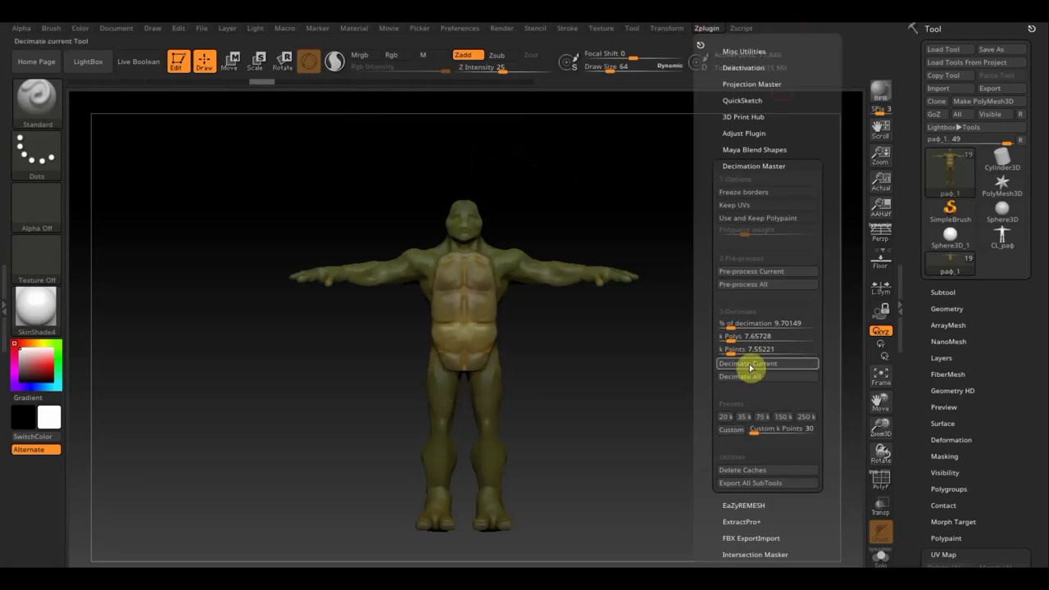
left_click(749, 365)
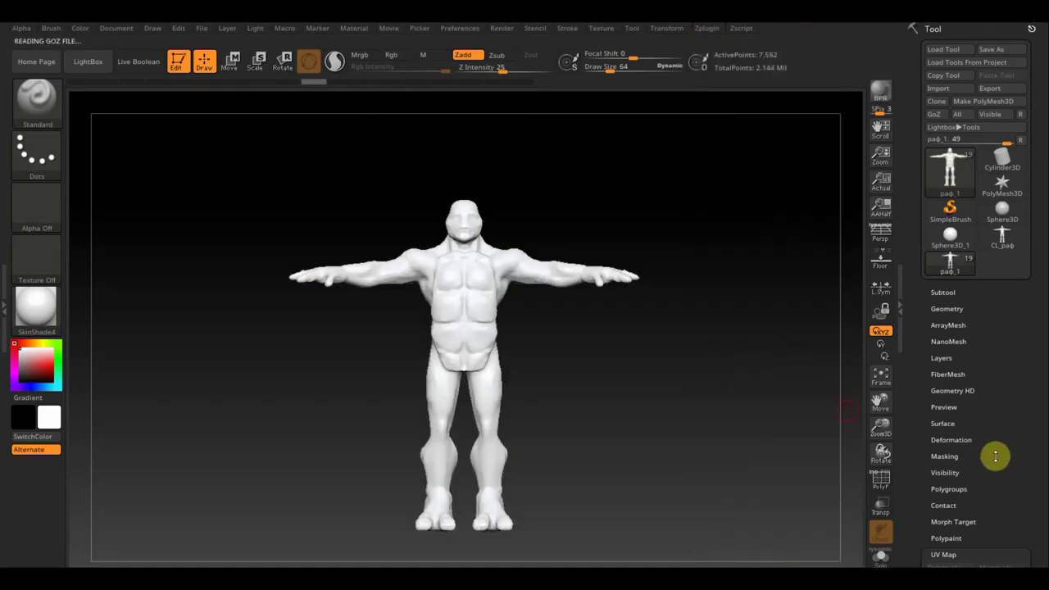
left_click(942, 293)
- Show the painted раф1 subtool and project its green-and-tan colouring onto the decimated turtle
left_click(1020, 344)
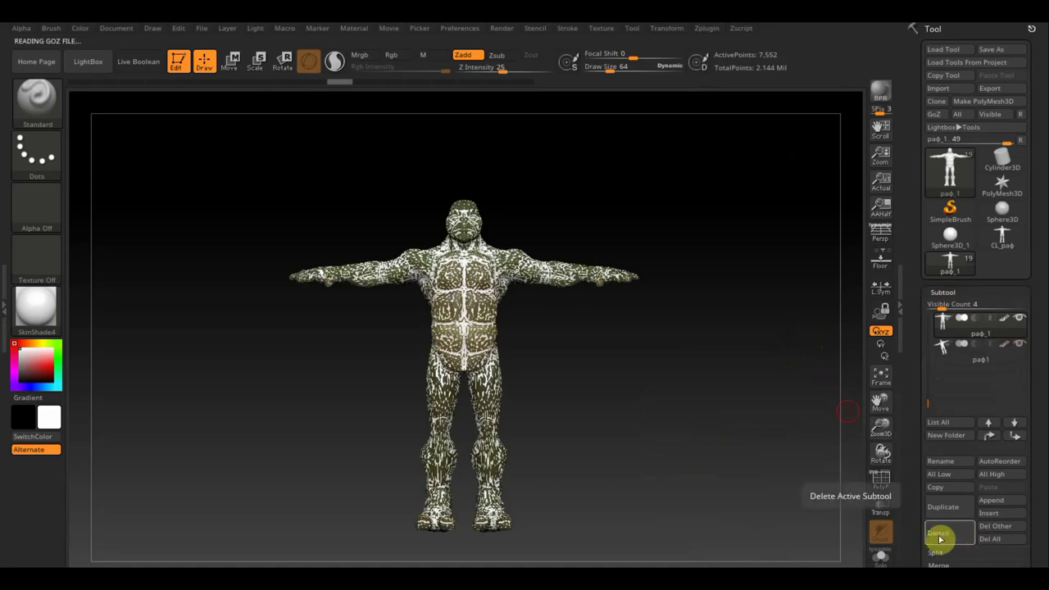
mouse_move(1037, 520)
left_mouse_down()
mouse_move(1037, 393)
mouse_move(1032, 421)
left_mouse_up()
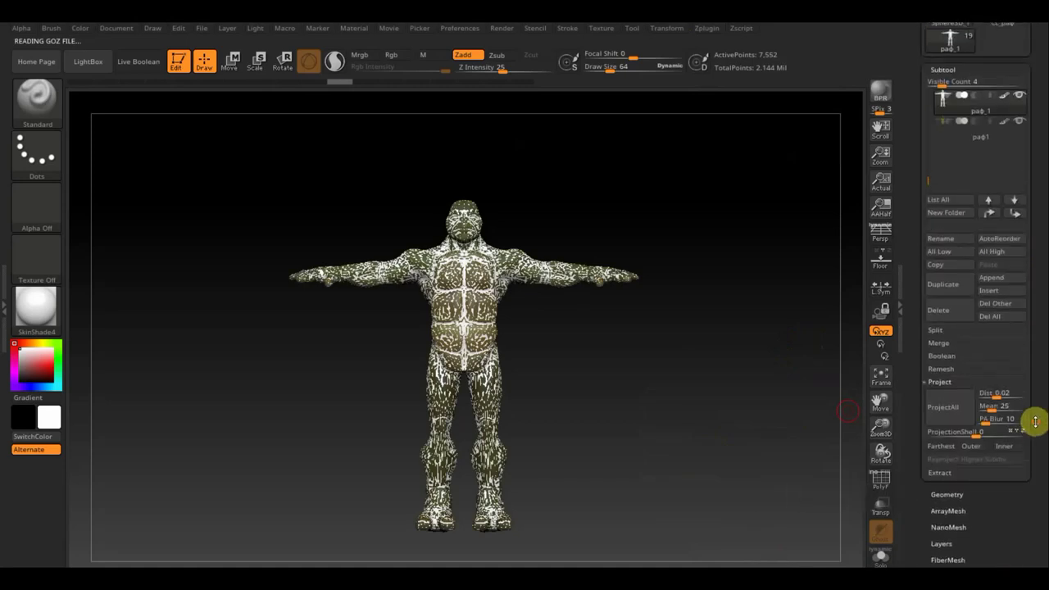
left_click(927, 407)
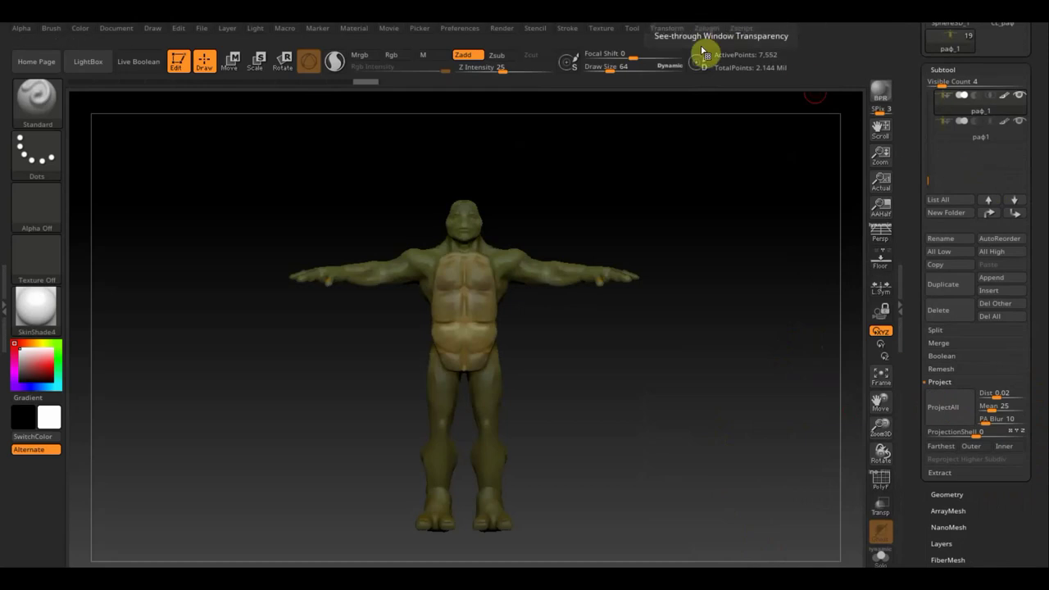
- Bring up the UV Master options in the Zplugin menu
left_click(708, 31)
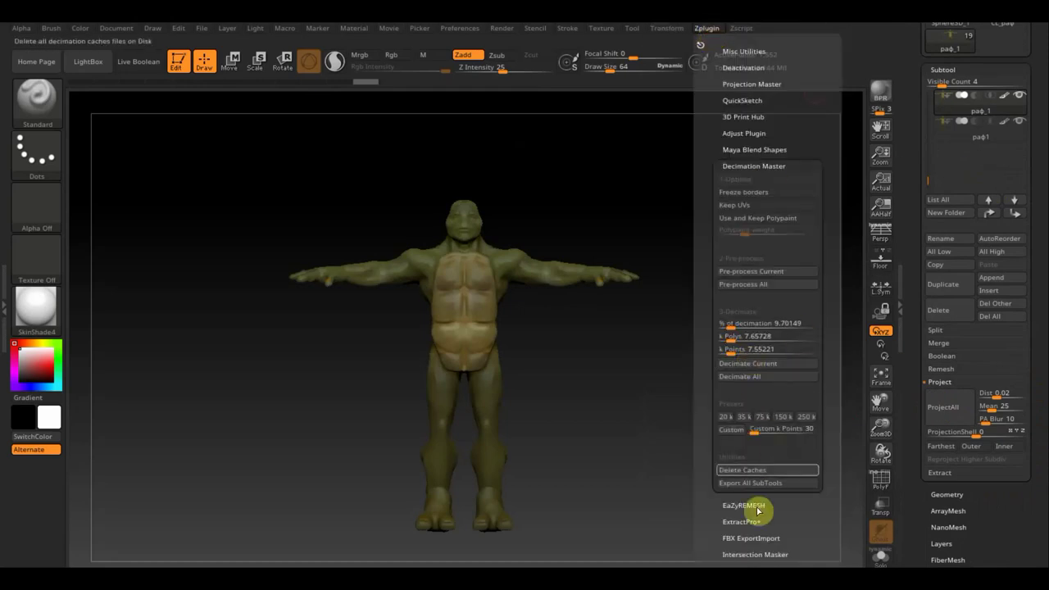
mouse_move(809, 553)
left_mouse_down()
mouse_move(829, 401)
mouse_move(827, 416)
left_mouse_up()
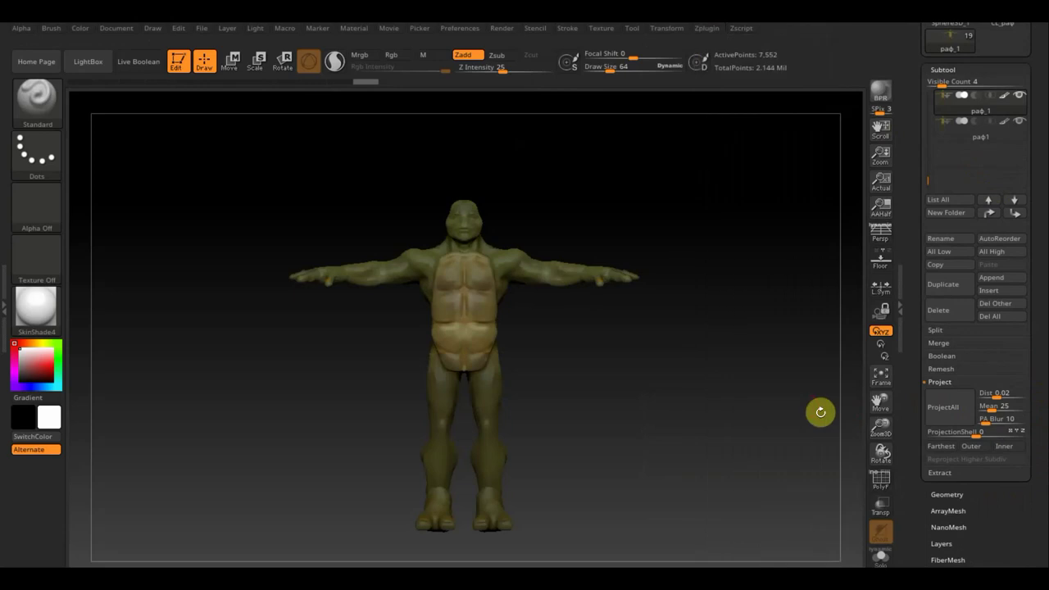
left_click(715, 30)
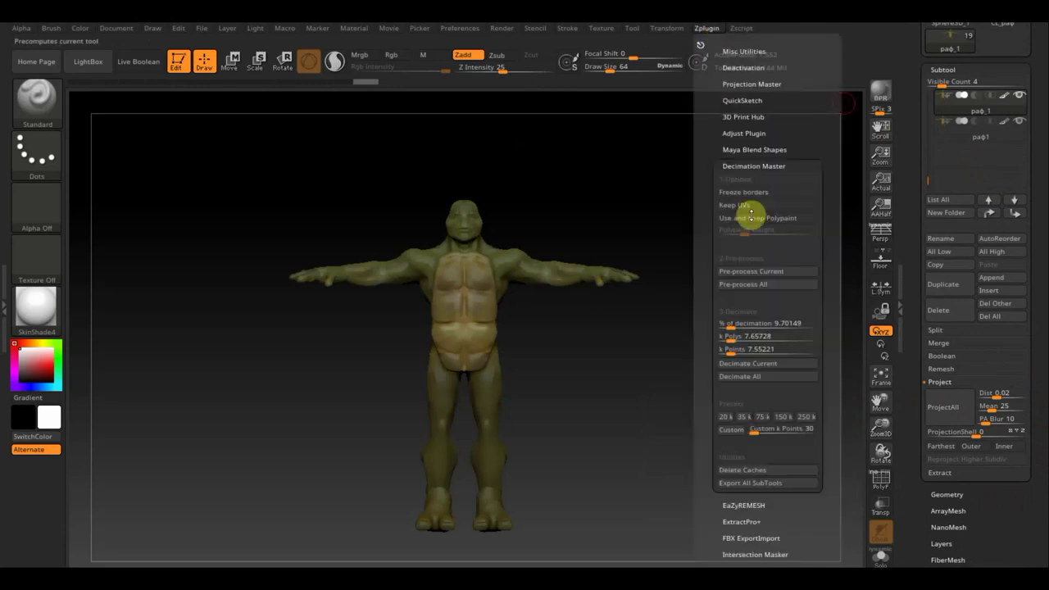
mouse_move(833, 511)
left_mouse_down()
mouse_move(828, 423)
mouse_move(755, 391)
left_mouse_up()
left_click(755, 391)
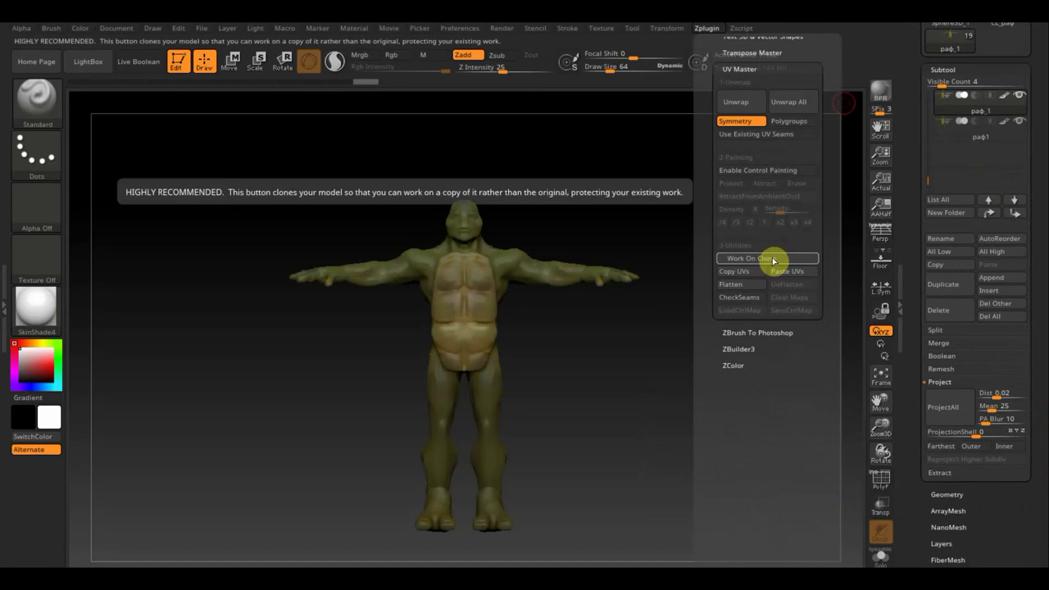
- Unwrap a clone of the 7,552-point turtle into one UV island and copy its UVs
left_click(773, 259)
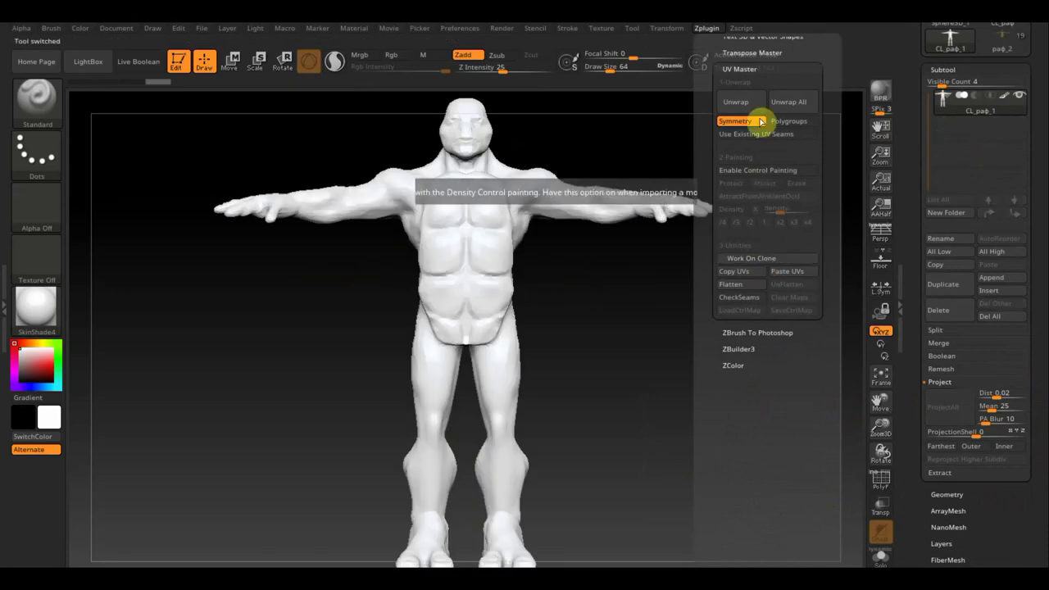
left_click(736, 102)
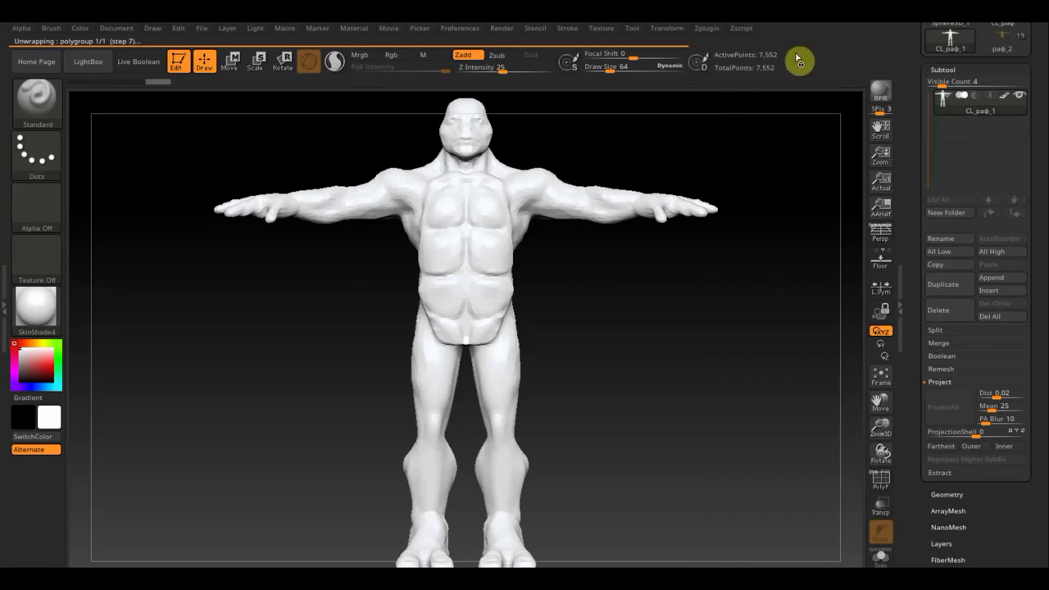
left_click_drag(1037, 109, 1035, 197)
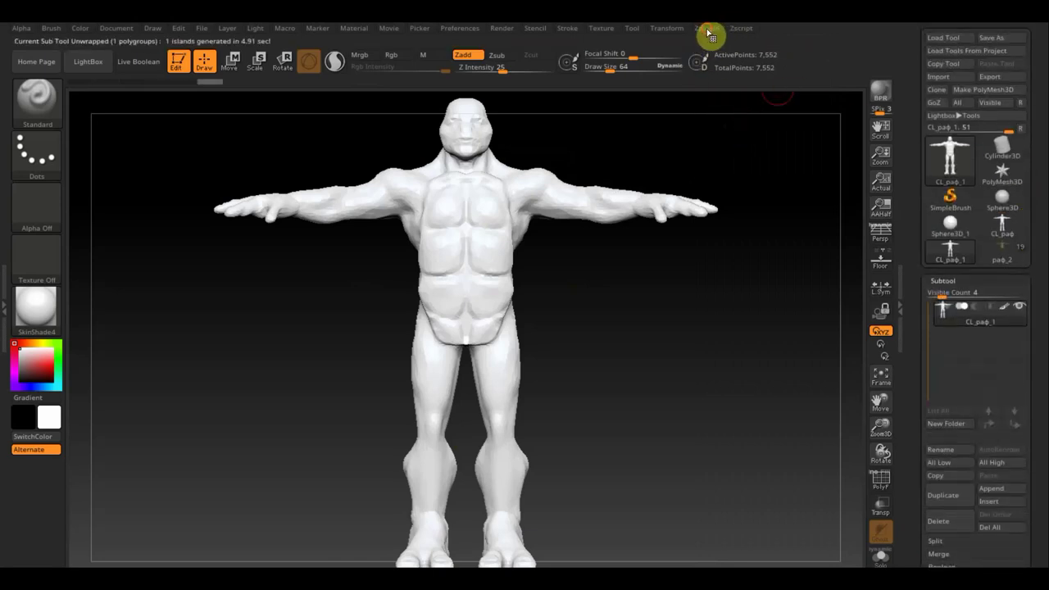
left_click(706, 29)
left_click_drag(820, 247, 815, 171)
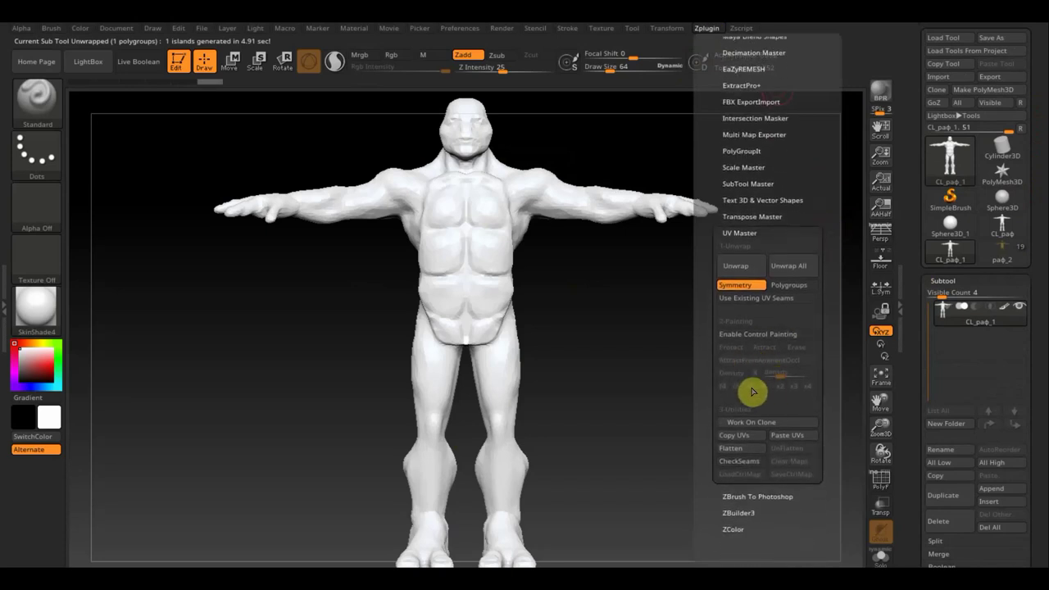
left_click(737, 442)
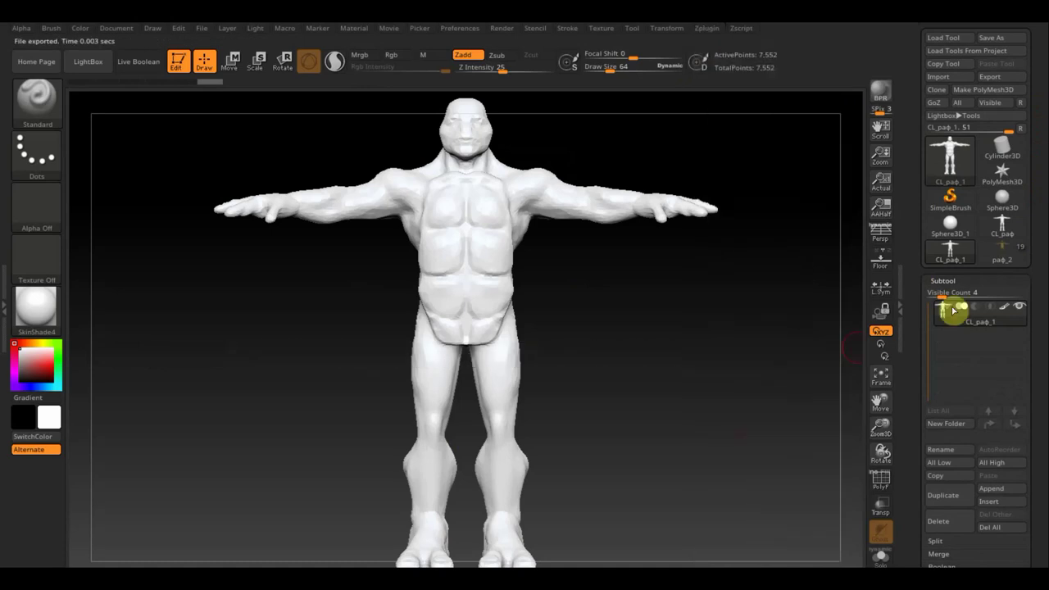
- Switch to the painted turtle раф_2 and paste the copied UVs onto it
left_click(1007, 257)
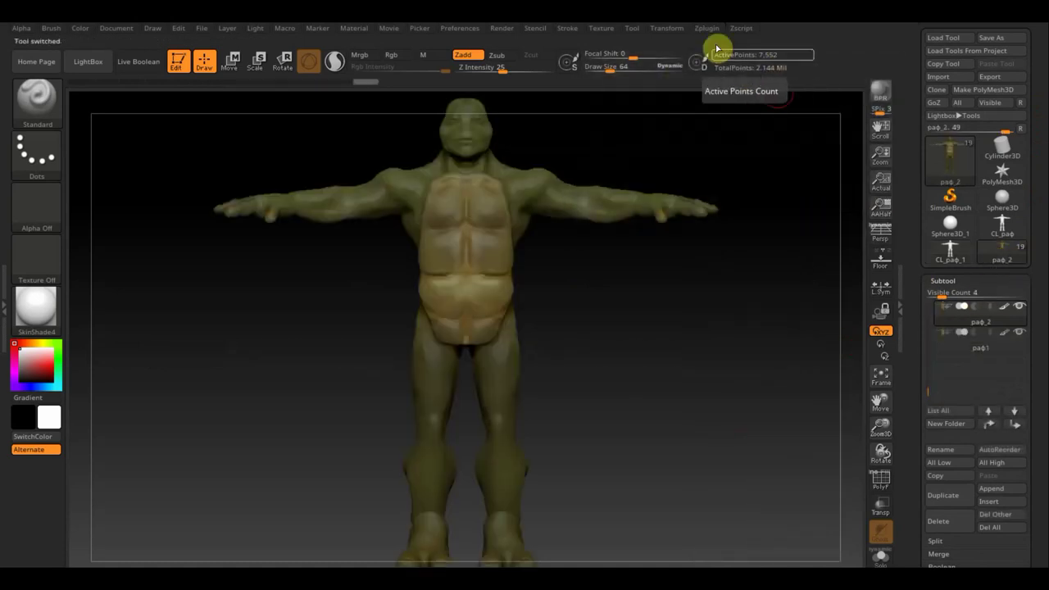
left_click(705, 29)
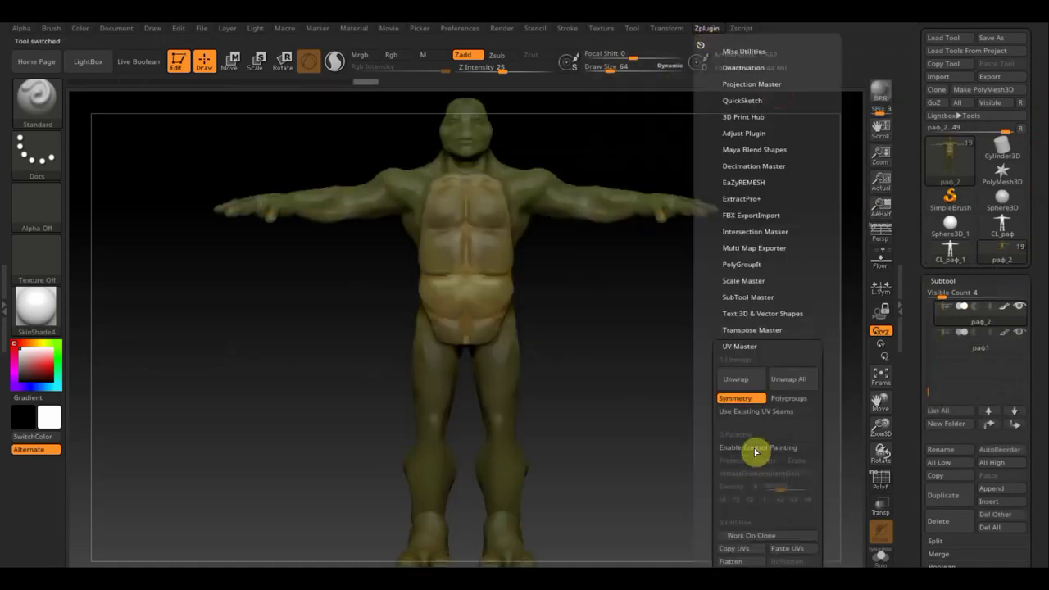
left_click_drag(826, 480, 826, 405)
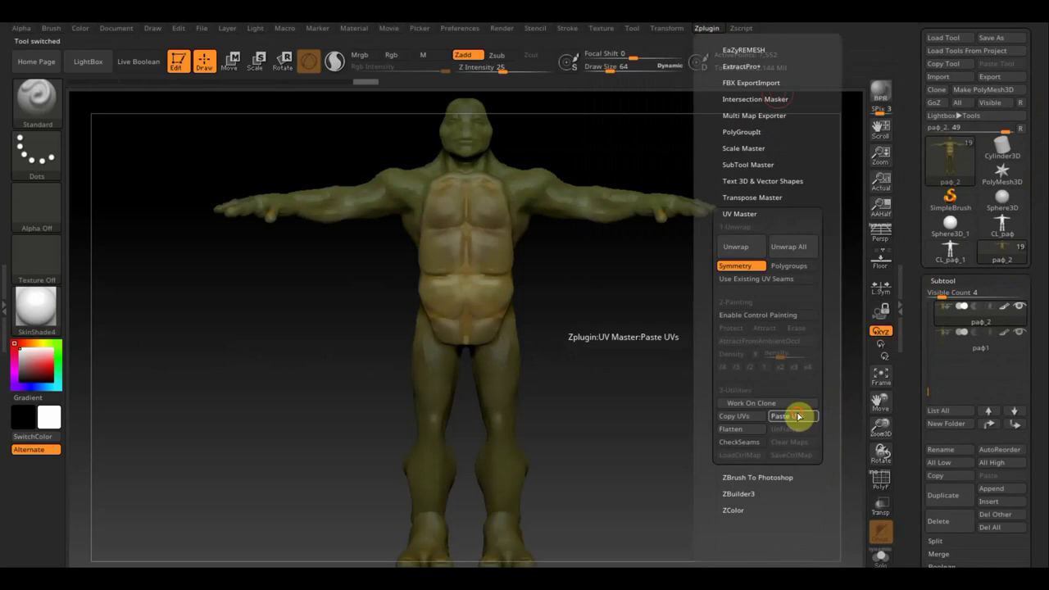
left_click(798, 415)
left_click_drag(1035, 508, 1038, 363)
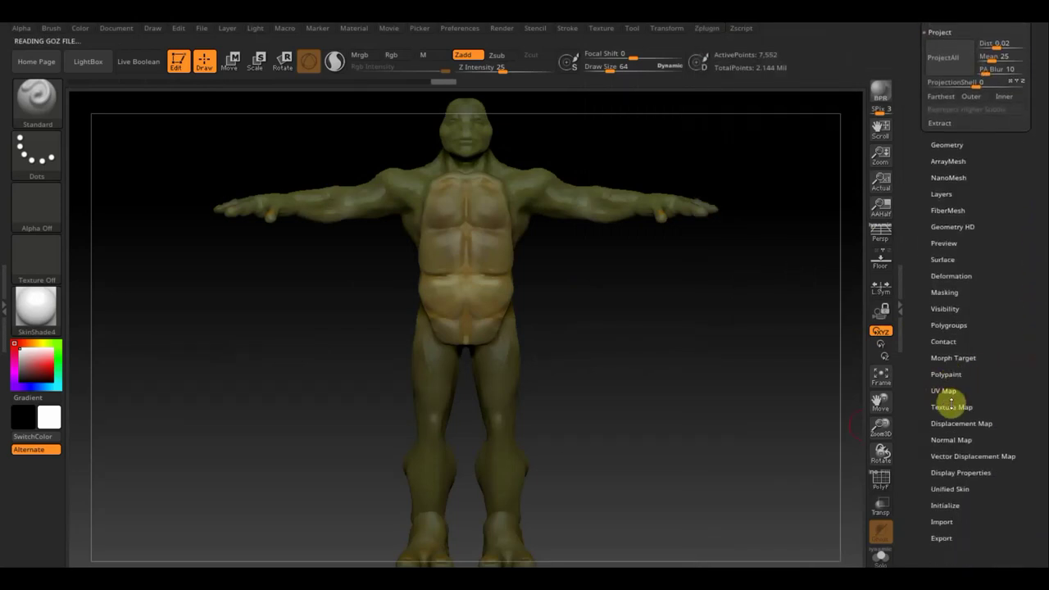
- Create a new texture map from the decimated turtle's polypaint
left_click(955, 406)
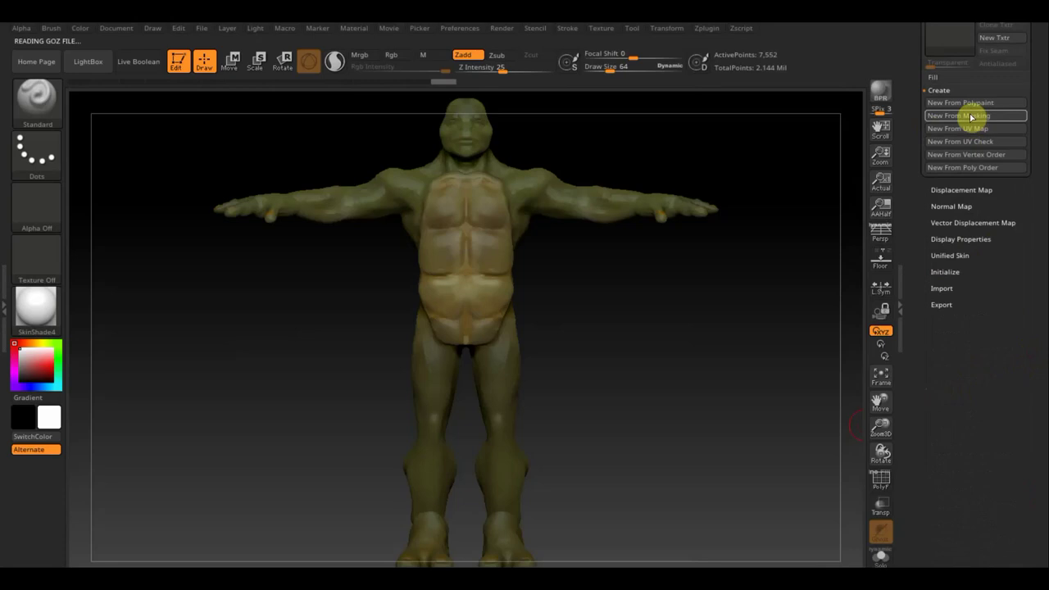
left_click(963, 104)
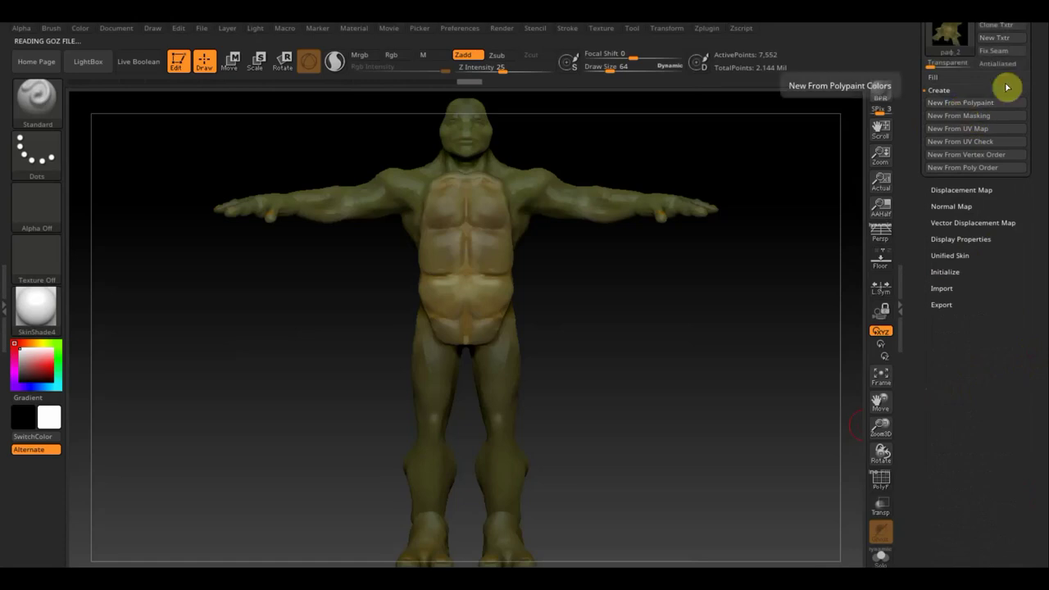
left_click_drag(1037, 74, 1037, 238)
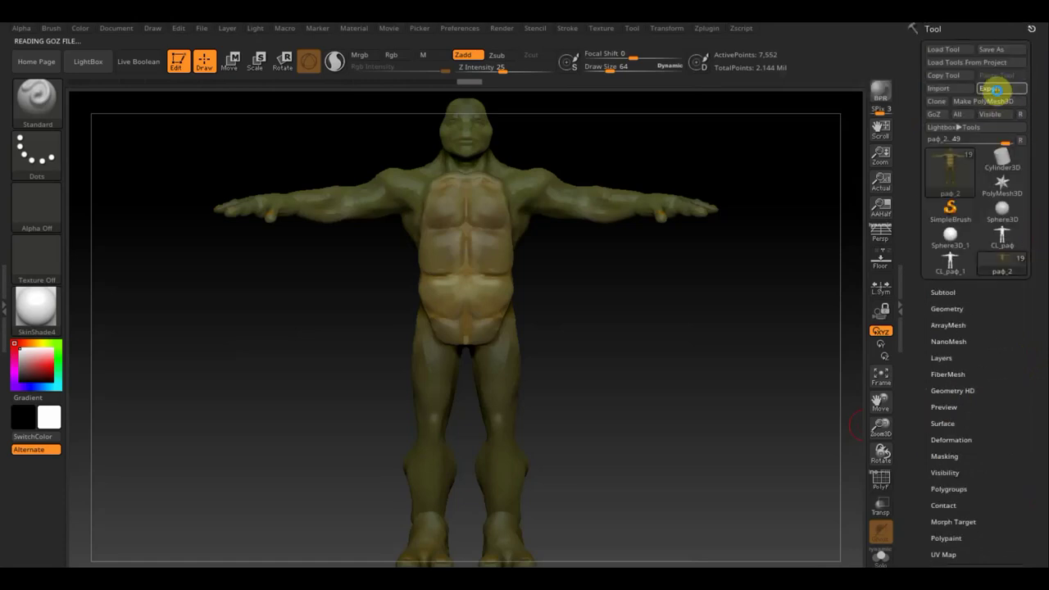
- Export the 7,552-point painted turtle to the desktop as OBJ file раф_22
left_click(996, 91)
type("раф_22")
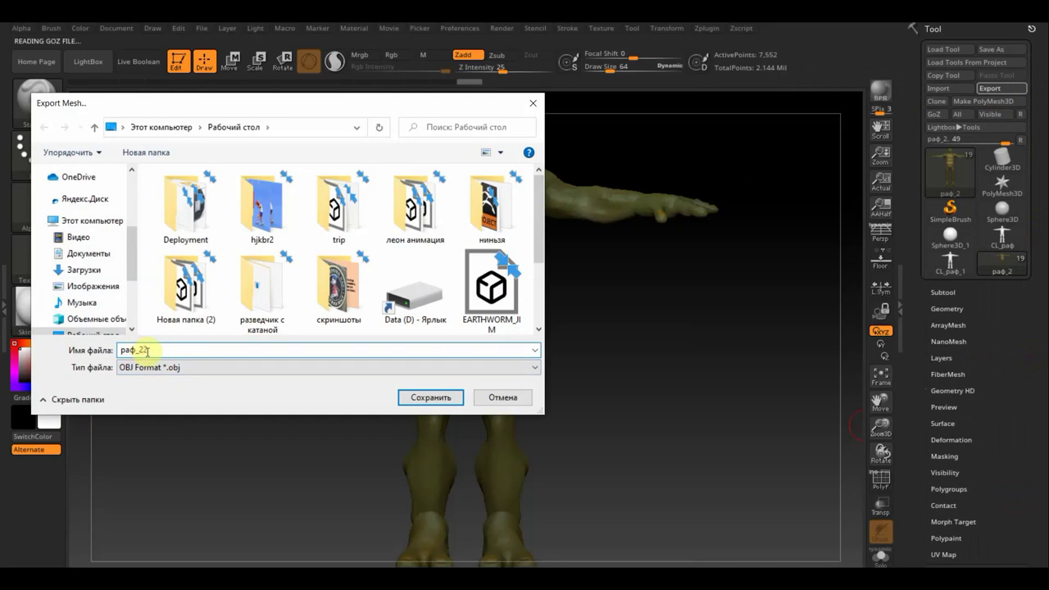
left_click(442, 402)
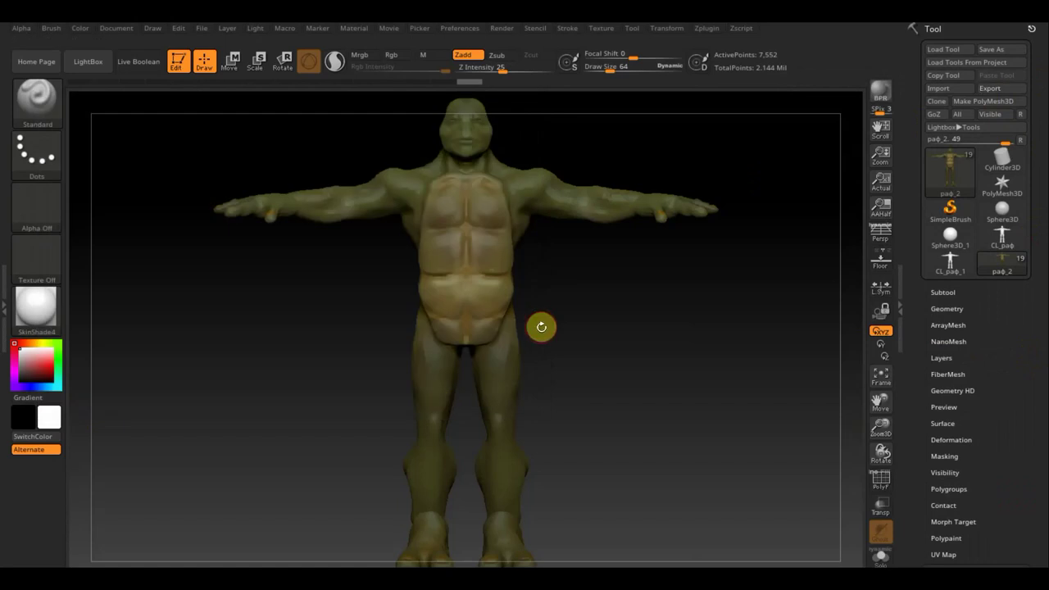
left_click(938, 292)
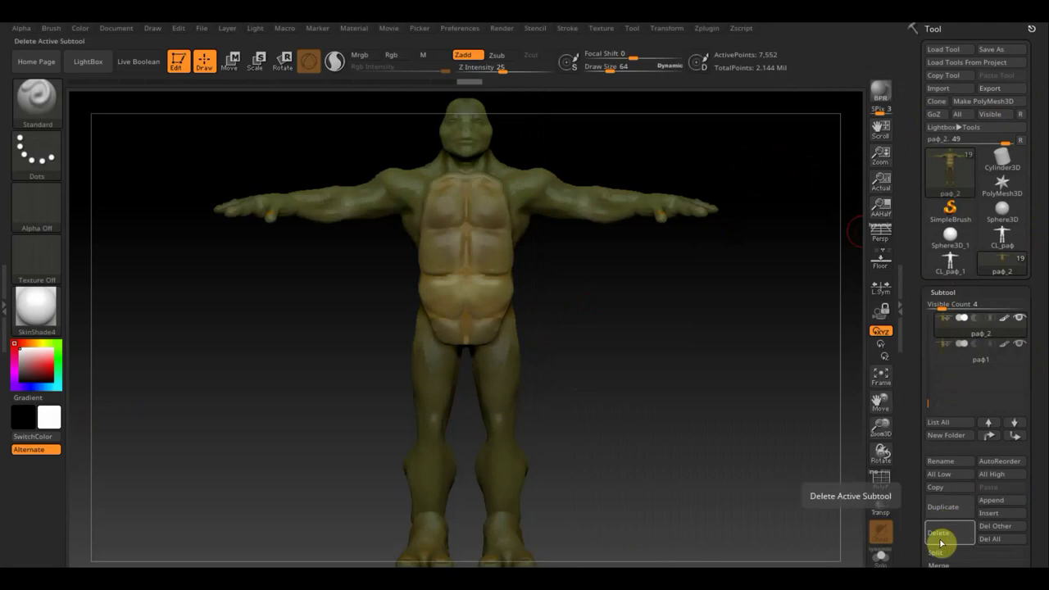
- Delete the раф_2 subtool, then export the remaining раф1 to the desktop as раф15.OBJ
left_click(941, 535)
left_click(820, 564)
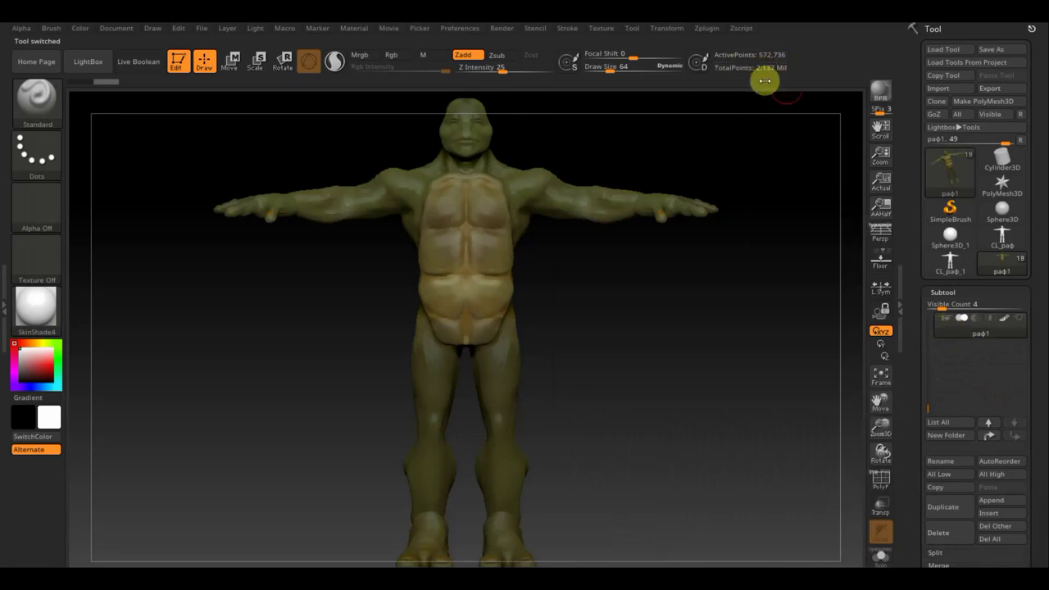
left_click_drag(1037, 386, 1038, 345)
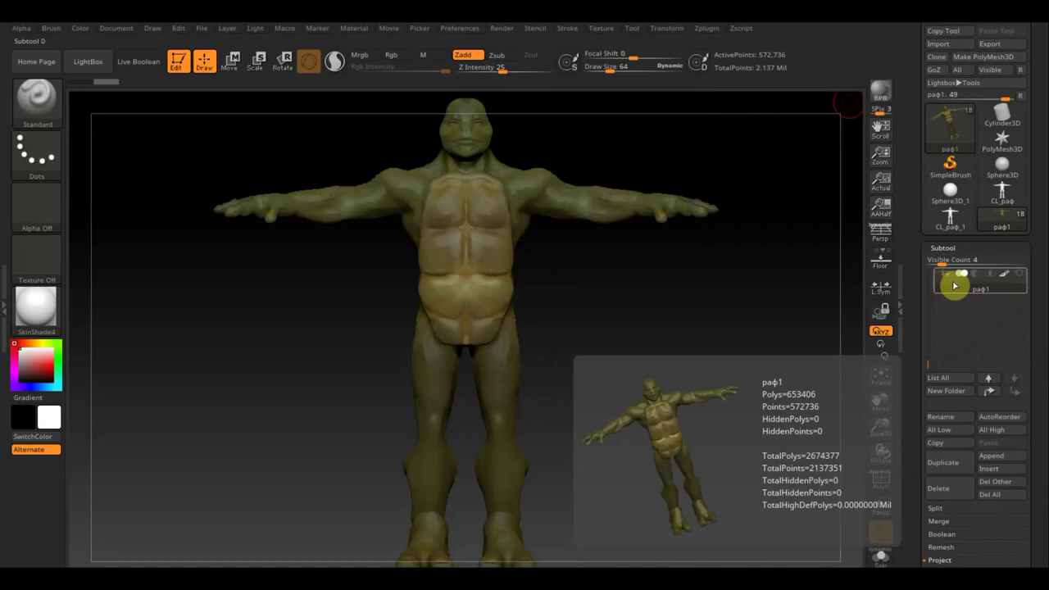
left_click_drag(1038, 204, 1038, 248)
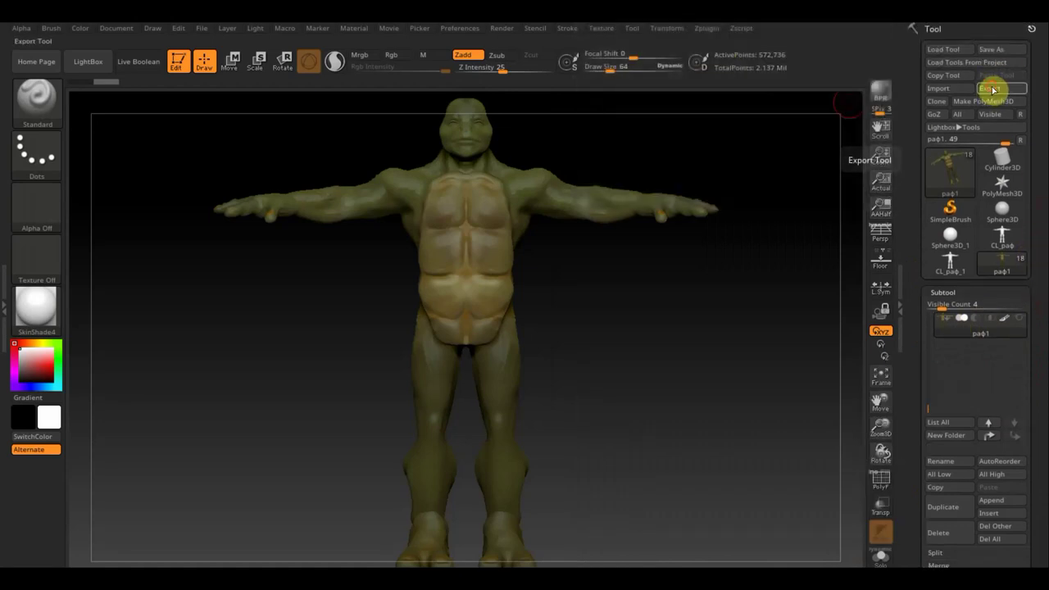
left_click(990, 87)
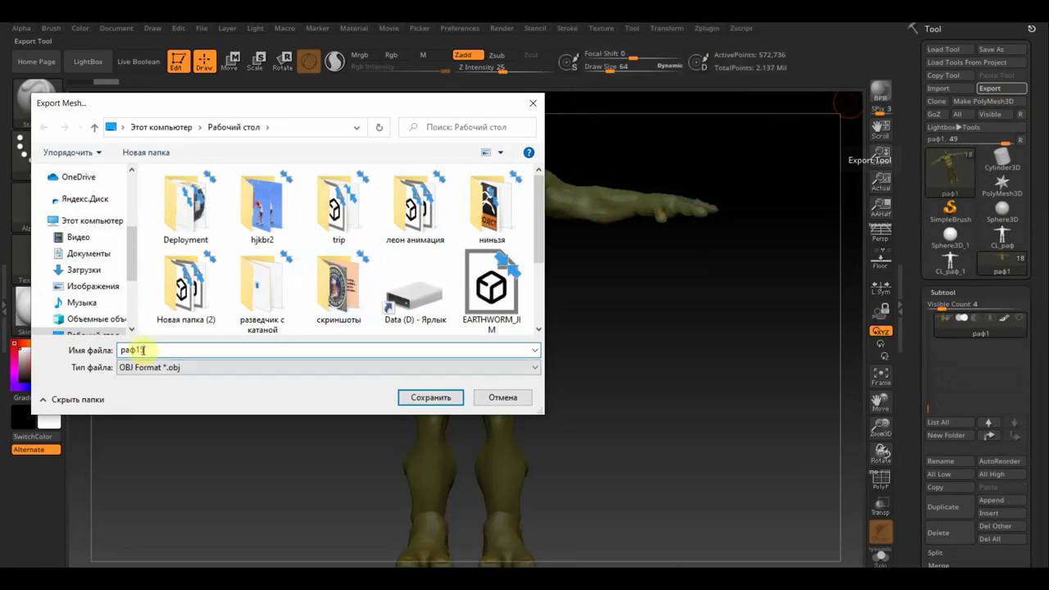
key("Return")
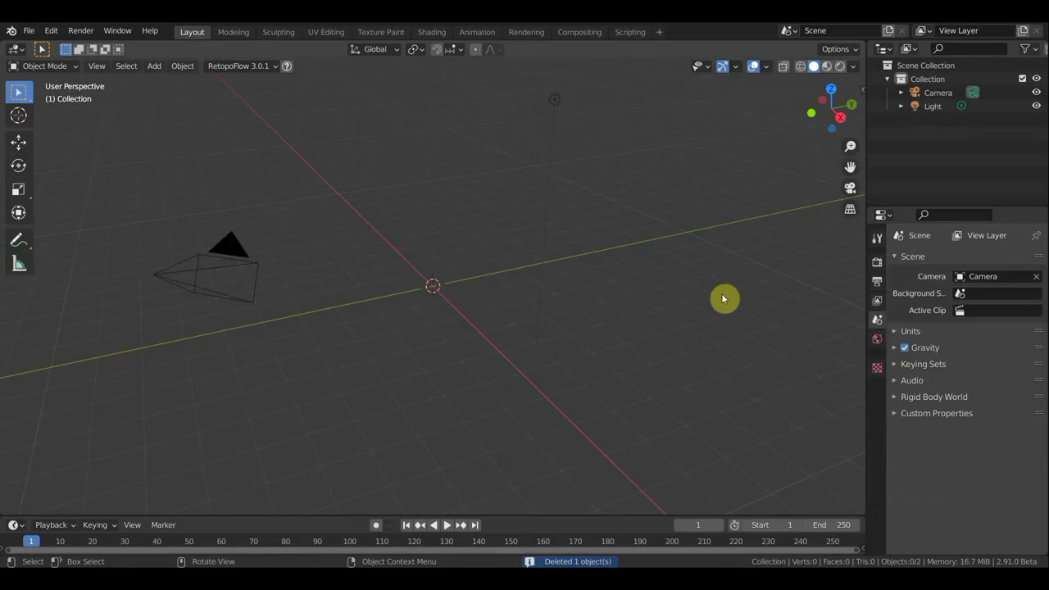
- Hide the Camera and Light in the viewport and switch to front orthographic view
middle_click_drag(558, 390, 623, 366)
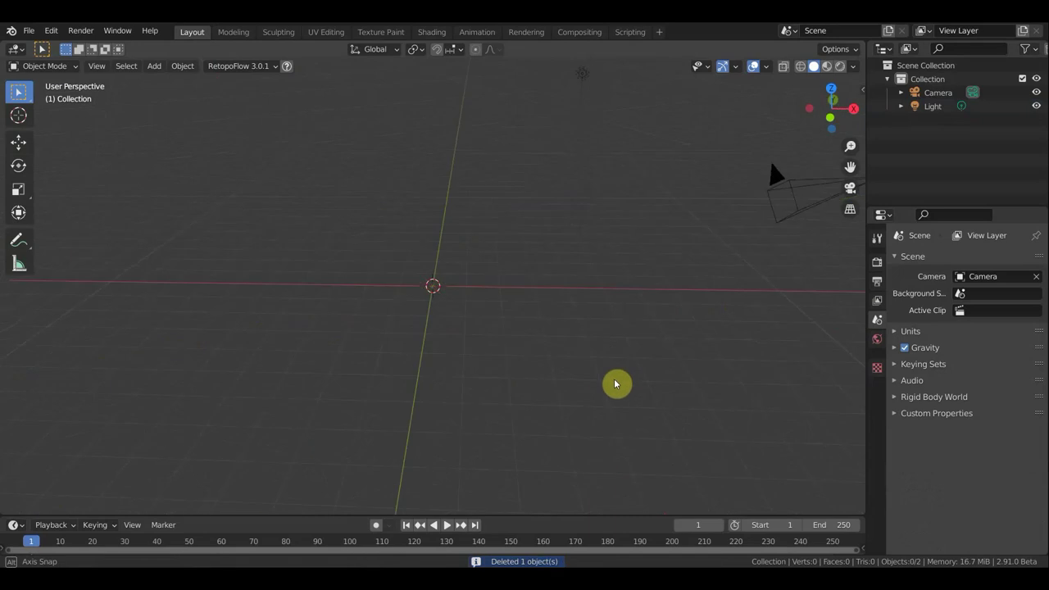
left_click(1037, 93)
left_click(1036, 106)
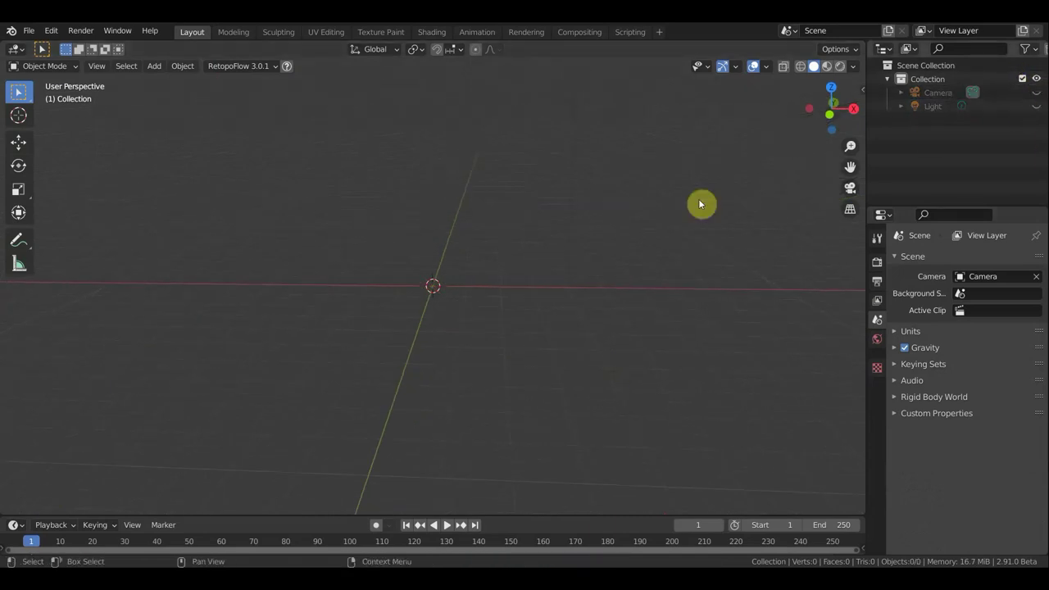
key("KP_1")
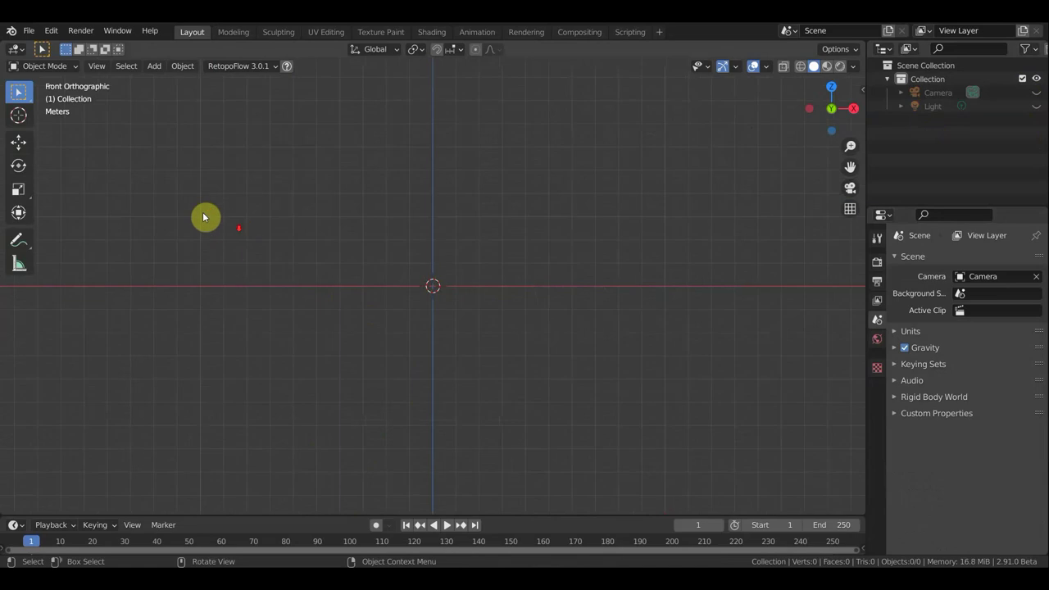
- Import раф15.OBJ from the Desktop as a Wavefront OBJ
left_click(29, 30)
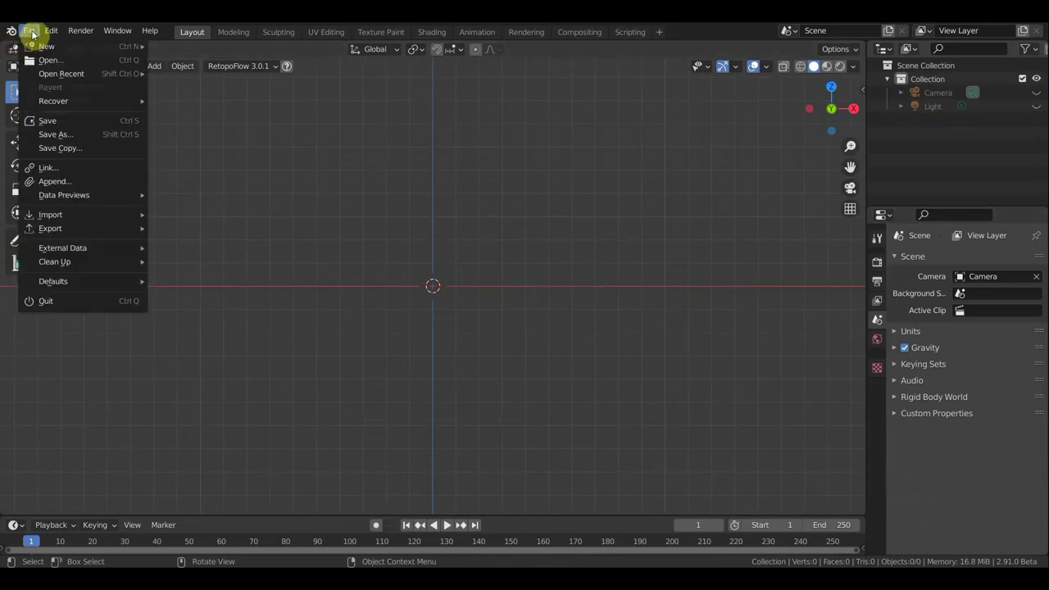
mouse_move(80, 214)
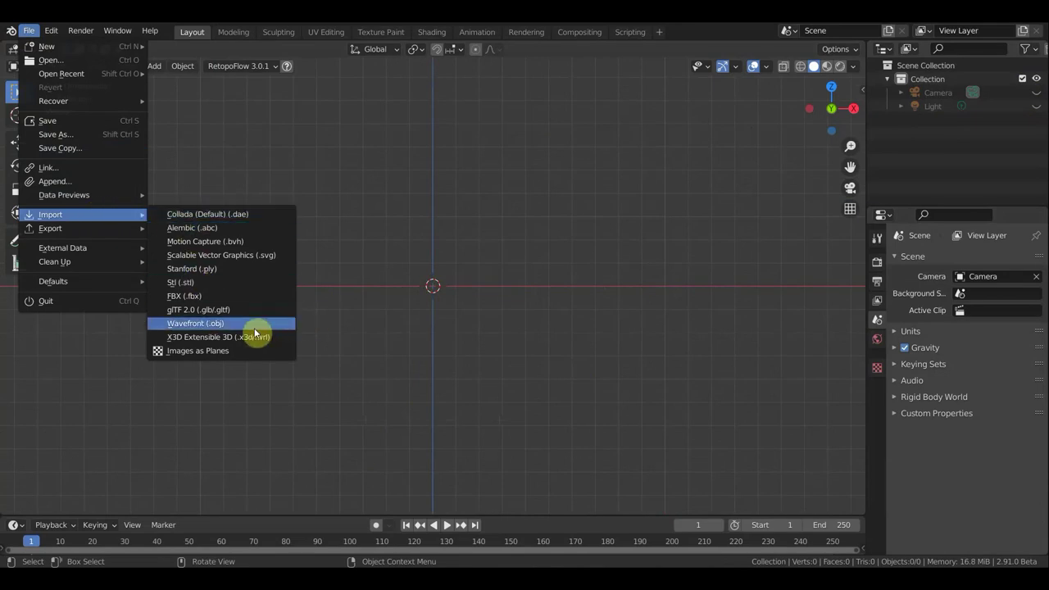
left_click(230, 328)
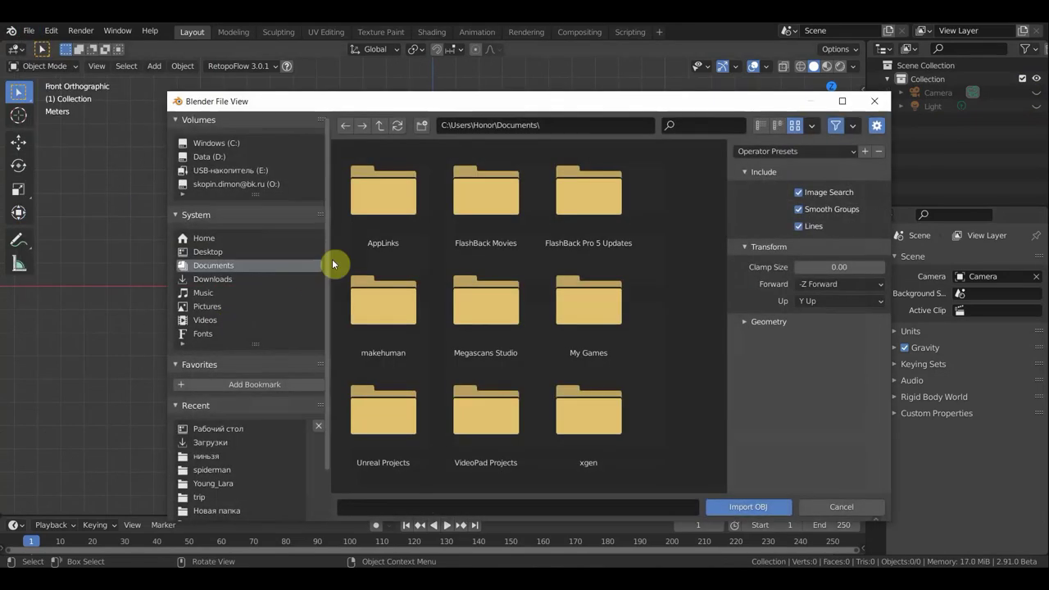
left_click(230, 252)
scroll(484, 330, "down", 5)
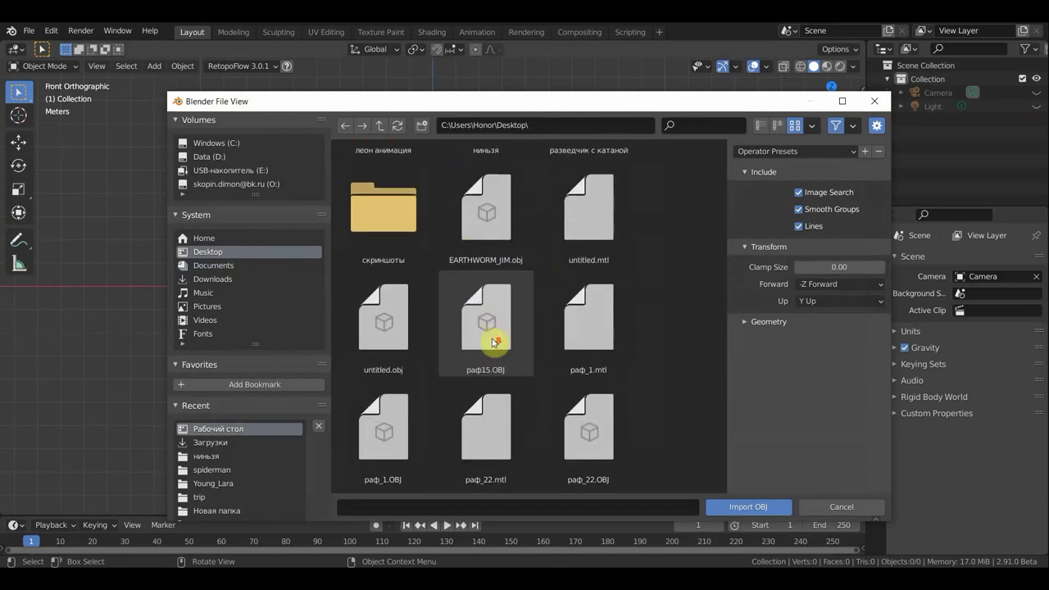
left_click(489, 361)
left_click(745, 507)
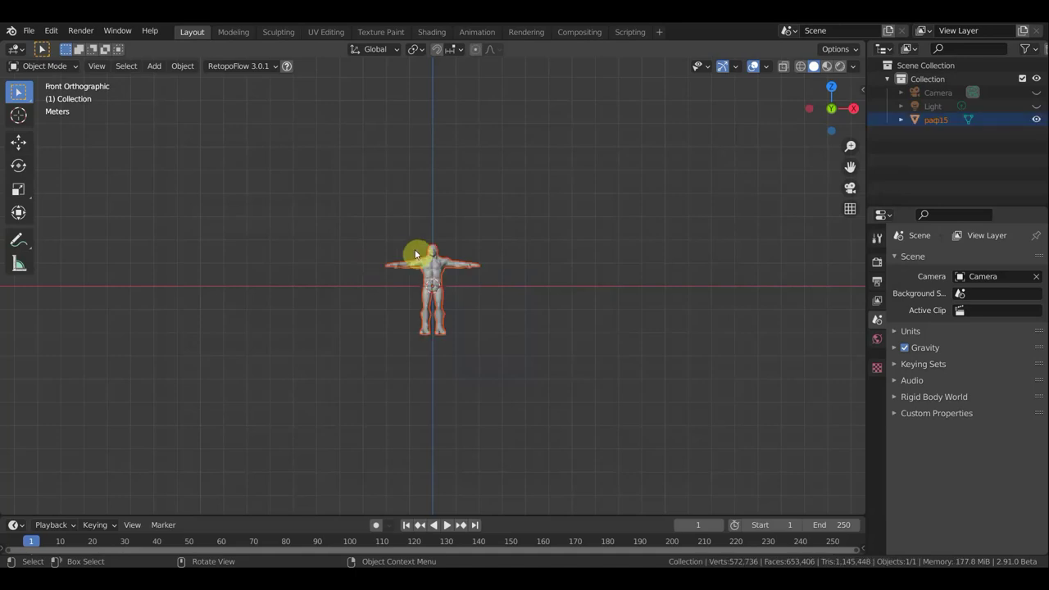
- Zoom in on the imported turtle in front view and select it
scroll(433, 292, "up", 2)
scroll(436, 287, "up", 5)
scroll(458, 279, "up", 2)
scroll(469, 276, "up", 3)
mouse_move(470, 276)
middle_mouse_down()
mouse_move(590, 308)
mouse_move(496, 295)
middle_mouse_up()
key("KP_1")
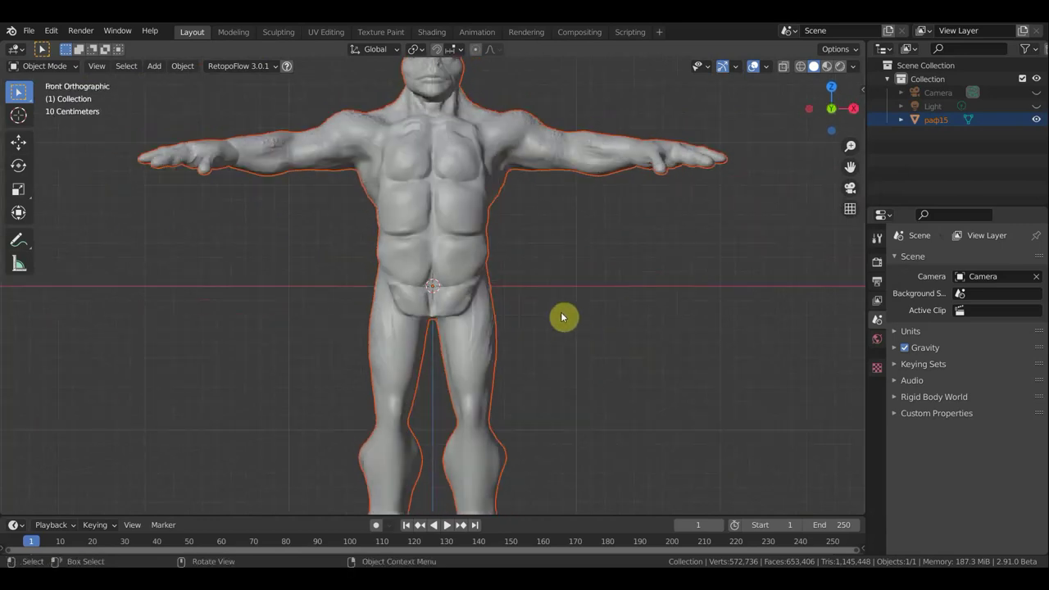
scroll(540, 309, "down", 2)
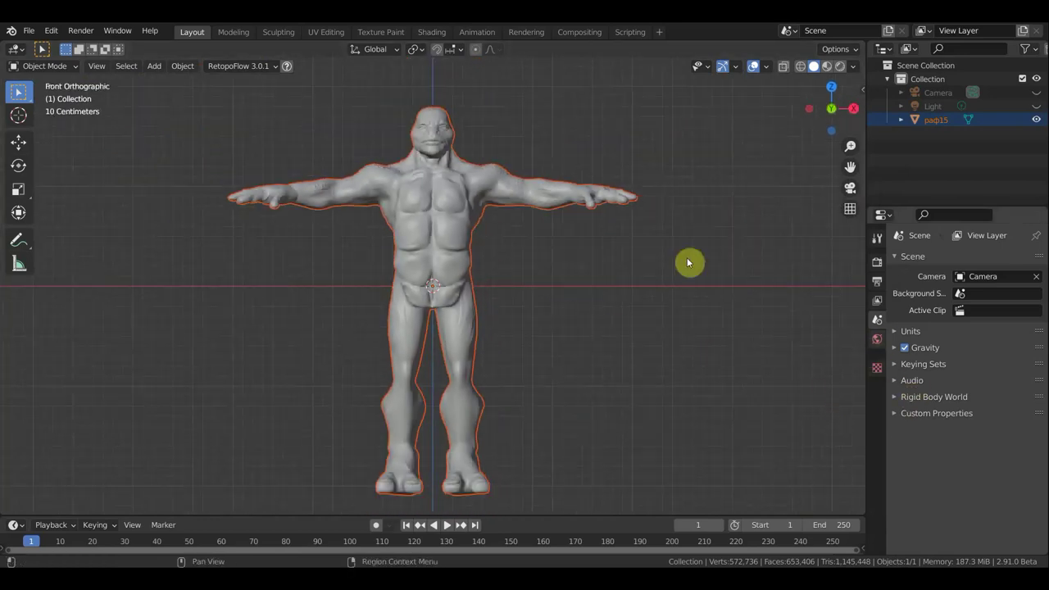
left_click(414, 179)
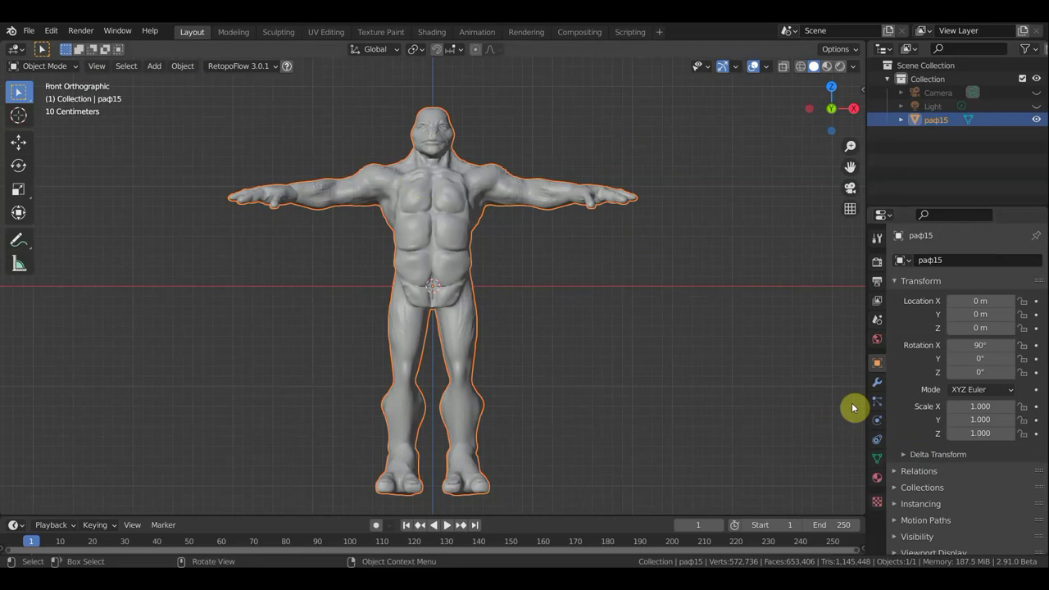
- Set its material base colour to mid green (HSV 0.304, 0.436, 0.588) and view it in Material Preview
left_click(876, 476)
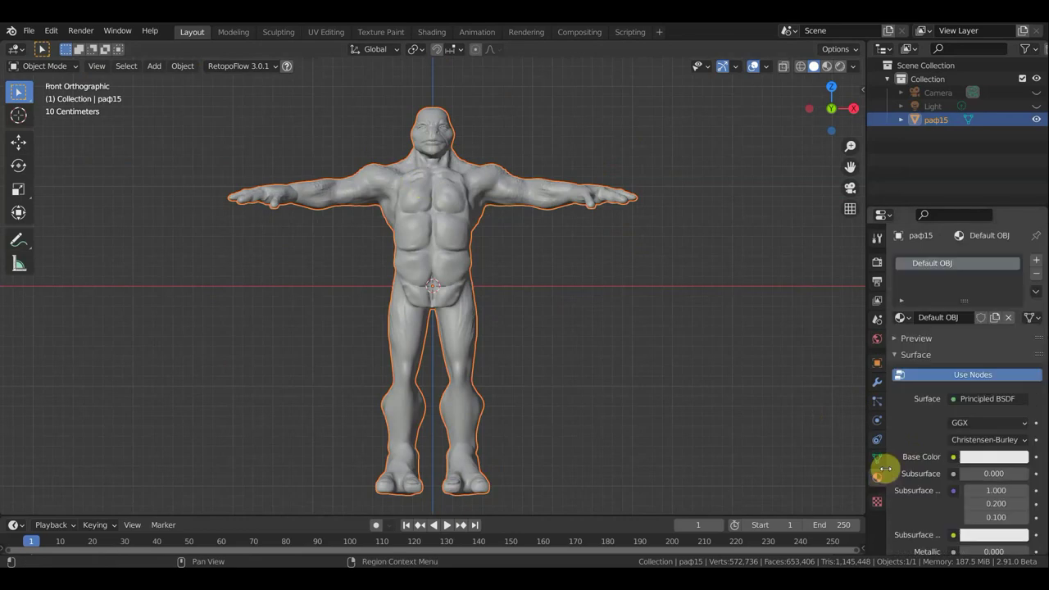
left_click(991, 459)
left_click(937, 304)
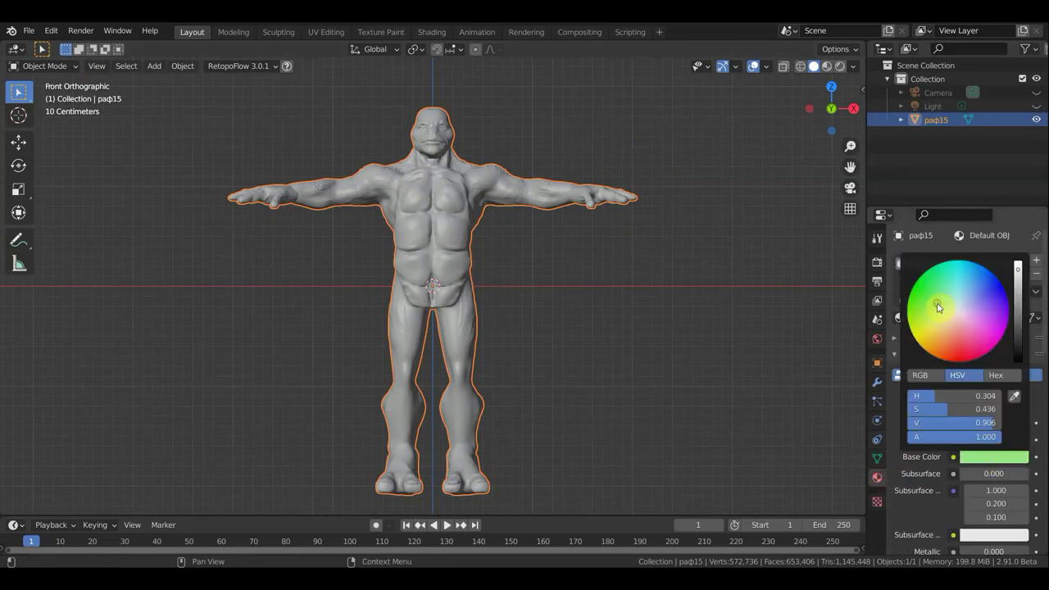
left_click_drag(994, 423, 974, 423)
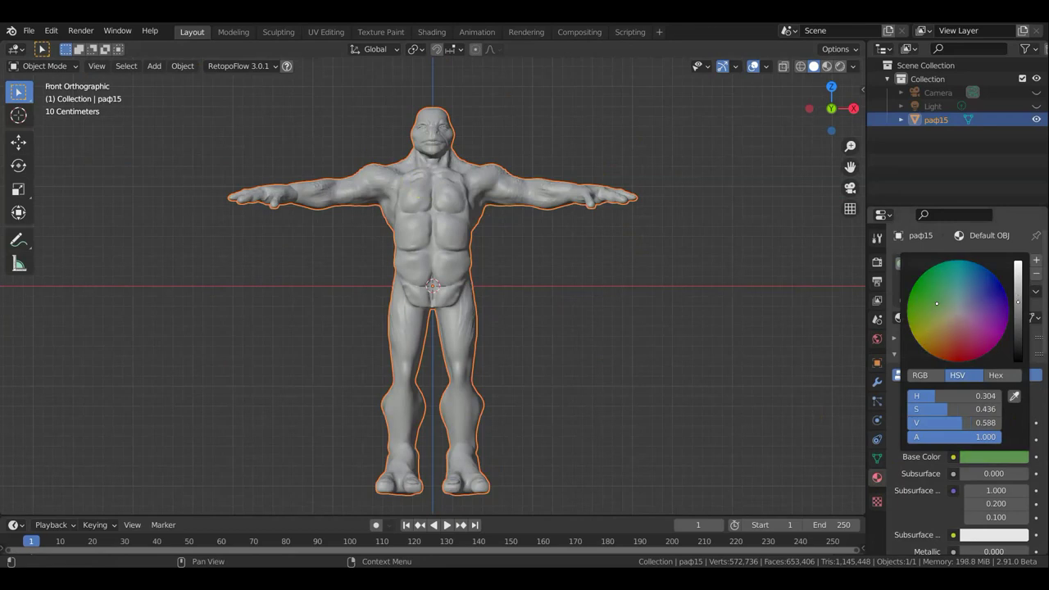
left_click(826, 66)
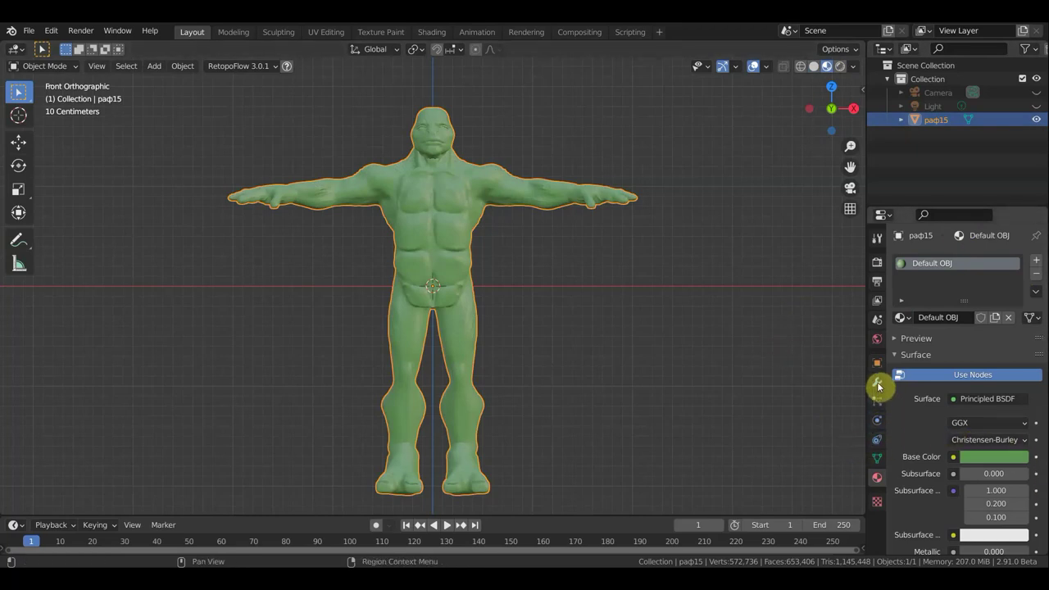
- Add a Collapse-mode Decimate modifier to раф15 and start editing its Ratio value
left_click(876, 382)
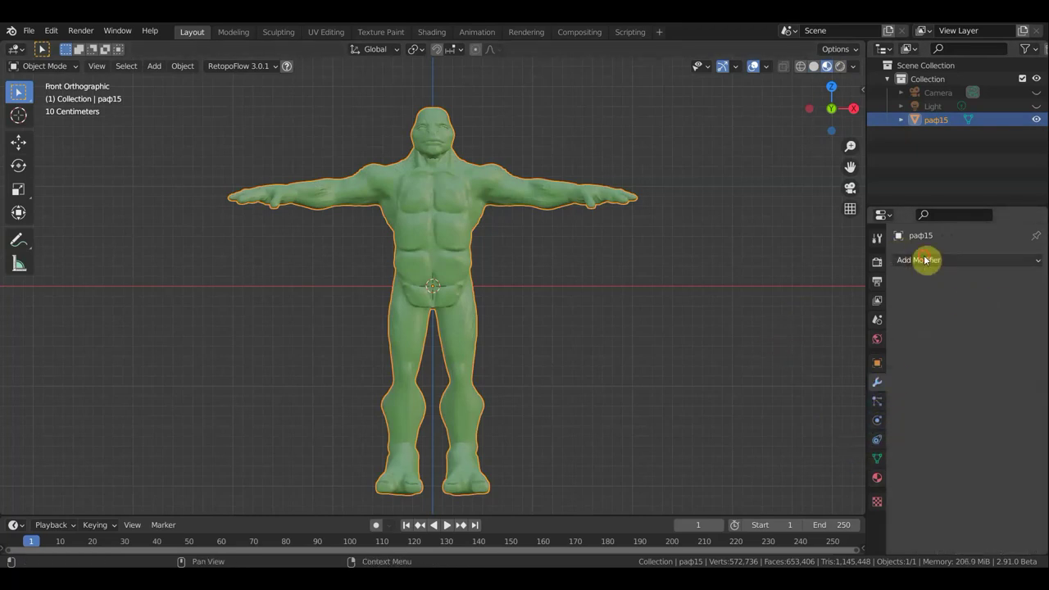
left_click(927, 259)
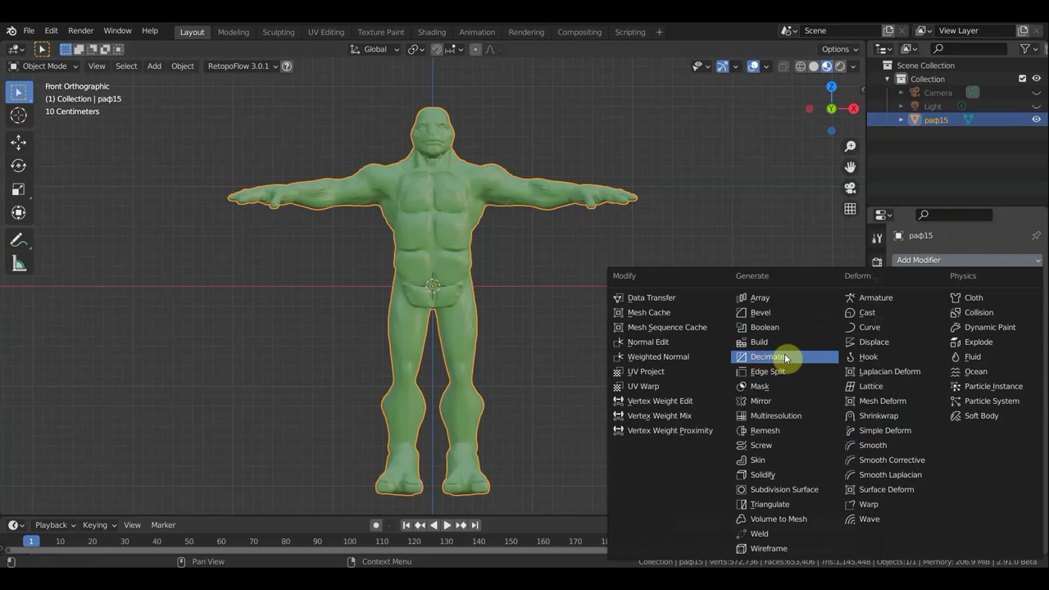
left_click(759, 358)
left_click(1002, 320)
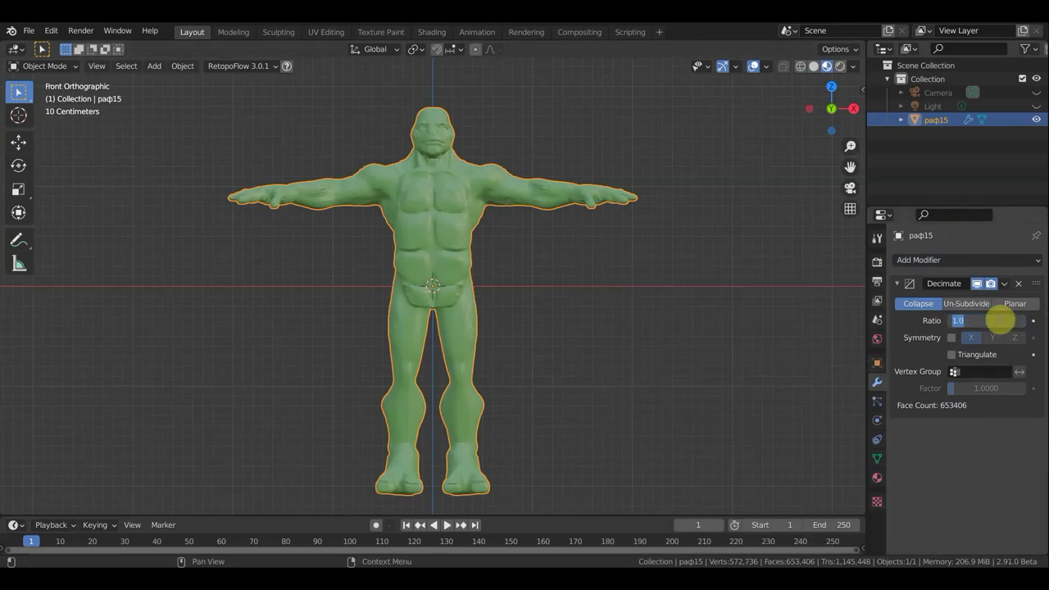
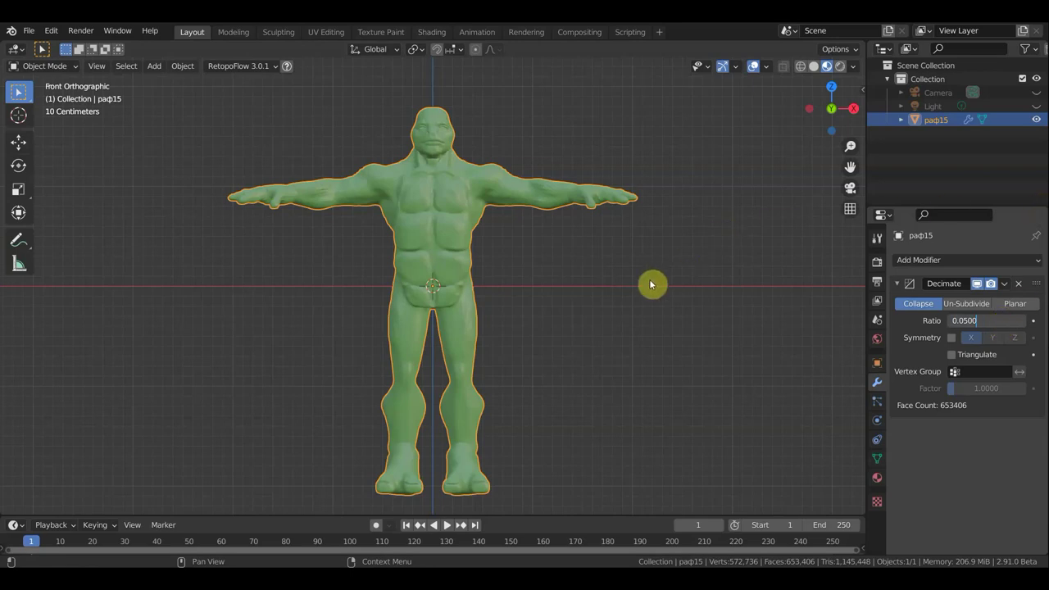
- Commit the Decimate ratio of 0.05 on the humanoid
key("Return")
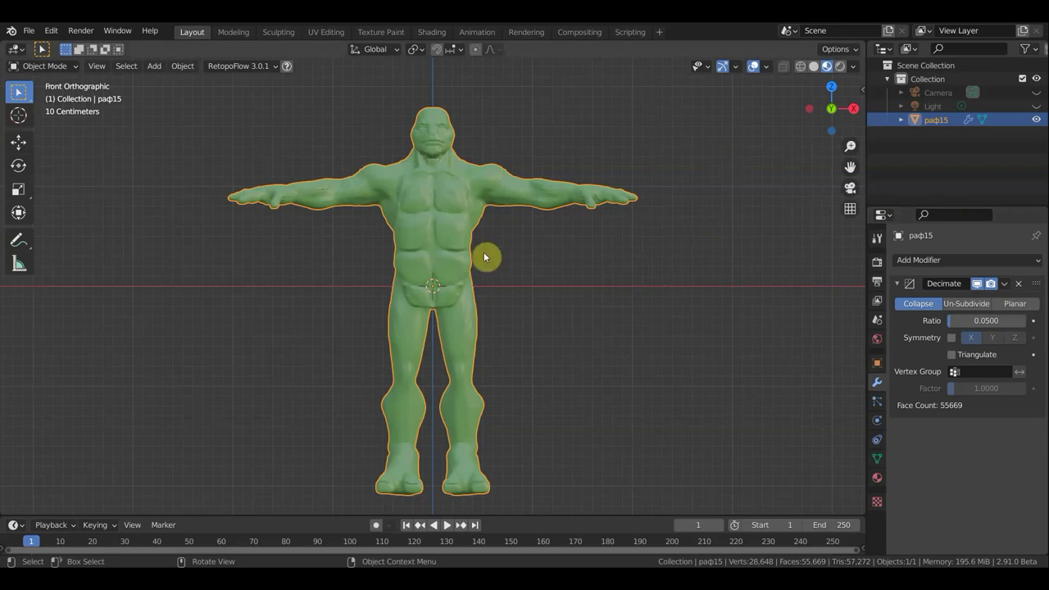
scroll(505, 260, "up", 5)
scroll(593, 255, "down", 3)
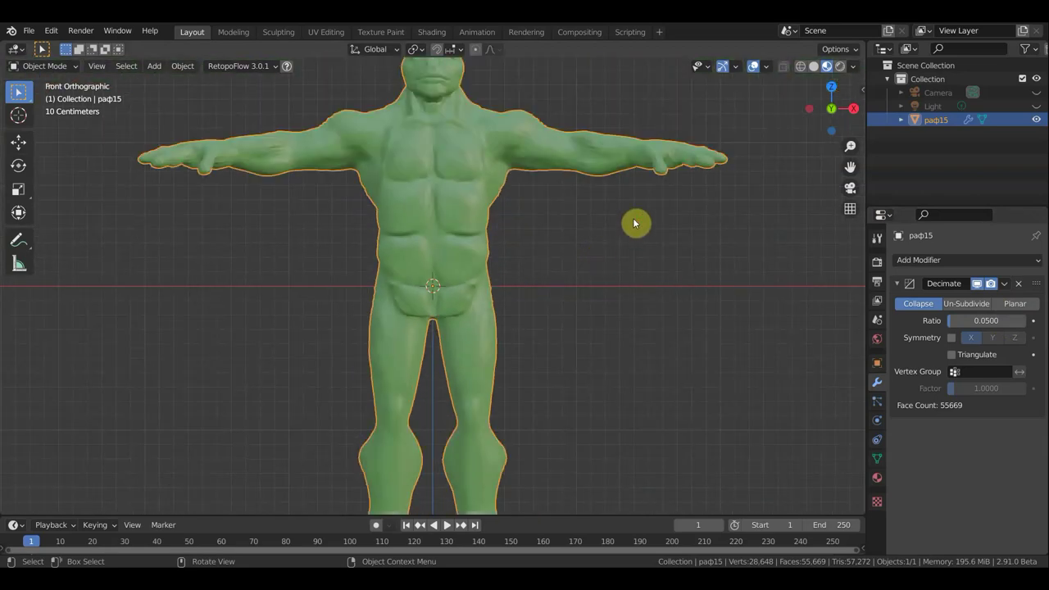
- Show the model in wireframe and apply the Decimate modifier, leaving 55,669 faces
left_click(802, 67)
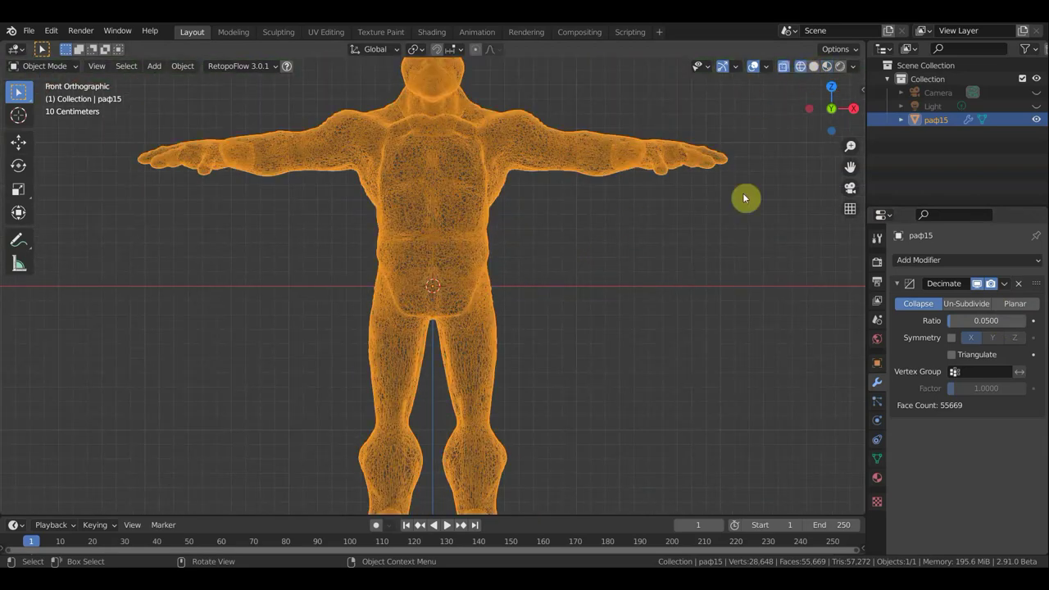
scroll(626, 260, "up", 2)
scroll(626, 260, "up", 2)
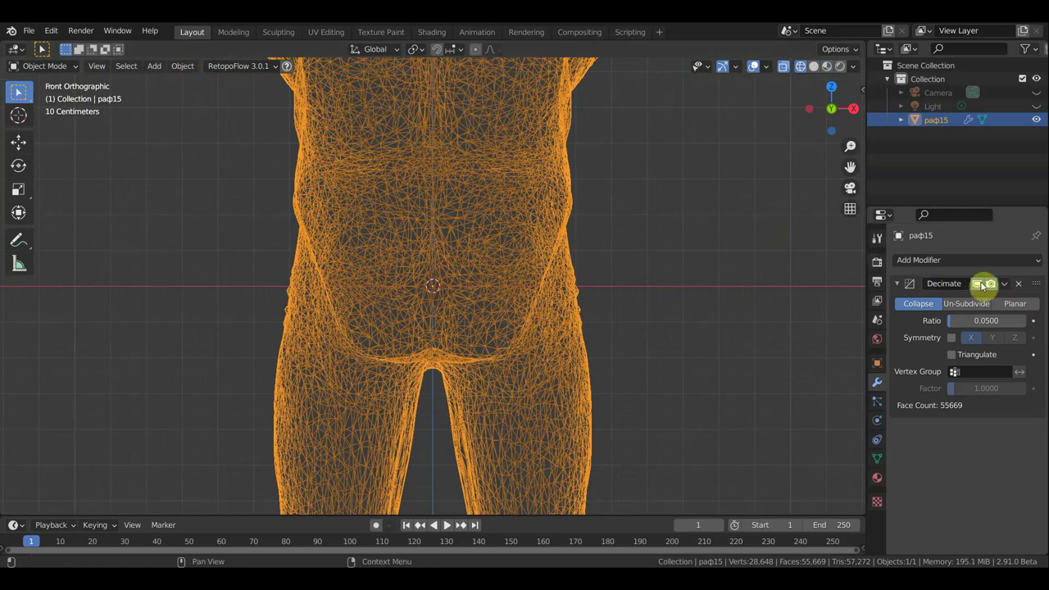
left_click(1007, 286)
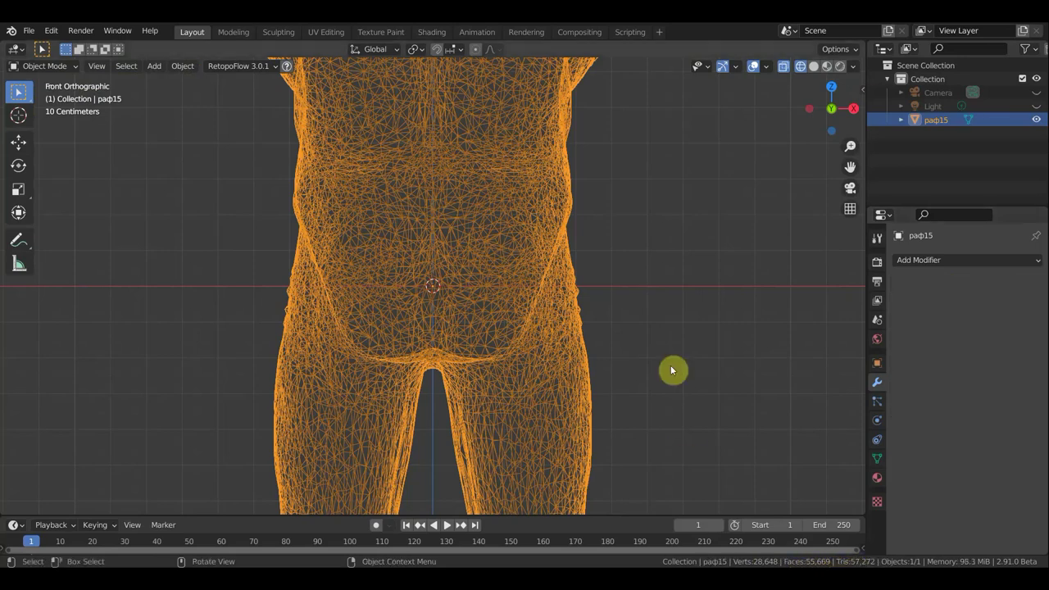
scroll(670, 368, "down", 5)
- Add a new Decimate modifier, lower its ratio, and return to solid shading
scroll(670, 370, "up", 1)
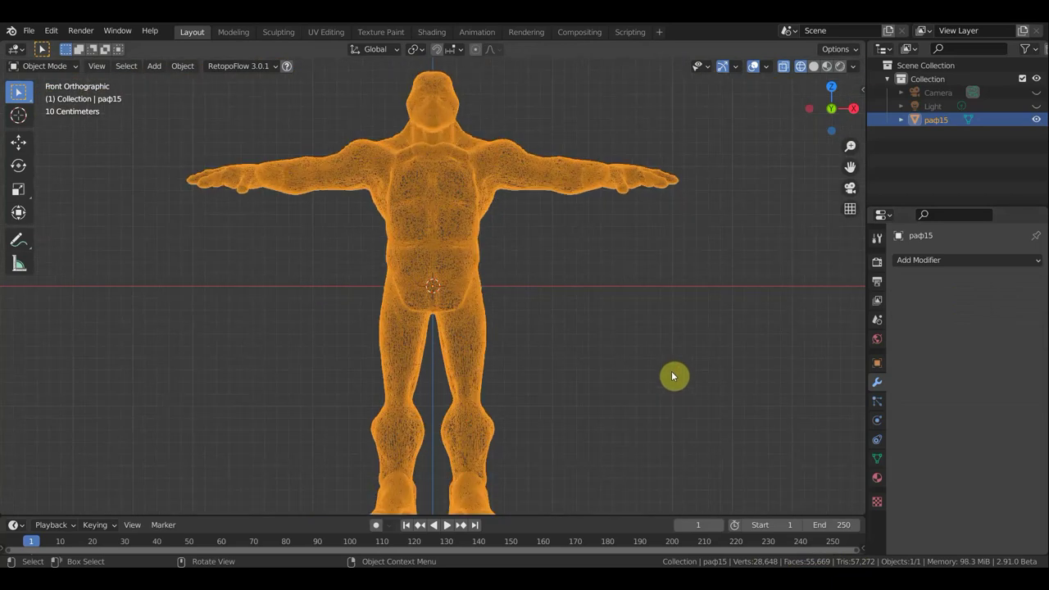
left_click(942, 261)
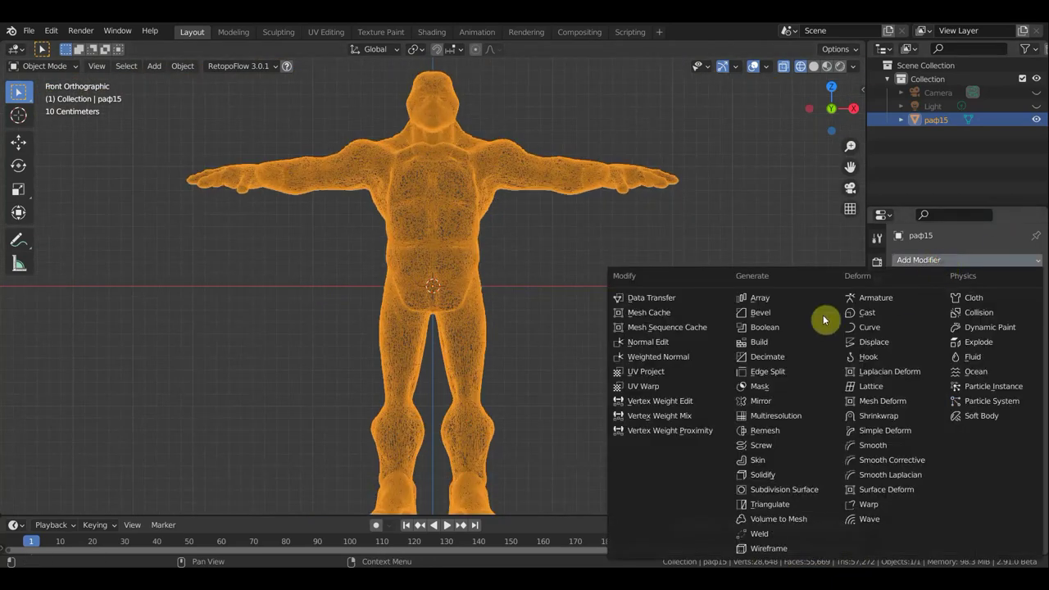
left_click(770, 356)
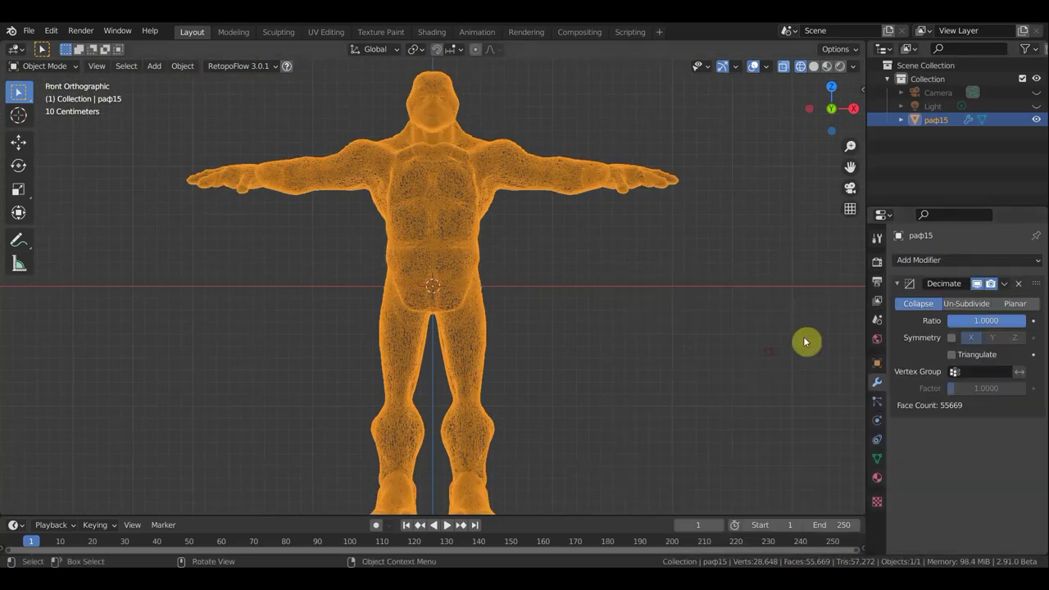
left_click_drag(1021, 322, 929, 320)
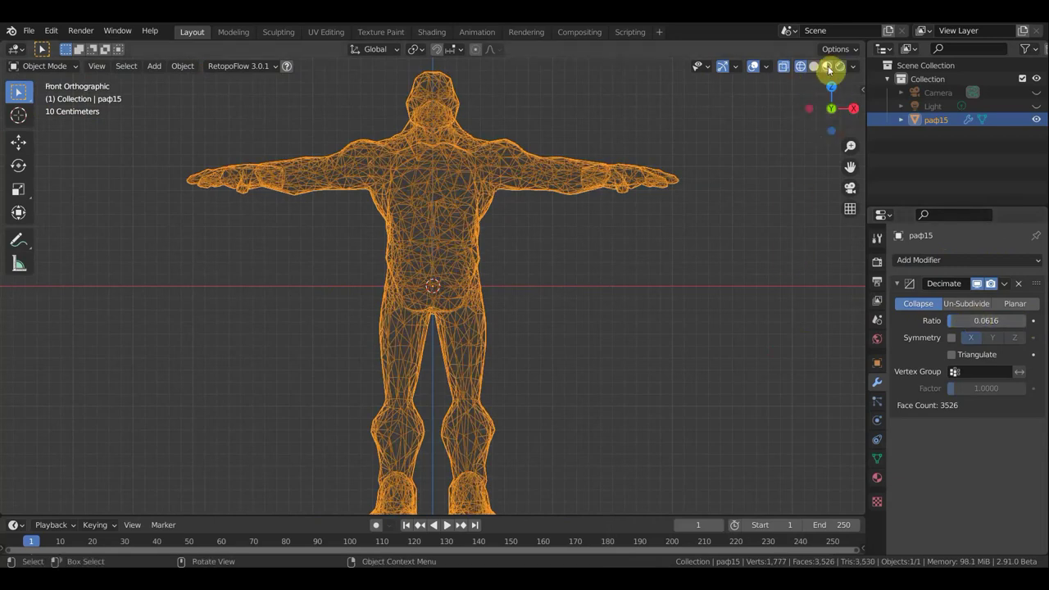
left_click(816, 67)
scroll(665, 201, "up", 1)
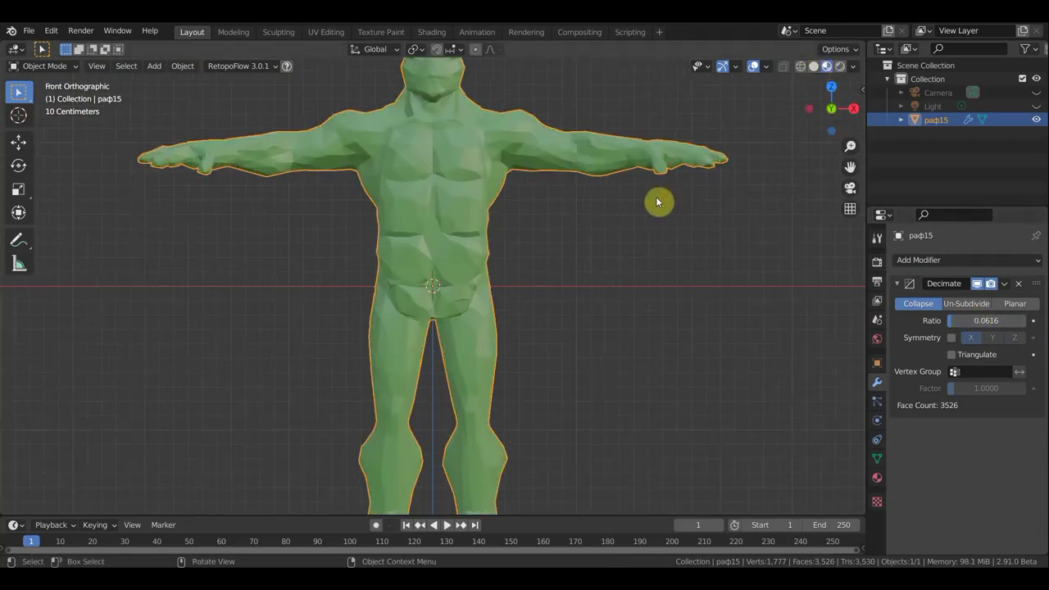
scroll(686, 212, "down", 1)
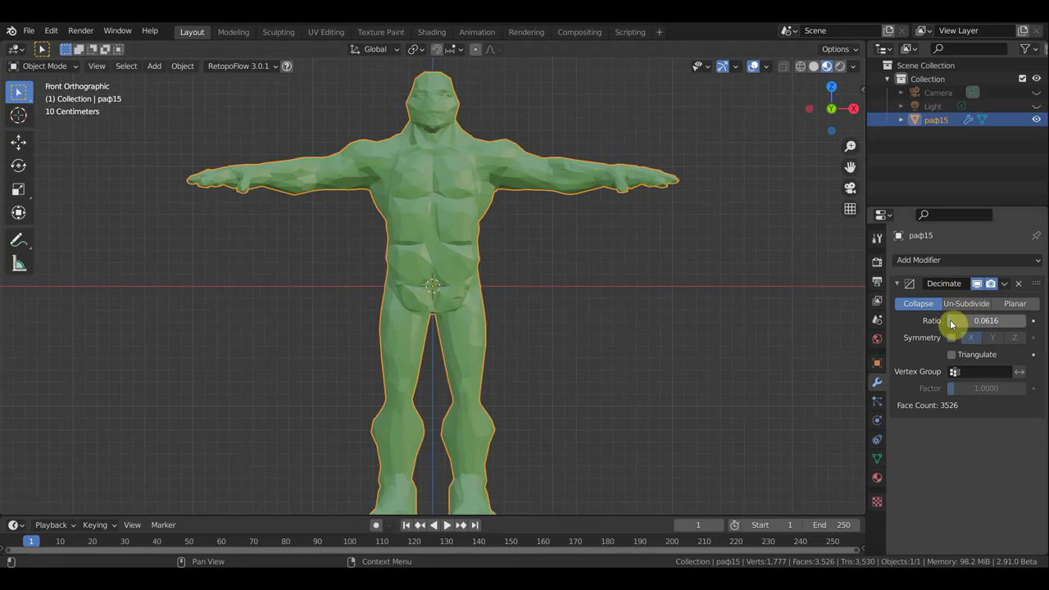
- Fine-tune the ratio to about 0.3493 and apply it, leaving 19,795 faces
left_click_drag(975, 320, 985, 320)
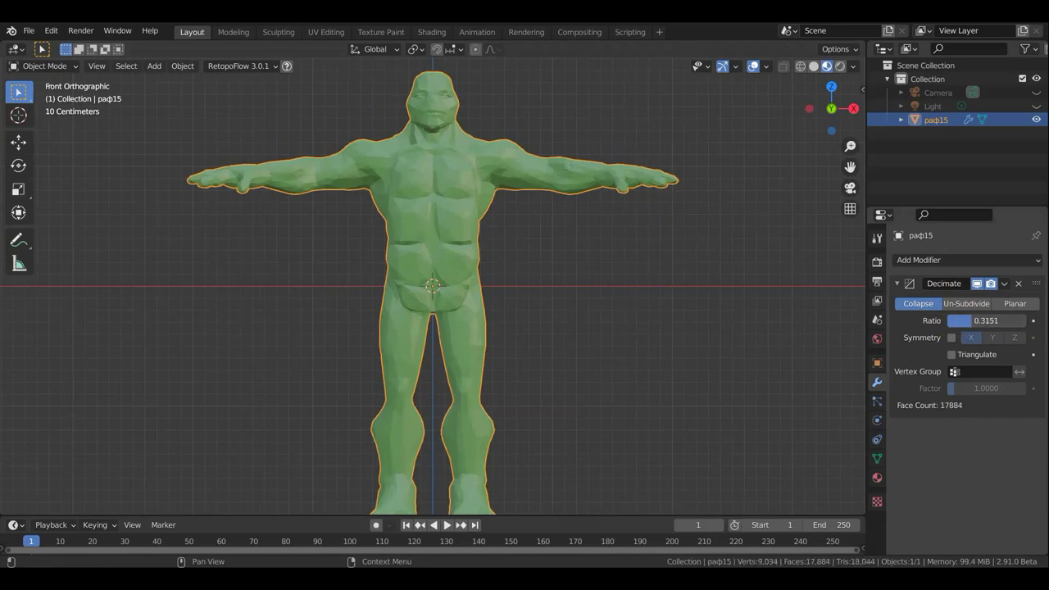
left_click_drag(985, 321, 984, 321)
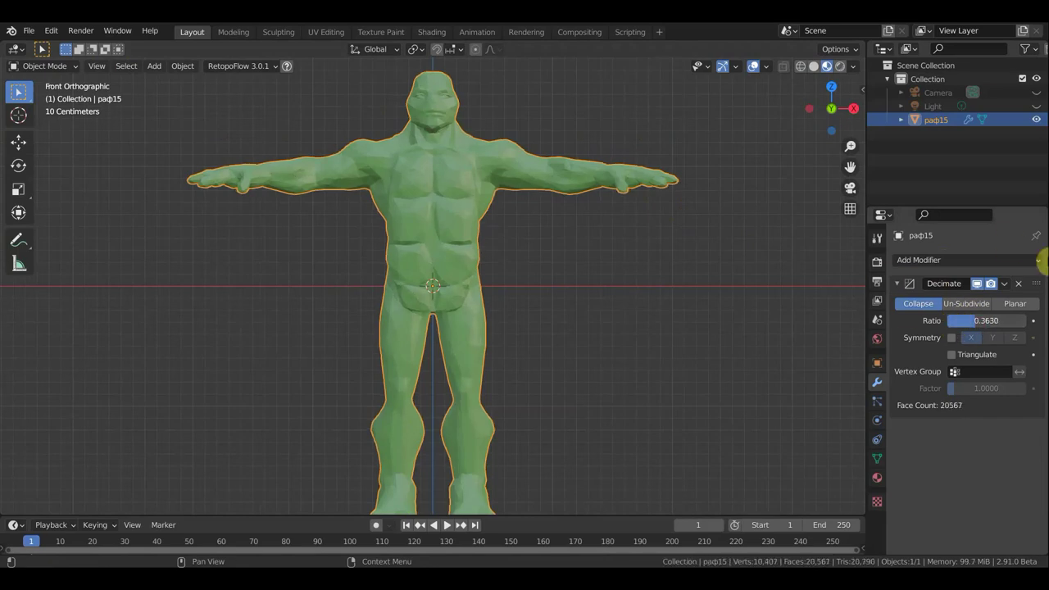
left_click(1006, 284)
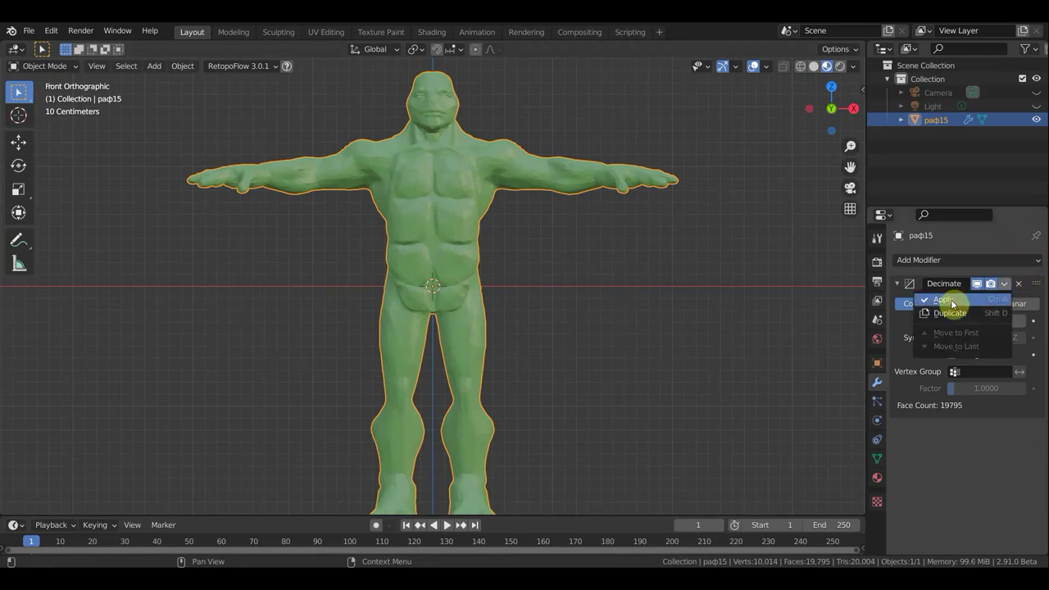
left_click(923, 298)
scroll(393, 132, "down", 3)
- Move the decimated humanoid to the right along X and deselect it
scroll(327, 138, "down", 1)
scroll(224, 128, "up", 1)
scroll(107, 87, "down", 2)
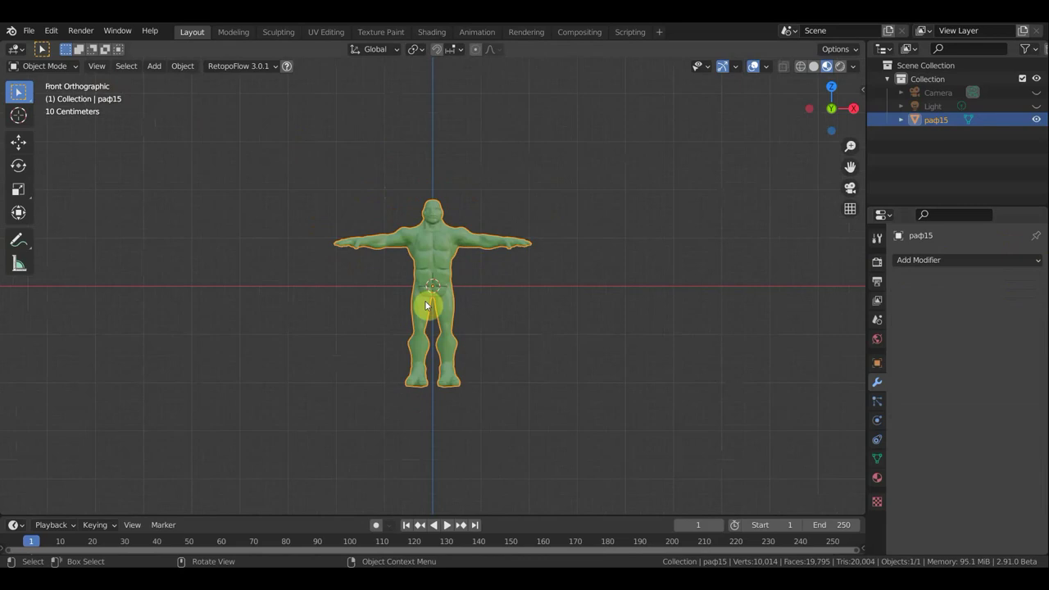
left_click(18, 142)
left_click_drag(489, 286, 742, 307)
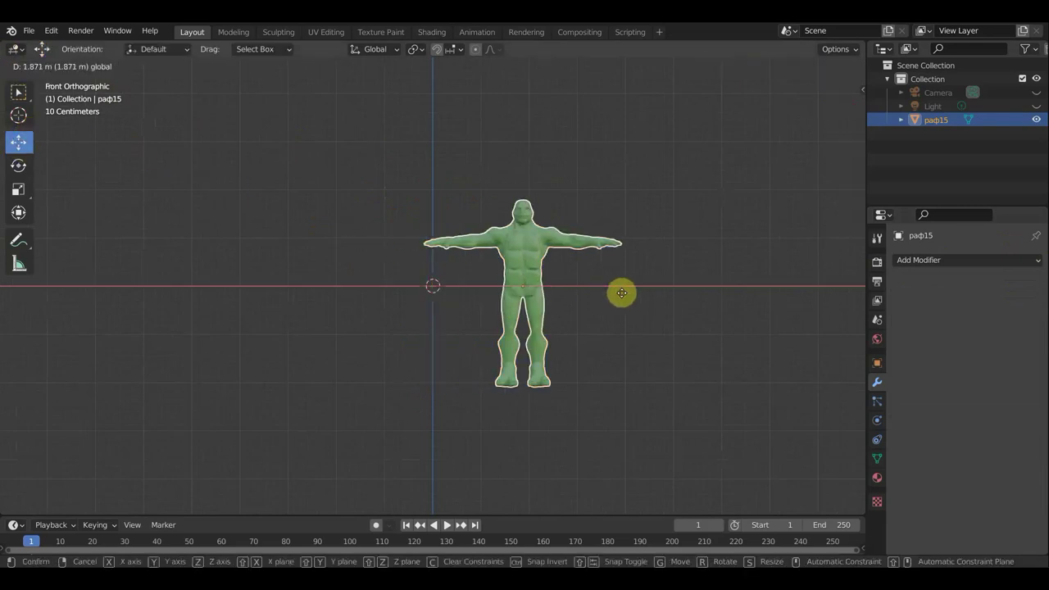
left_click(742, 307)
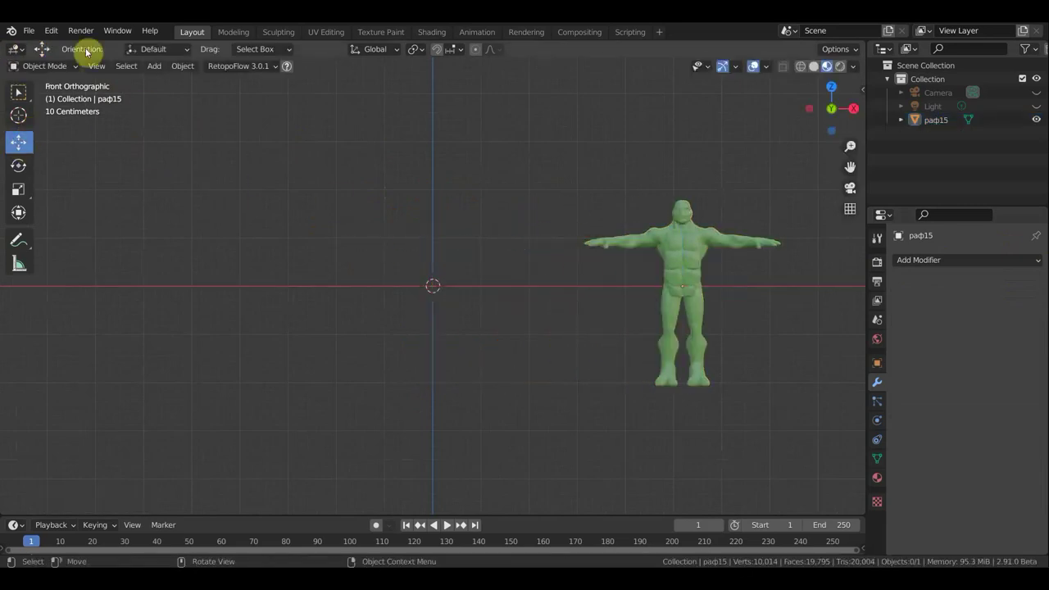
- Import the Wavefront file раф_1.OBJ from the Desktop
left_click(29, 30)
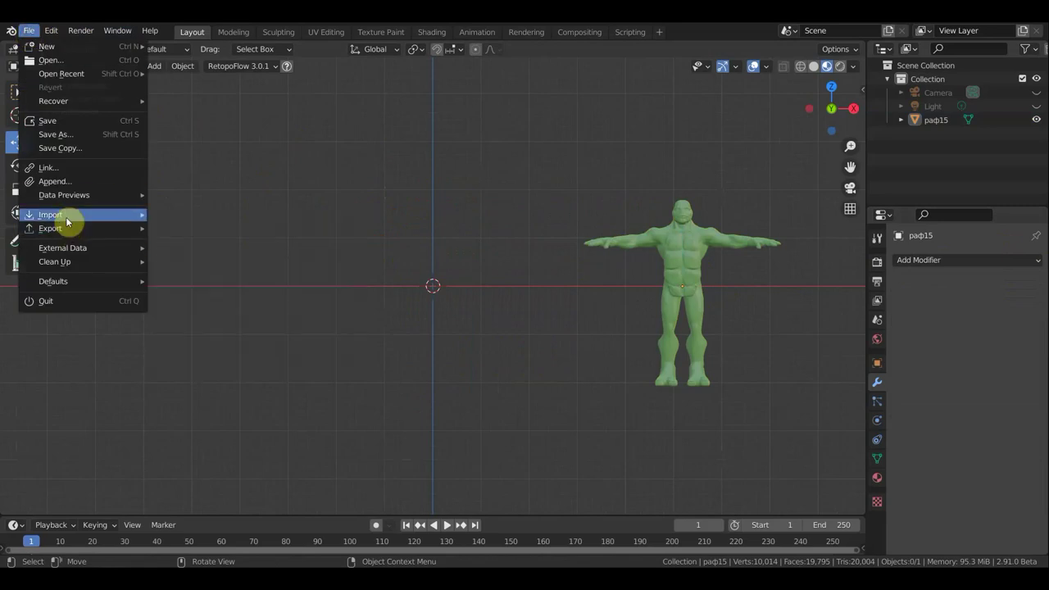
mouse_move(50, 213)
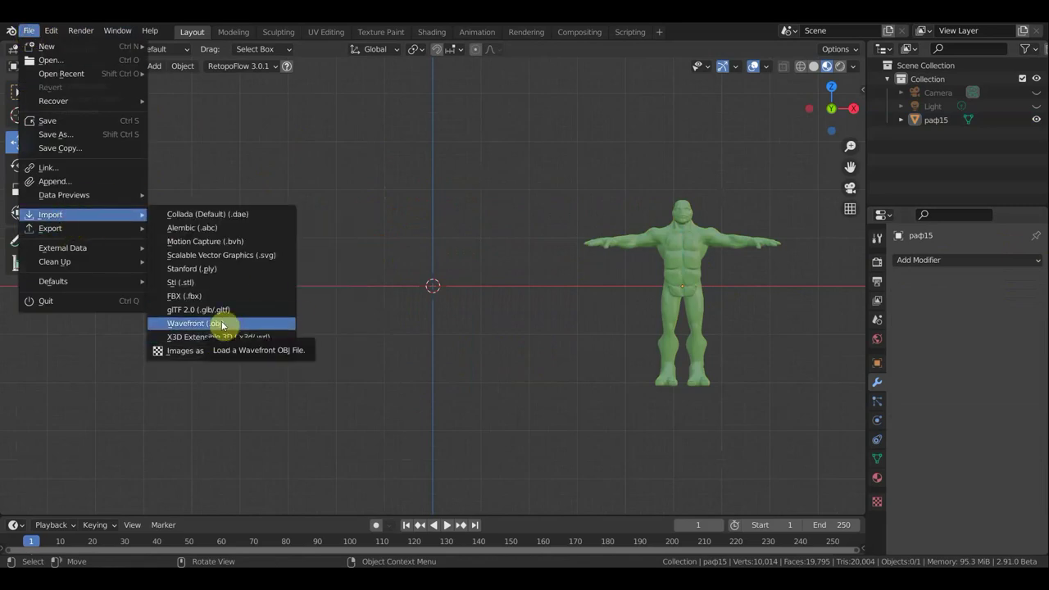
left_click(246, 323)
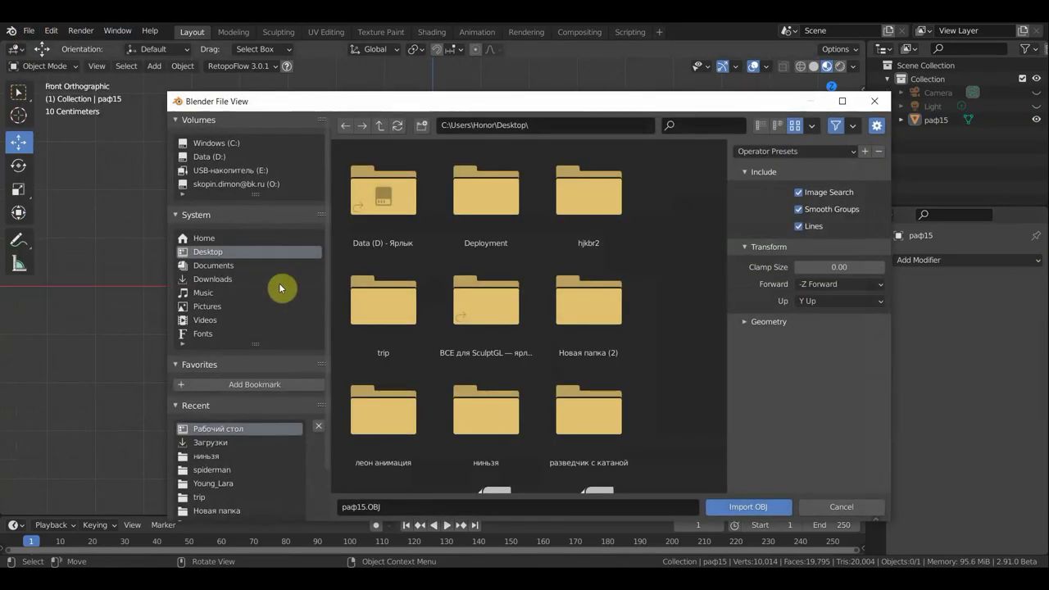
scroll(504, 361, "down", 3)
scroll(507, 366, "down", 3)
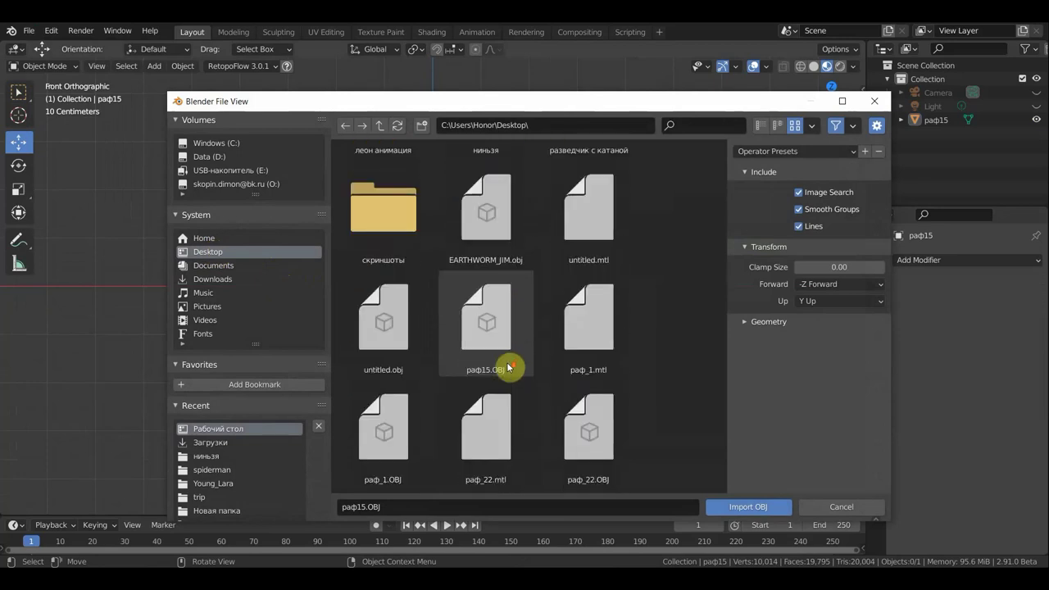
left_click(596, 460)
left_click(381, 458)
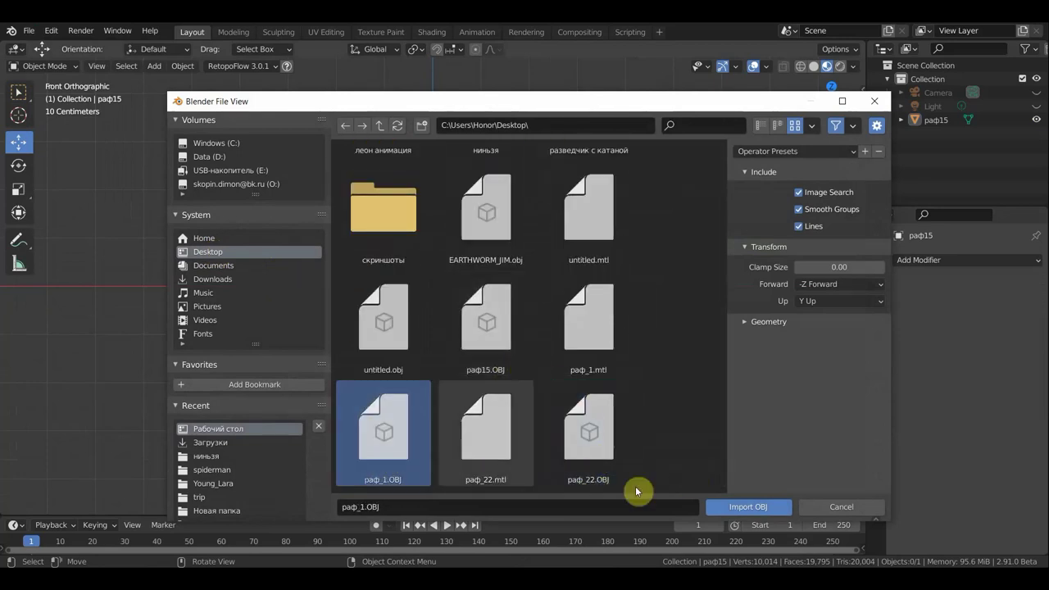
left_click(748, 506)
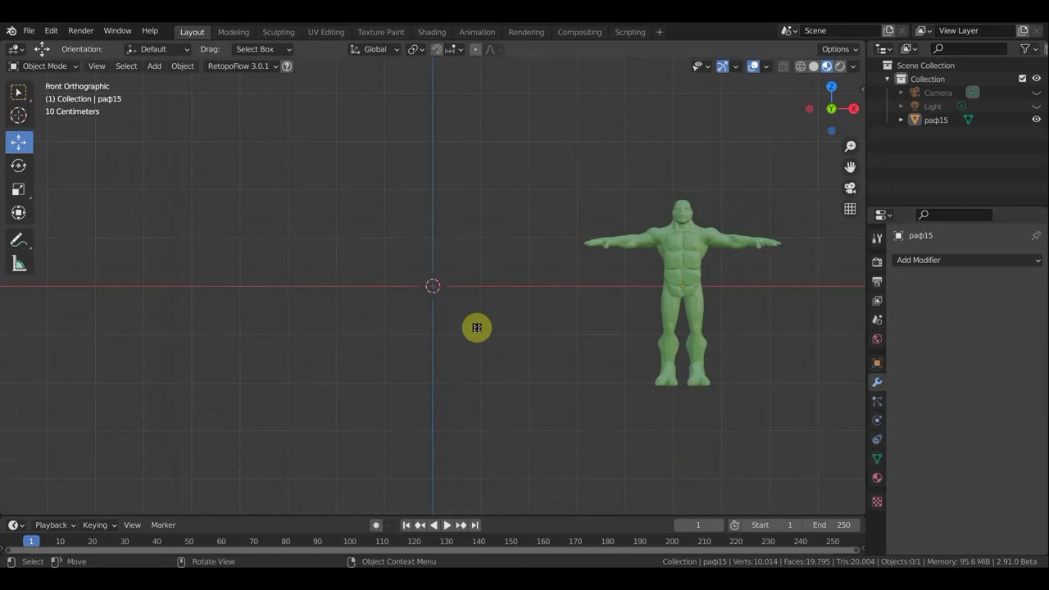
- Frame the imported model, switch to wireframe, and centre both figures
key("KP_Decimal")
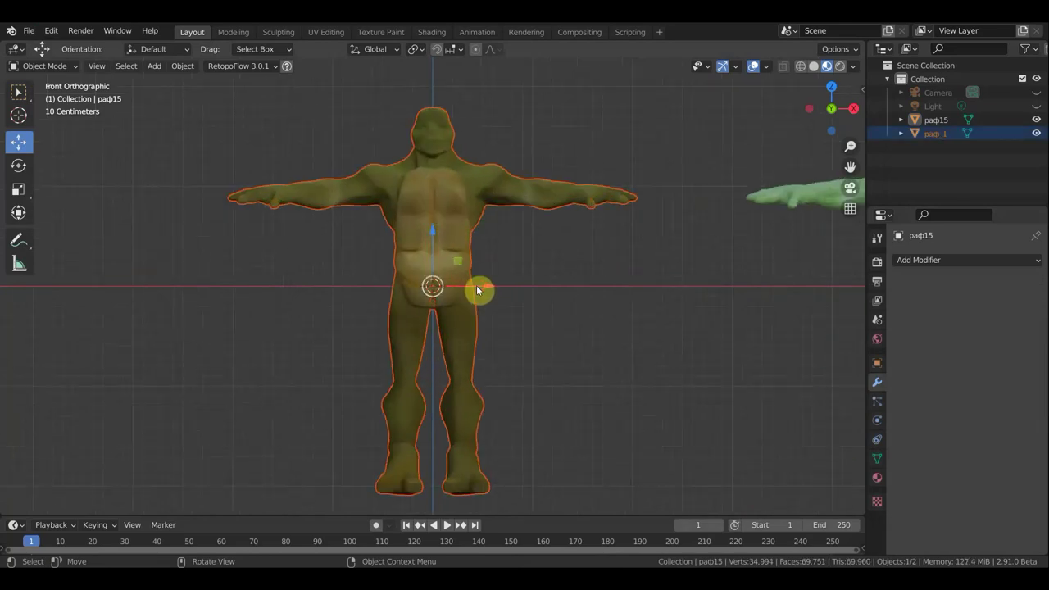
scroll(491, 285, "up", 1)
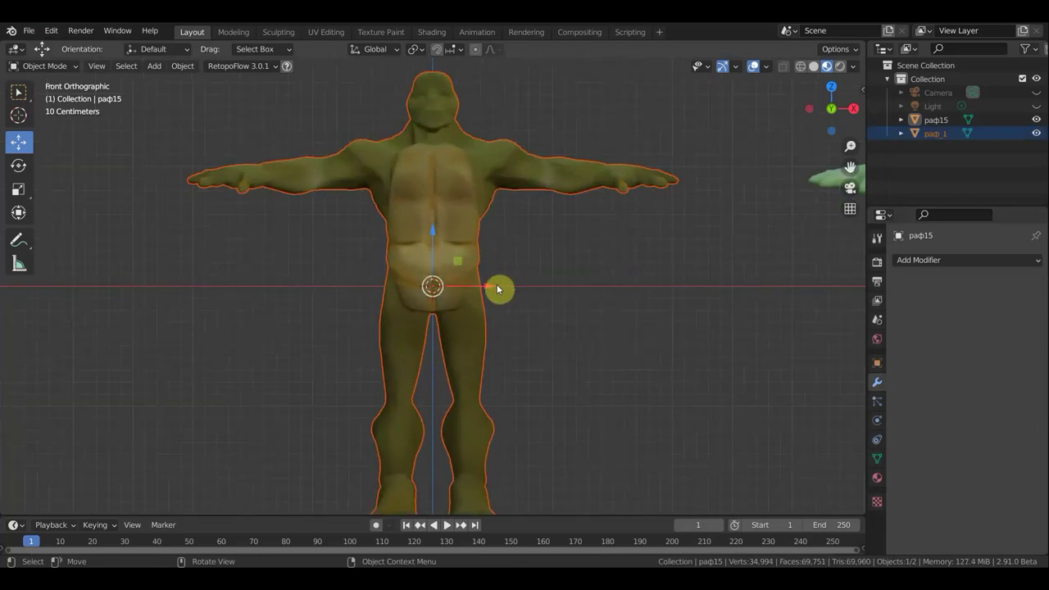
left_click(801, 68)
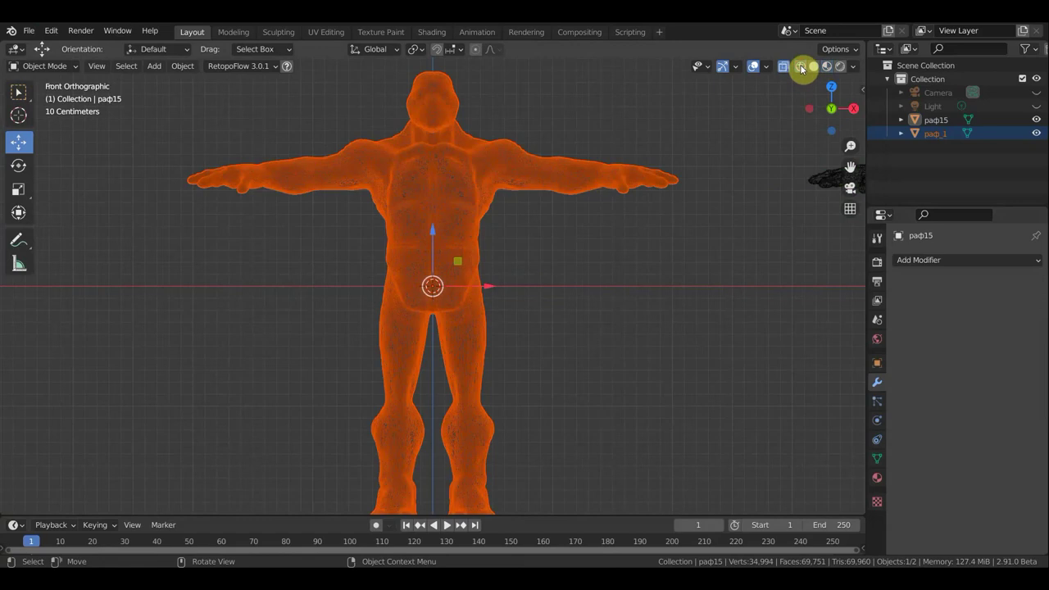
scroll(580, 238, "up", 2)
scroll(584, 240, "up", 2)
scroll(583, 238, "up", 3)
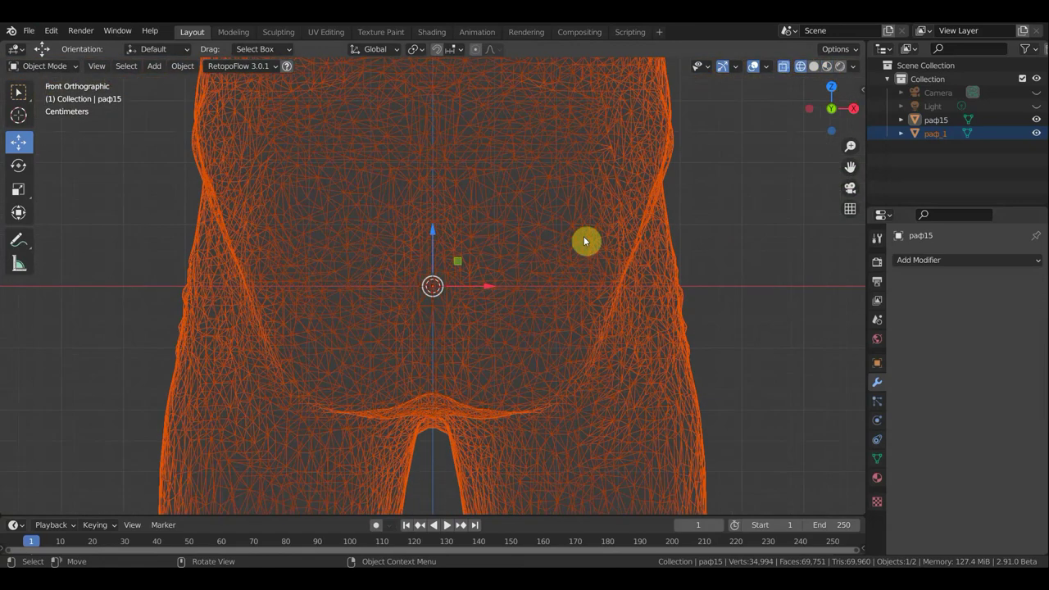
scroll(583, 238, "down", 3)
scroll(590, 240, "down", 6)
scroll(593, 241, "down", 3)
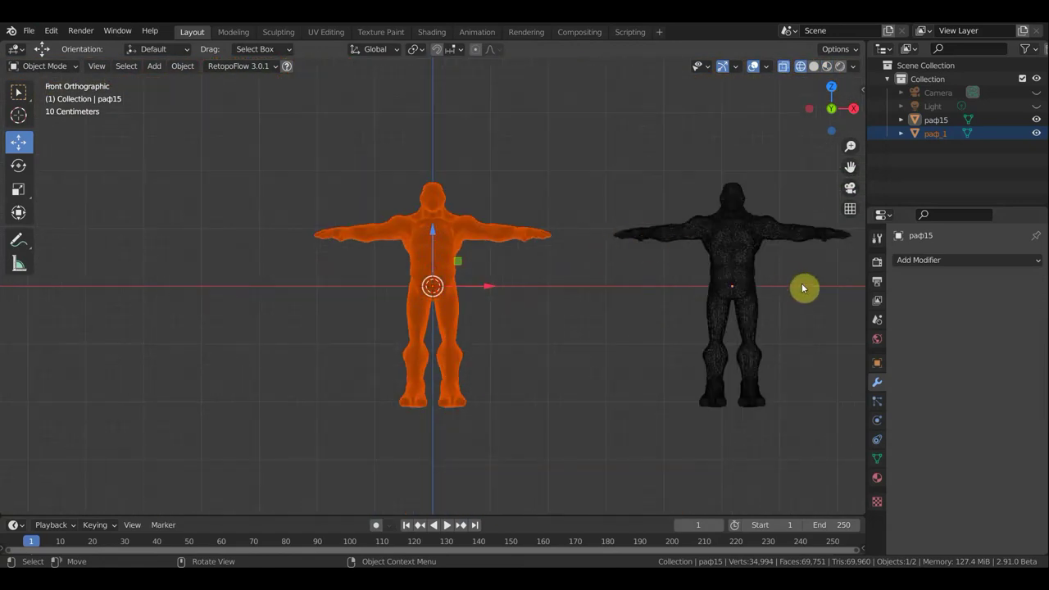
middle_click_drag(745, 290, 645, 284, "shift")
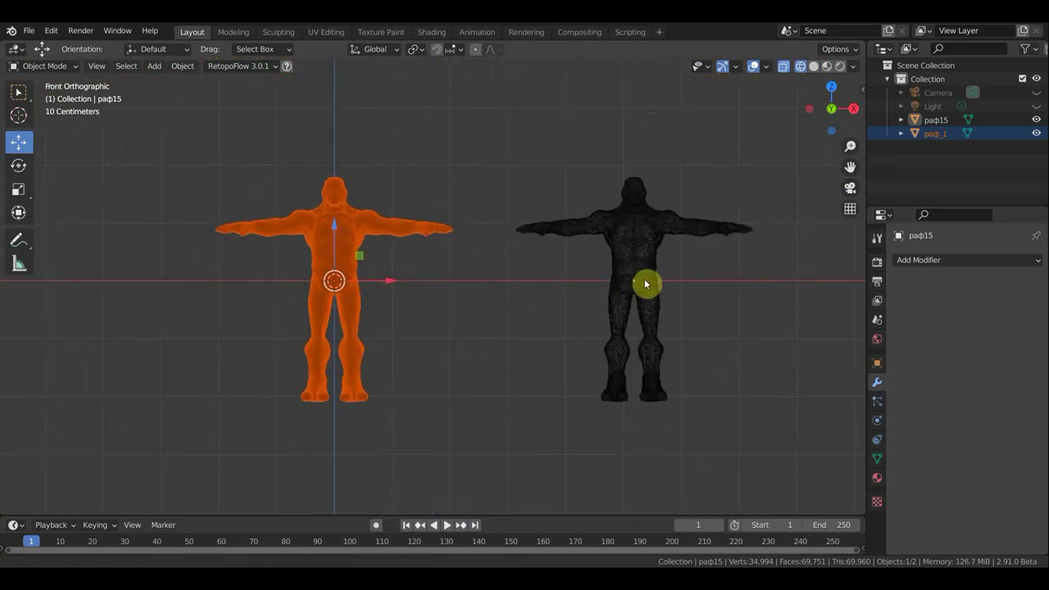
- Select both figures and zoom, pan and orbit to compare their leg and torso meshes
left_click(770, 437)
key("a")
scroll(768, 420, "up", 3)
scroll(760, 415, "up", 2)
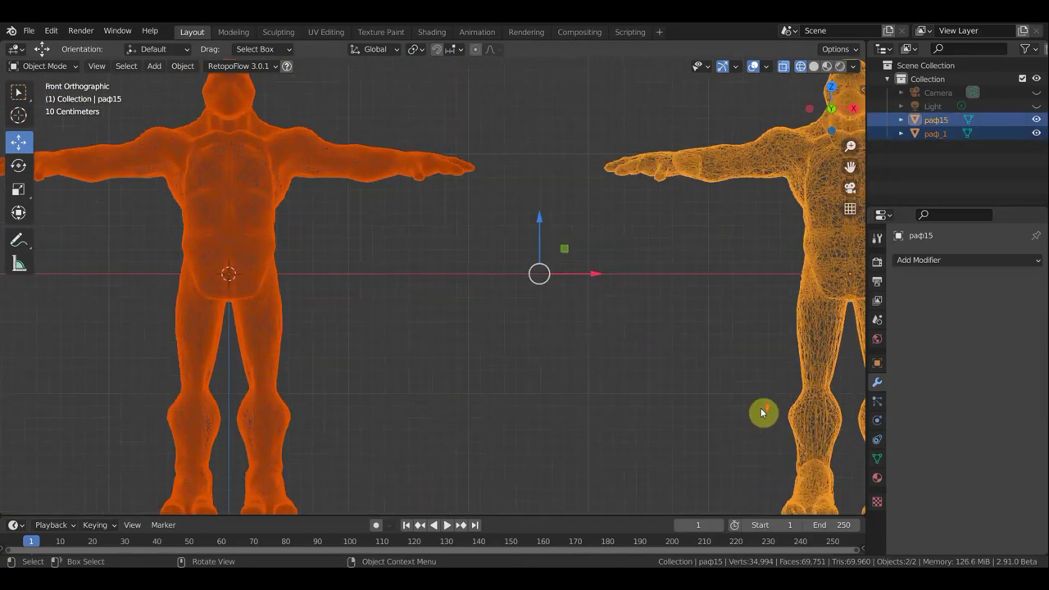
scroll(753, 412, "down", 1)
scroll(677, 391, "down", 1)
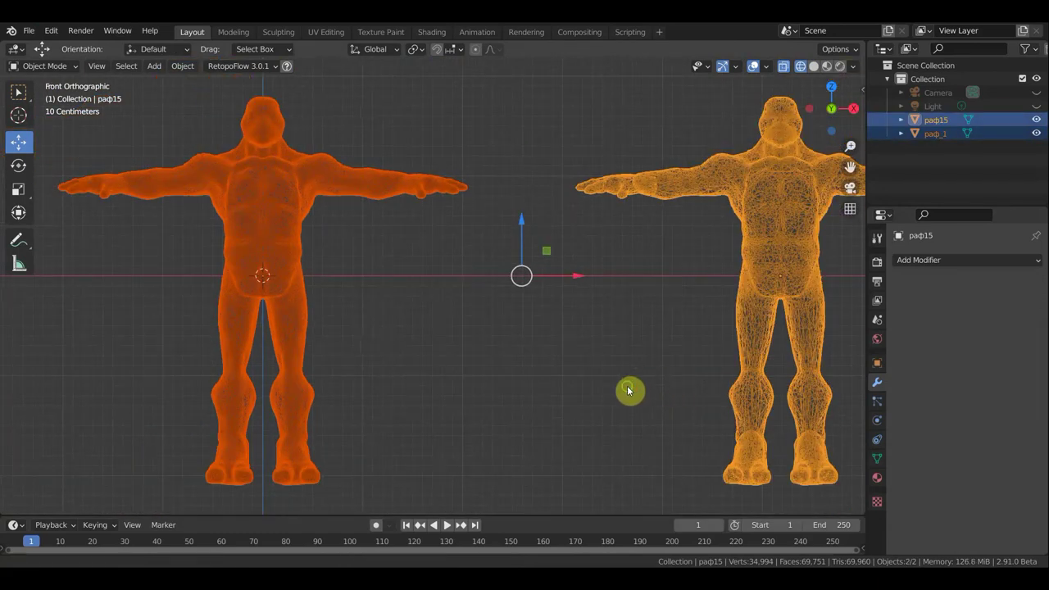
middle_click_drag(655, 386, 568, 386, "shift")
scroll(570, 385, "up", 1)
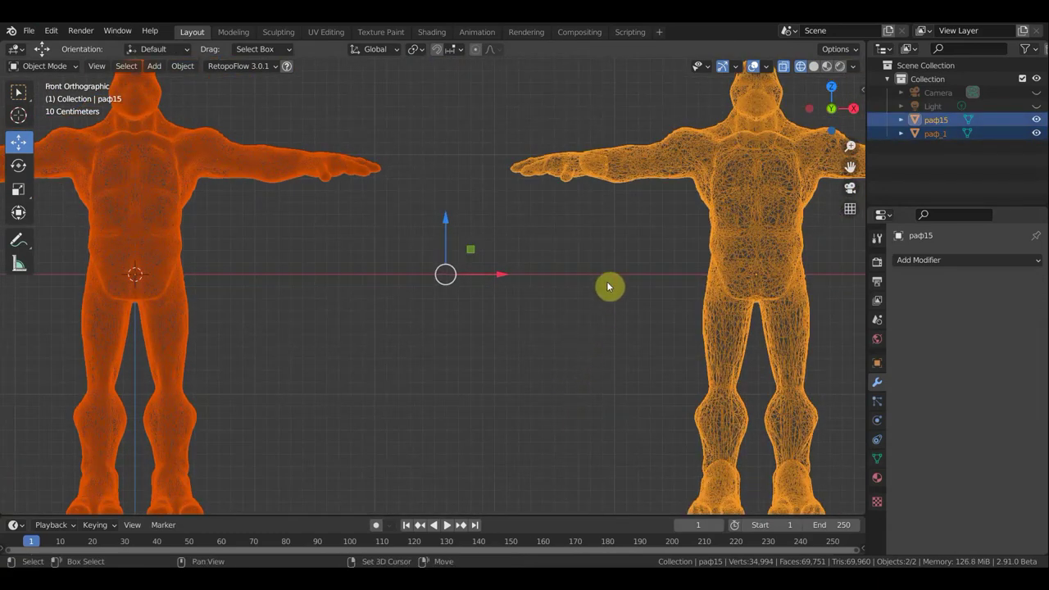
middle_click_drag(585, 358, 389, 263, "shift")
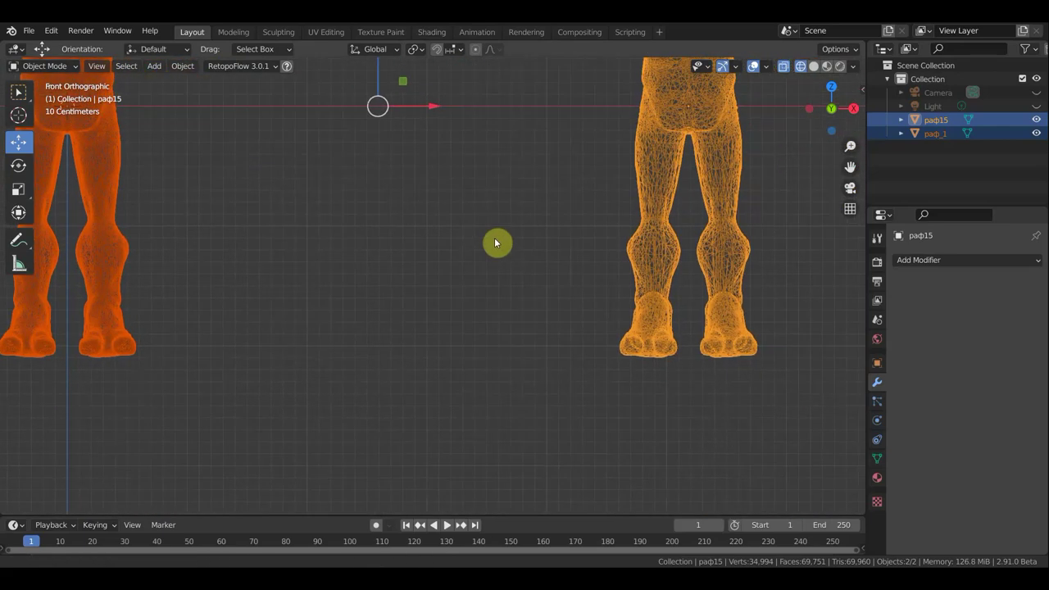
scroll(742, 258, "up", 5)
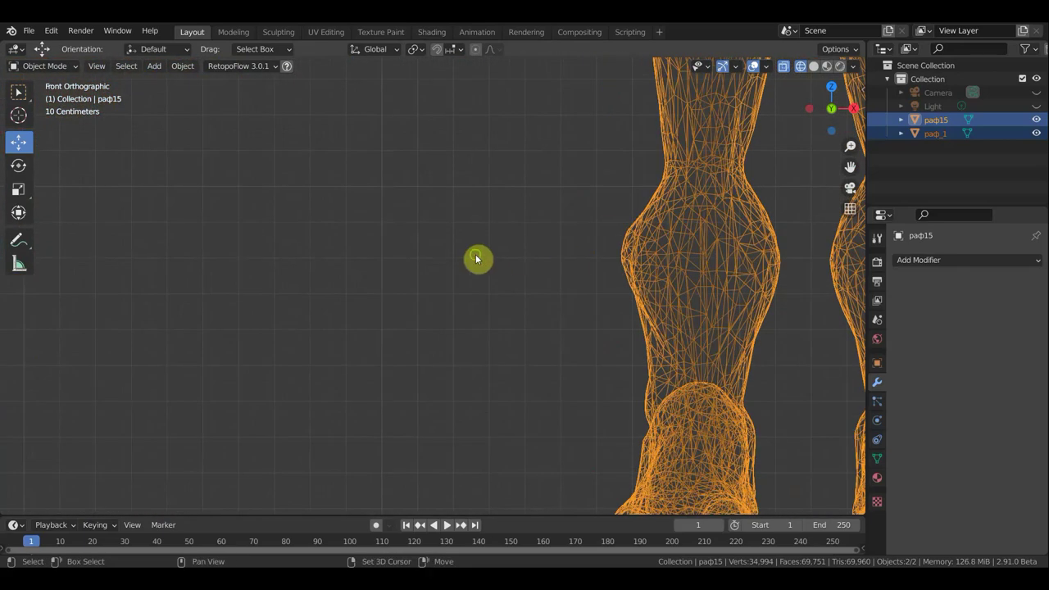
middle_click_drag(475, 259, 310, 258, "shift")
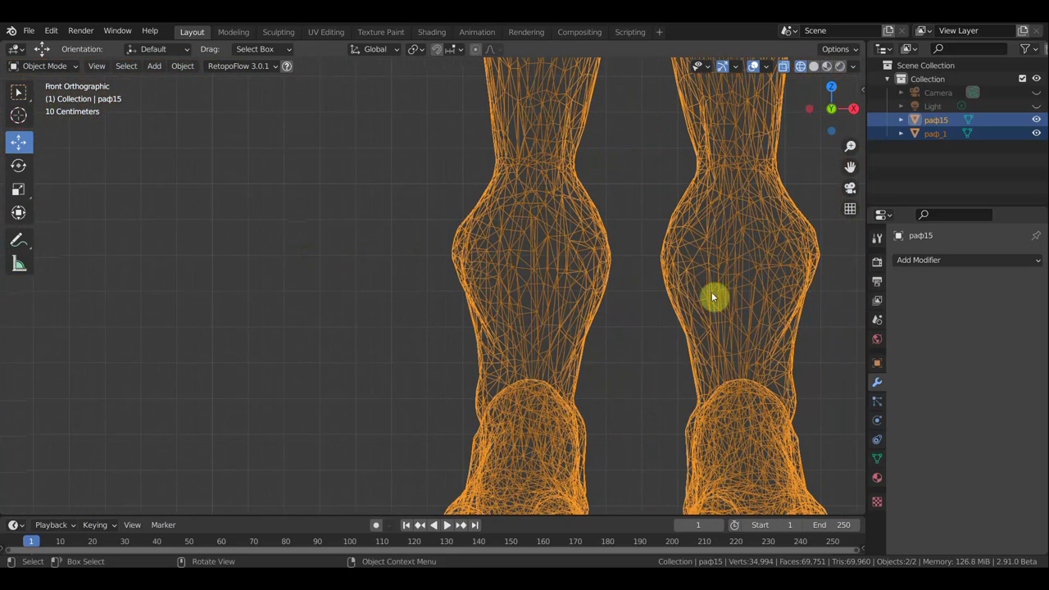
mouse_move(672, 315)
middle_mouse_down()
mouse_move(618, 334)
mouse_move(627, 323)
middle_mouse_up()
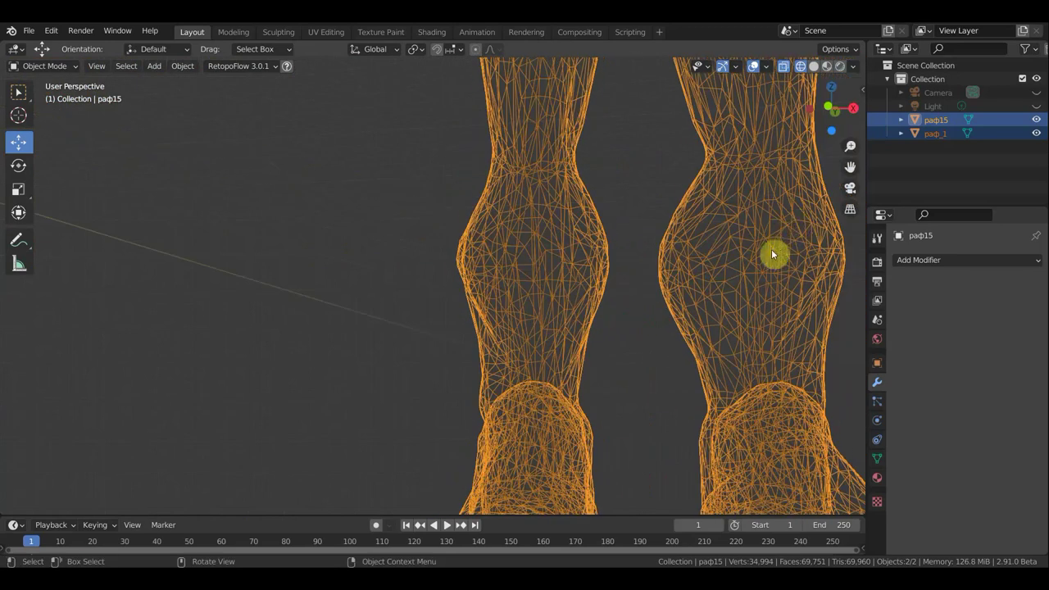
scroll(771, 254, "down", 2)
scroll(738, 259, "down", 3)
scroll(717, 279, "up", 1)
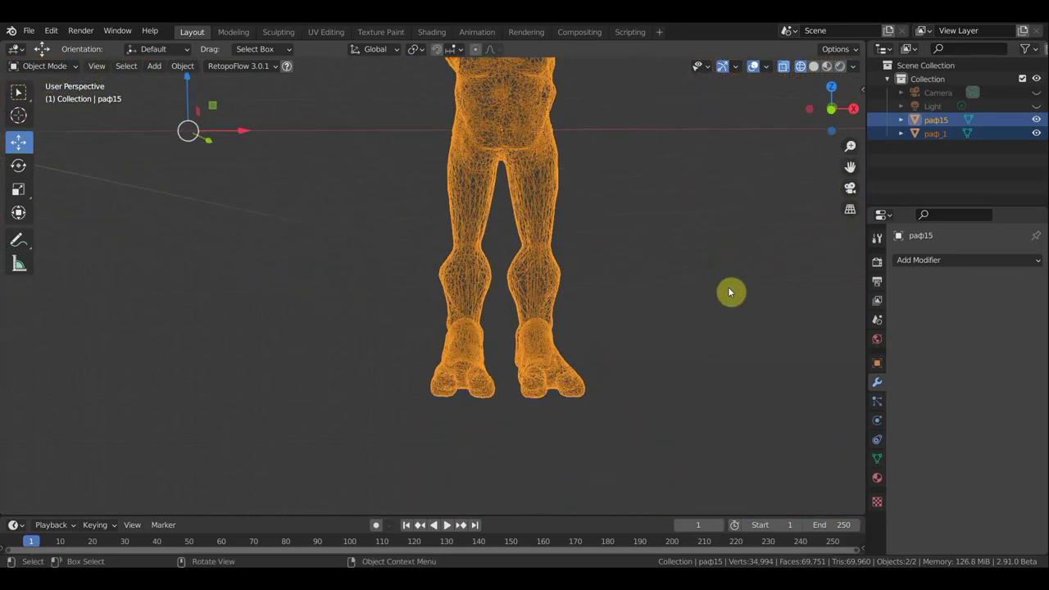
middle_click_drag(691, 284, 363, 356)
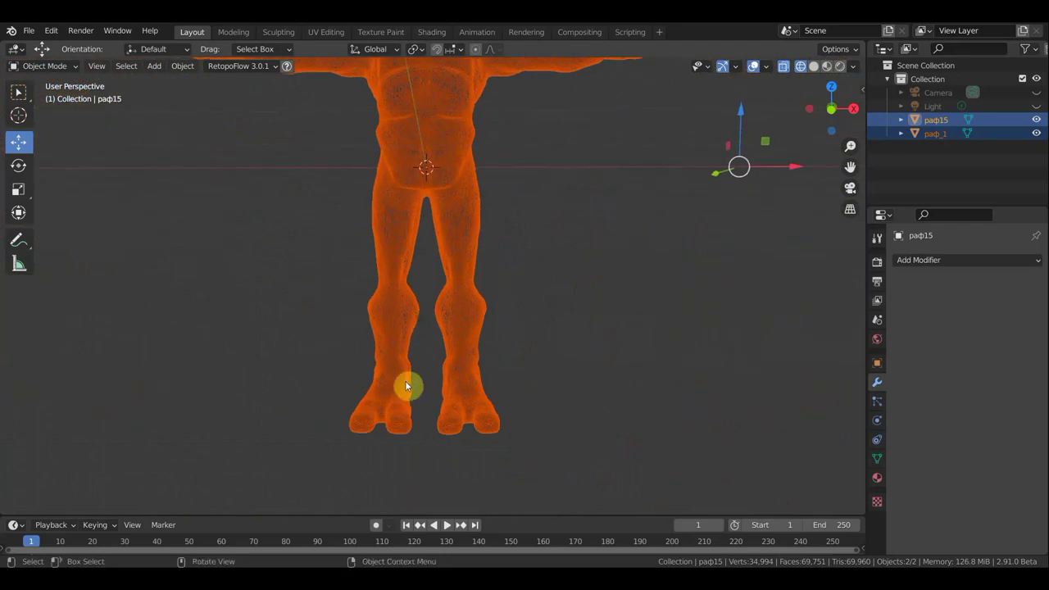
- Select раф_1 and orbit to view its legs from another angle
left_click(526, 359)
left_click(466, 349)
scroll(545, 371, "up", 1)
scroll(546, 369, "up", 2)
scroll(547, 370, "up", 1)
scroll(546, 369, "up", 3)
mouse_move(747, 233)
middle_mouse_down()
mouse_move(693, 376)
mouse_move(619, 387)
mouse_move(693, 397)
middle_mouse_up()
scroll(401, 253, "down", 4)
scroll(524, 255, "down", 5)
scroll(536, 278, "down", 2)
- Pan to the right figure раф15, box-select it and delete it
mouse_move(538, 290)
middle_mouse_down("shift")
mouse_move(511, 385)
mouse_move(454, 332)
middle_mouse_up("shift")
scroll(728, 483, "down", 4)
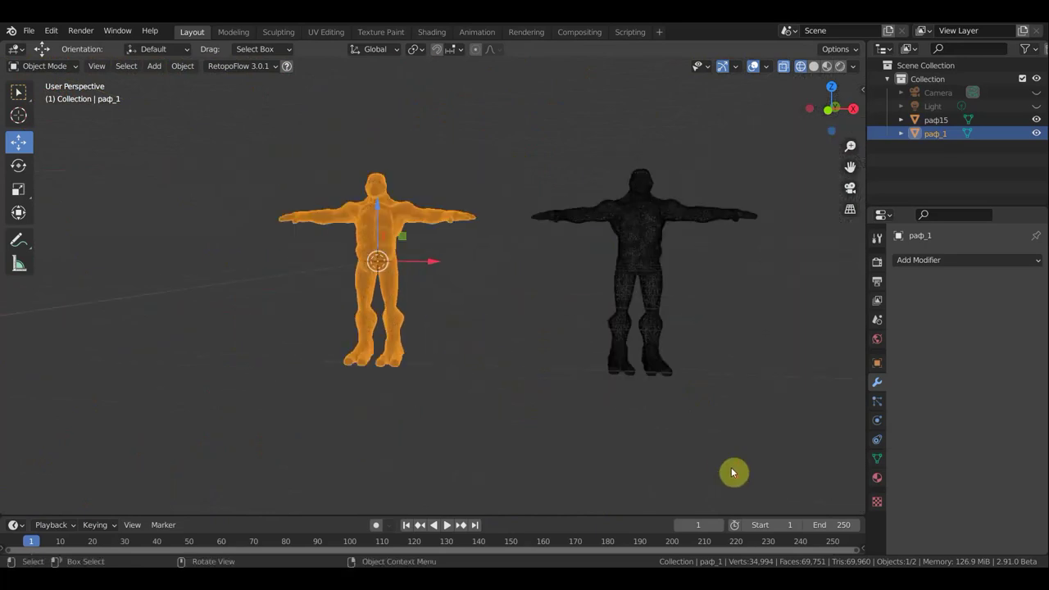
left_click_drag(757, 430, 486, 154)
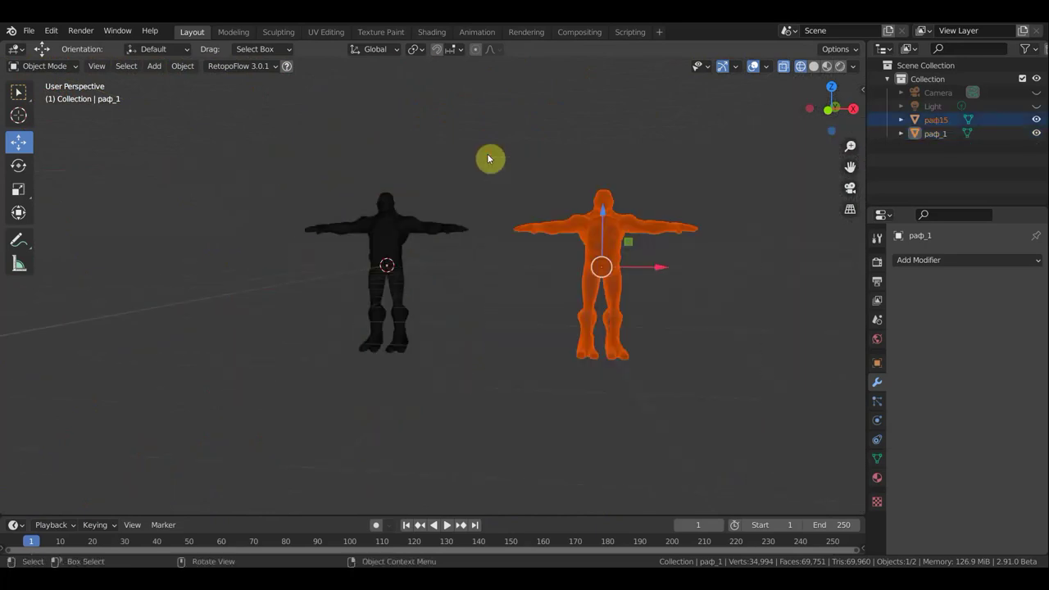
key("Delete")
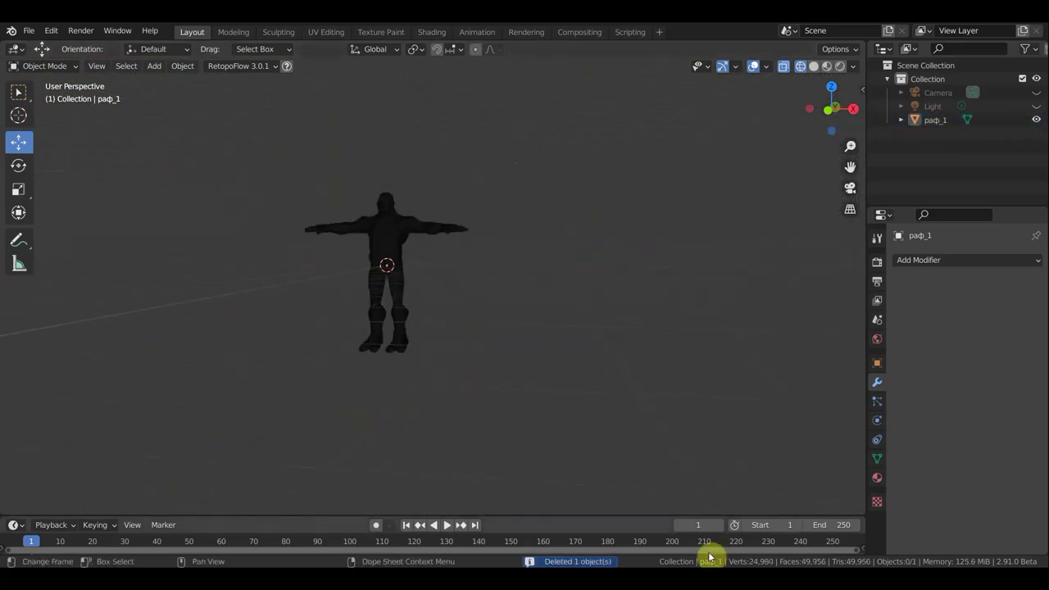
- Select раф_1, invert the selection, and restore the deleted раф15
scroll(447, 393, "up", 4)
left_click(371, 354)
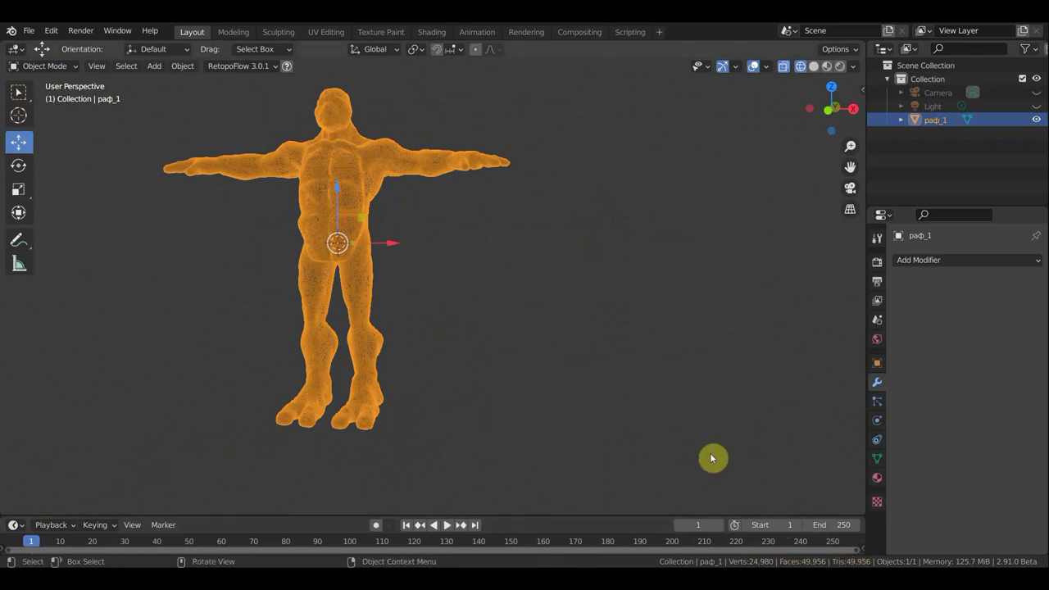
key("ctrl+i")
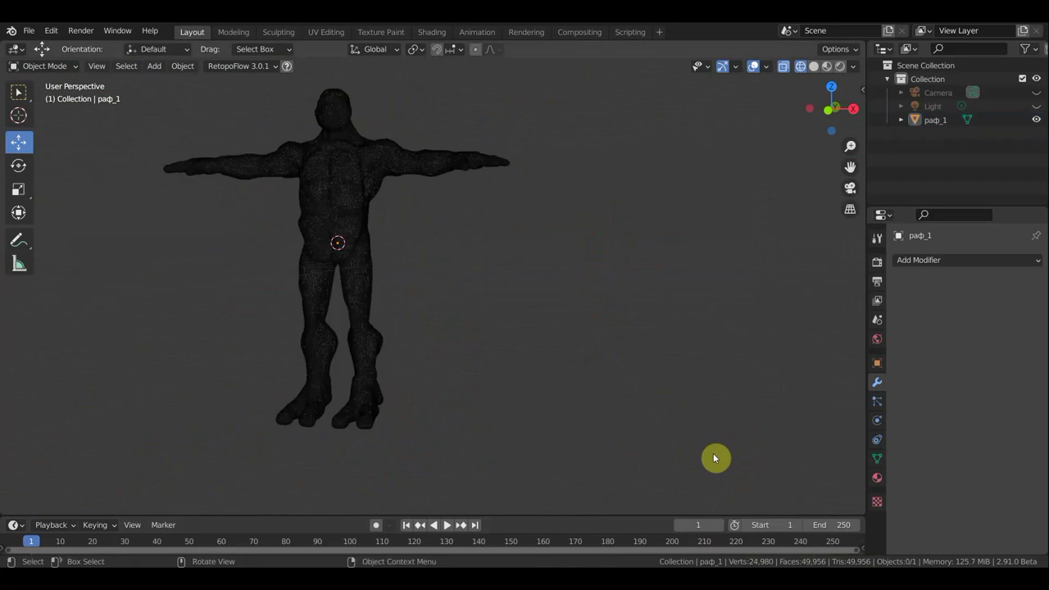
key("ctrl+v")
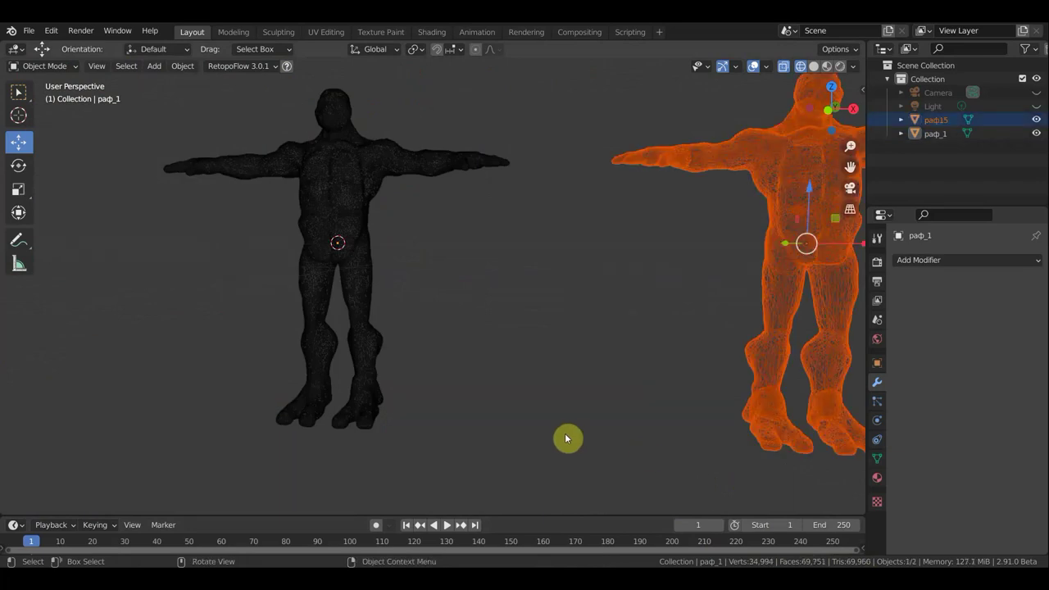
- Box-select and delete раф_1, then restore it
scroll(641, 451, "down", 3)
left_click_drag(550, 440, 188, 134)
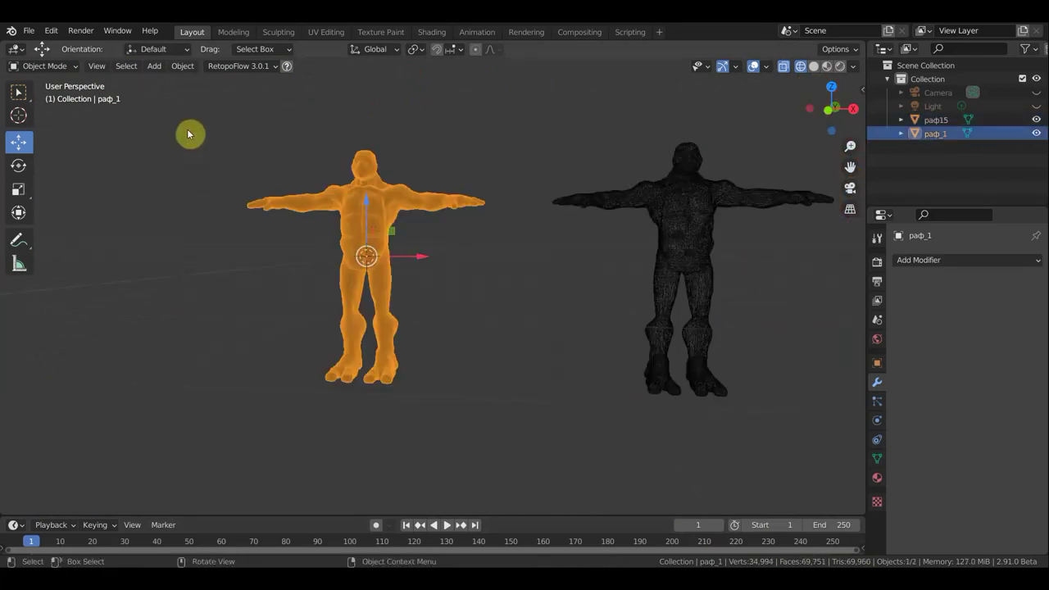
key("Delete")
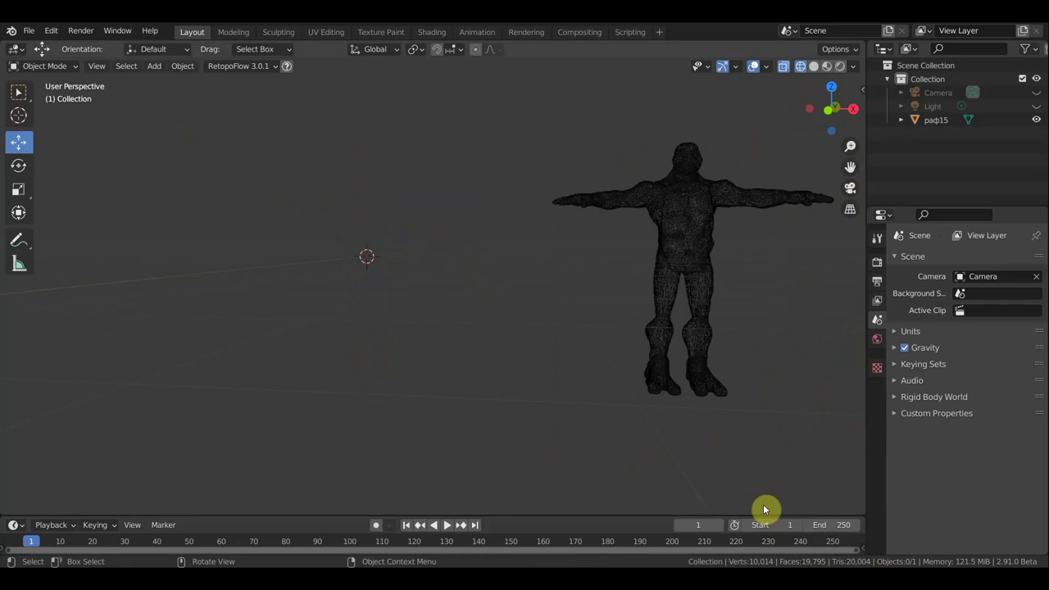
scroll(737, 442, "down", 2)
scroll(695, 410, "down", 1)
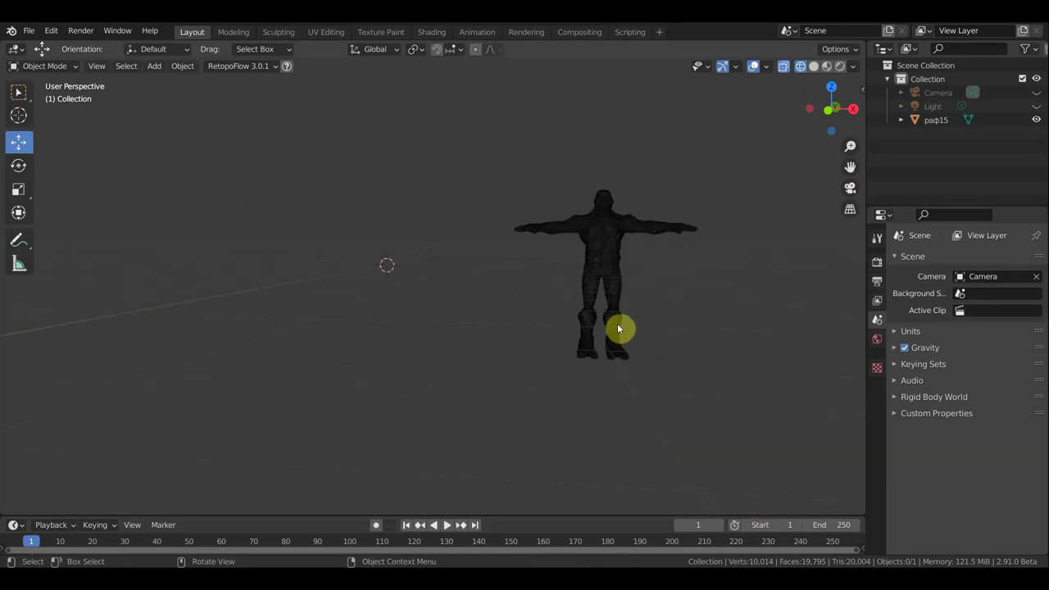
left_click(620, 328)
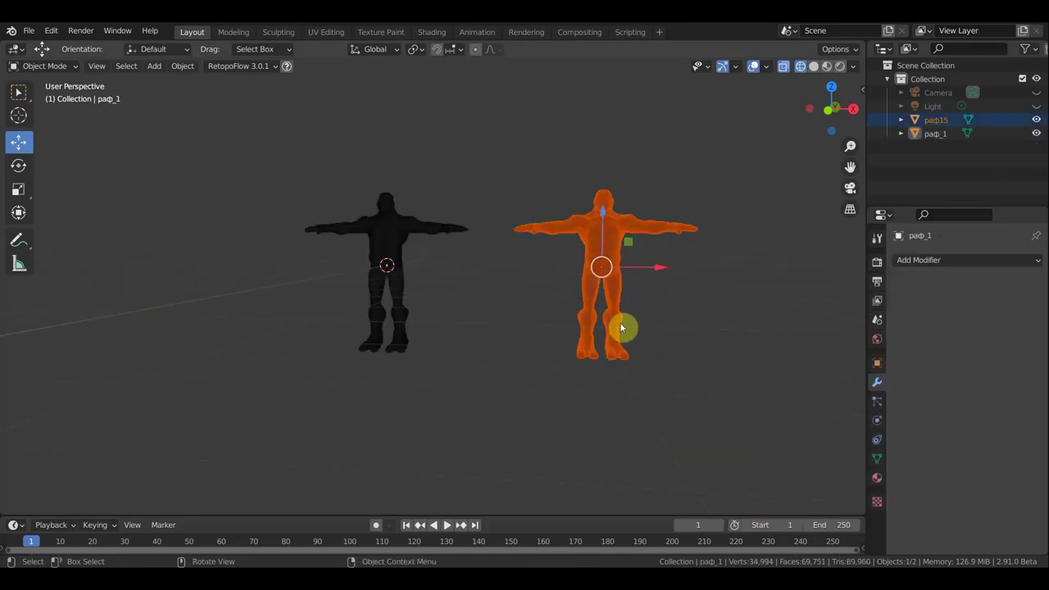
- In front view, move раф_1 5.716 m left along X
key("KP_1")
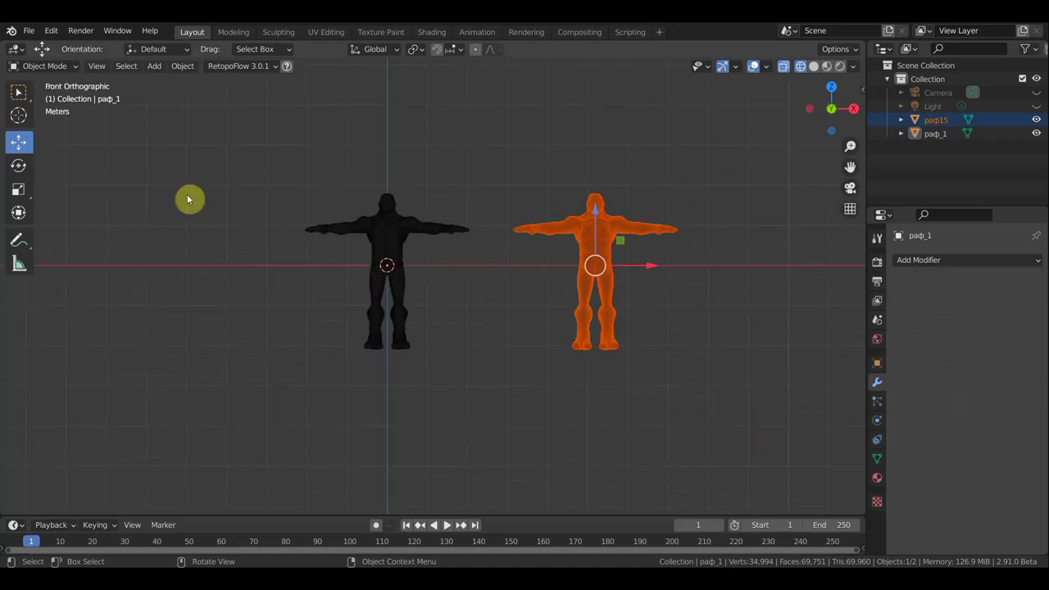
scroll(131, 178, "up", 2)
scroll(136, 178, "down", 2)
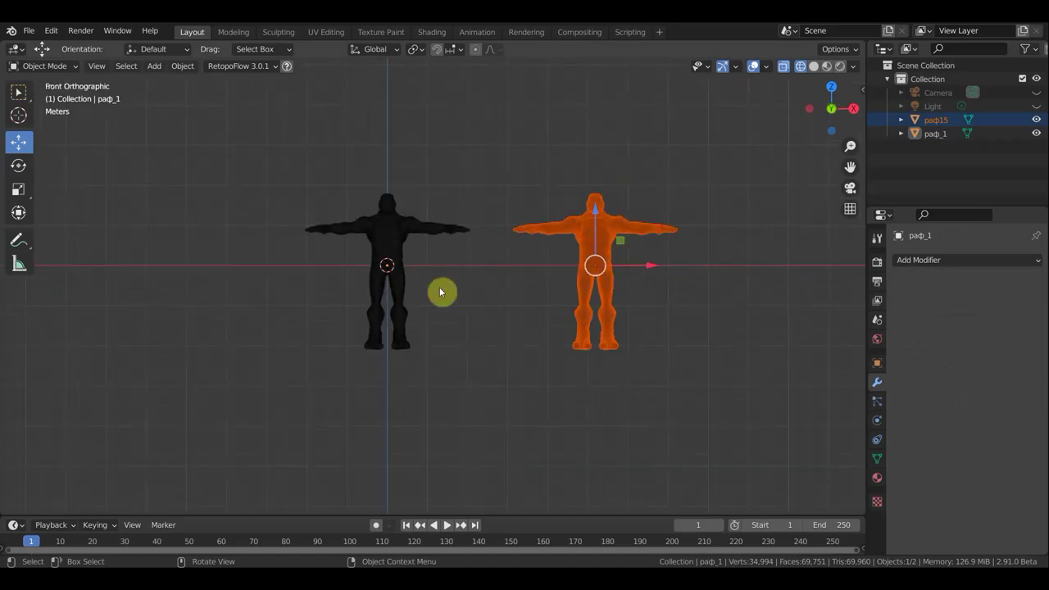
left_click(401, 236)
left_click_drag(433, 264, 174, 265)
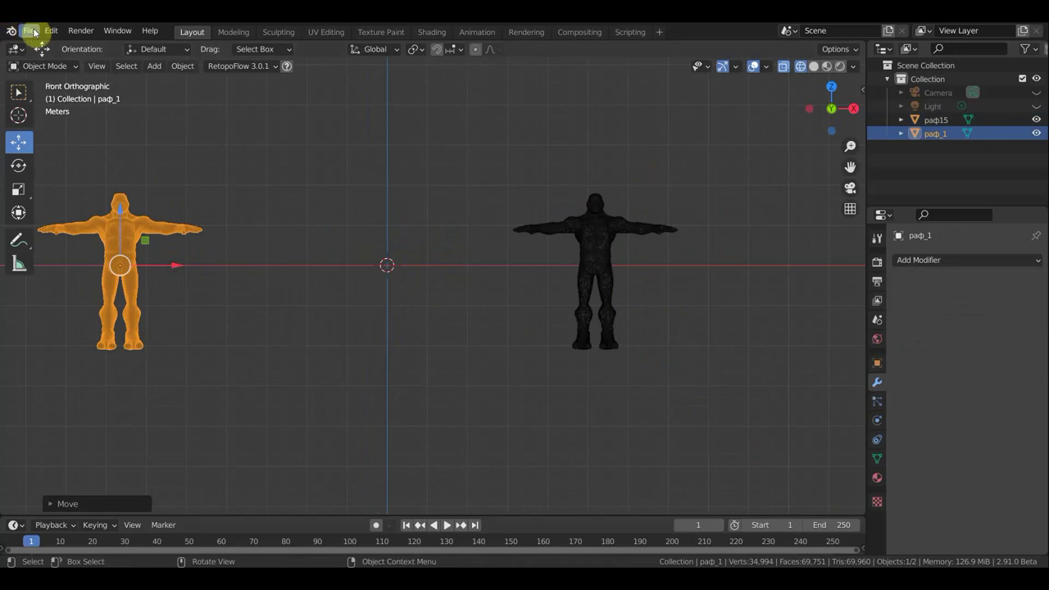
- Import the Wavefront file раф_22.OBJ into the scene
left_click(28, 30)
mouse_move(50, 214)
left_click(233, 317)
scroll(480, 356, "down", 3)
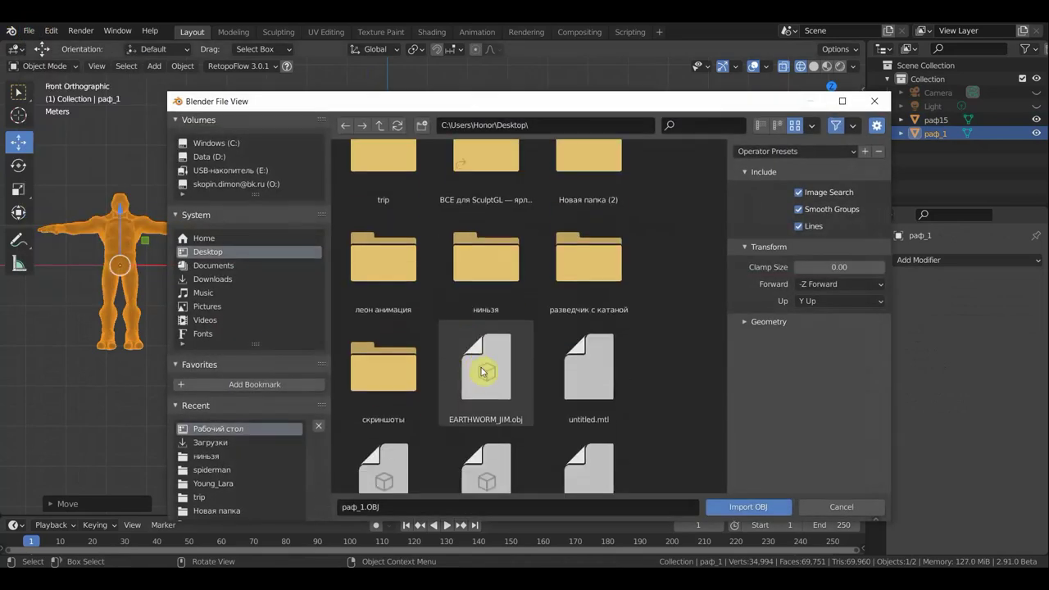
scroll(499, 386, "down", 3)
left_click(606, 438)
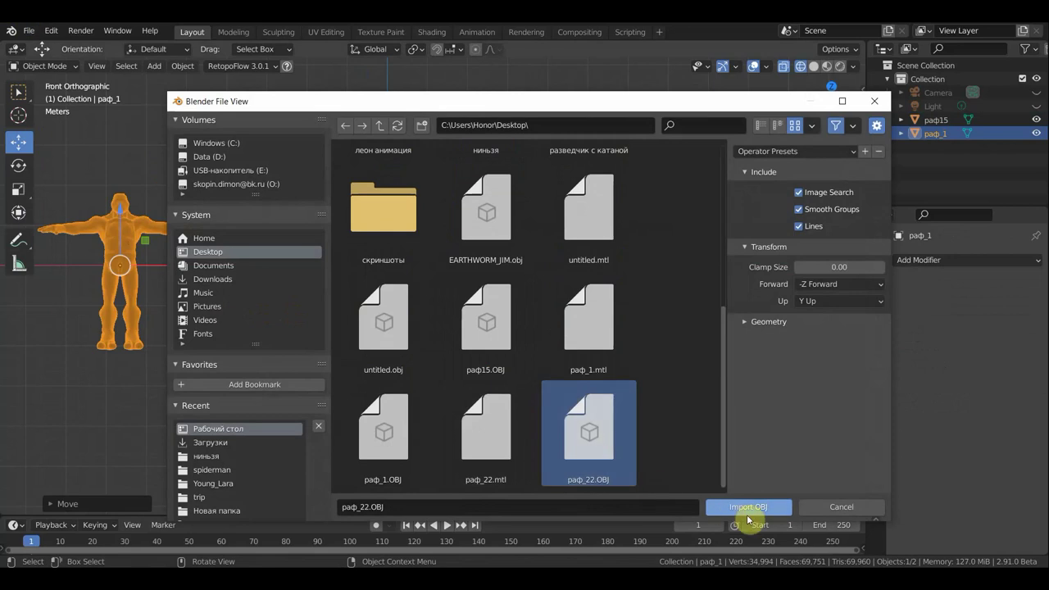
left_click(758, 507)
- Zoom and orbit around раф_22's dense leg mesh, then box-select раф15
scroll(433, 274, "up", 6)
scroll(435, 273, "down", 1)
middle_click_drag(525, 306, 563, 237, "shift")
scroll(525, 311, "up", 2)
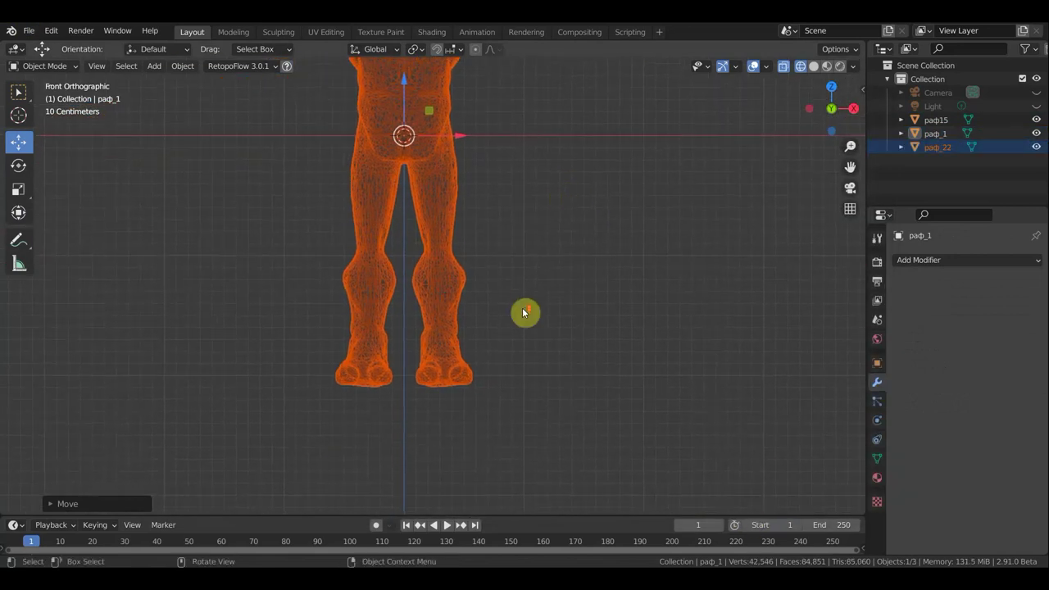
scroll(524, 311, "up", 2)
scroll(497, 288, "up", 2)
mouse_move(544, 304)
middle_mouse_down()
mouse_move(377, 311)
mouse_move(334, 255)
middle_mouse_up()
mouse_move(306, 337)
middle_mouse_down()
mouse_move(597, 370)
mouse_move(455, 372)
middle_mouse_up()
scroll(456, 374, "up", 4)
mouse_move(437, 301)
middle_mouse_down()
mouse_move(529, 335)
mouse_move(761, 318)
mouse_move(530, 213)
middle_mouse_up()
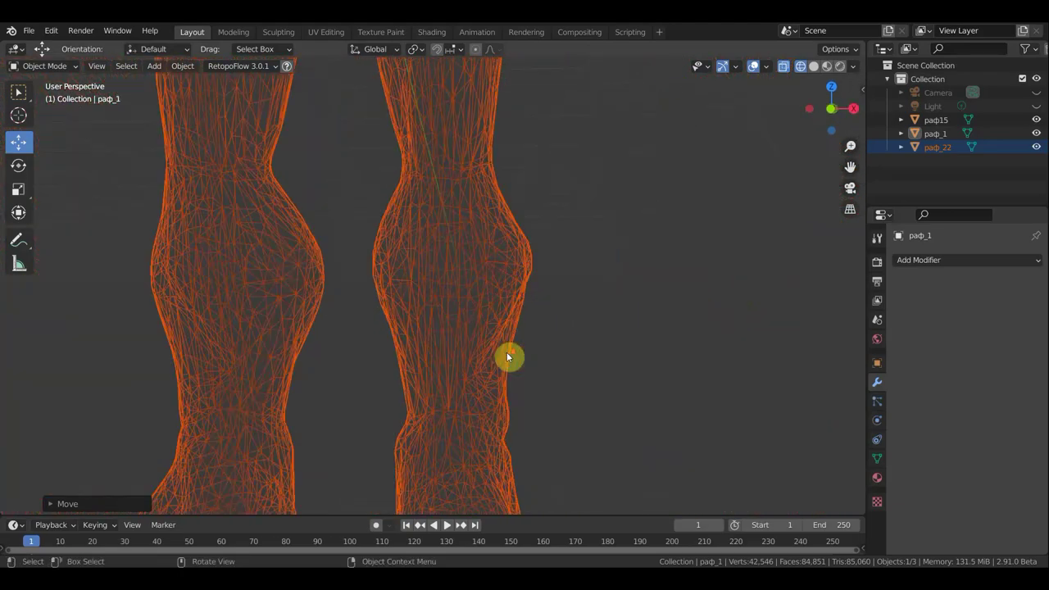
scroll(507, 355, "down", 4)
scroll(597, 390, "down", 3)
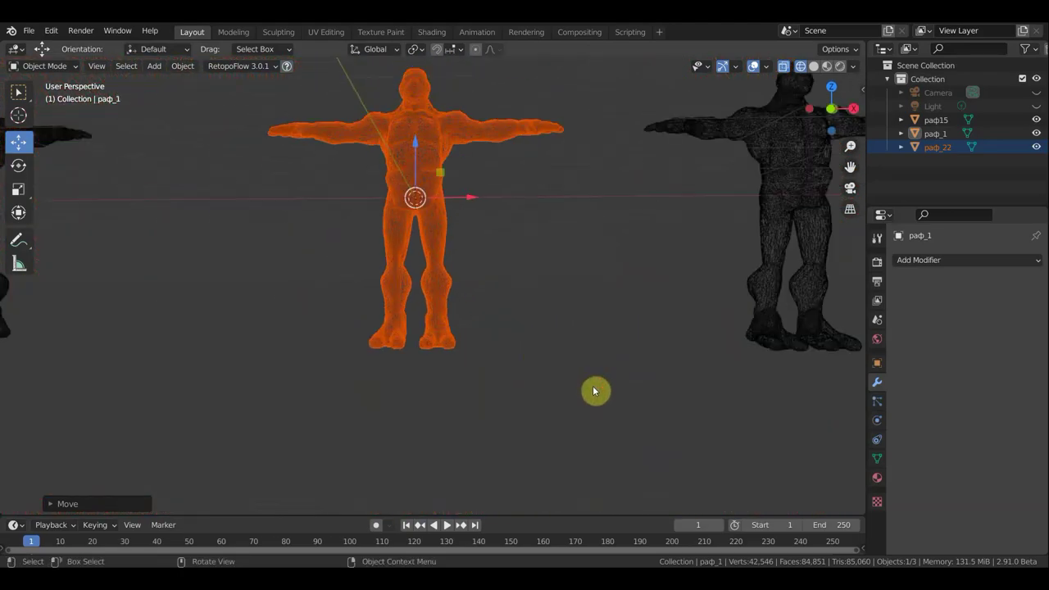
scroll(602, 384, "down", 2)
mouse_move(682, 348)
left_mouse_down()
mouse_move(557, 163)
mouse_move(536, 159)
left_mouse_up()
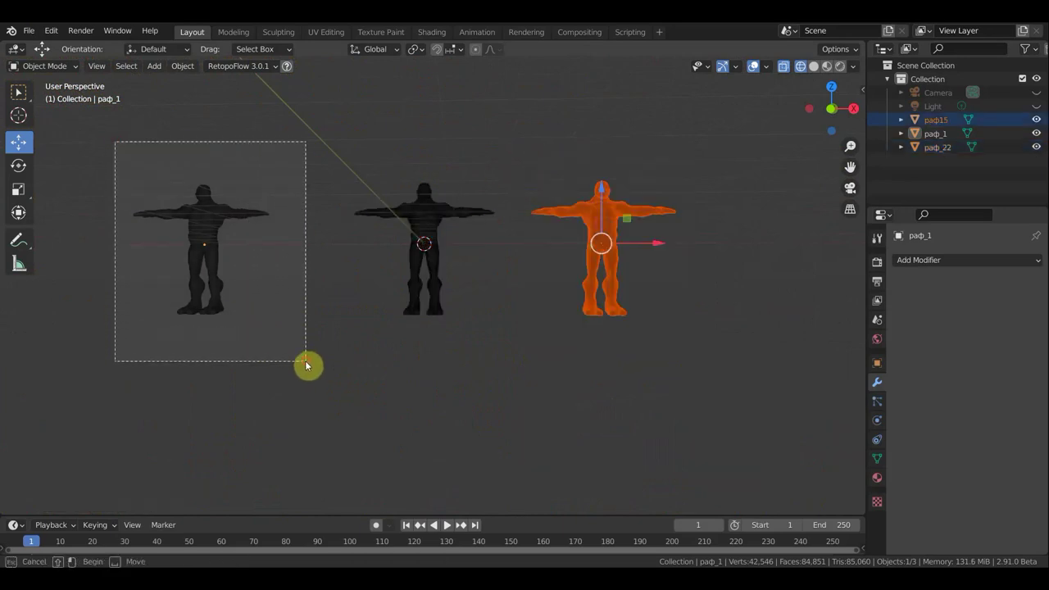
- Delete раф15 and раф_1, then select раф_22 in front view
left_click_drag(137, 171, 306, 363, "shift")
key("Delete")
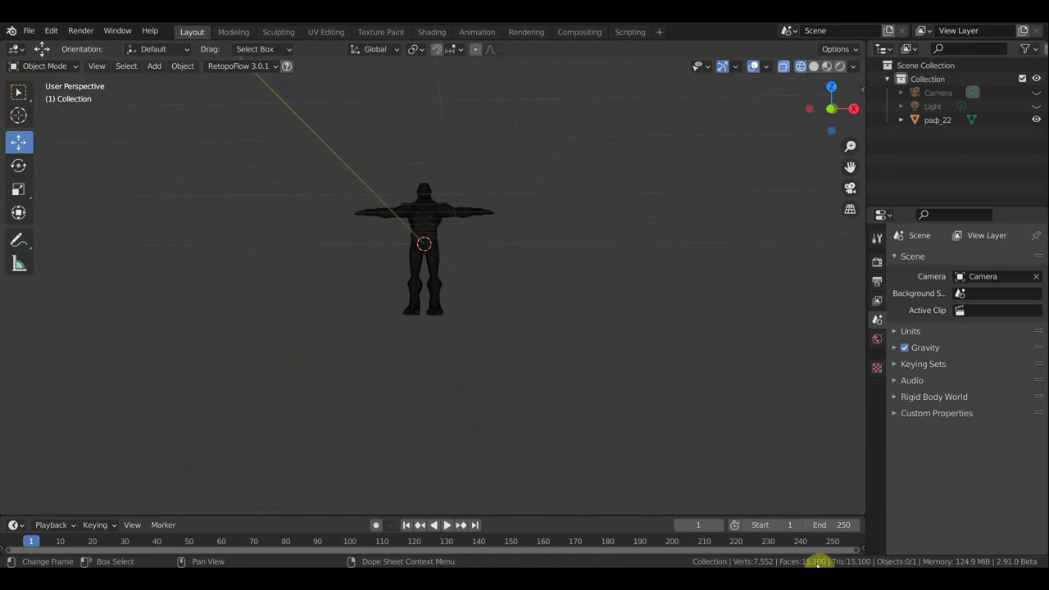
scroll(549, 352, "up", 4)
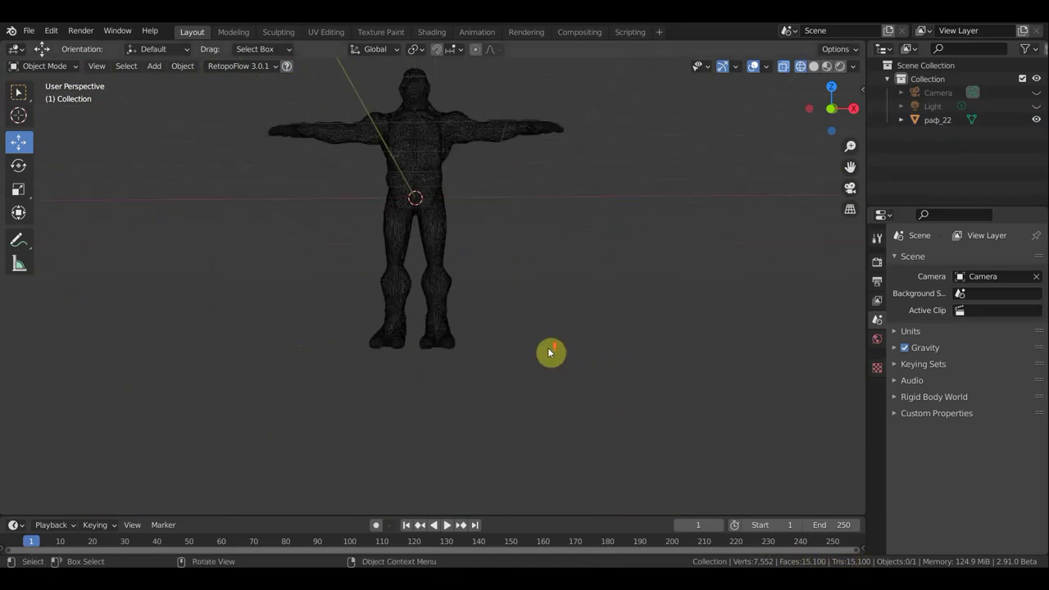
key("KP_1")
scroll(555, 340, "up", 2)
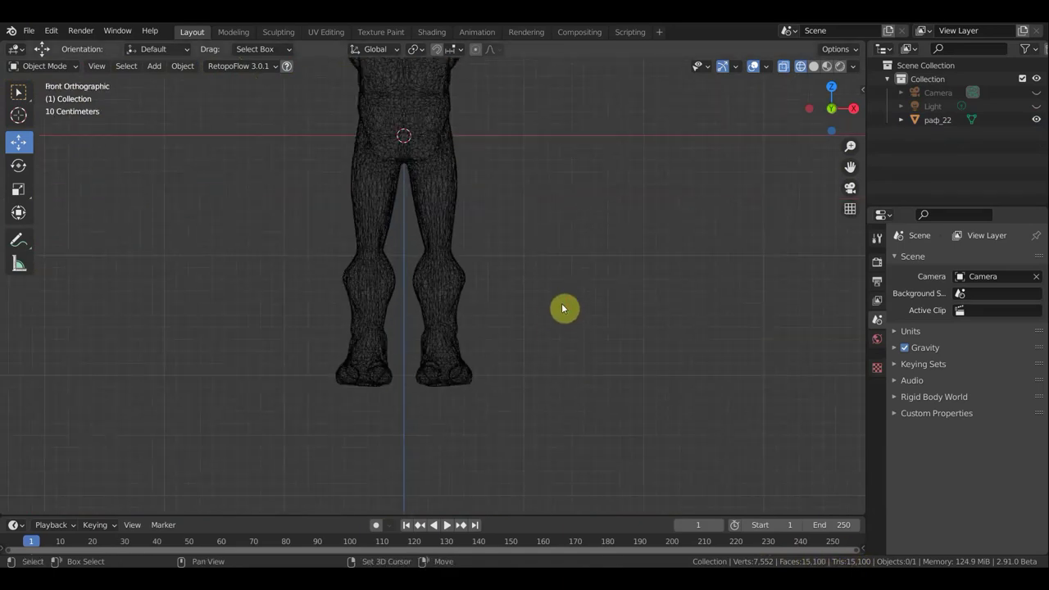
middle_click_drag(562, 328, 561, 445, "shift")
scroll(548, 370, "down", 2)
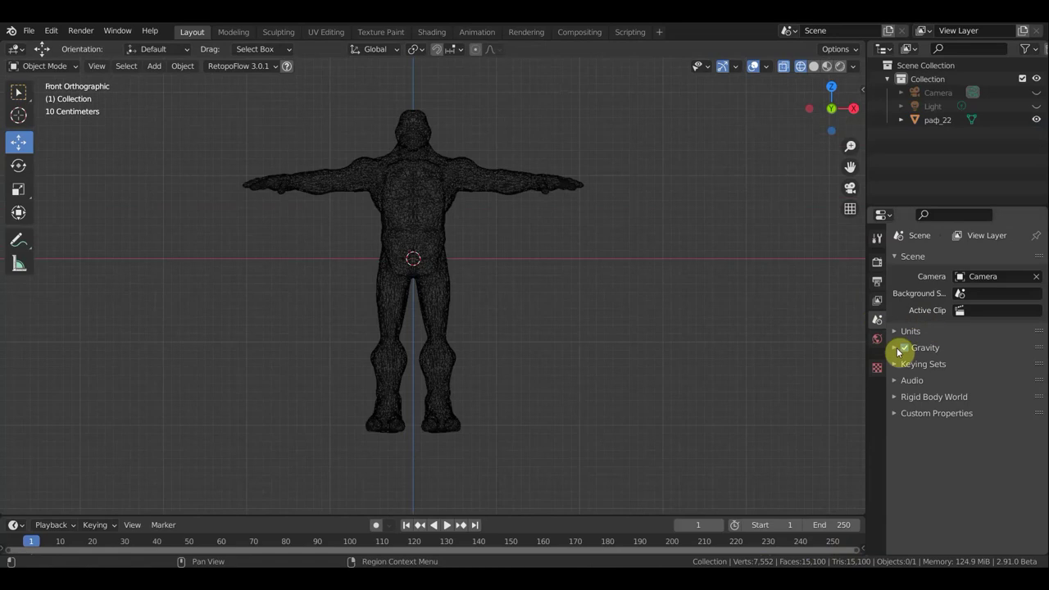
left_click(404, 235)
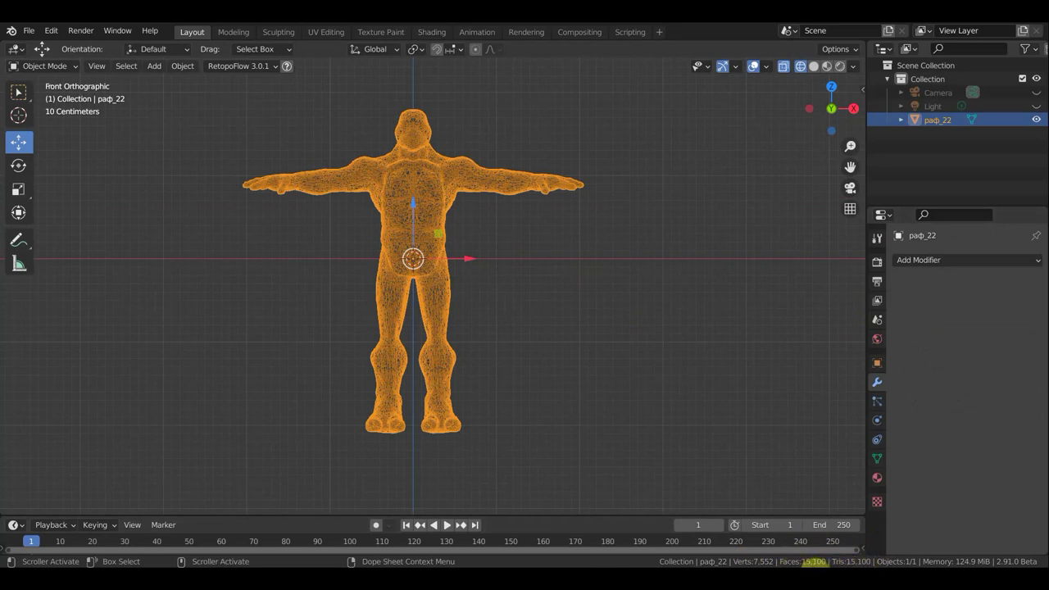
- Deselect everything and paste back the two deleted humanoids
scroll(659, 375, "up", 2)
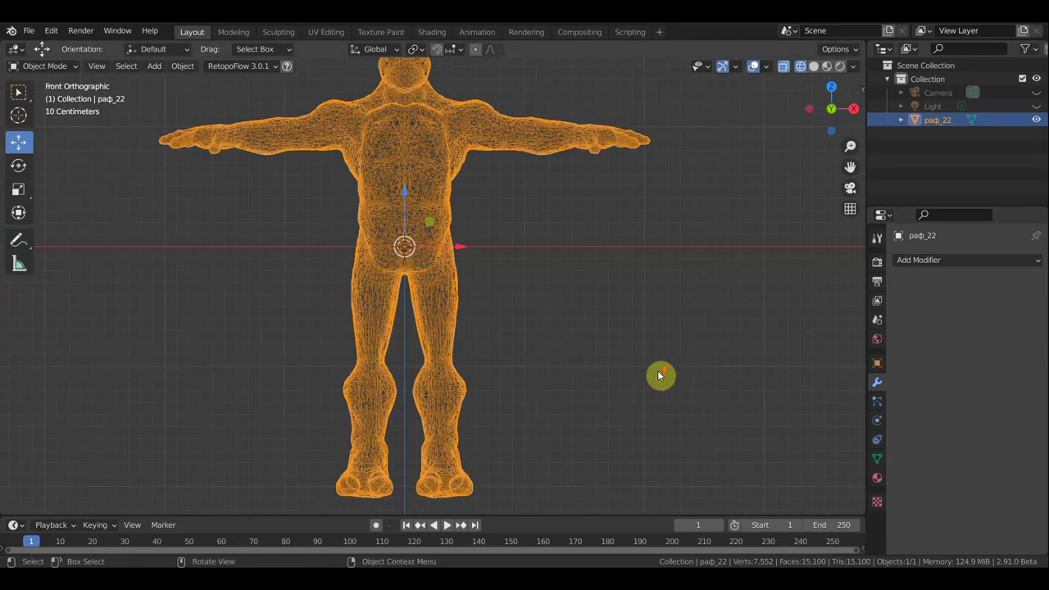
scroll(574, 237, "up", 1)
scroll(556, 228, "up", 1)
scroll(557, 233, "down", 2)
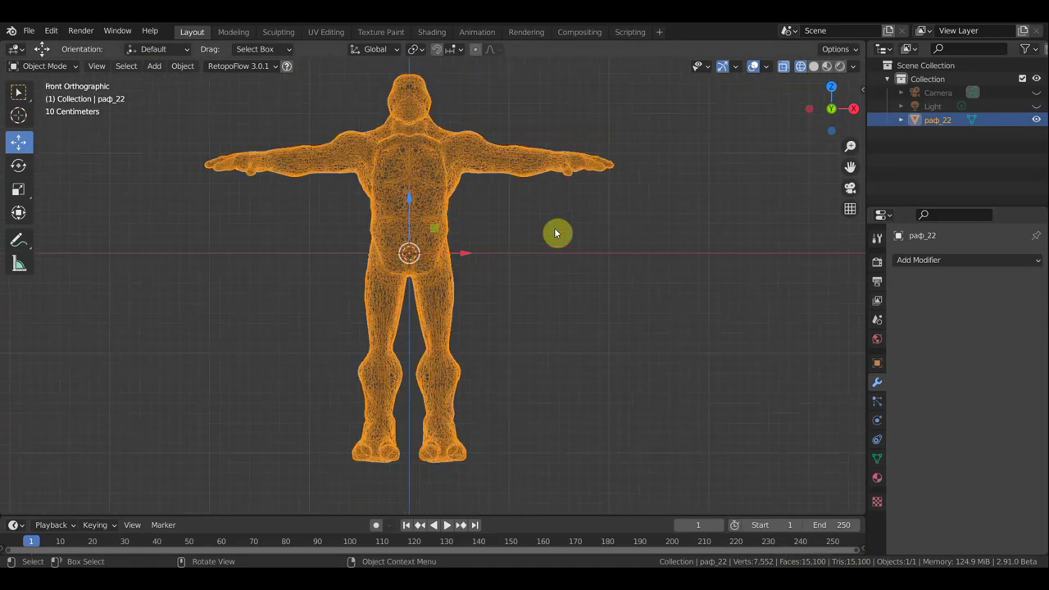
scroll(556, 238, "down", 3)
scroll(554, 238, "down", 1)
key("alt+a")
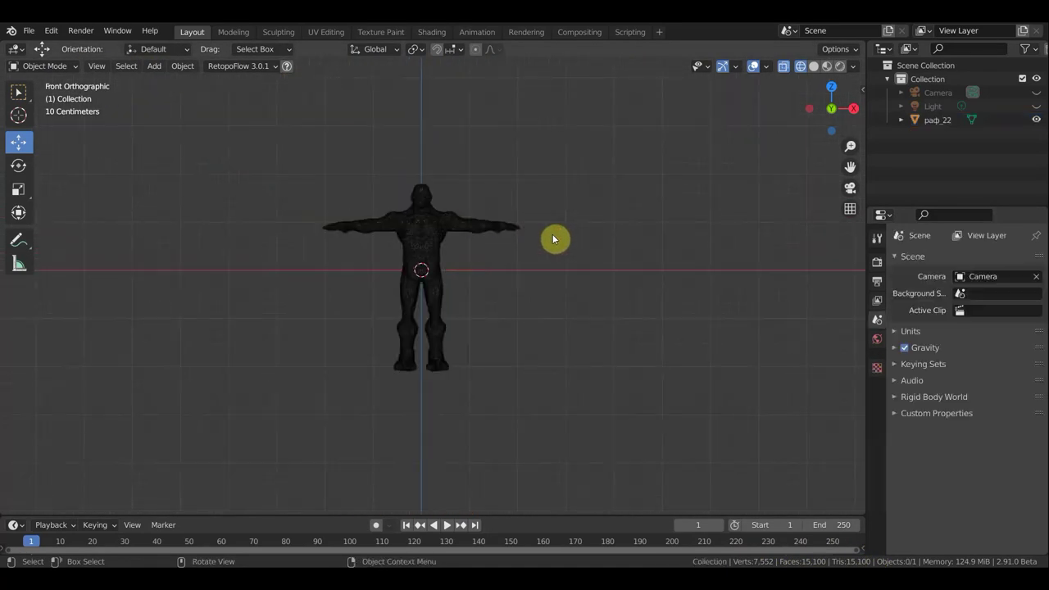
key("ctrl+v")
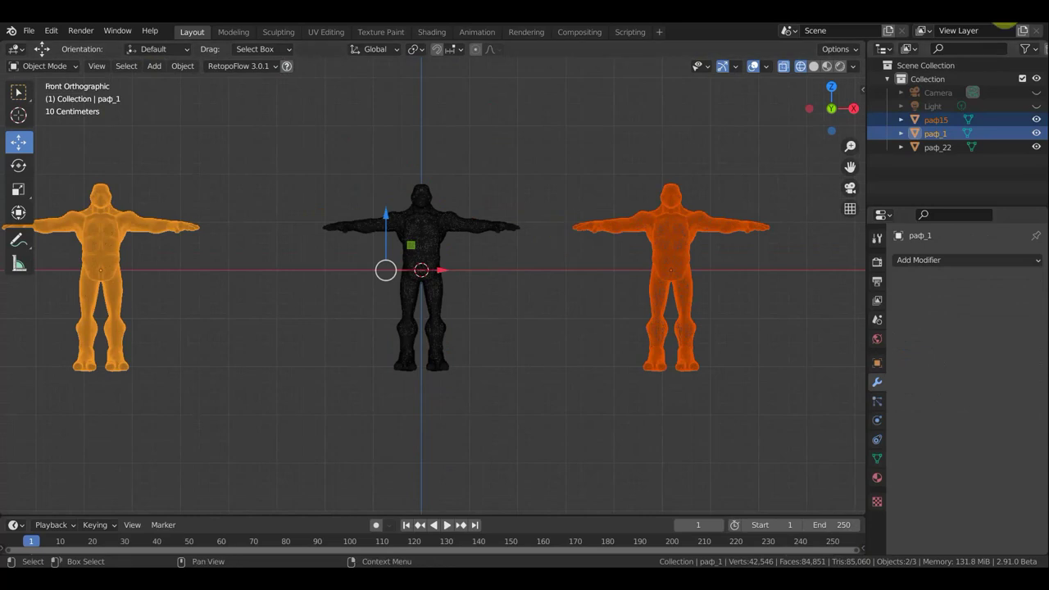
- Show раф15, раф_1 and раф_22 in solid shading and pan between them to compare
left_click(813, 67)
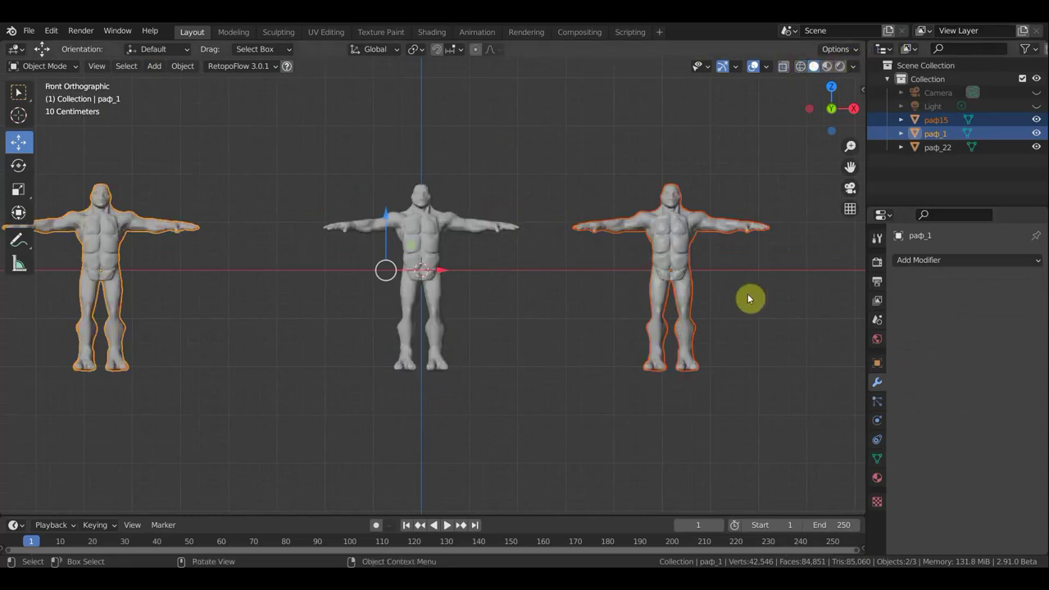
middle_click_drag(576, 386, 663, 379, "shift")
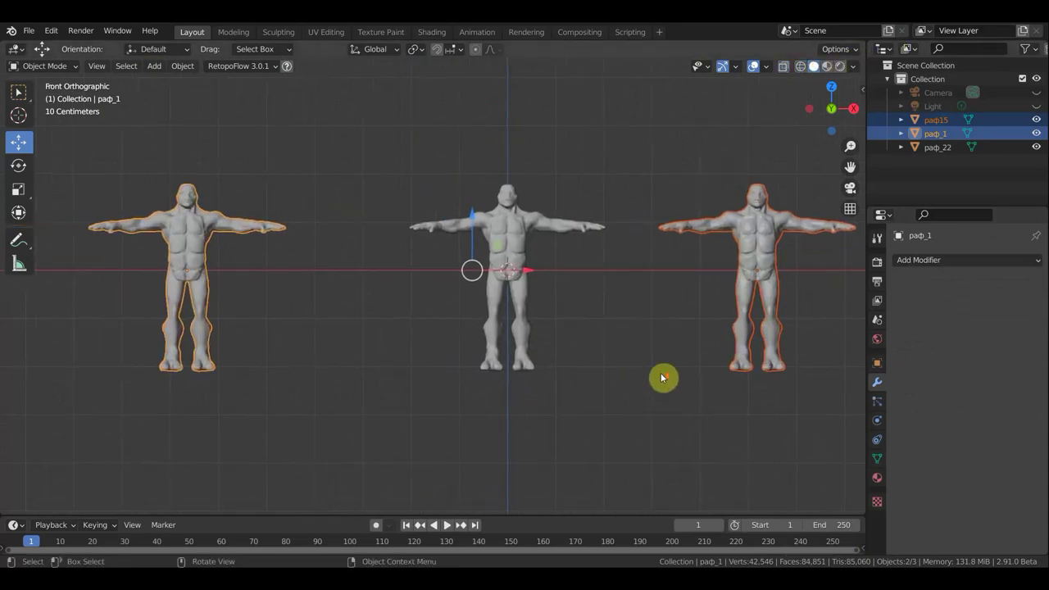
scroll(662, 378, "up", 5)
middle_click_drag(705, 349, 503, 440, "shift")
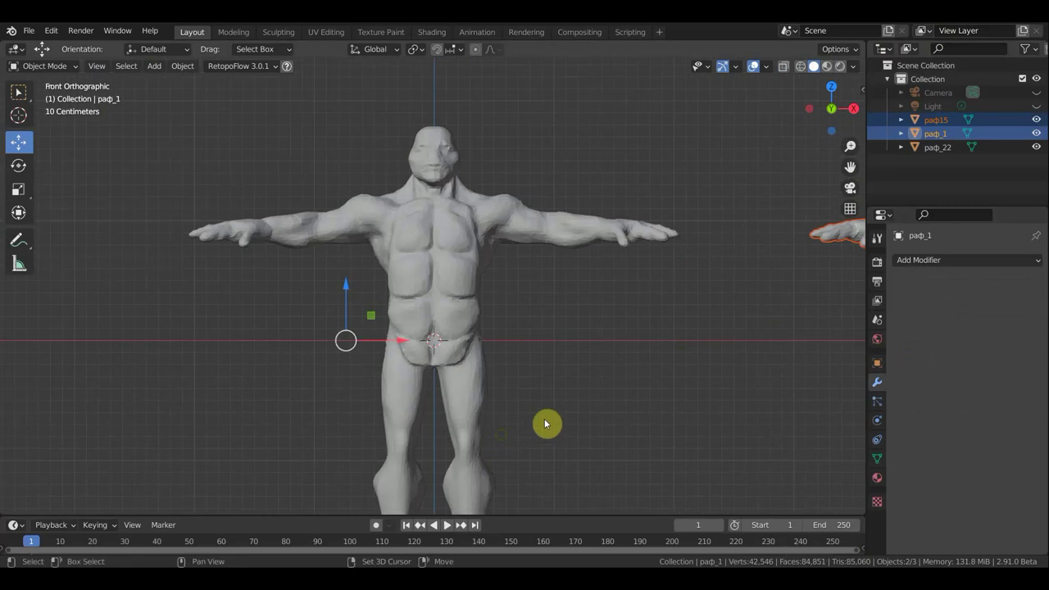
middle_click_drag(602, 396, 273, 434, "shift")
middle_click_drag(380, 435, 257, 432, "shift")
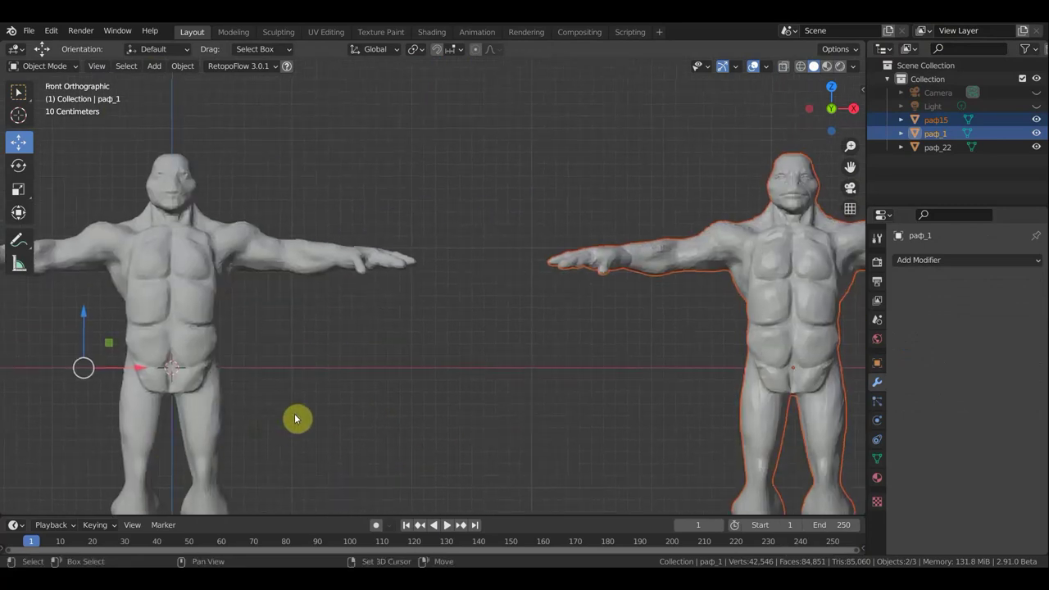
scroll(312, 414, "up", 2)
scroll(361, 406, "up", 2)
middle_click_drag(549, 436, 771, 489, "shift")
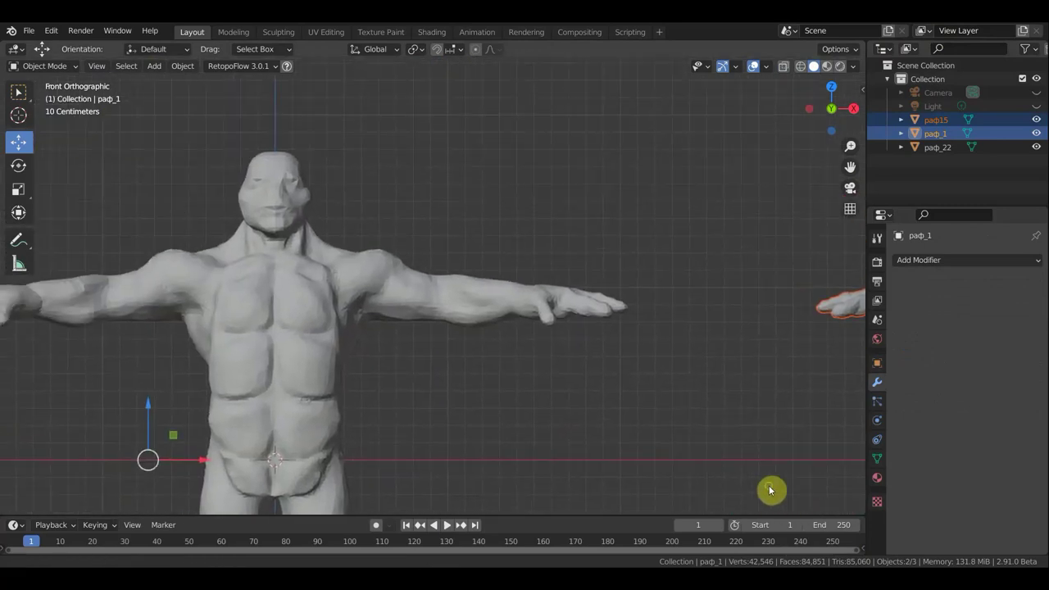
scroll(311, 348, "down", 3)
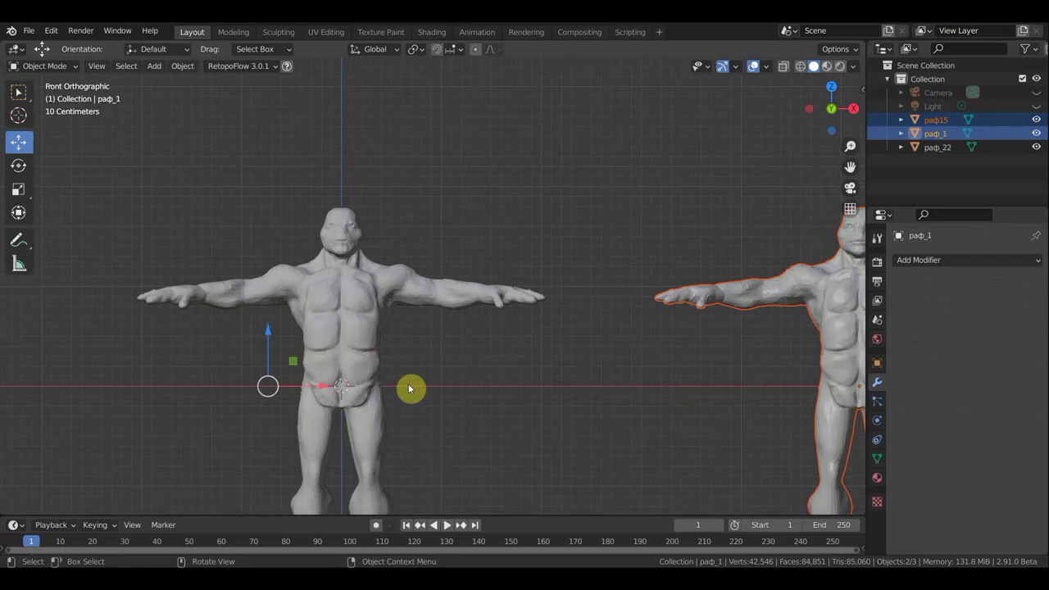
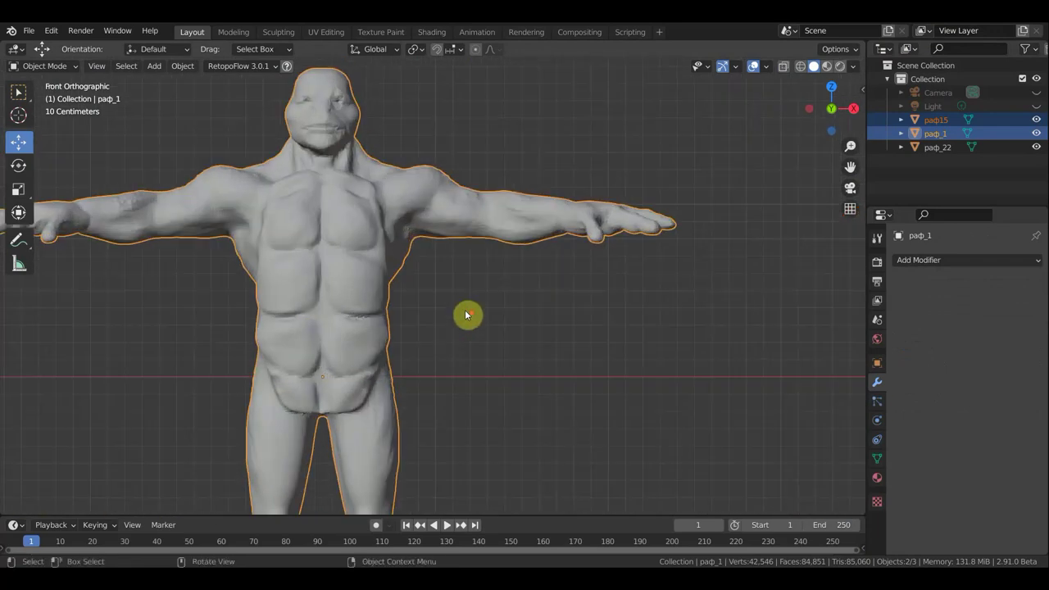
- Apply Shade Smooth to the left figure раф_22
scroll(467, 316, "up", 2)
scroll(467, 316, "down", 1)
middle_click_drag(491, 362, 508, 468, "shift")
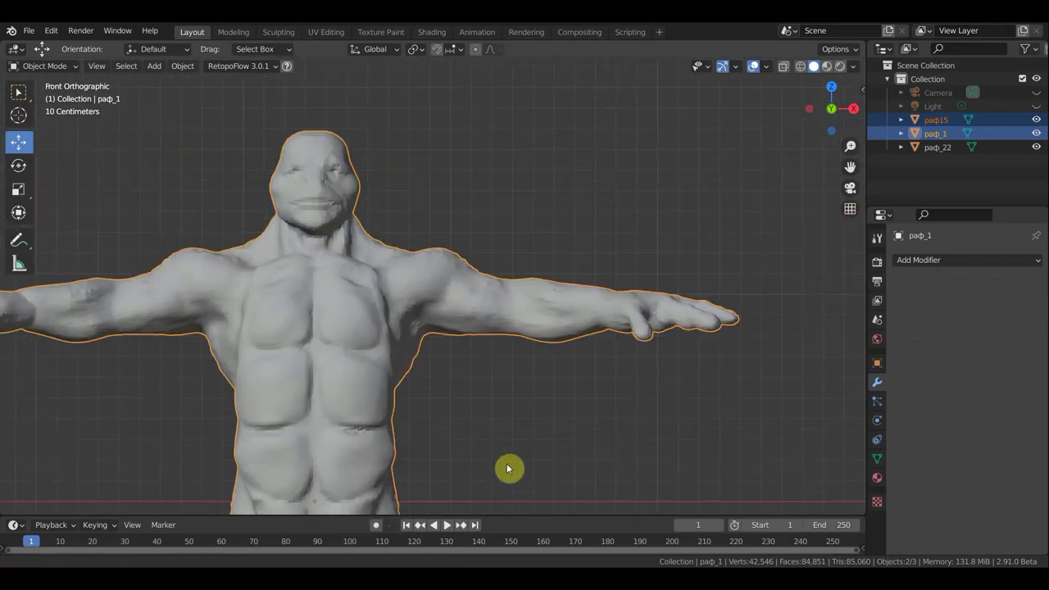
mouse_move(557, 423)
middle_mouse_down()
mouse_move(429, 439)
mouse_move(508, 428)
mouse_move(140, 417)
mouse_move(487, 363)
mouse_move(855, 363)
mouse_move(784, 440)
mouse_move(757, 410)
mouse_move(0, 373)
middle_mouse_up()
scroll(168, 410, "down", 2)
scroll(757, 410, "up", 5)
mouse_move(712, 365)
middle_mouse_down()
mouse_move(258, 391)
mouse_move(615, 393)
mouse_move(706, 375)
middle_mouse_up()
scroll(706, 375, "down", 3)
scroll(702, 376, "down", 3)
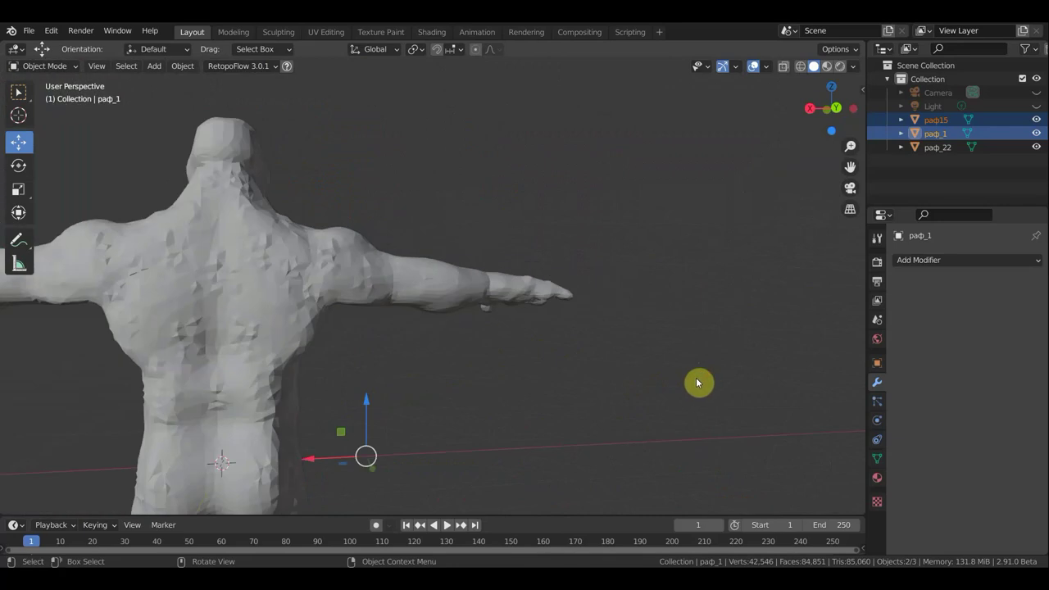
scroll(698, 382, "down", 2)
middle_click_drag(553, 394, 182, 376, "shift")
scroll(200, 356, "up", 1)
scroll(200, 357, "up", 2)
scroll(204, 360, "up", 2)
scroll(204, 360, "up", 1)
scroll(204, 360, "up", 1)
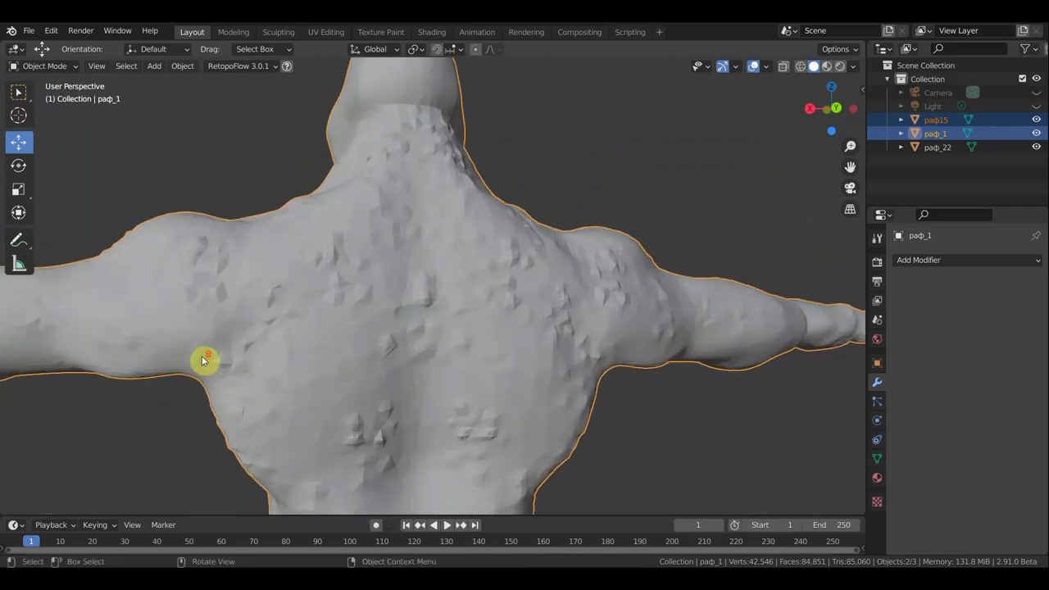
scroll(204, 361, "up", 1)
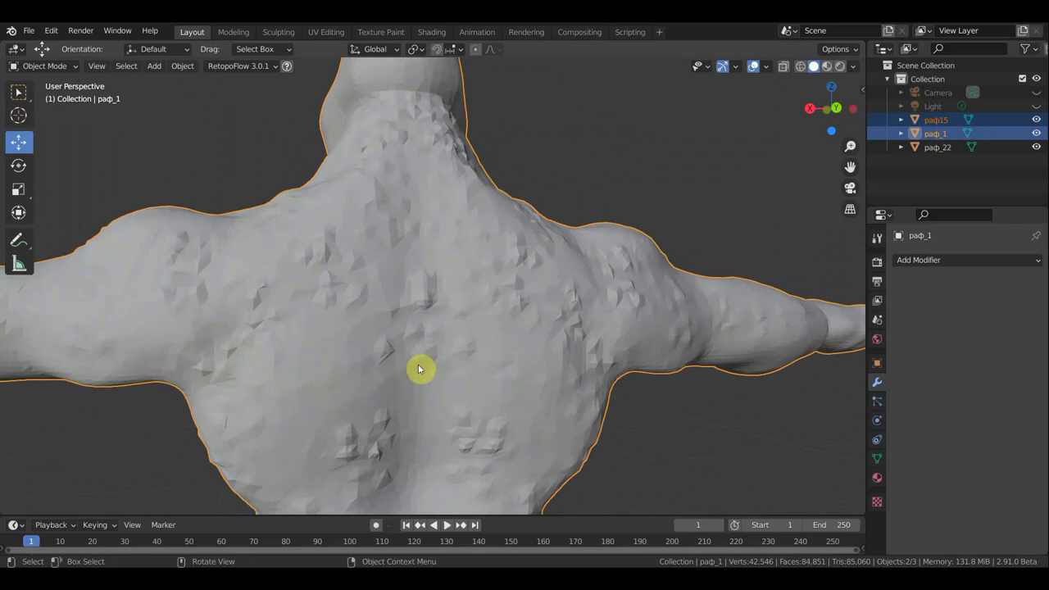
middle_click_drag(414, 325, 407, 317)
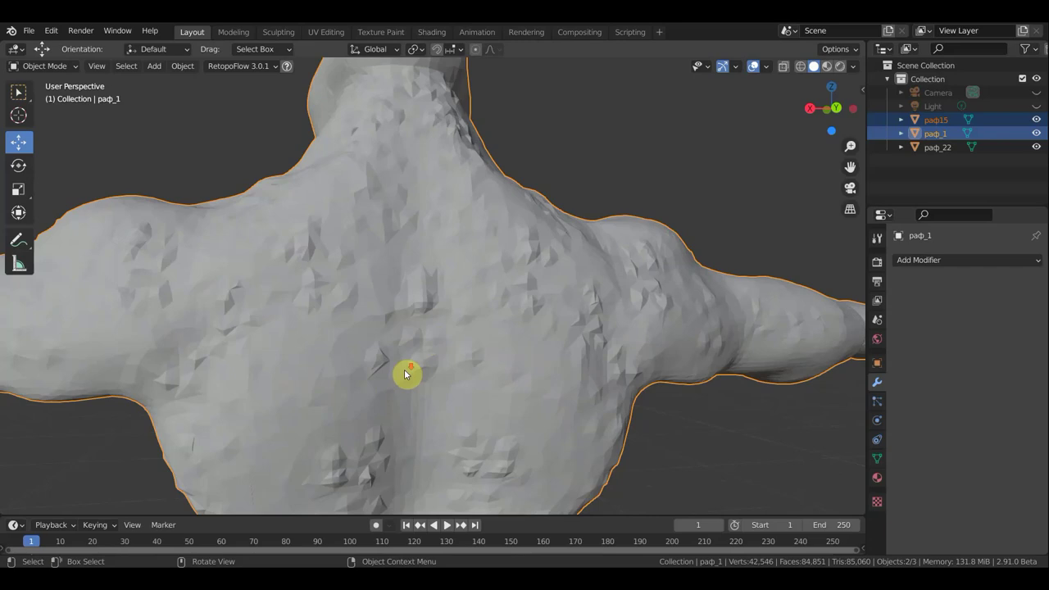
scroll(404, 369, "down", 1)
scroll(309, 379, "down", 1)
scroll(415, 329, "down", 2)
scroll(414, 329, "down", 2)
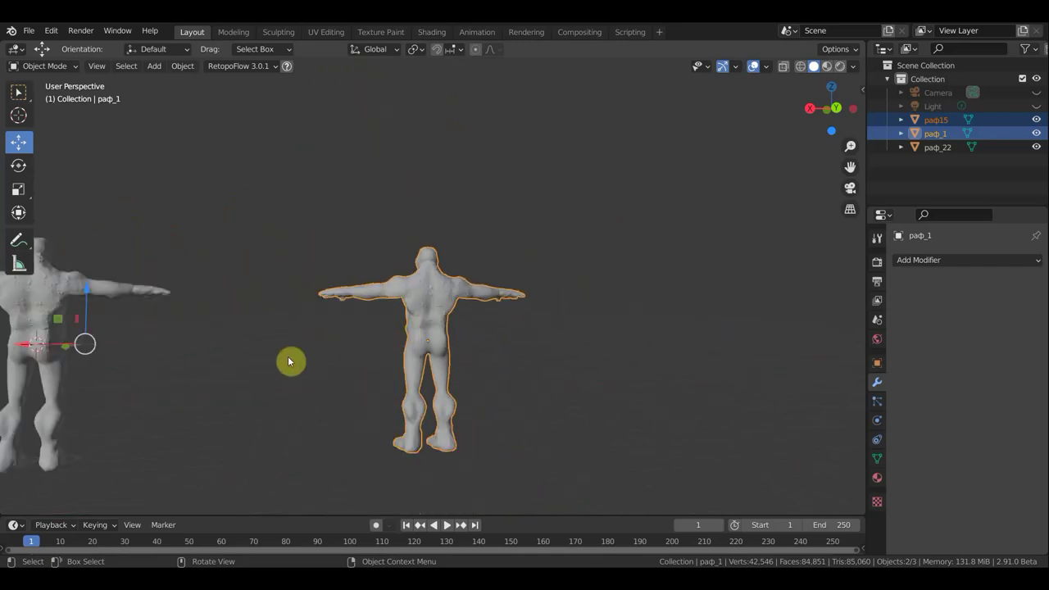
mouse_move(278, 377)
middle_mouse_down("shift")
mouse_move(662, 366)
mouse_move(756, 335)
middle_mouse_up("shift")
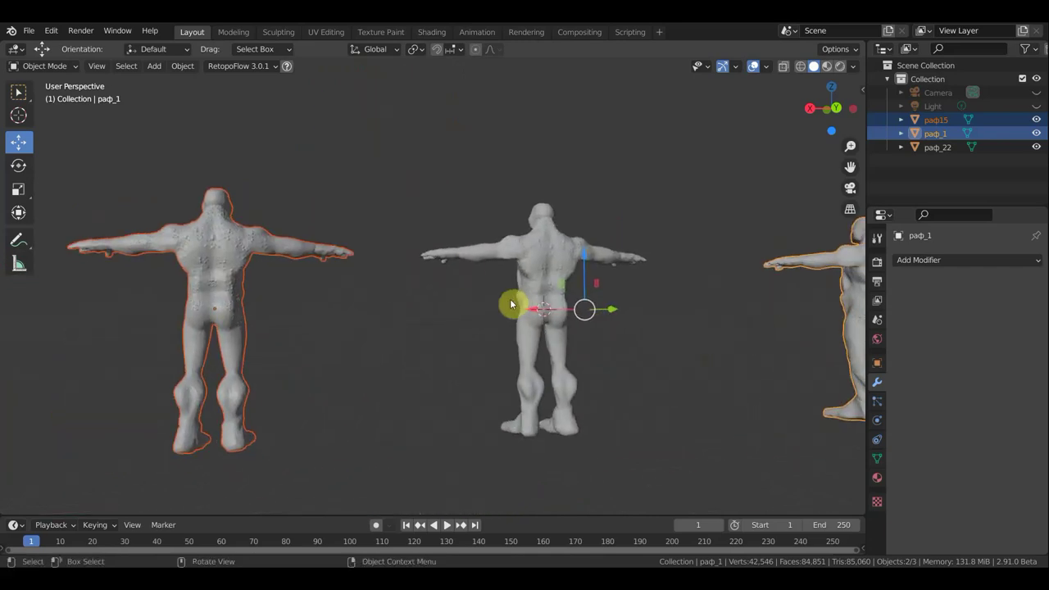
middle_click_drag(562, 371, 615, 368, "shift")
scroll(532, 323, "up", 2)
scroll(532, 322, "up", 5)
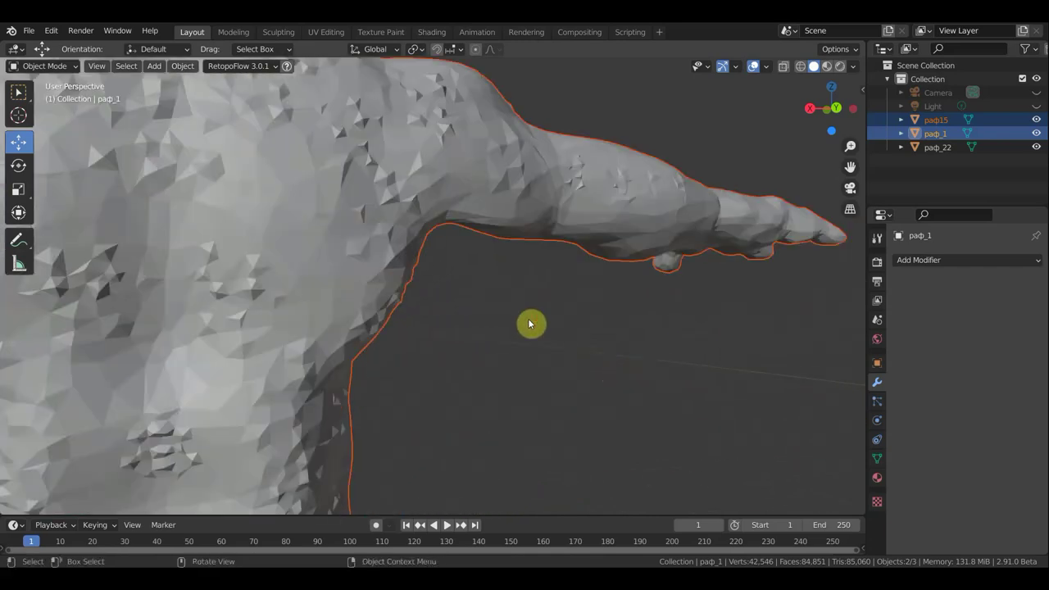
scroll(532, 323, "down", 2)
middle_click_drag(552, 334, 628, 369, "shift")
scroll(627, 370, "down", 2)
scroll(616, 379, "up", 2)
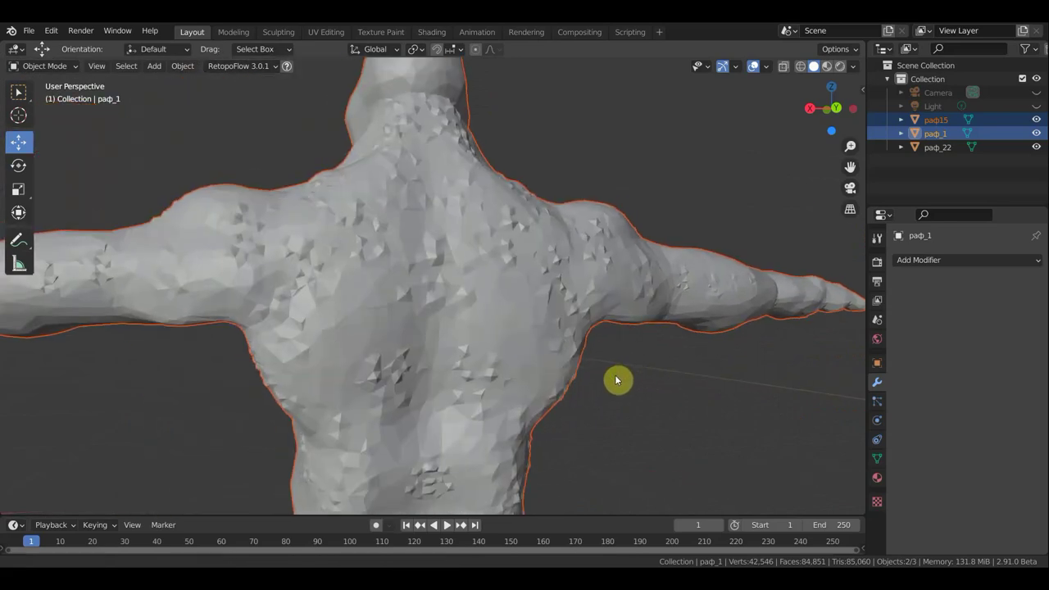
scroll(445, 327, "up", 2)
scroll(445, 328, "up", 3)
scroll(445, 328, "down", 3)
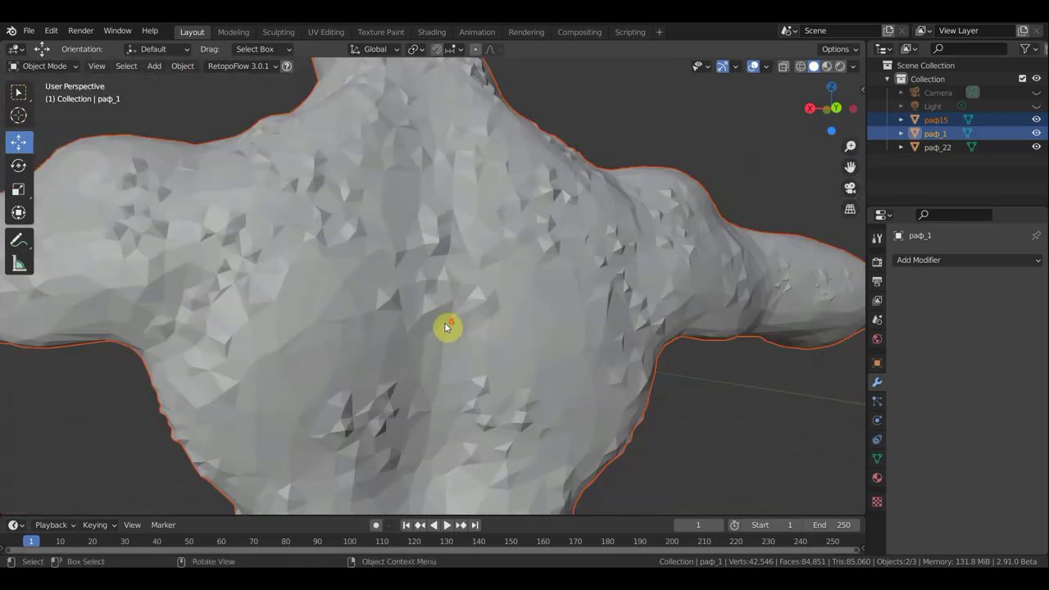
mouse_move(87, 414)
middle_mouse_down()
mouse_move(352, 428)
mouse_move(604, 395)
middle_mouse_up()
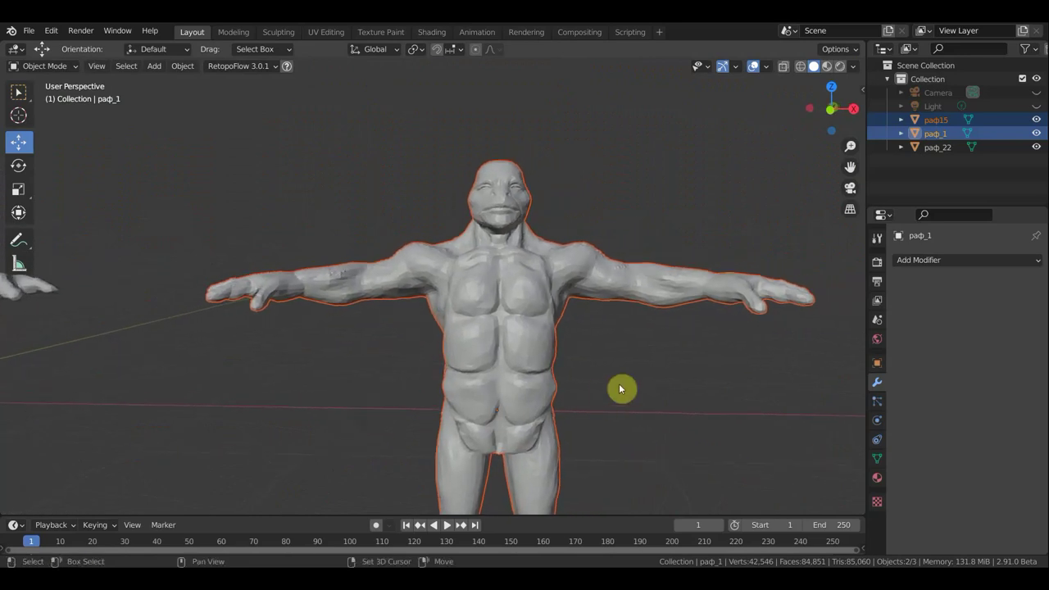
scroll(334, 373, "down", 3)
mouse_move(222, 370)
middle_mouse_down("shift")
mouse_move(382, 391)
mouse_move(707, 382)
mouse_move(149, 253)
mouse_move(187, 225)
middle_mouse_up("shift")
mouse_move(587, 273)
middle_mouse_down()
mouse_move(642, 306)
mouse_move(641, 290)
mouse_move(604, 293)
mouse_move(445, 325)
mouse_move(591, 318)
middle_mouse_up()
scroll(589, 316, "up", 3)
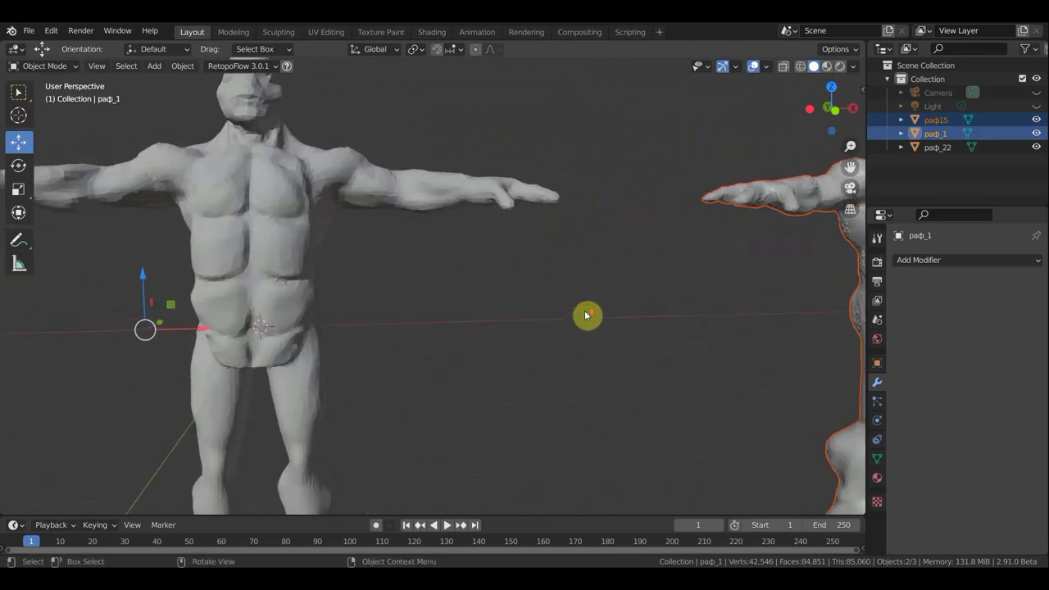
scroll(402, 288, "up", 2)
scroll(379, 279, "up", 2)
mouse_move(421, 300)
middle_mouse_down()
mouse_move(527, 292)
mouse_move(468, 306)
mouse_move(379, 304)
mouse_move(648, 290)
mouse_move(586, 269)
mouse_move(41, 237)
mouse_move(260, 255)
mouse_move(424, 286)
middle_mouse_up()
scroll(263, 258, "down", 3)
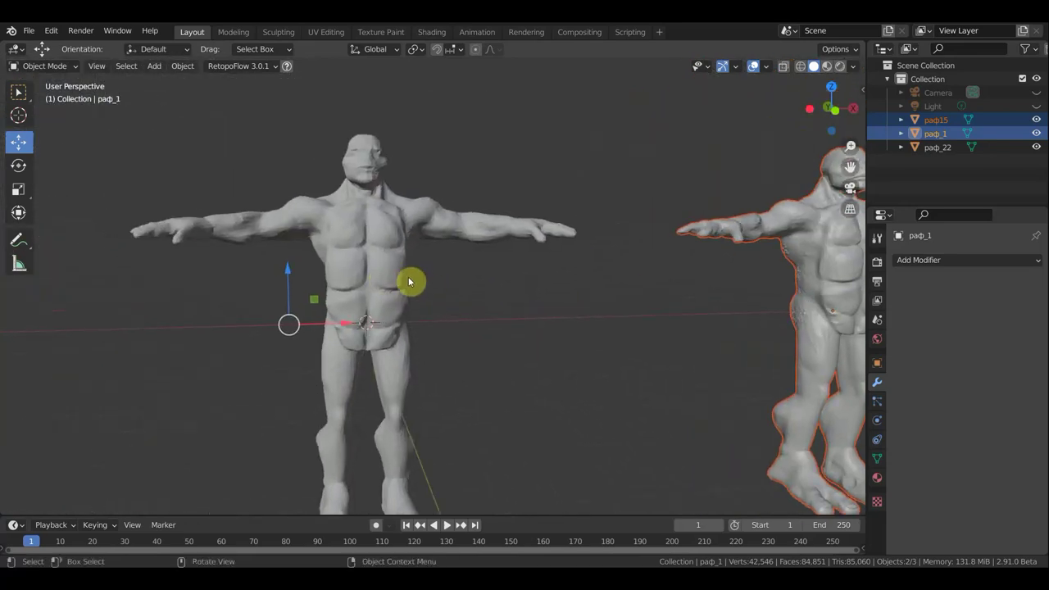
right_click(391, 270)
left_click(377, 222)
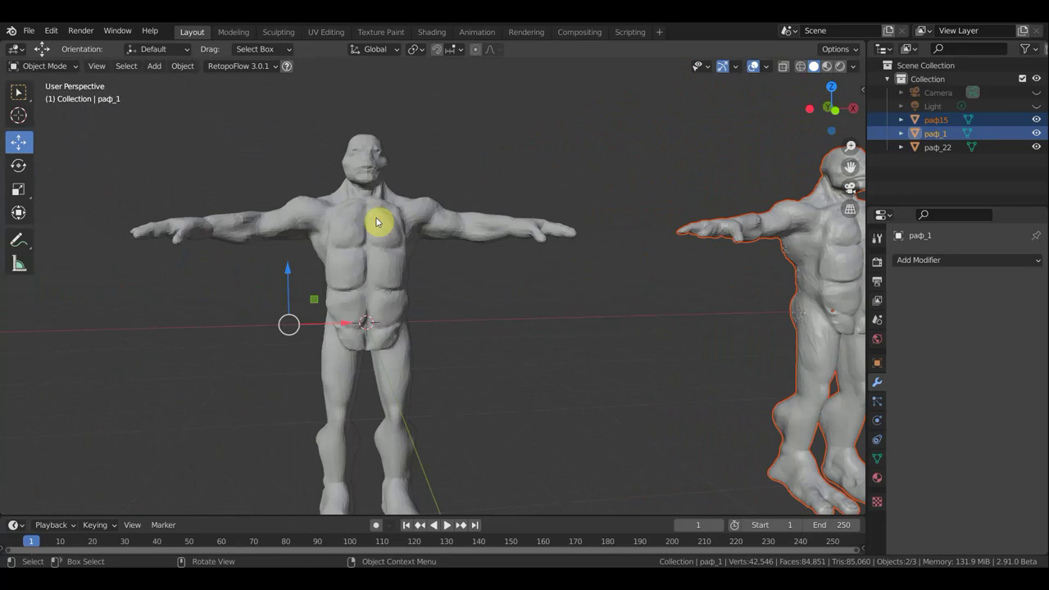
left_click(384, 256)
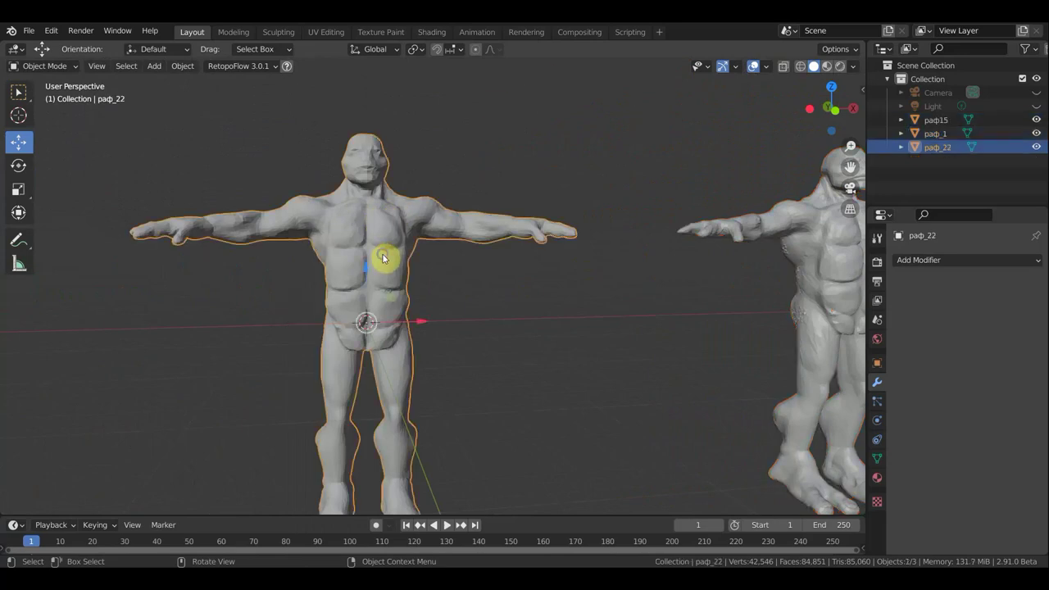
right_click(383, 257)
left_click(360, 259)
- Apply Shade Smooth to the right figure раф15 as well
mouse_move(489, 281)
middle_mouse_down()
mouse_move(560, 292)
mouse_move(496, 319)
mouse_move(5, 336)
mouse_move(1041, 321)
middle_mouse_up()
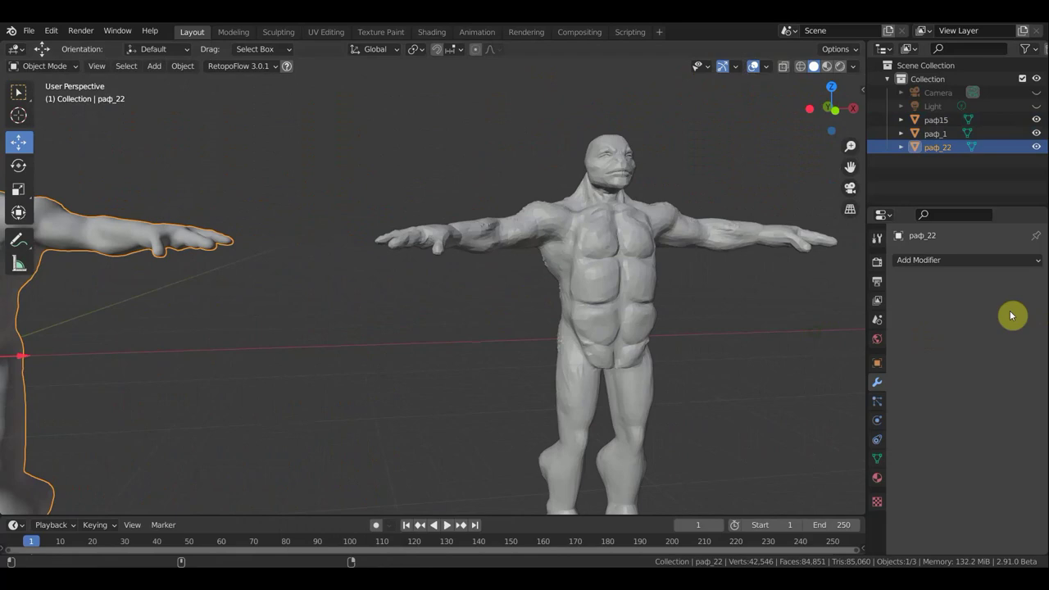
right_click(564, 313)
left_click(564, 274)
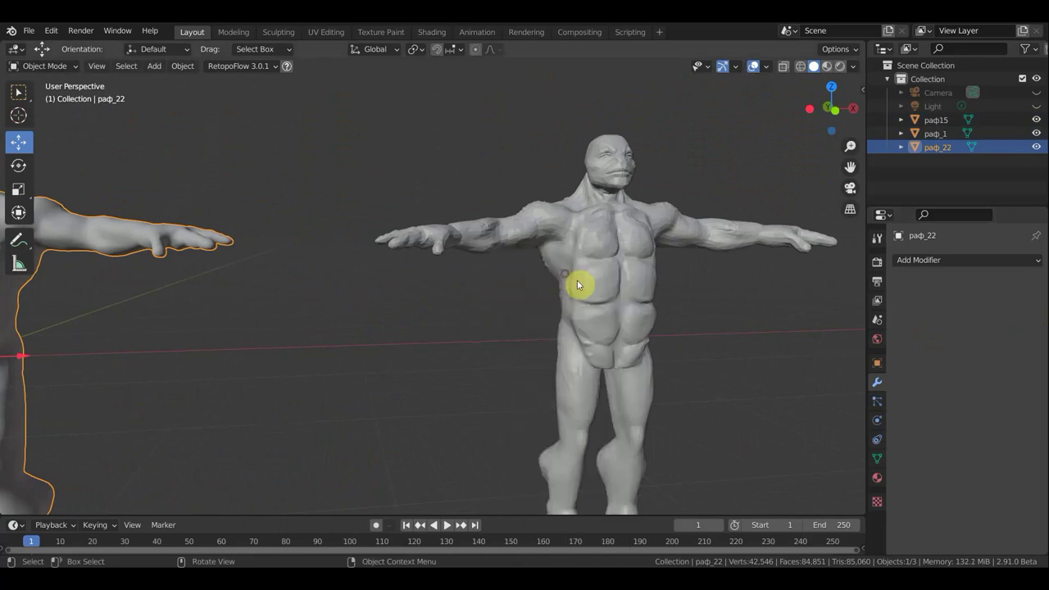
mouse_move(726, 307)
middle_mouse_down()
mouse_move(694, 319)
mouse_move(38, 349)
mouse_move(118, 329)
middle_mouse_up()
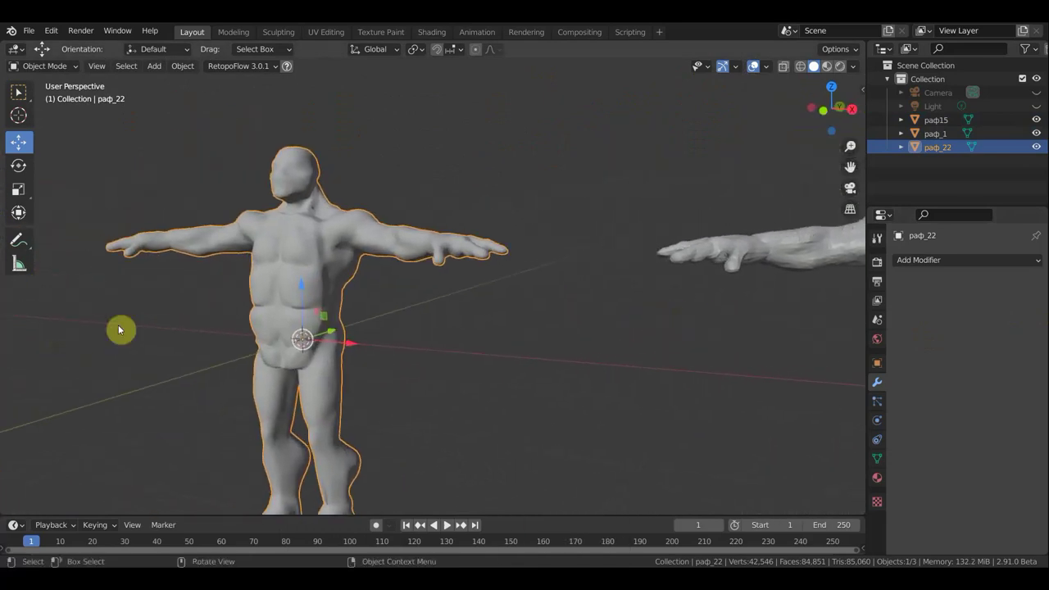
mouse_move(541, 363)
middle_mouse_down()
mouse_move(778, 298)
mouse_move(749, 299)
middle_mouse_up()
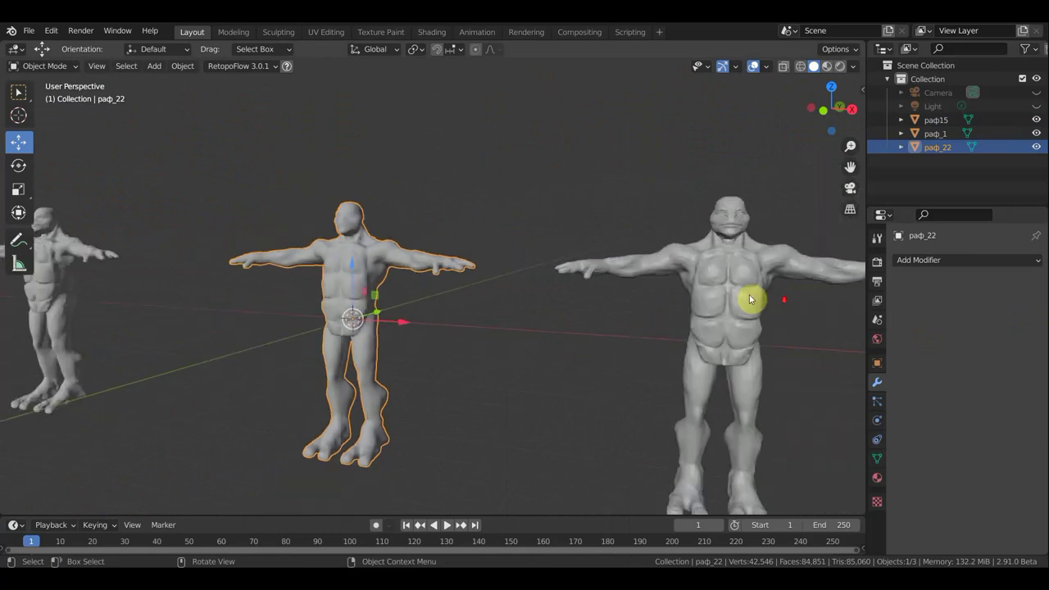
left_click(722, 300)
right_click(722, 300)
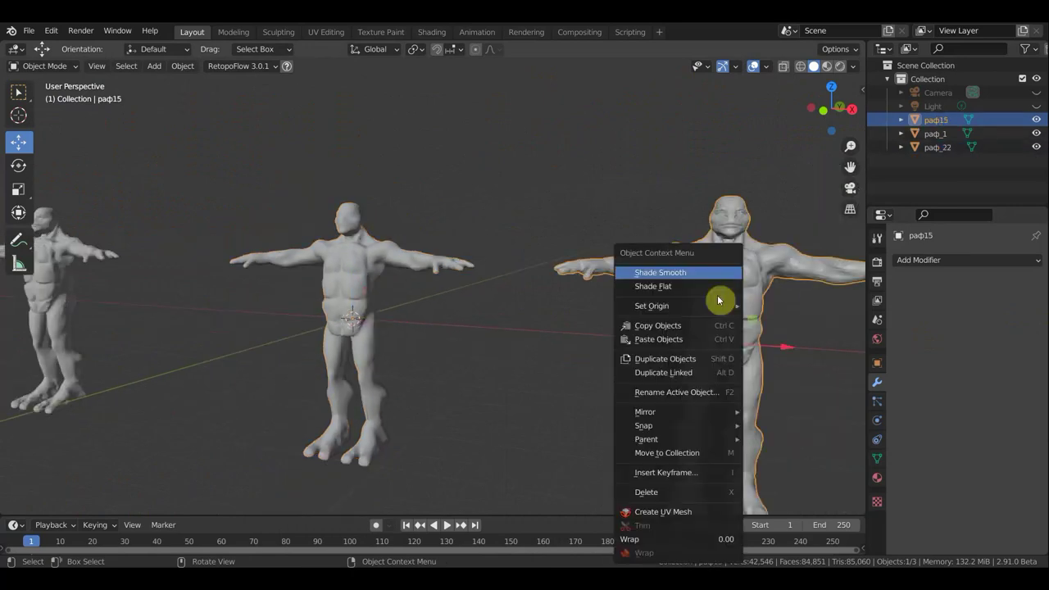
left_click(668, 274)
- View the three models from the side and switch shading to show materials and textures
scroll(668, 286, "up", 2)
mouse_move(657, 292)
middle_mouse_down()
mouse_move(258, 320)
mouse_move(304, 304)
mouse_move(386, 332)
mouse_move(434, 320)
mouse_move(508, 324)
mouse_move(313, 322)
middle_mouse_up()
scroll(302, 307, "up", 2)
scroll(301, 307, "up", 2)
mouse_move(195, 322)
middle_mouse_down()
mouse_move(103, 316)
mouse_move(382, 333)
middle_mouse_up()
scroll(409, 331, "down", 3)
scroll(447, 329, "down", 2)
mouse_move(458, 327)
middle_mouse_down()
mouse_move(77, 322)
mouse_move(434, 337)
mouse_move(504, 327)
mouse_move(311, 358)
mouse_move(616, 321)
mouse_move(803, 205)
middle_mouse_up()
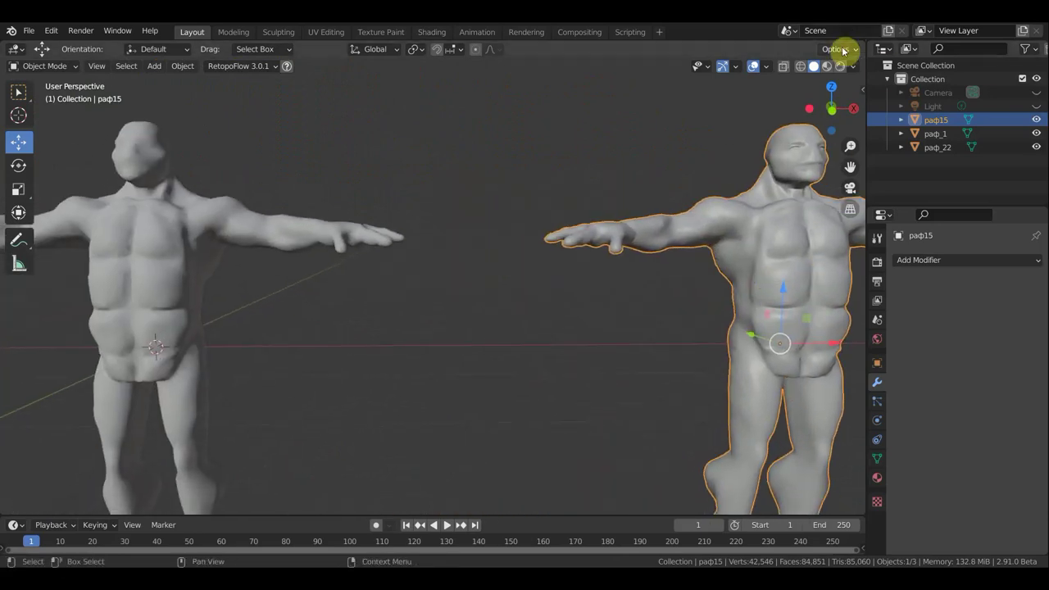
left_click(827, 66)
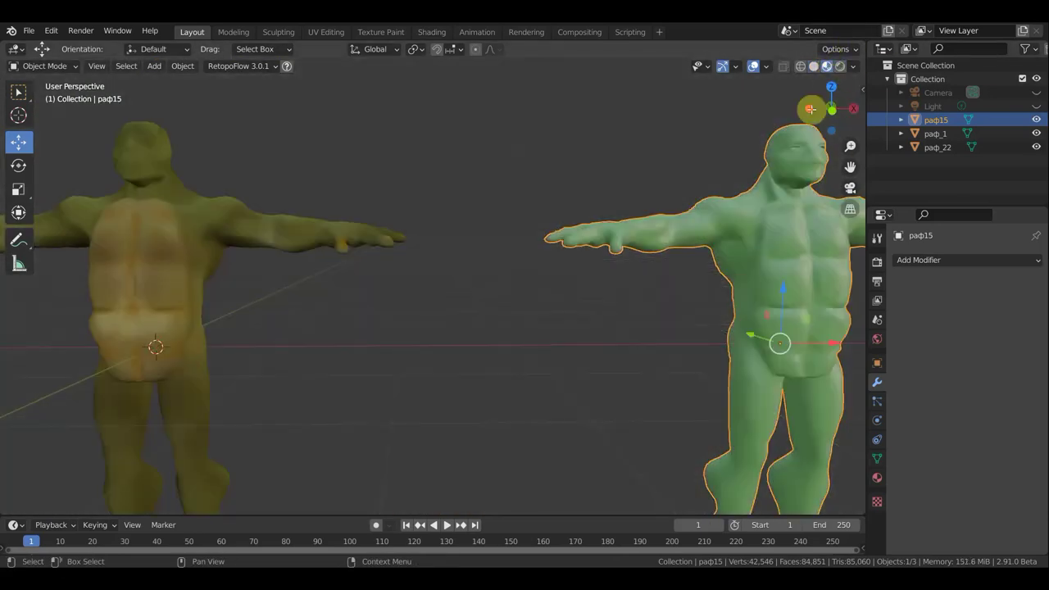
- Apply Shade Smooth to the textured figure раф_1
middle_click_drag(458, 377, 829, 407)
middle_click_drag(545, 372, 786, 380)
scroll(763, 375, "up", 1)
scroll(763, 374, "up", 1)
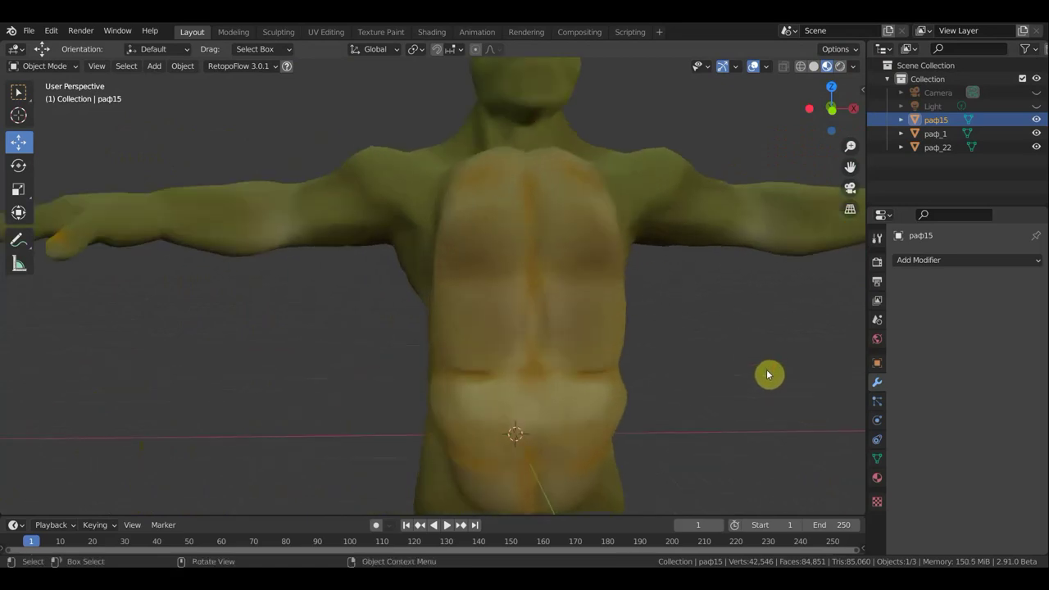
scroll(768, 374, "down", 2)
scroll(527, 353, "up", 5)
scroll(204, 300, "down", 4)
mouse_move(204, 300)
middle_mouse_down()
mouse_move(223, 379)
mouse_move(209, 362)
middle_mouse_up()
right_click(393, 331)
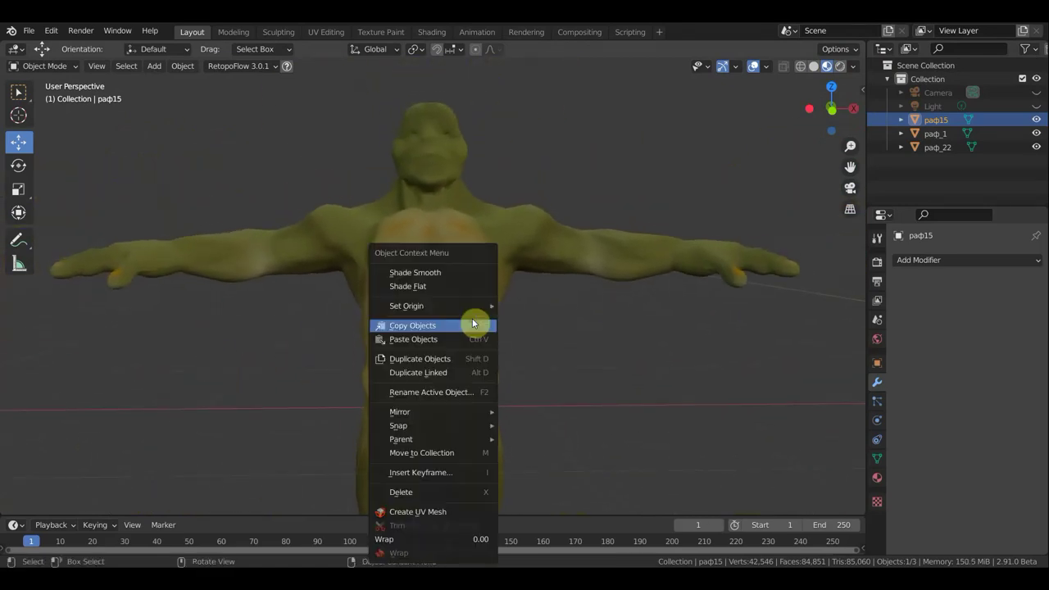
left_click(452, 275)
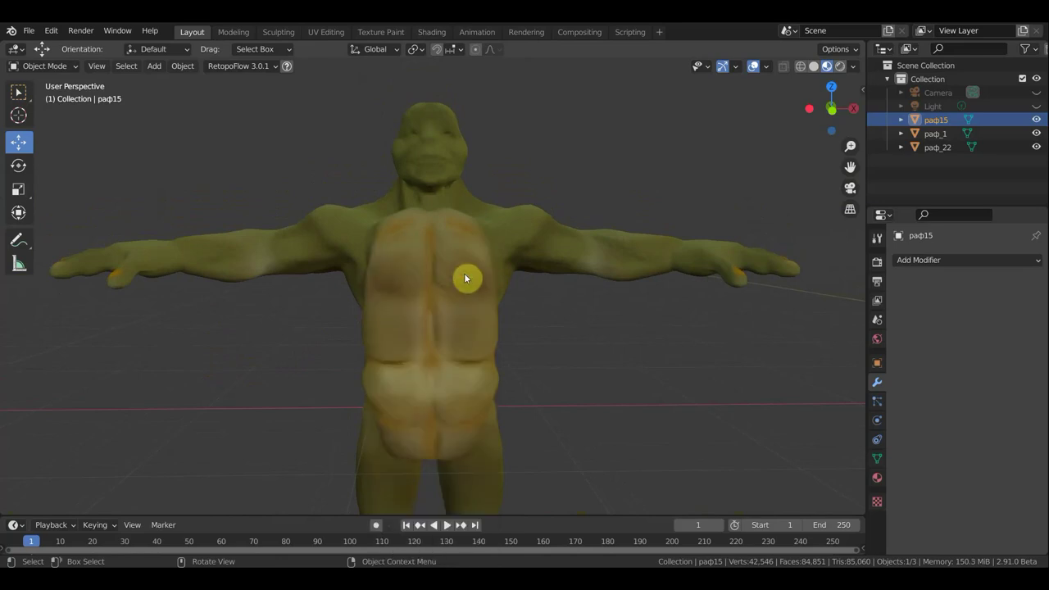
mouse_move(560, 309)
middle_mouse_down()
mouse_move(523, 332)
mouse_move(519, 311)
middle_mouse_up()
left_click(523, 310)
right_click(529, 306)
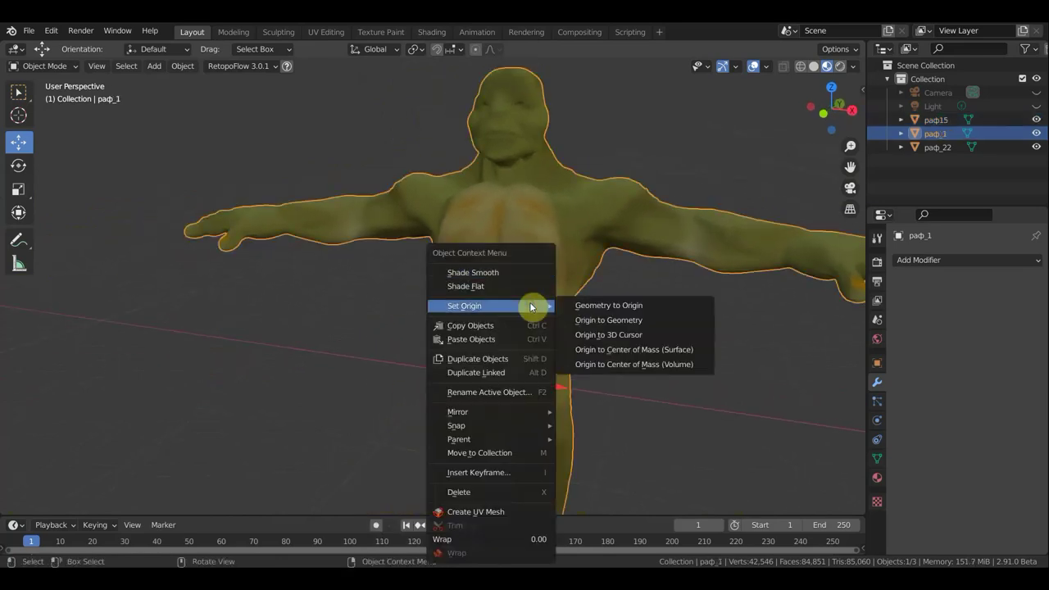
left_click(488, 272)
- Inspect the textured раф_1 figure from the front and from behind
mouse_move(536, 295)
middle_mouse_down()
mouse_move(642, 314)
mouse_move(344, 227)
mouse_move(28, 238)
mouse_move(597, 304)
middle_mouse_up()
scroll(656, 320, "down", 2)
scroll(660, 340, "down", 2)
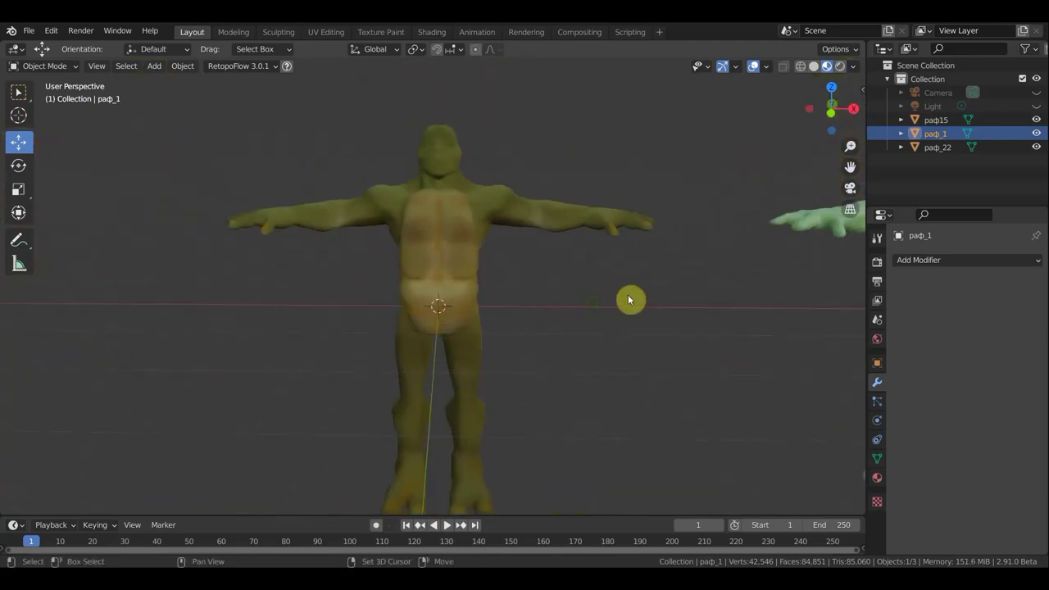
scroll(572, 323, "up", 4)
scroll(604, 322, "up", 2)
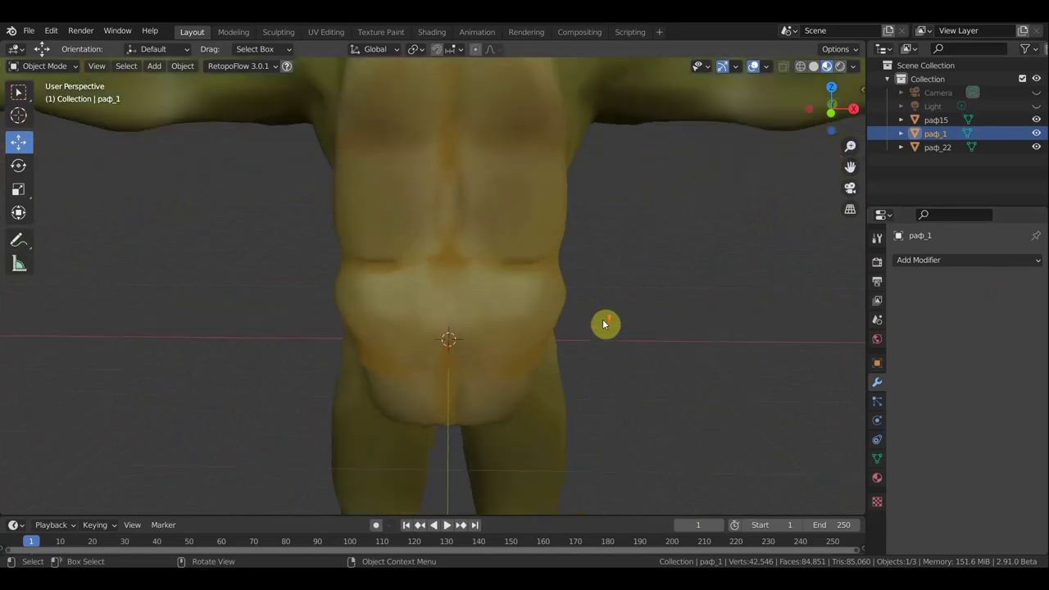
scroll(604, 323, "up", 1)
scroll(604, 323, "up", 1)
scroll(604, 323, "down", 4)
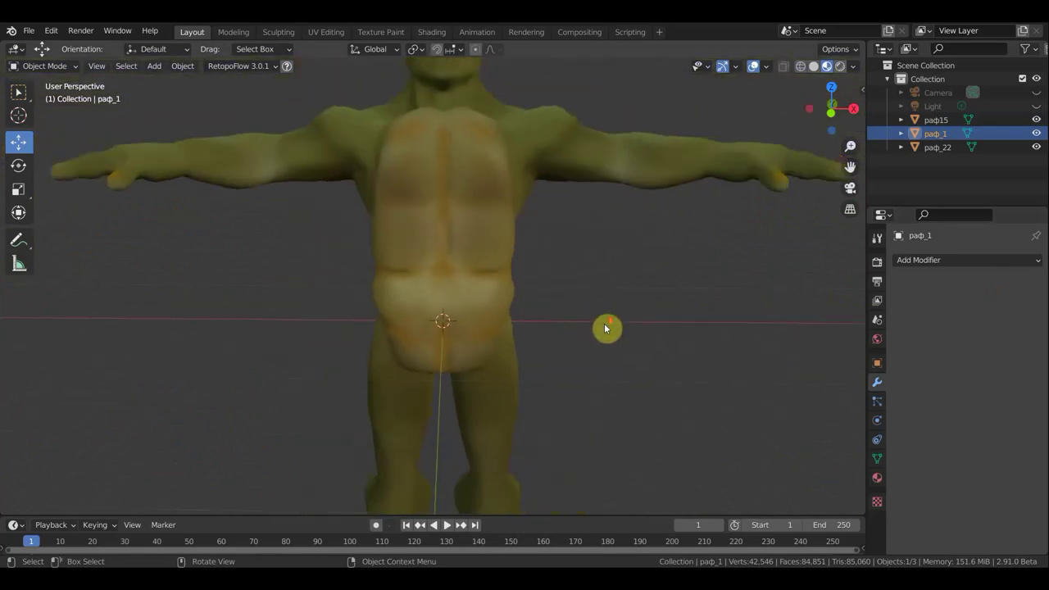
mouse_move(601, 333)
middle_mouse_down()
mouse_move(718, 344)
mouse_move(860, 328)
mouse_move(2, 322)
middle_mouse_up()
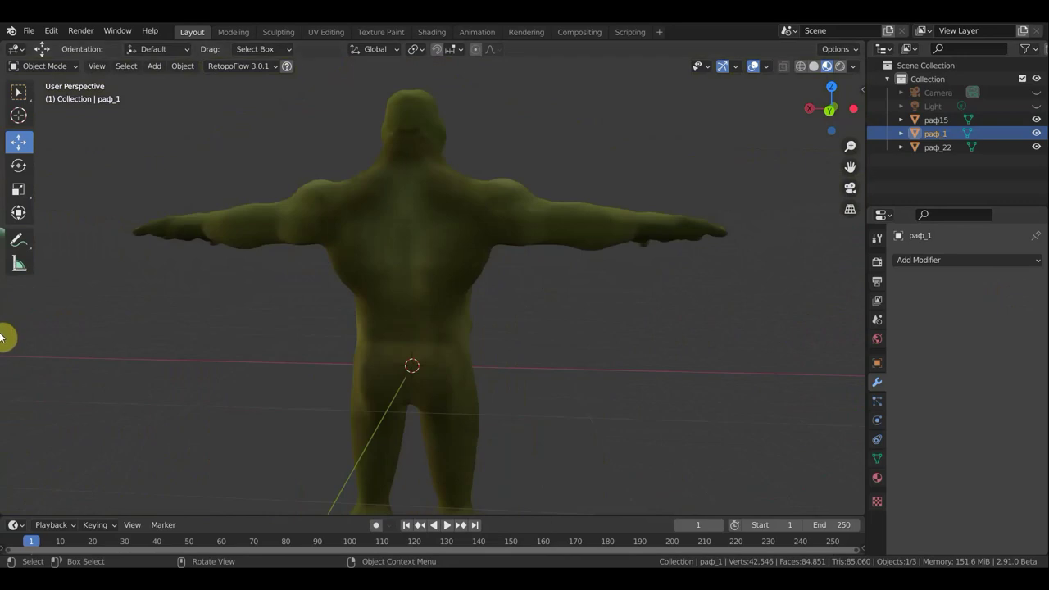
middle_click_drag(190, 362, 244, 369)
mouse_move(307, 361)
middle_mouse_down()
mouse_move(604, 363)
mouse_move(585, 353)
mouse_move(658, 352)
mouse_move(235, 363)
mouse_move(818, 359)
mouse_move(831, 390)
middle_mouse_up()
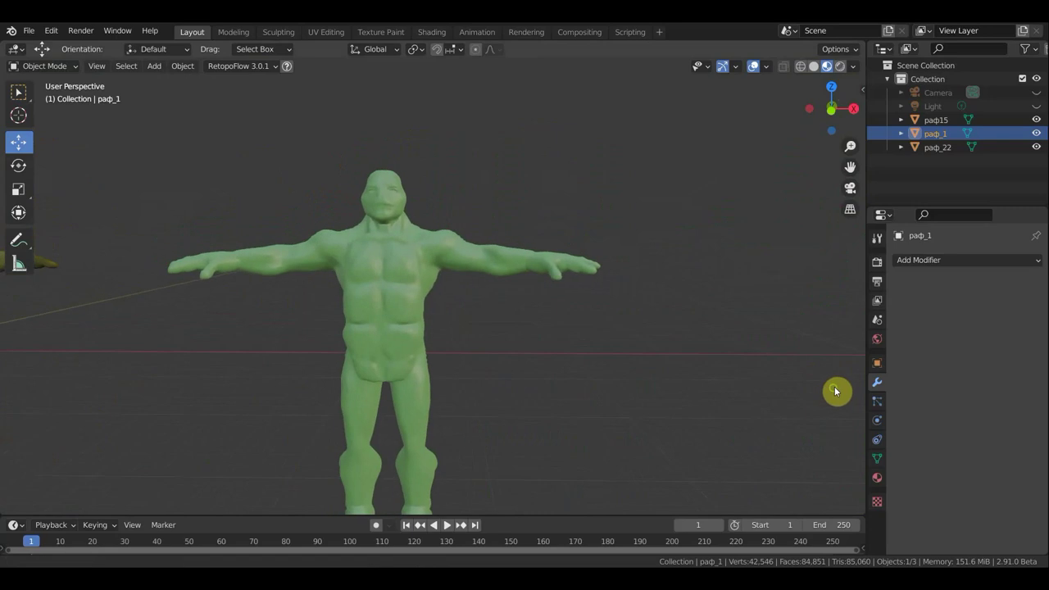
scroll(524, 335, "up", 2)
scroll(532, 336, "up", 4)
- Inspect the green figure's torso, then switch to Front Orthographic view (Numpad 1)
mouse_move(539, 339)
middle_mouse_down()
mouse_move(798, 407)
mouse_move(751, 429)
mouse_move(500, 422)
middle_mouse_up()
scroll(500, 422, "down", 5)
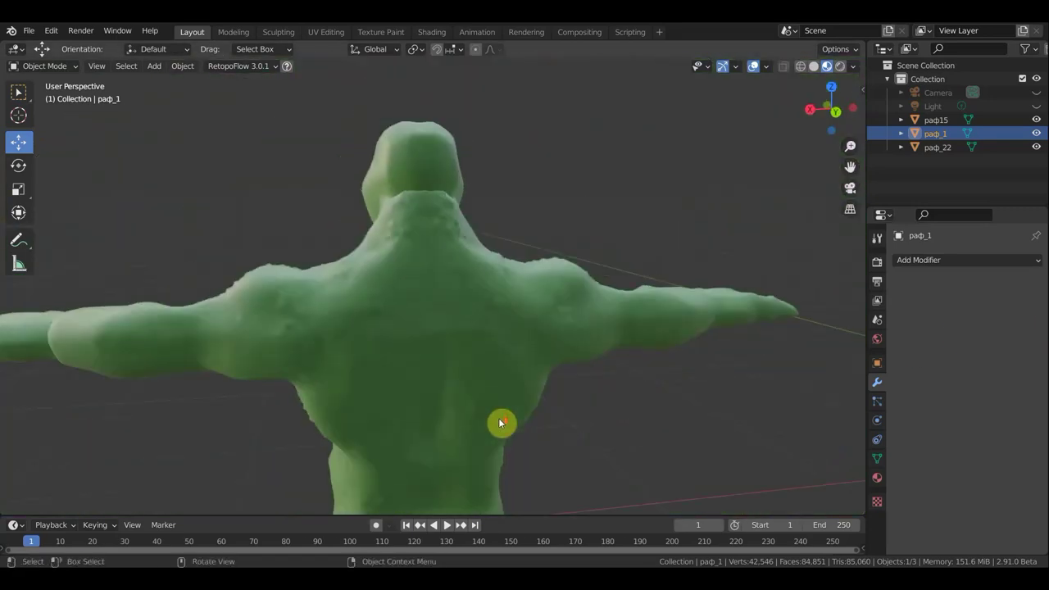
scroll(443, 280, "up", 2)
scroll(466, 205, "up", 4)
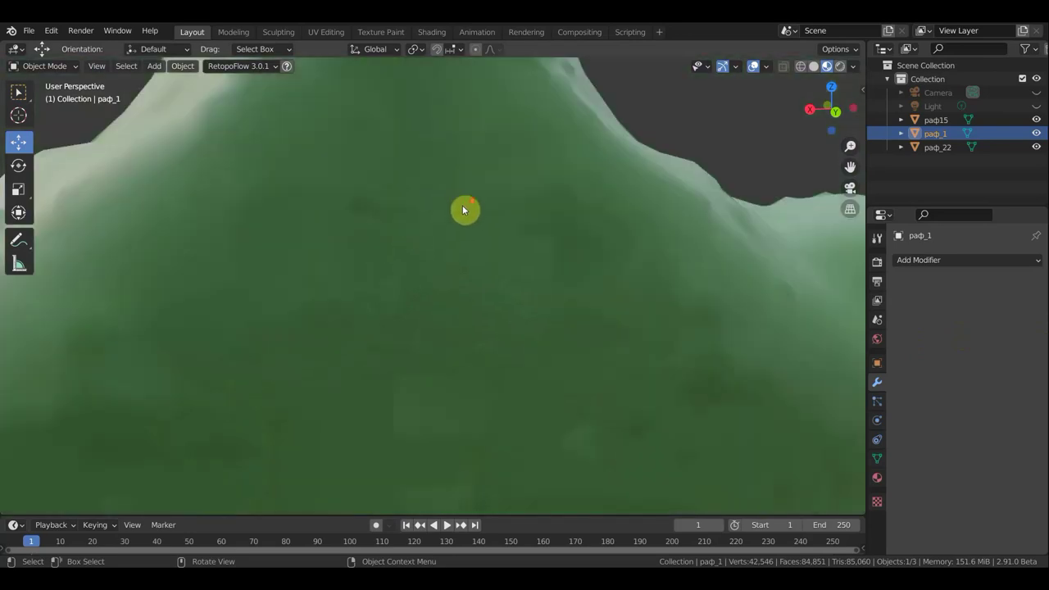
scroll(426, 193, "down", 3)
scroll(344, 209, "down", 2)
middle_click_drag(266, 223, 491, 230)
mouse_move(662, 228)
middle_mouse_down()
mouse_move(534, 308)
mouse_move(632, 320)
mouse_move(616, 316)
middle_mouse_up()
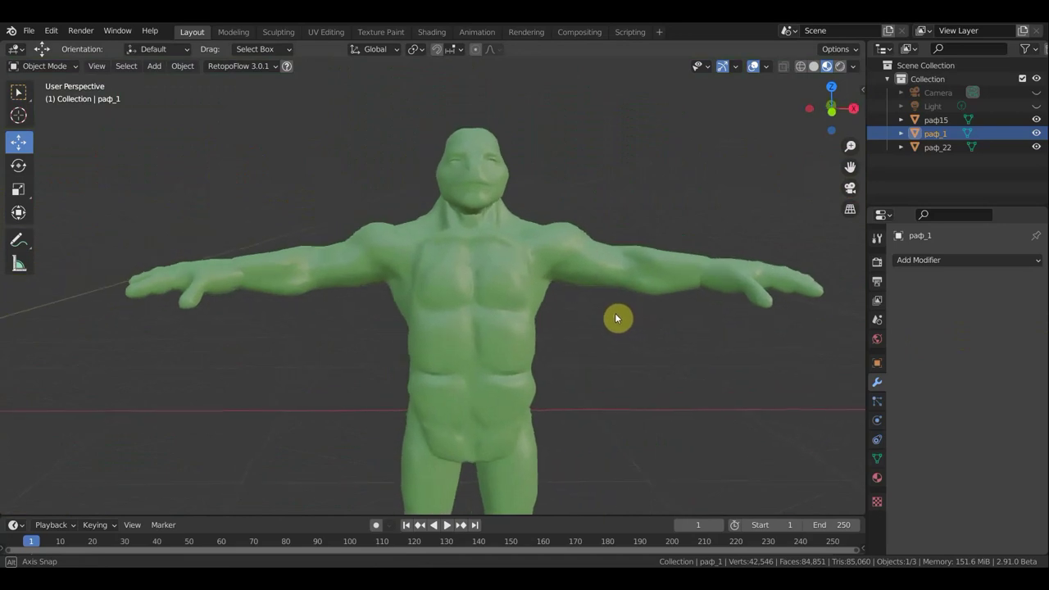
scroll(601, 330, "down", 2)
scroll(547, 365, "down", 2)
mouse_move(548, 365)
middle_mouse_down("shift")
mouse_move(24, 340)
mouse_move(89, 290)
middle_mouse_up("shift")
key("KP_1")
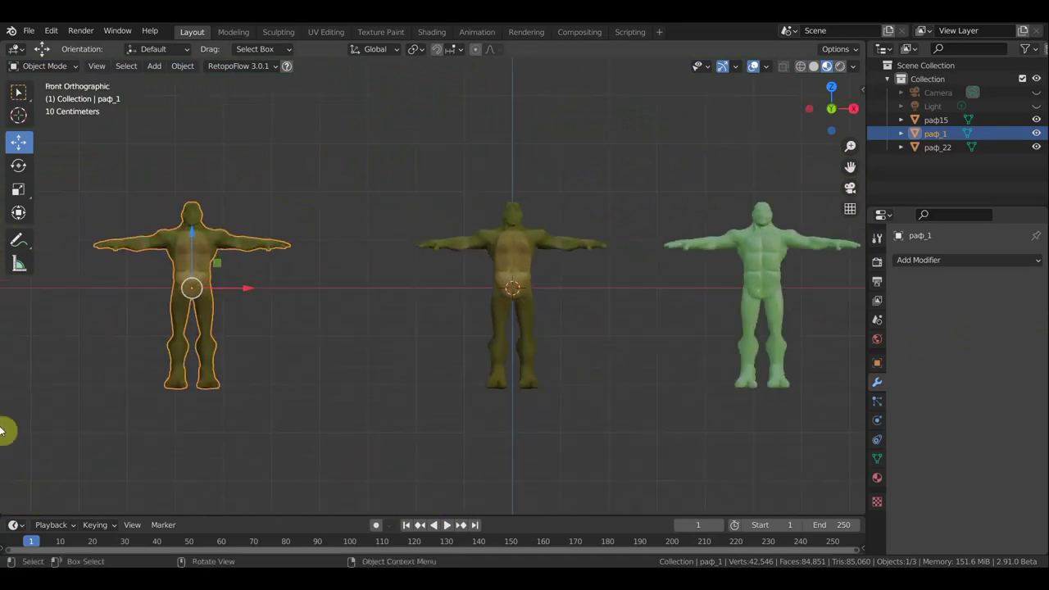
- Slide раф_1 right and раф15 left along X toward the middle figure
scroll(691, 401, "up", 2)
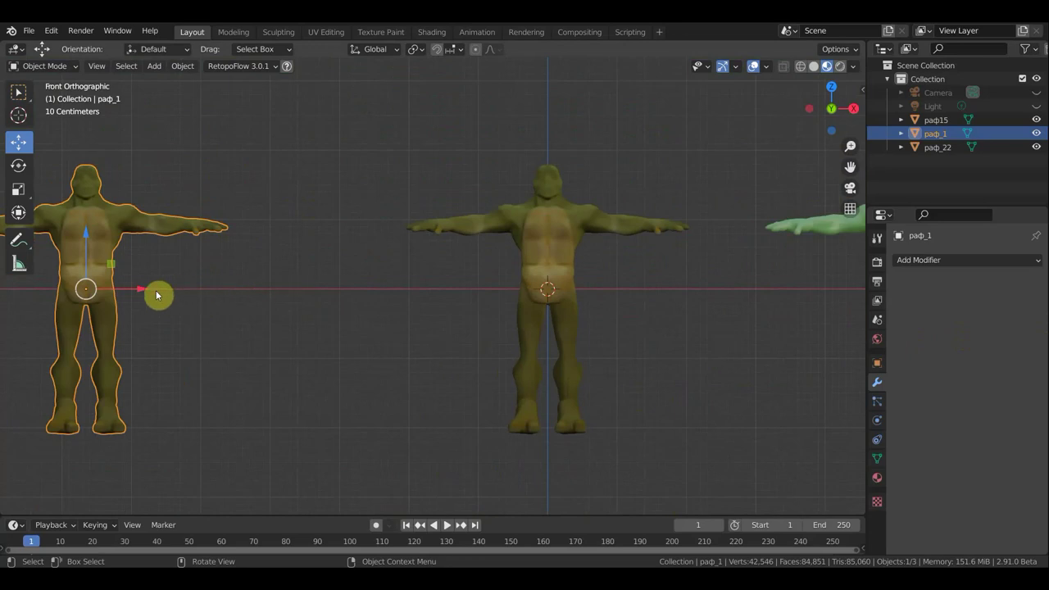
left_click_drag(139, 290, 316, 290)
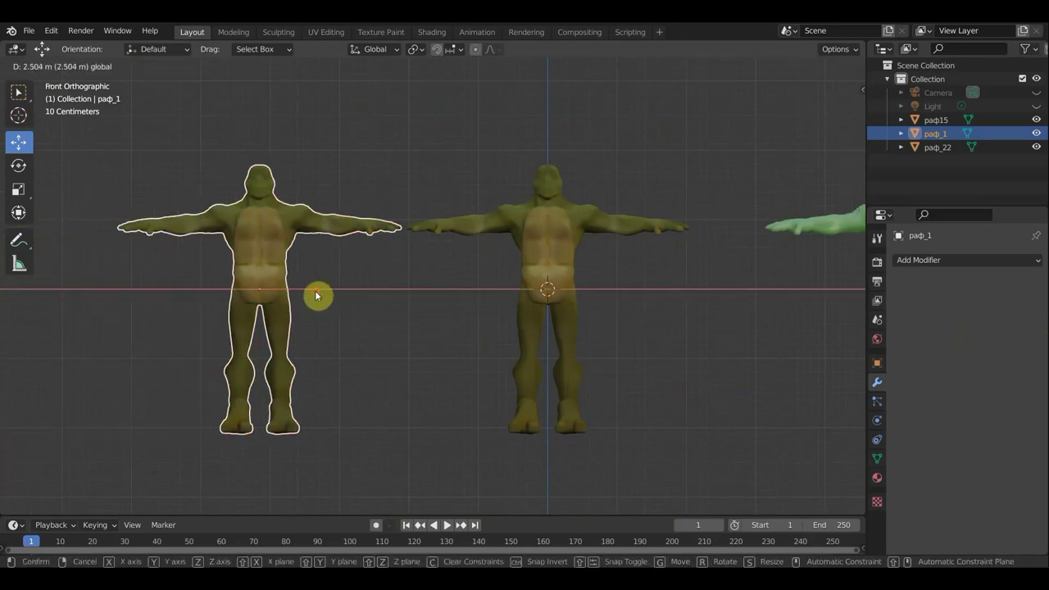
scroll(696, 299, "down", 2)
left_click(782, 279)
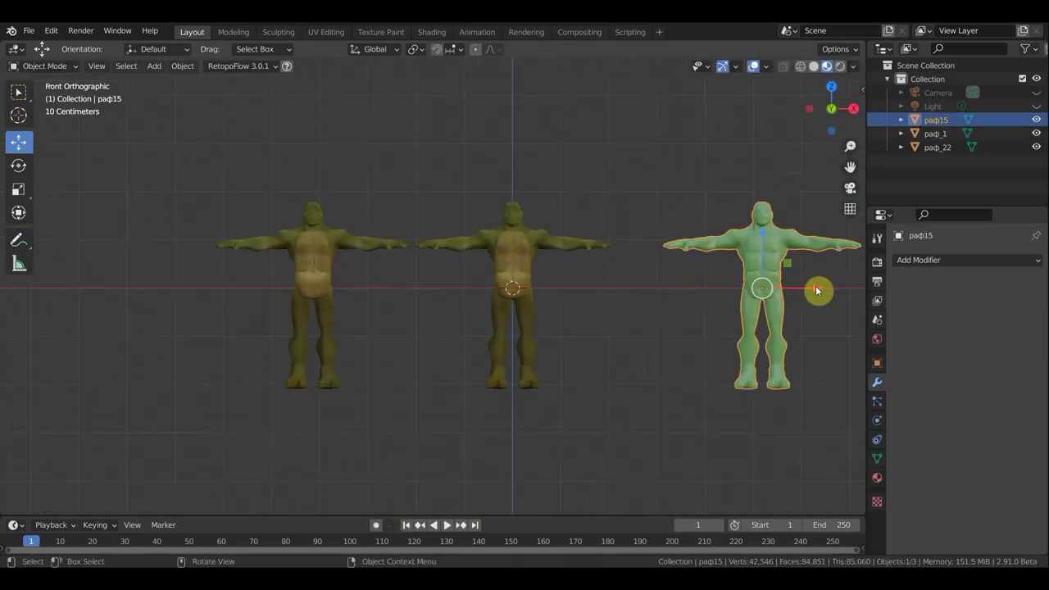
left_click_drag(824, 288, 766, 289)
scroll(696, 342, "up", 2)
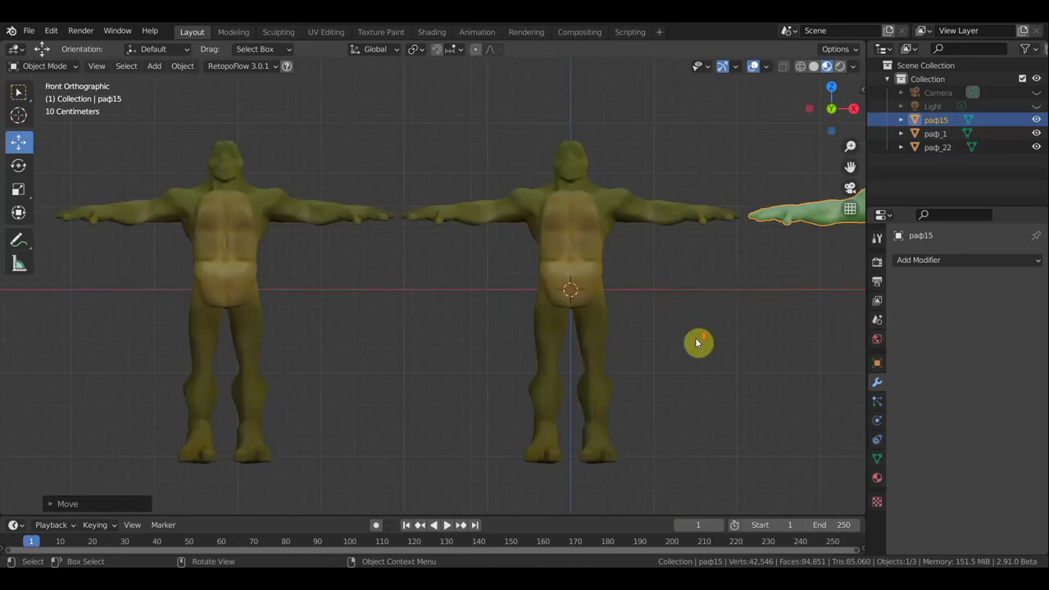
middle_click_drag(576, 350, 115, 396, "shift")
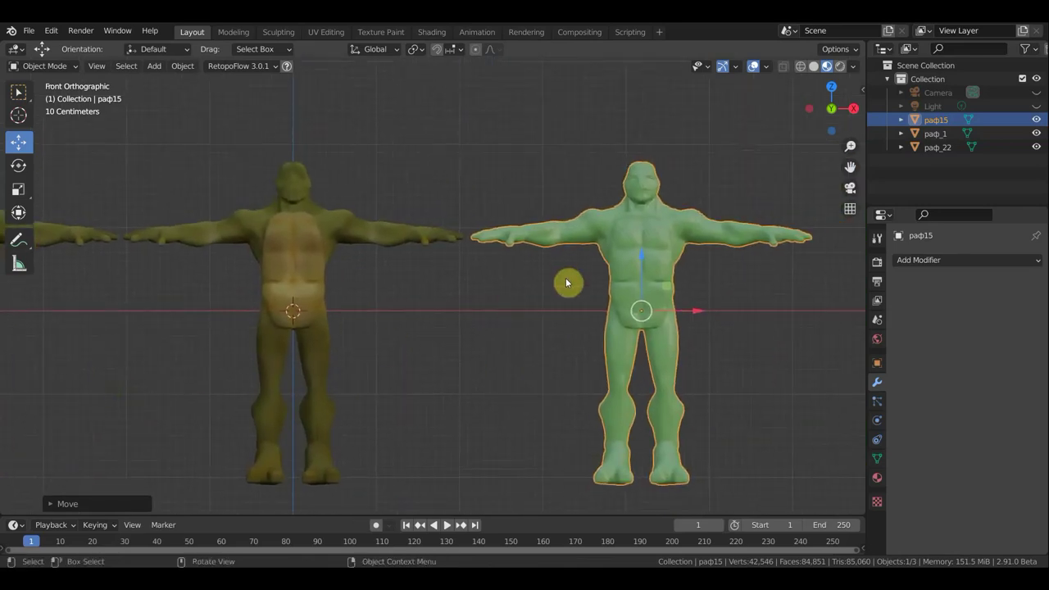
scroll(632, 307, "down", 1)
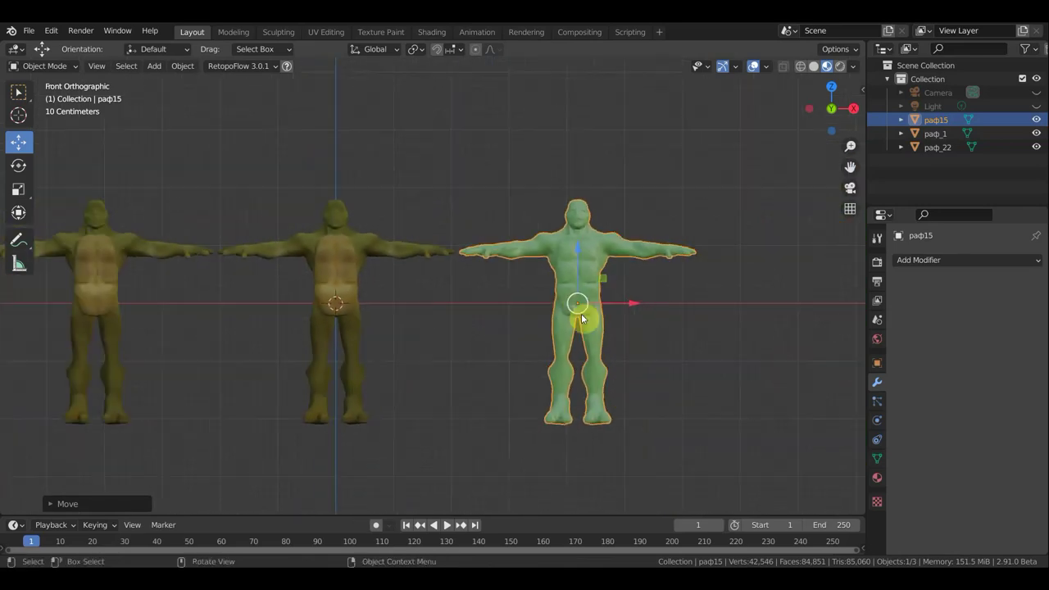
mouse_move(496, 354)
middle_mouse_down()
mouse_move(595, 365)
mouse_move(442, 368)
mouse_move(513, 353)
middle_mouse_up()
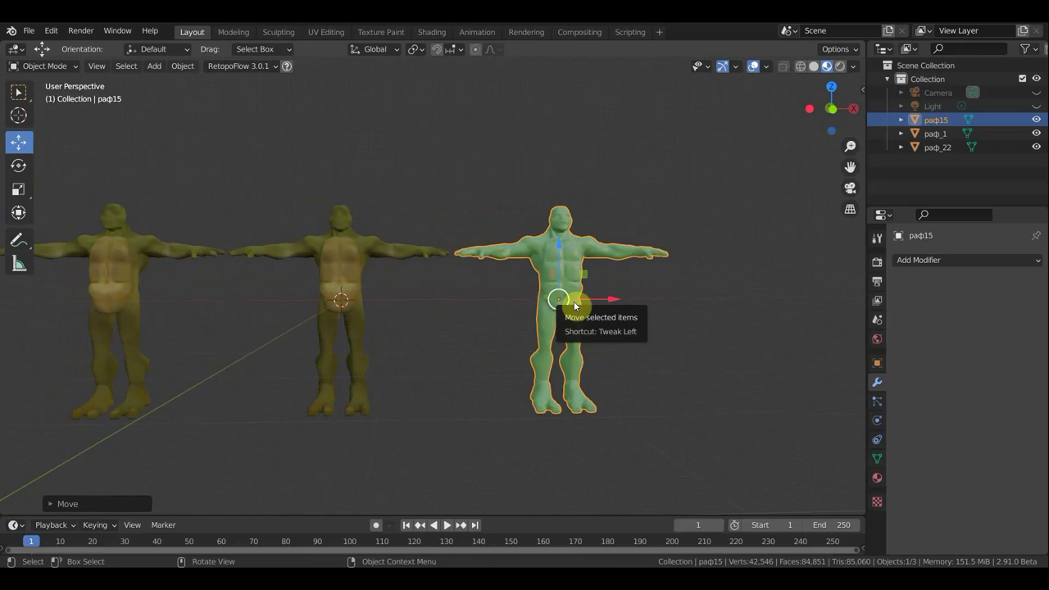
- Undo three times to step the selection back to раф15
mouse_move(414, 348)
middle_mouse_down()
mouse_move(543, 358)
mouse_move(632, 352)
mouse_move(501, 342)
mouse_move(416, 351)
mouse_move(784, 351)
mouse_move(757, 352)
middle_mouse_up()
scroll(601, 321, "up", 3)
scroll(601, 322, "up", 3)
scroll(600, 322, "up", 2)
middle_click_drag(615, 351, 484, 421)
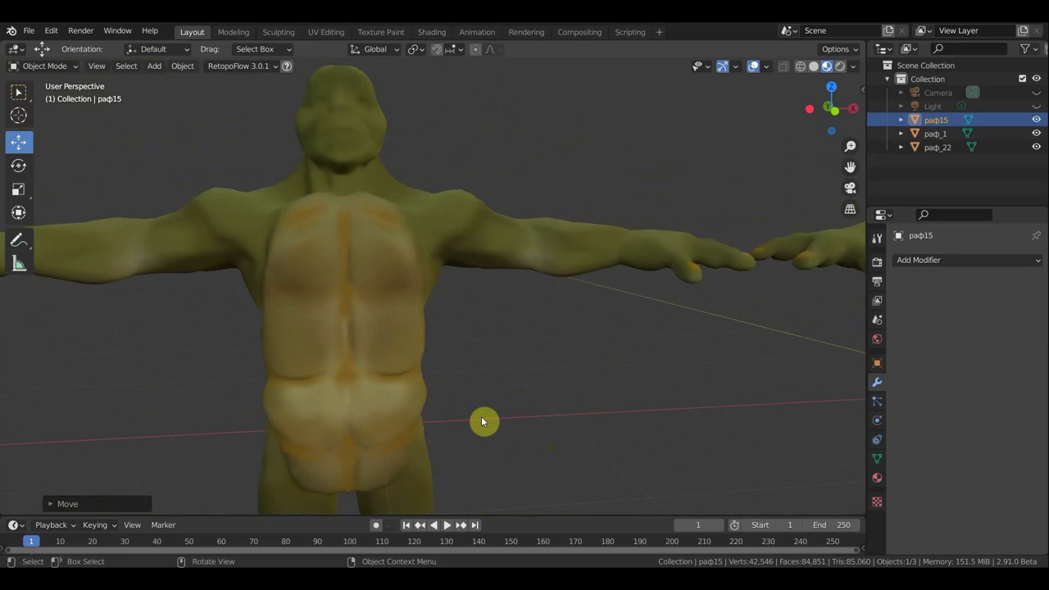
key("ctrl+z")
key("ctrl+z")
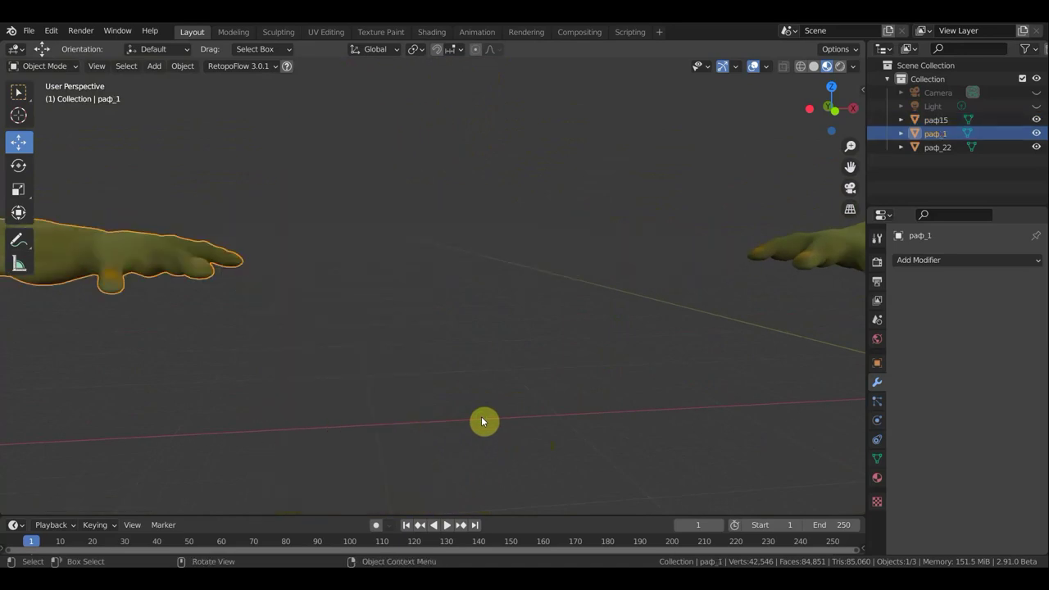
key("ctrl+z")
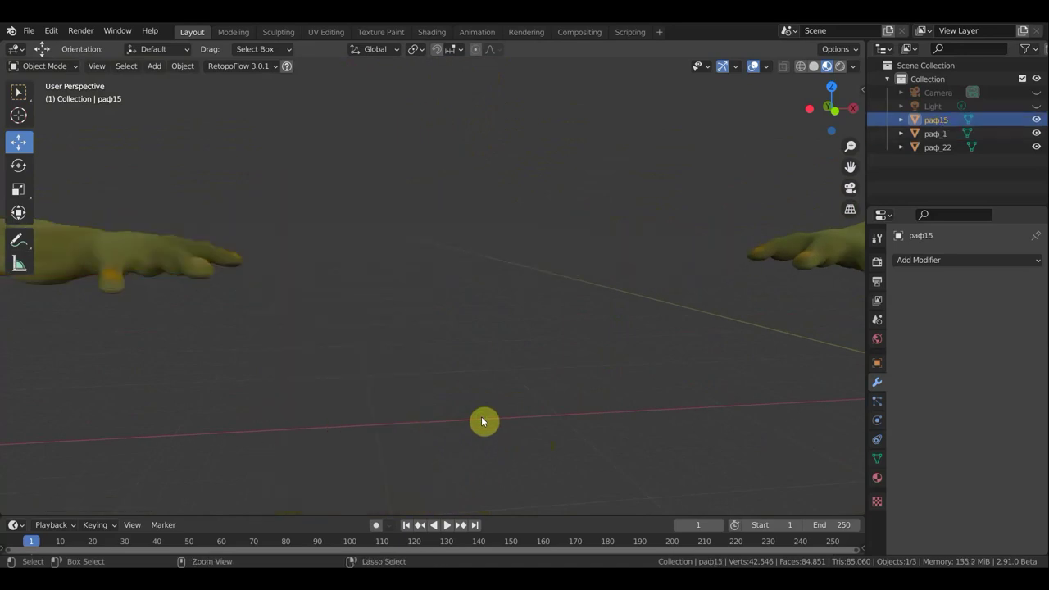
key("ctrl+z")
key("ctrl+z")
key("ctrl+z")
key("ctrl+z")
key("ctrl+z")
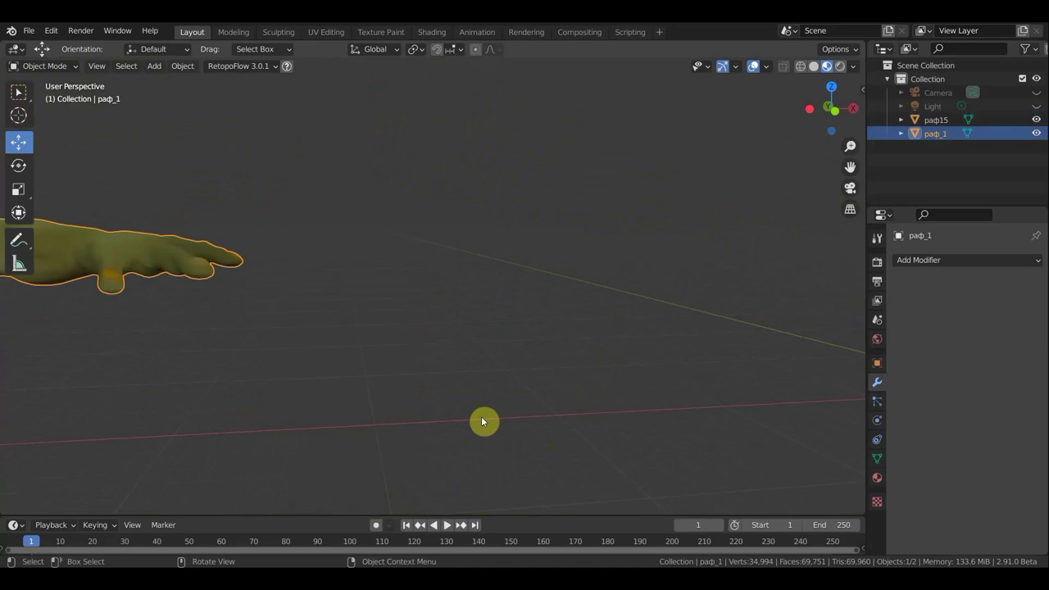
- Re-centre the view on the characters and select the green раф15 model
scroll(481, 421, "down", 1)
scroll(481, 422, "down", 2)
scroll(427, 388, "down", 2)
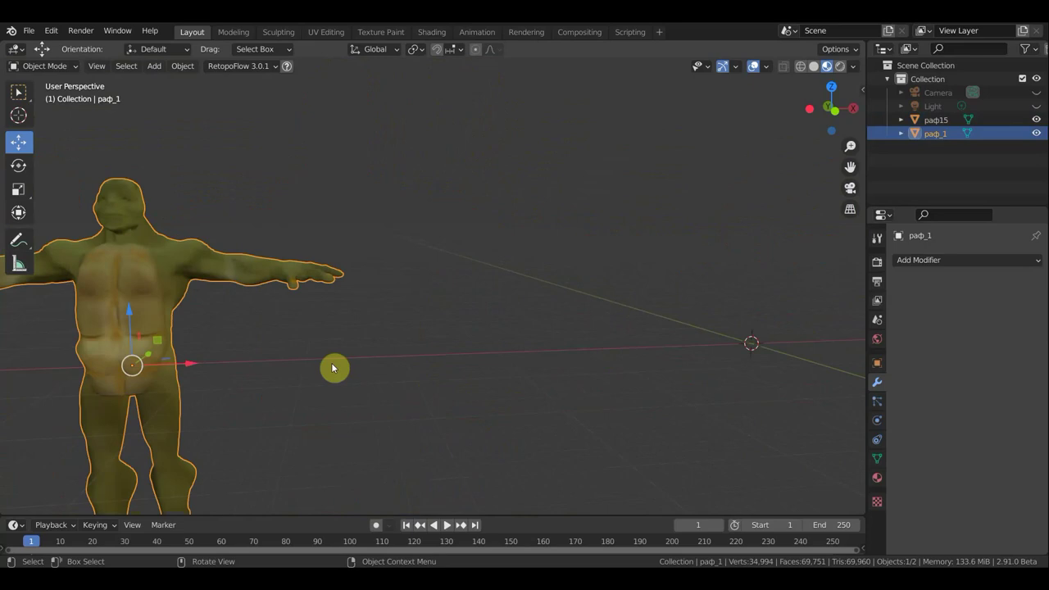
middle_click_drag(317, 368, 502, 386, "shift")
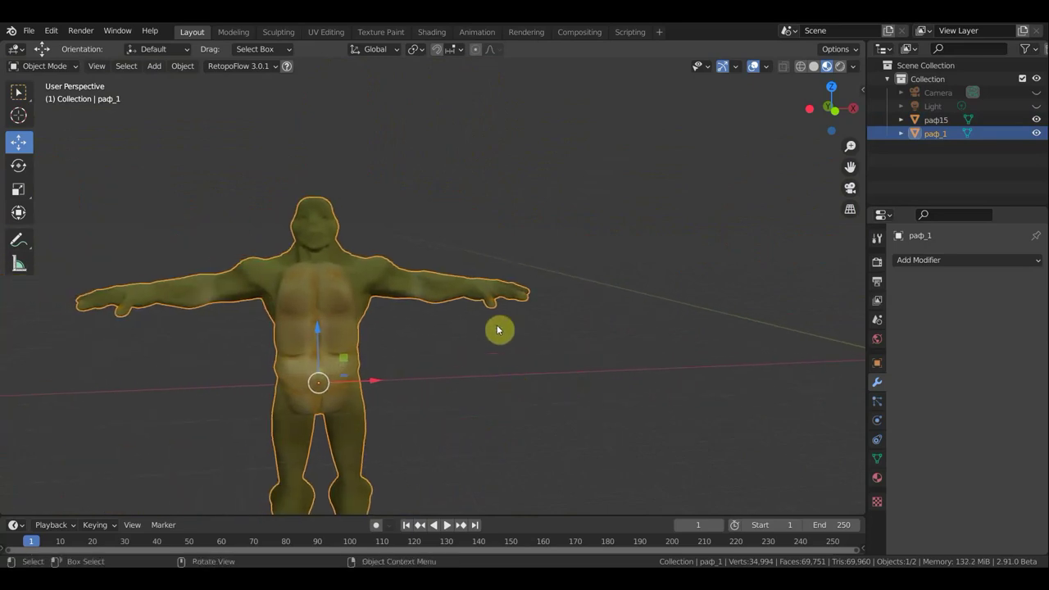
scroll(508, 340, "up", 1)
scroll(496, 331, "up", 1)
scroll(496, 331, "up", 1)
scroll(494, 337, "up", 2)
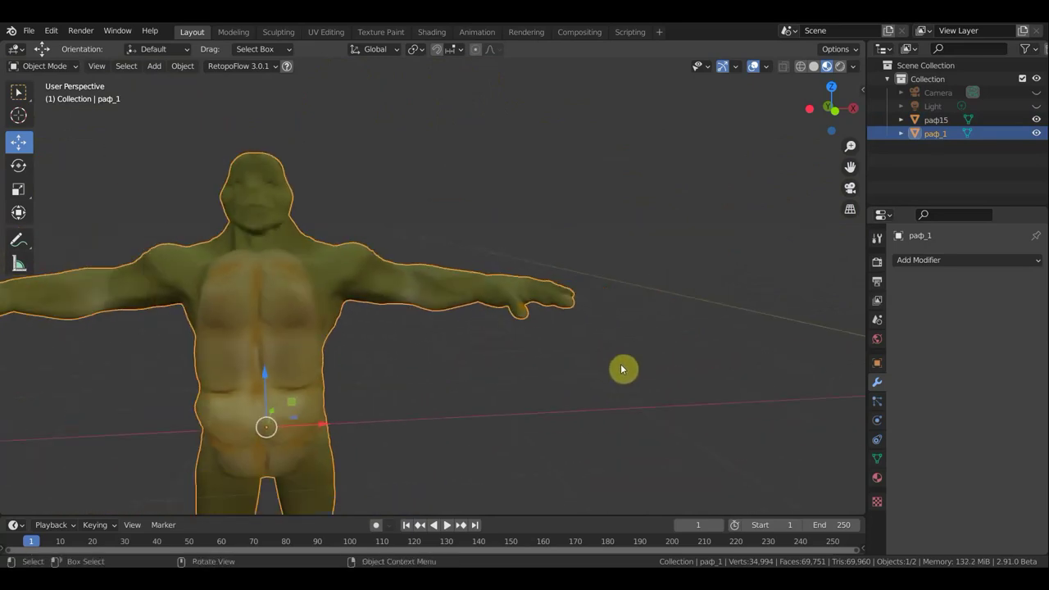
scroll(648, 370, "down", 3)
scroll(809, 339, "down", 2)
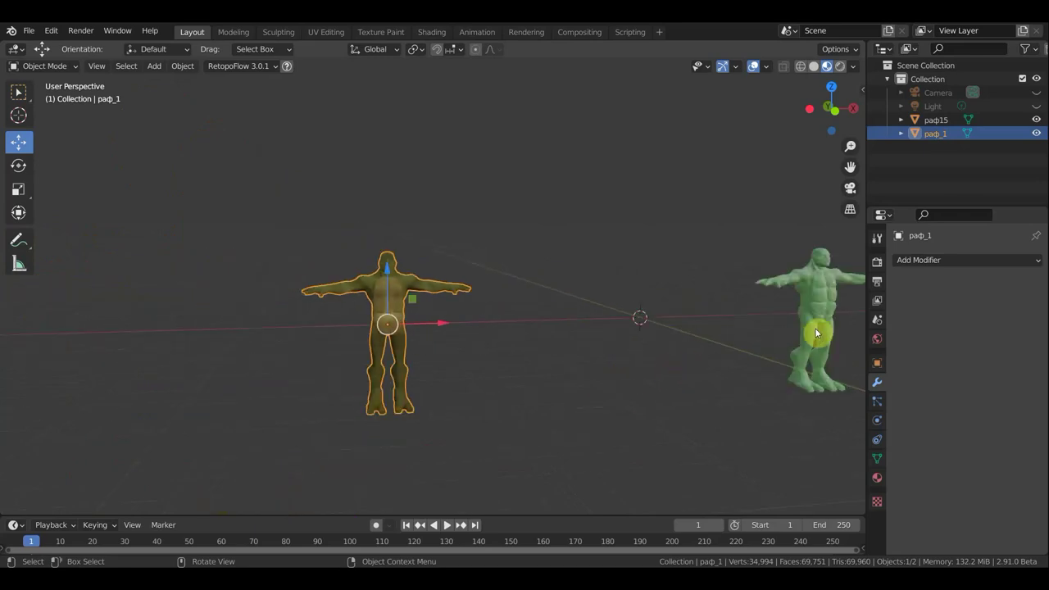
left_click(827, 319)
- Box-select the green раф15 model and delete it
mouse_move(714, 370)
middle_mouse_down()
mouse_move(548, 374)
mouse_move(707, 372)
mouse_move(384, 311)
mouse_move(276, 330)
mouse_move(314, 326)
middle_mouse_up()
scroll(314, 326, "up", 4)
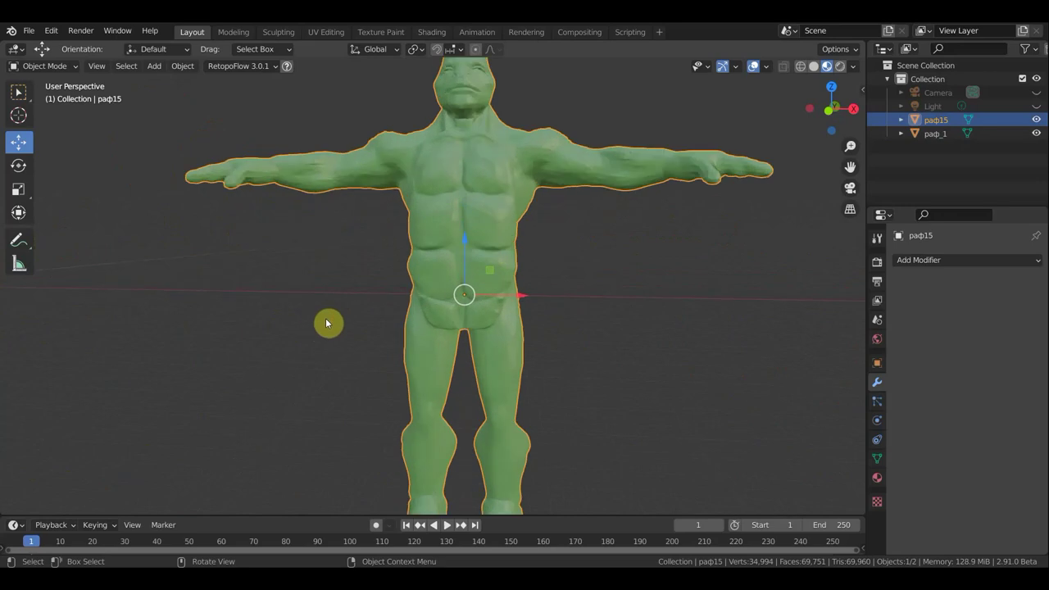
scroll(458, 320, "down", 3)
scroll(606, 396, "down", 2)
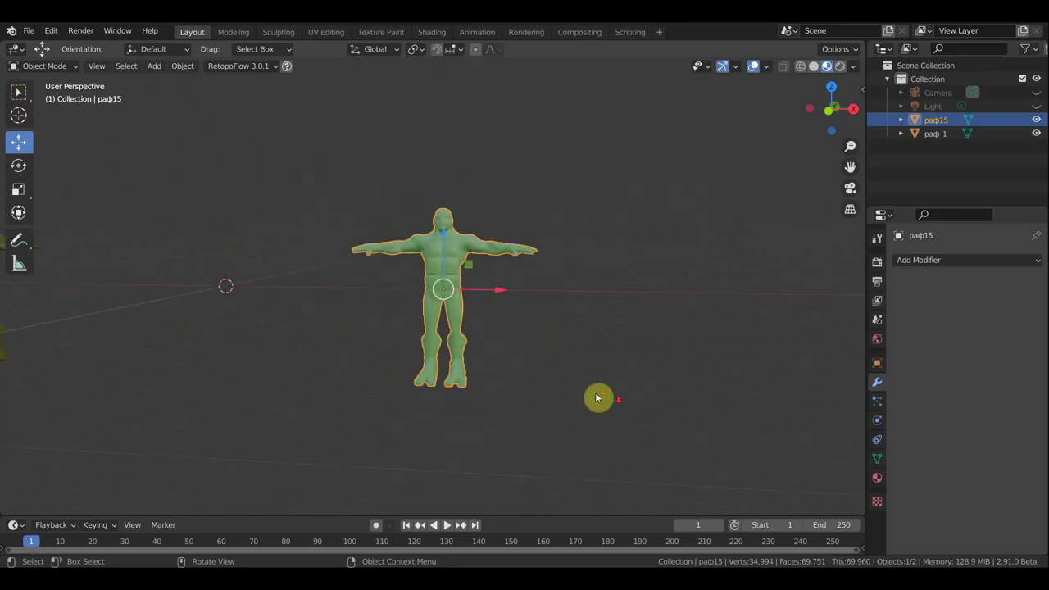
scroll(762, 409, "down", 5, "ctrl")
left_click_drag(777, 424, 409, 172)
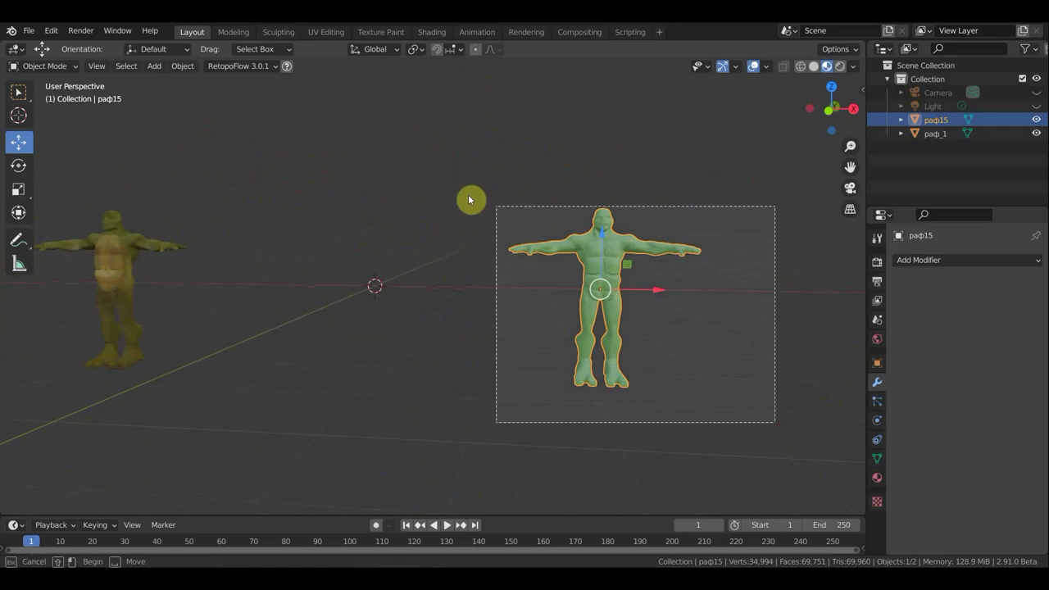
key("Delete")
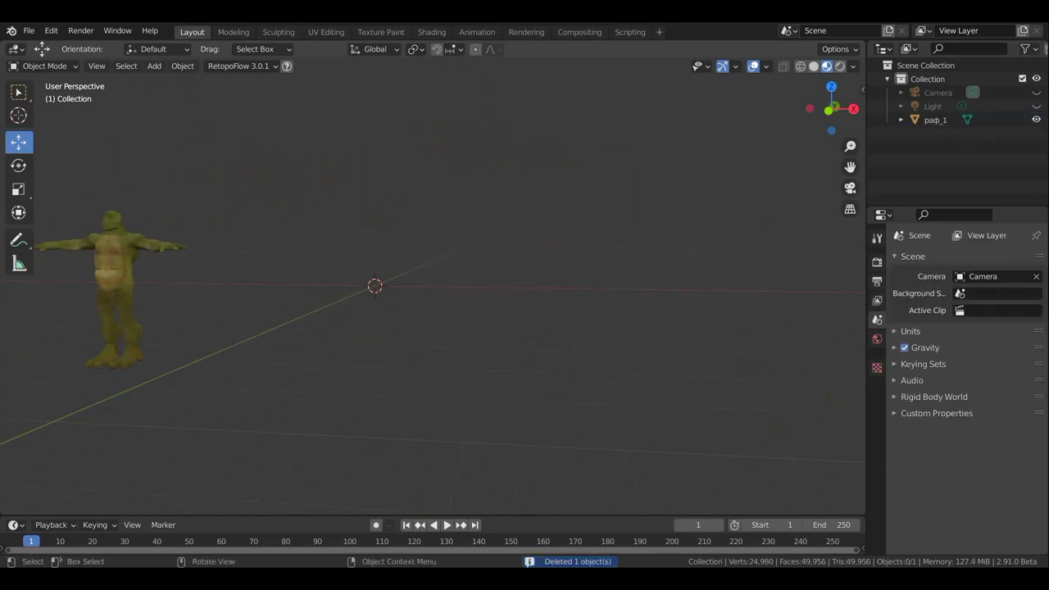
- Select the раф_1 character and frame it in the viewport
left_click(132, 273)
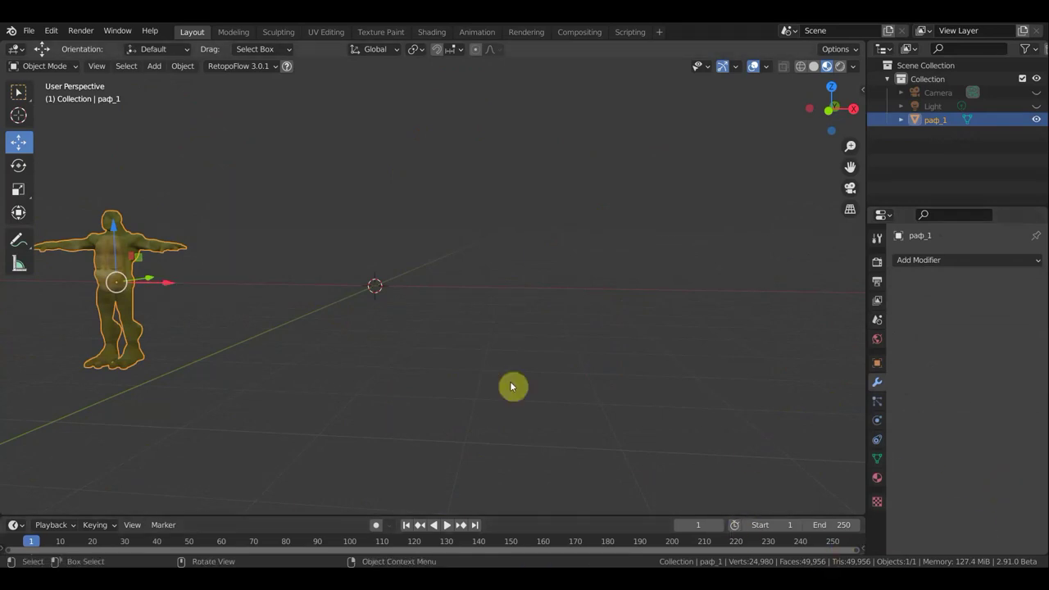
key("KP_Decimal")
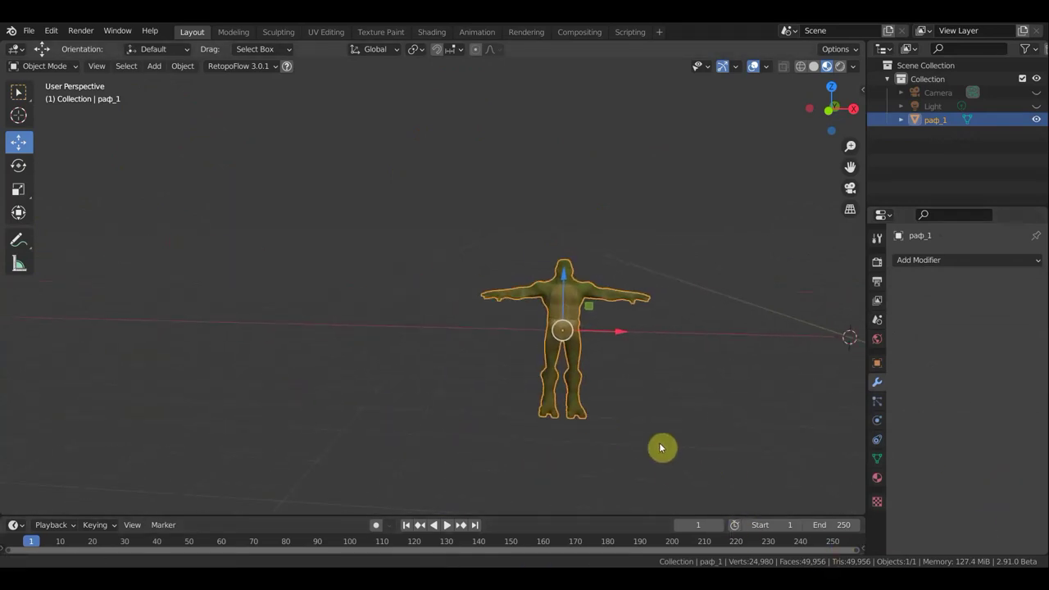
scroll(708, 463, "up", 1)
scroll(623, 430, "up", 2)
scroll(623, 429, "up", 1)
scroll(664, 387, "up", 1)
middle_click_drag(628, 368, 619, 359, "shift")
- Switch to front orthographic view of раф_1, then orbit back into perspective
key("KP_1")
scroll(623, 353, "up", 2)
scroll(622, 354, "down", 1)
scroll(623, 354, "down", 2)
scroll(623, 354, "up", 1)
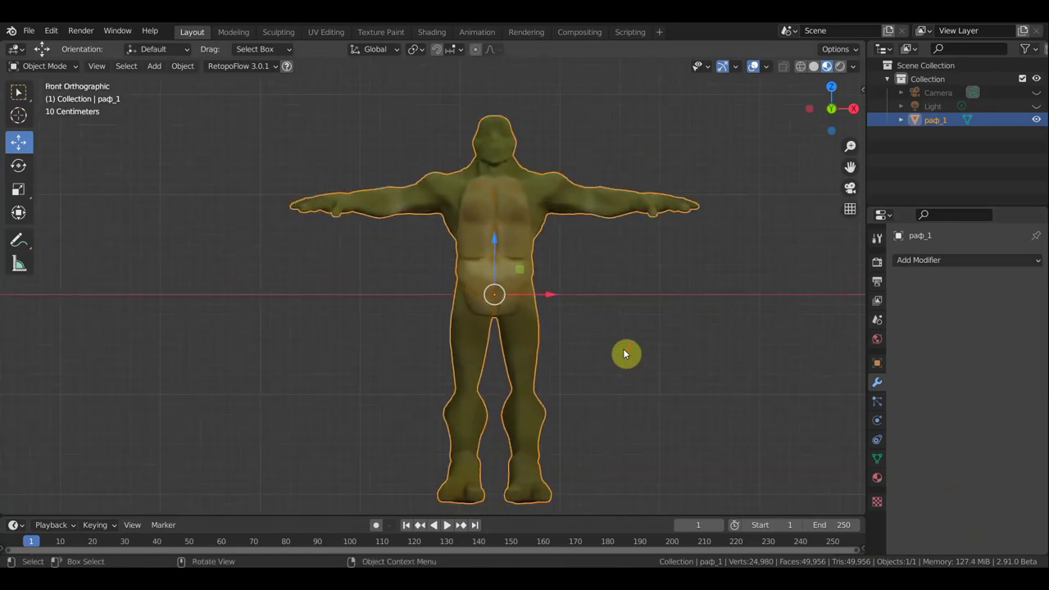
mouse_move(641, 352)
middle_mouse_down()
mouse_move(546, 375)
mouse_move(386, 374)
mouse_move(630, 368)
middle_mouse_up()
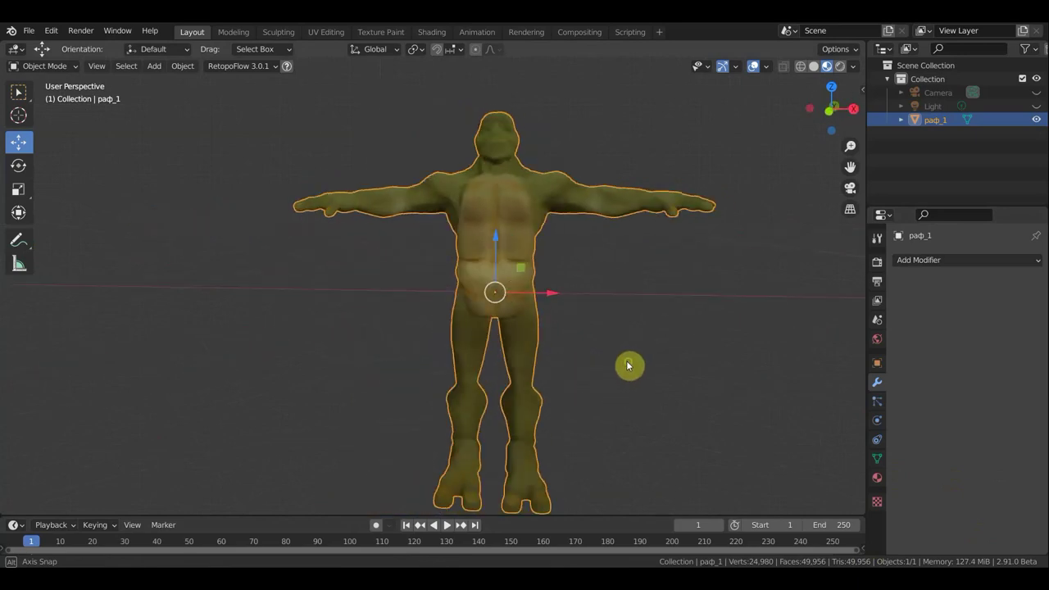
scroll(509, 226, "up", 5)
scroll(567, 212, "down", 2)
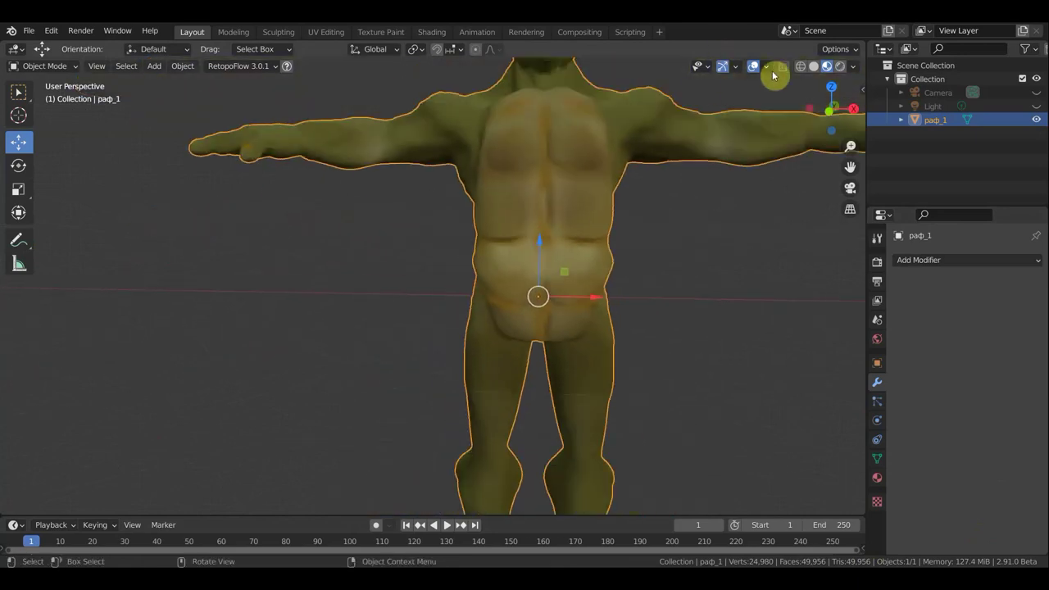
- Display раф_1 in Wireframe shading to expose its triangulated mesh
left_click(801, 66)
scroll(749, 229, "up", 5)
scroll(749, 229, "down", 3)
scroll(749, 229, "down", 3)
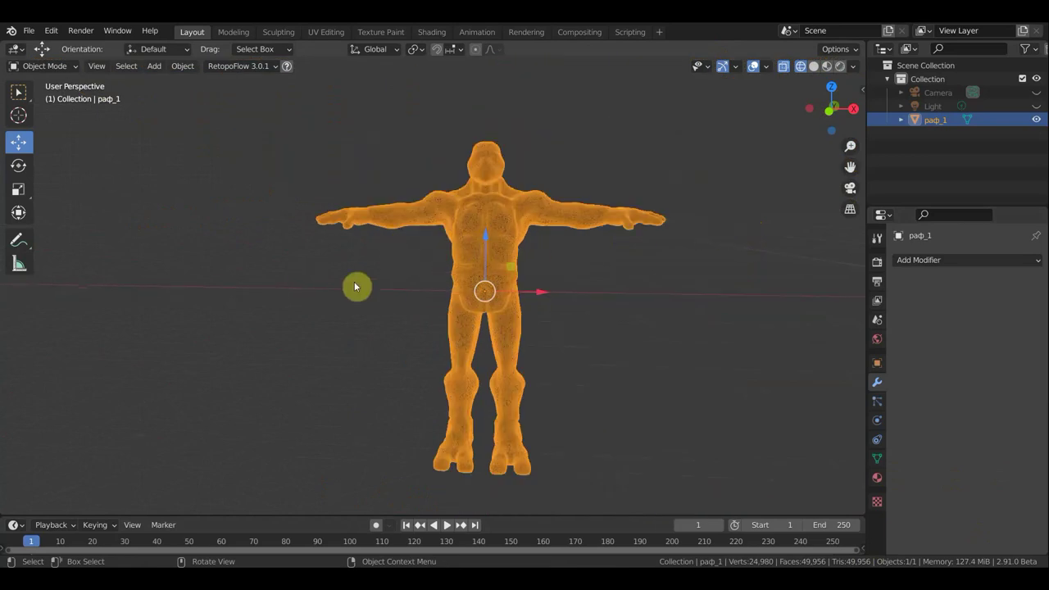
- Start a new General scene, discarding the old scene's unsaved changes
left_click(29, 32)
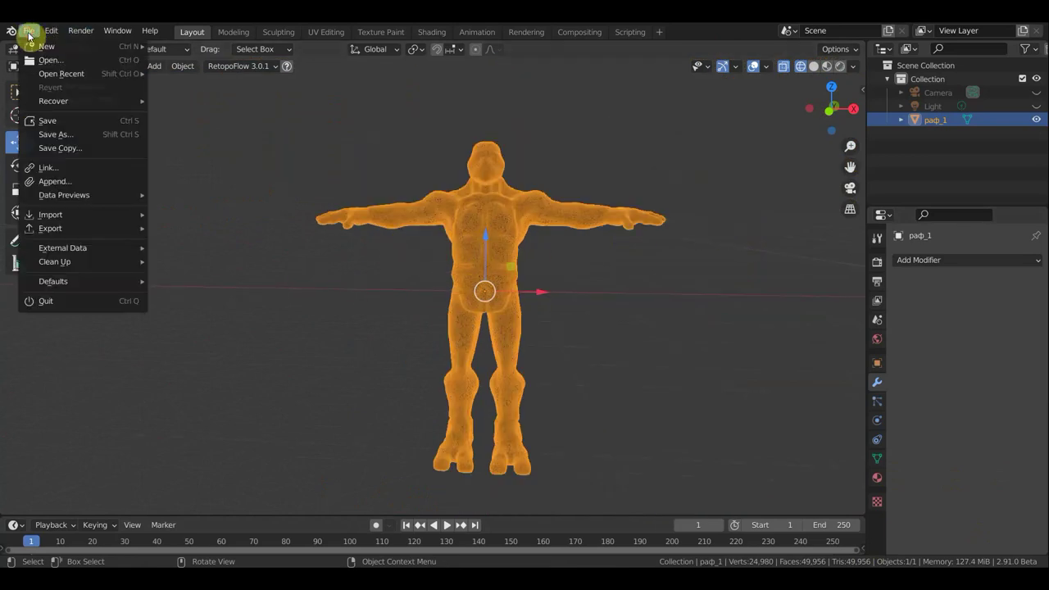
mouse_move(49, 46)
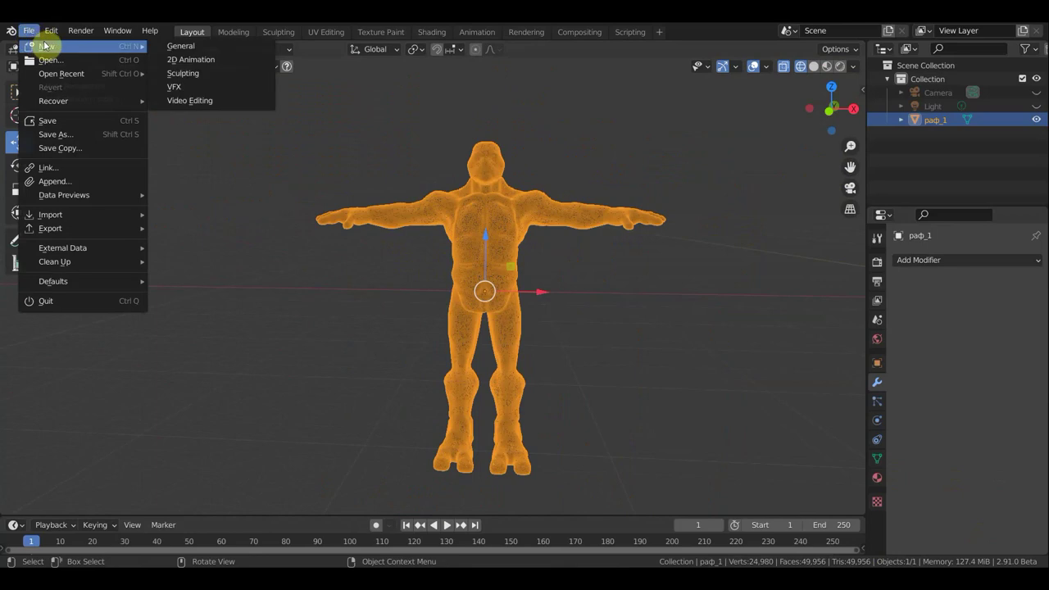
left_click(197, 48)
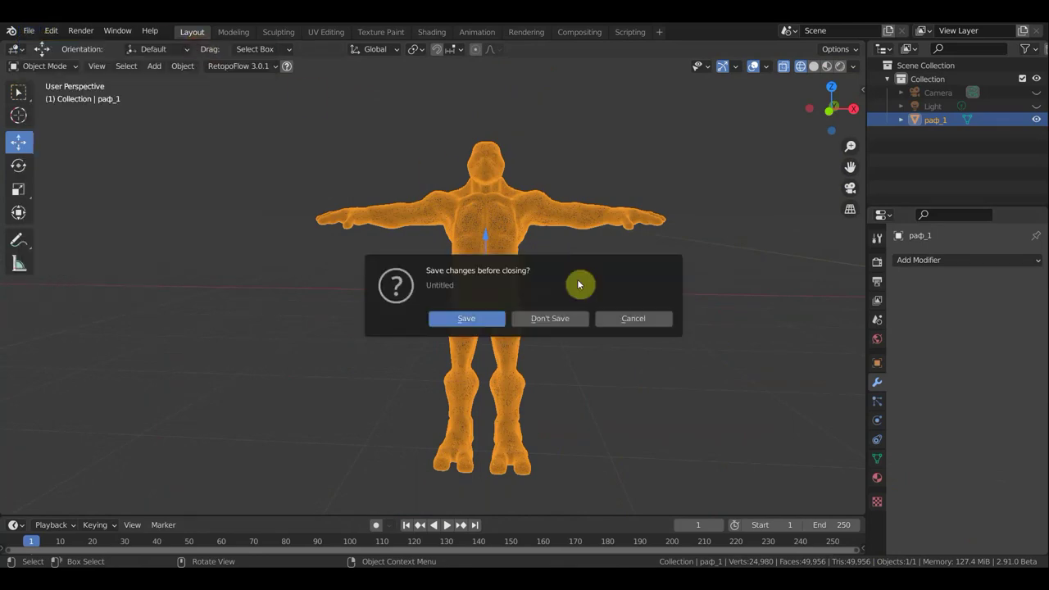
left_click(552, 318)
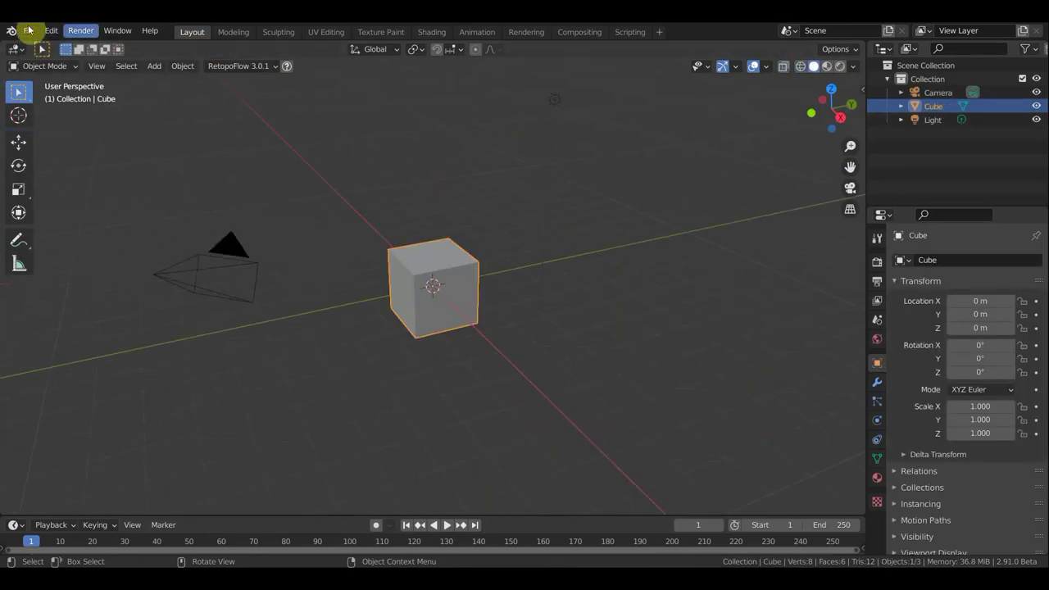
- Browse to the Desktop trip folder in the FBX importer, then cancel it
left_click(29, 30)
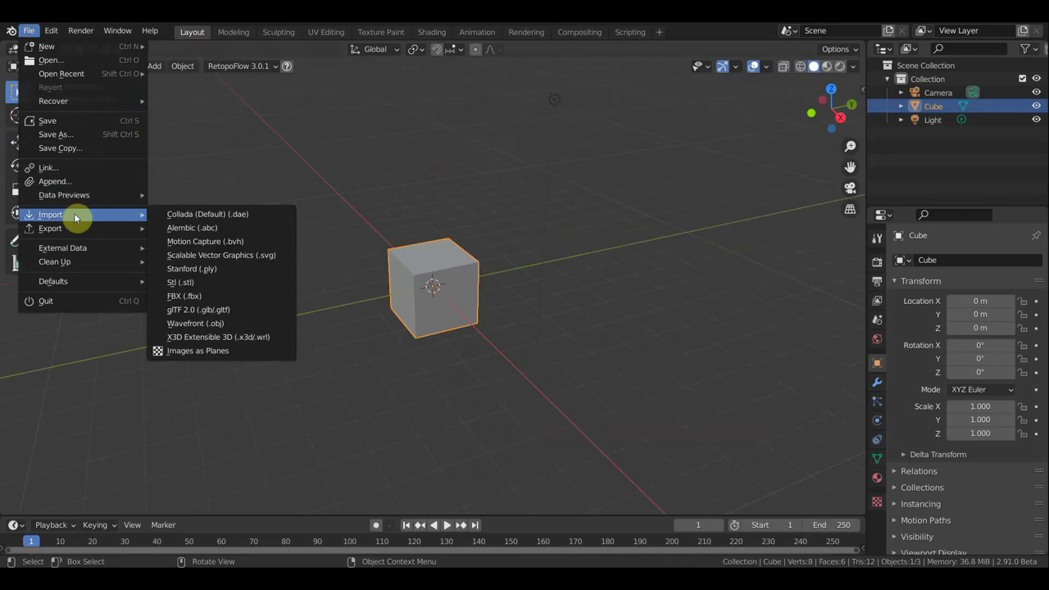
left_click(202, 296)
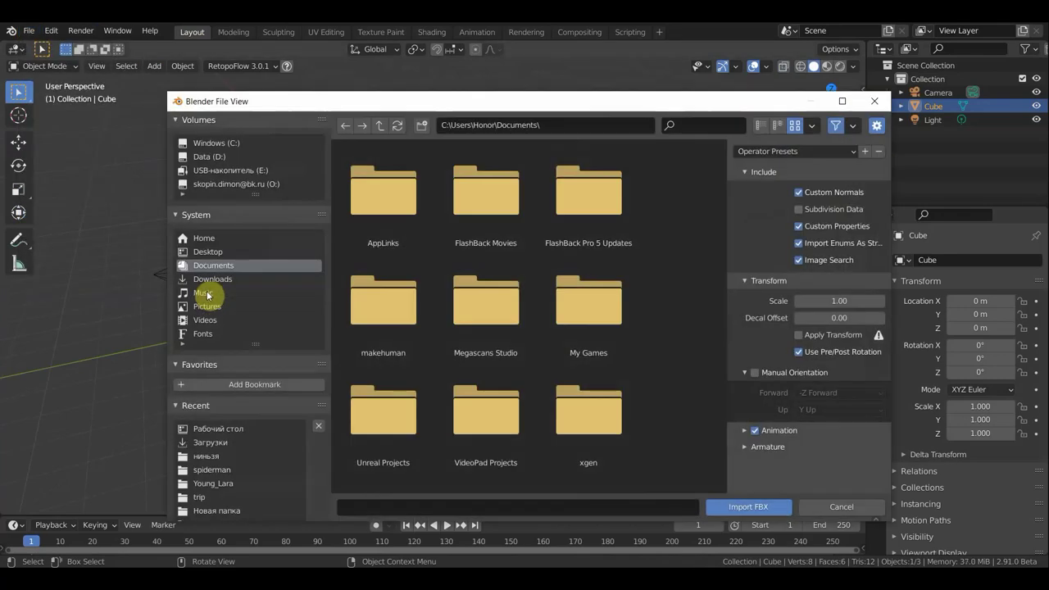
left_click(206, 251)
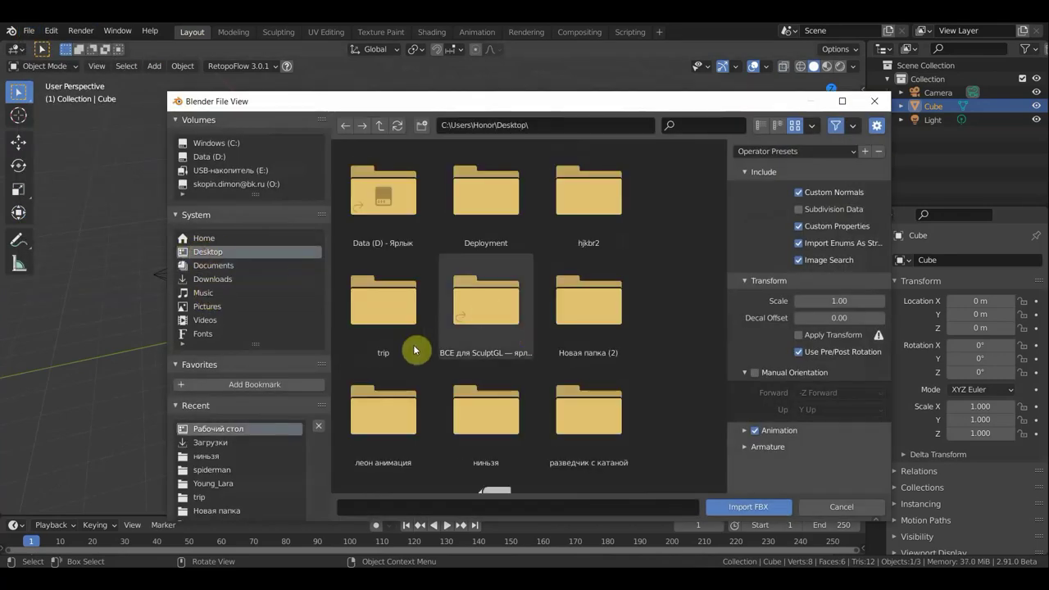
double_click(370, 326)
left_click(370, 214)
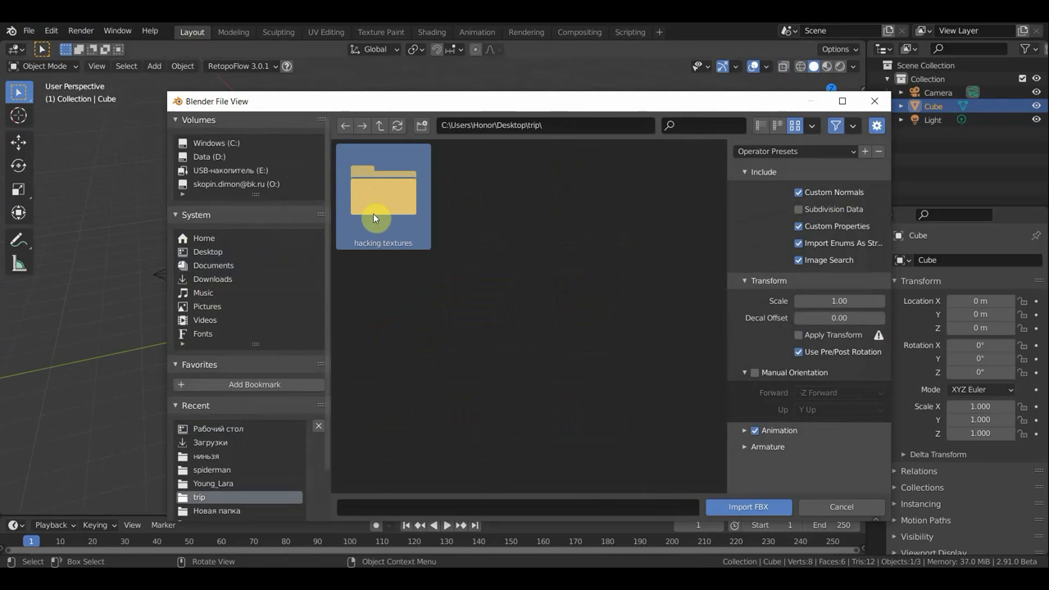
left_click(852, 506)
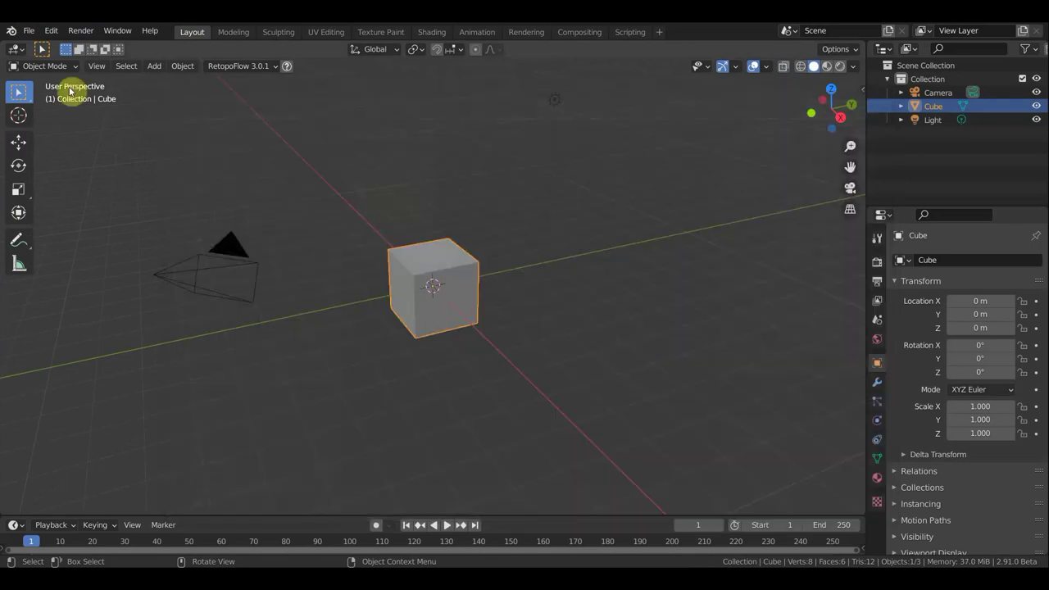
left_click(40, 67)
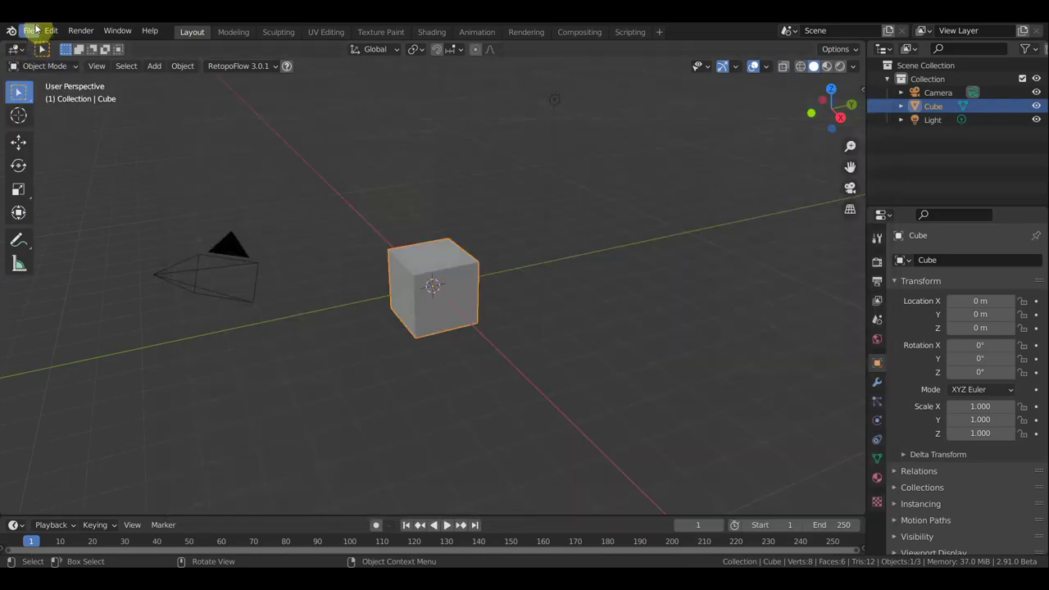
- Import trip.obj from the Desktop trip folder as a Wavefront OBJ
left_click(28, 30)
mouse_move(50, 215)
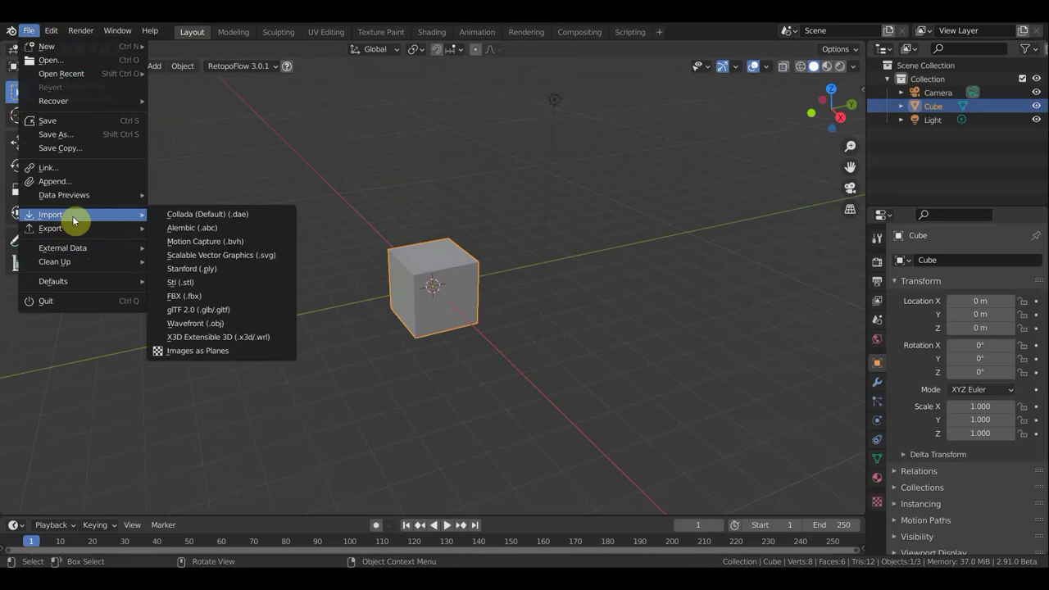
left_click(208, 324)
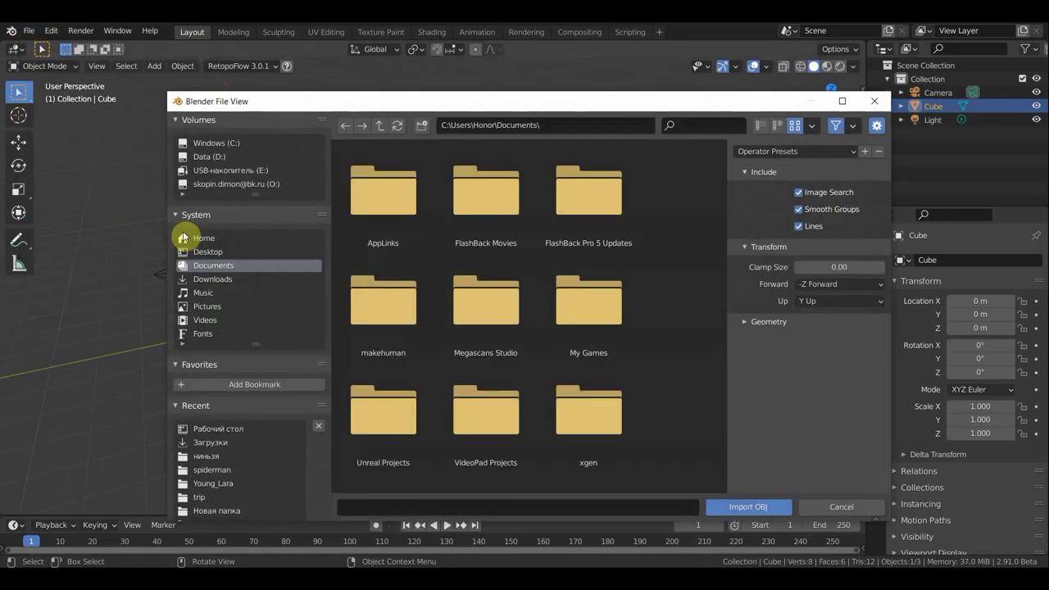
left_click(205, 251)
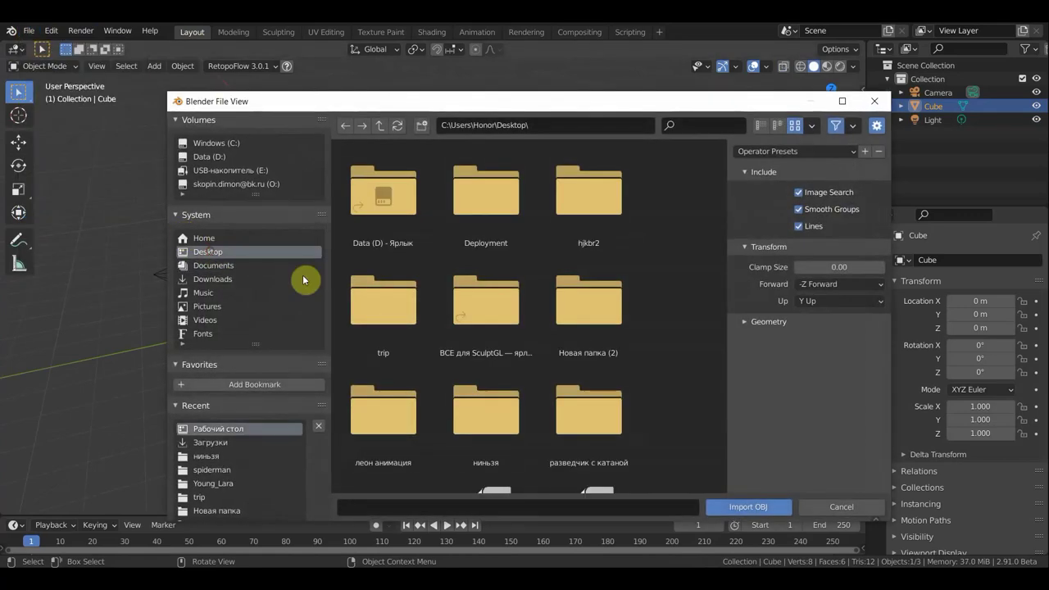
double_click(400, 321)
left_click(490, 324)
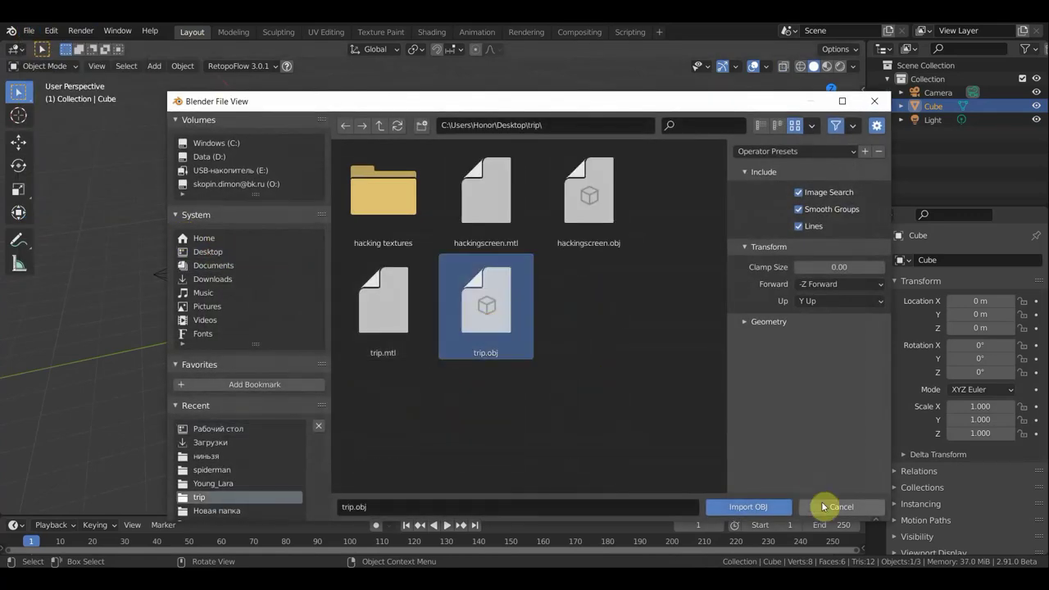
left_click(759, 507)
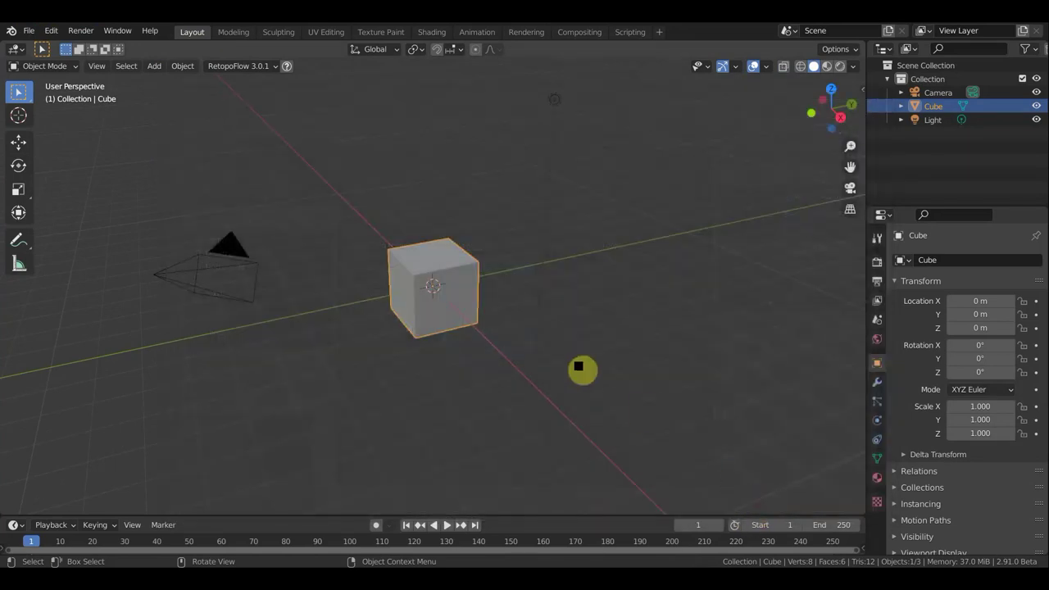
- Orbit and zoom around the imported trip character to view her whole figure
scroll(495, 309, "down", 5)
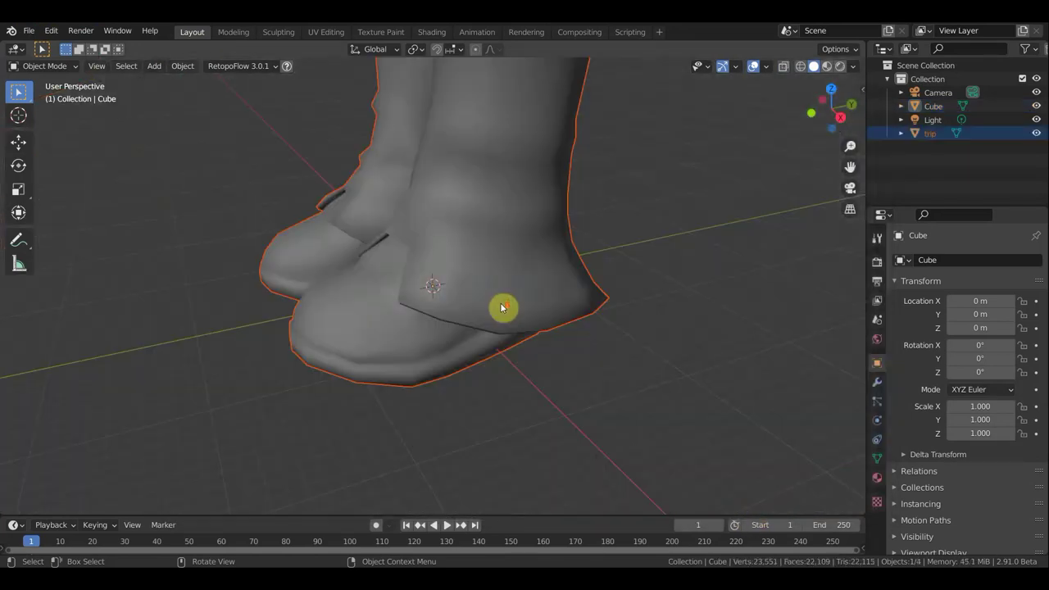
scroll(498, 308, "down", 2)
scroll(500, 308, "down", 2)
mouse_move(501, 307)
middle_mouse_down()
mouse_move(622, 282)
mouse_move(714, 281)
mouse_move(693, 271)
mouse_move(599, 379)
mouse_move(587, 463)
mouse_move(567, 460)
middle_mouse_up()
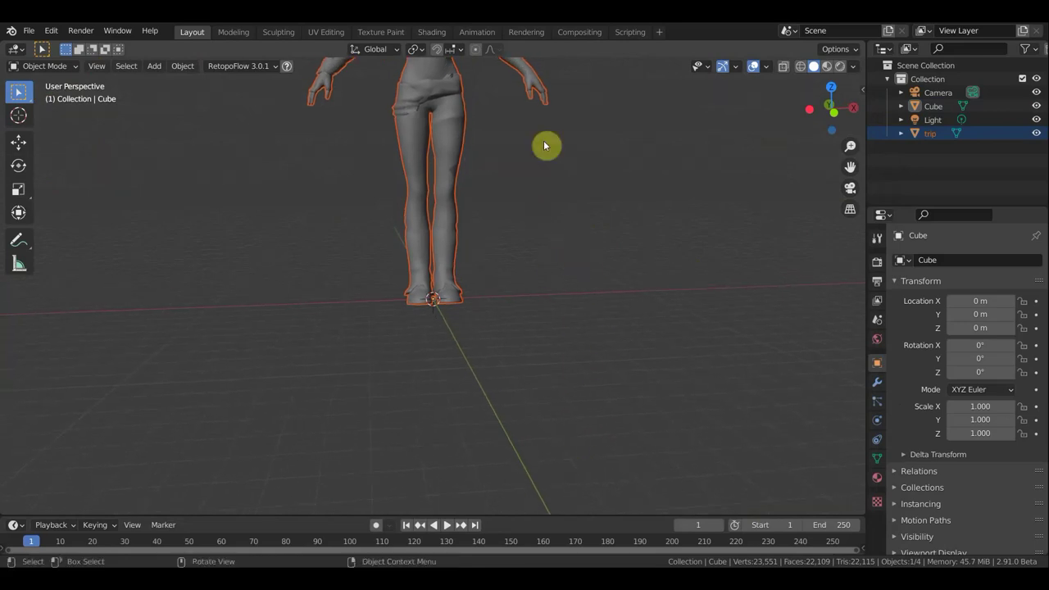
mouse_move(566, 208)
middle_mouse_down("shift")
mouse_move(557, 393)
mouse_move(538, 484)
middle_mouse_up("shift")
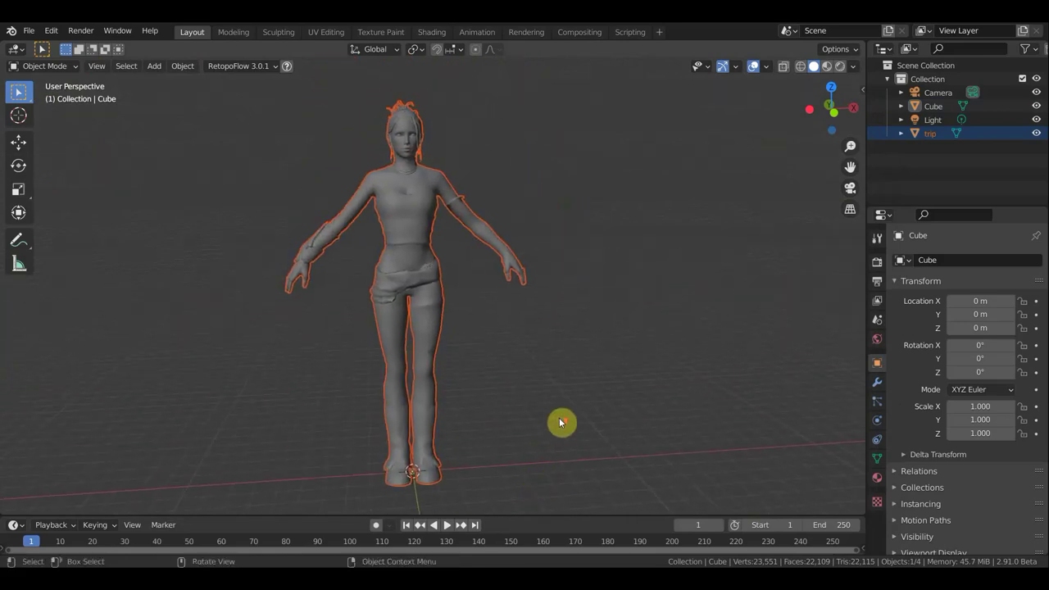
scroll(564, 414, "up", 3)
mouse_move(562, 402)
middle_mouse_down()
mouse_move(529, 405)
mouse_move(562, 402)
mouse_move(545, 342)
mouse_move(578, 481)
middle_mouse_up()
scroll(657, 251, "up", 3)
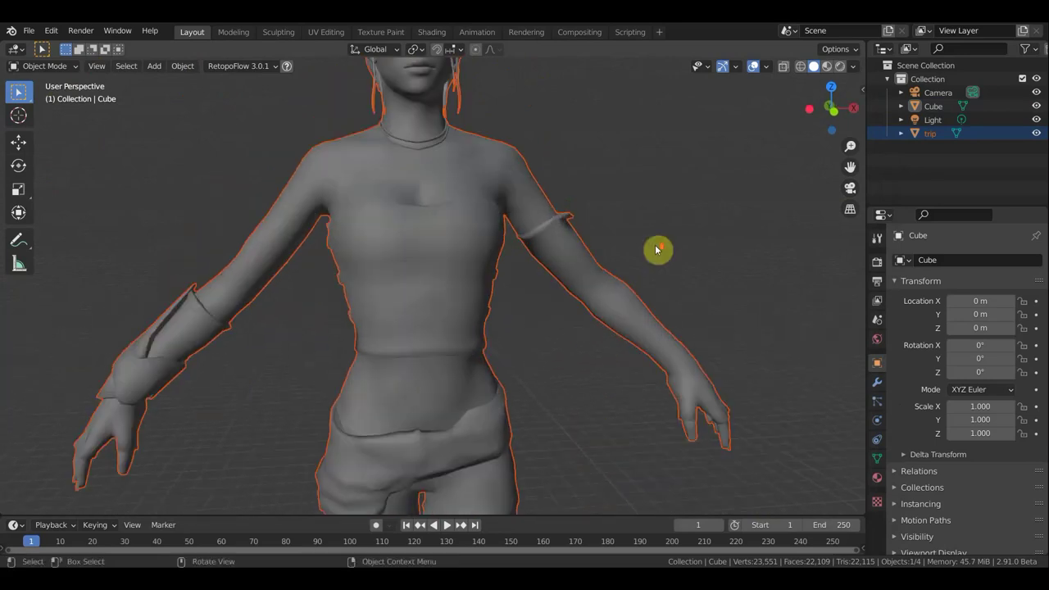
scroll(657, 248, "up", 2)
scroll(657, 250, "down", 4)
- Frame her face and neck, then show her textures in Material Preview
middle_click_drag(658, 260, 646, 351, "shift")
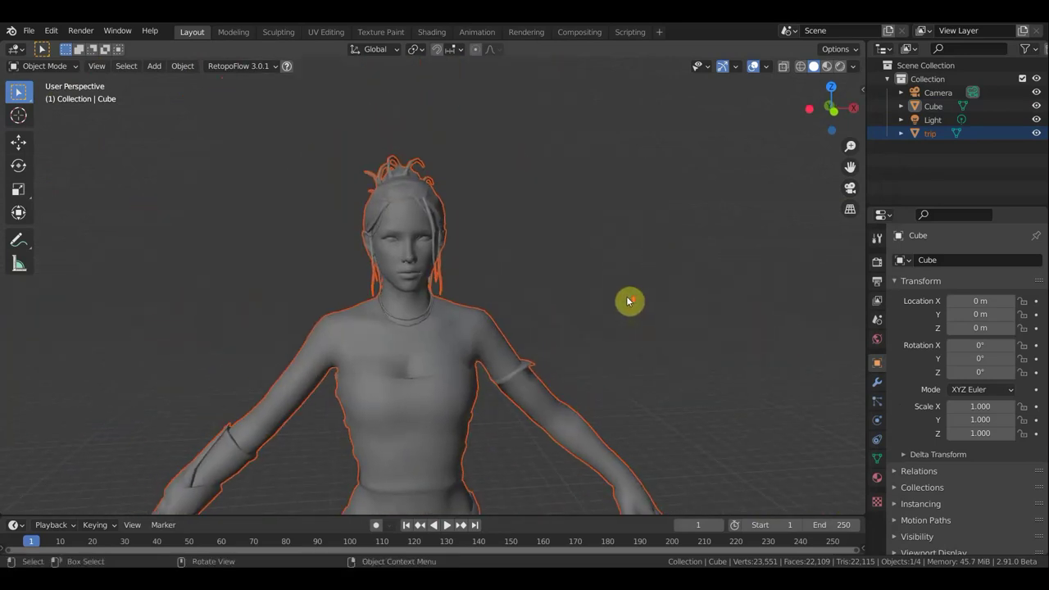
scroll(627, 300, "up", 4)
scroll(626, 297, "down", 4)
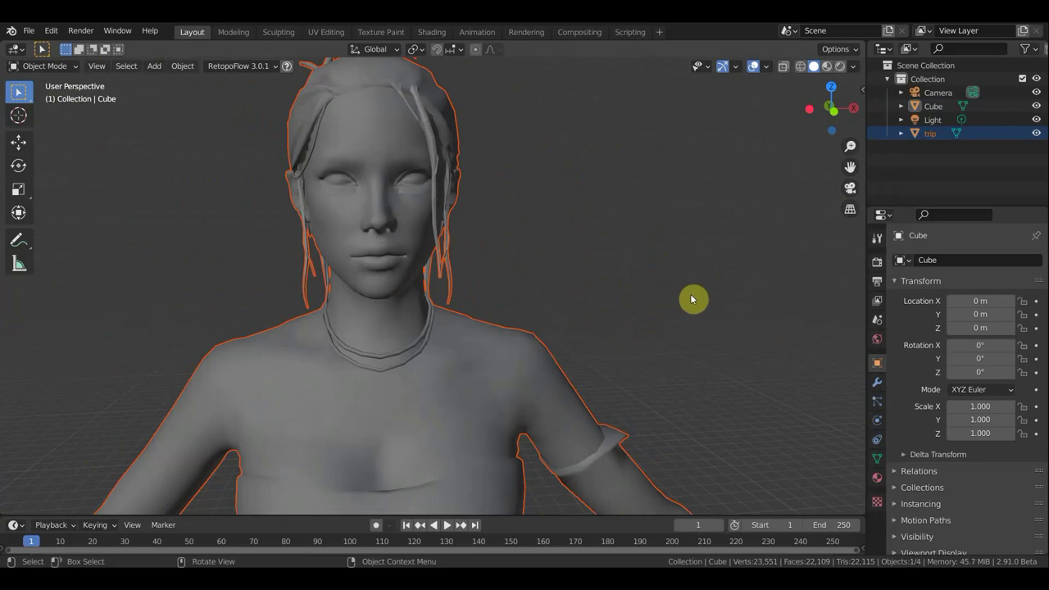
scroll(549, 309, "down", 3)
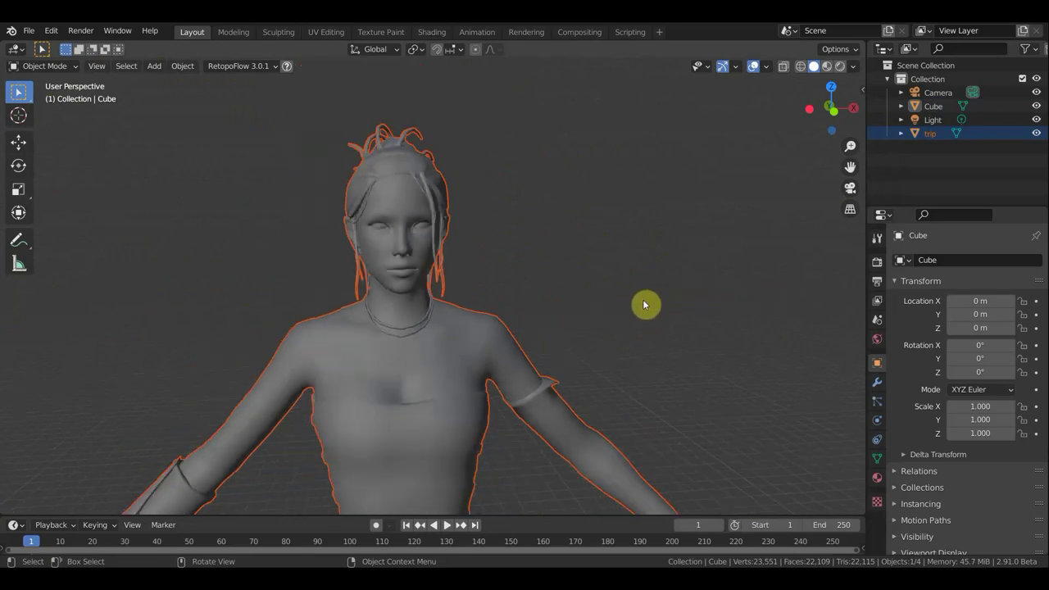
left_click(827, 66)
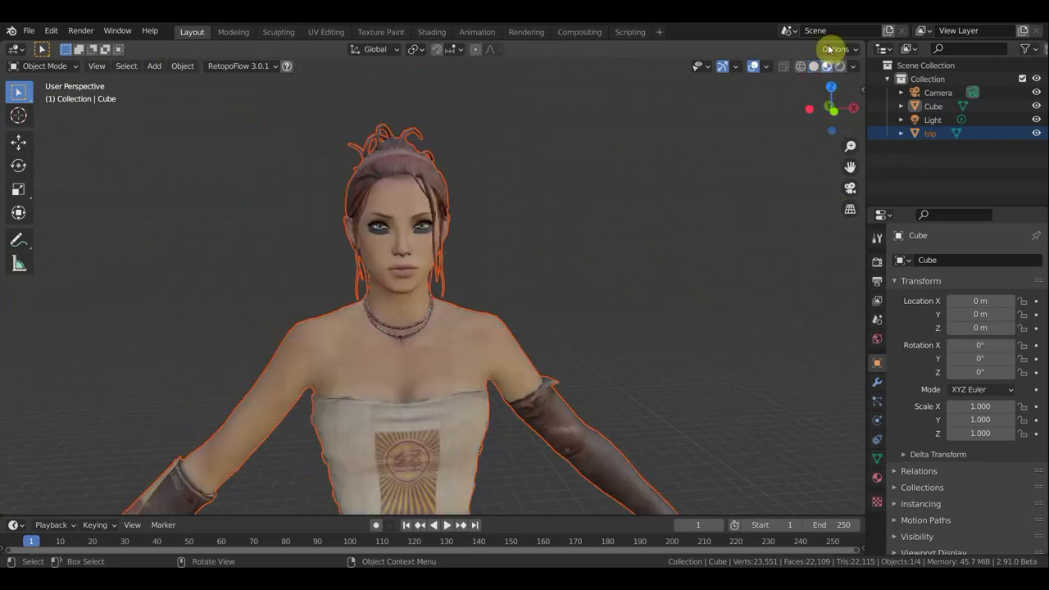
- Centre the trip character, select it, and switch it to Wireframe shading
scroll(702, 222, "up", 5)
scroll(704, 218, "down", 2)
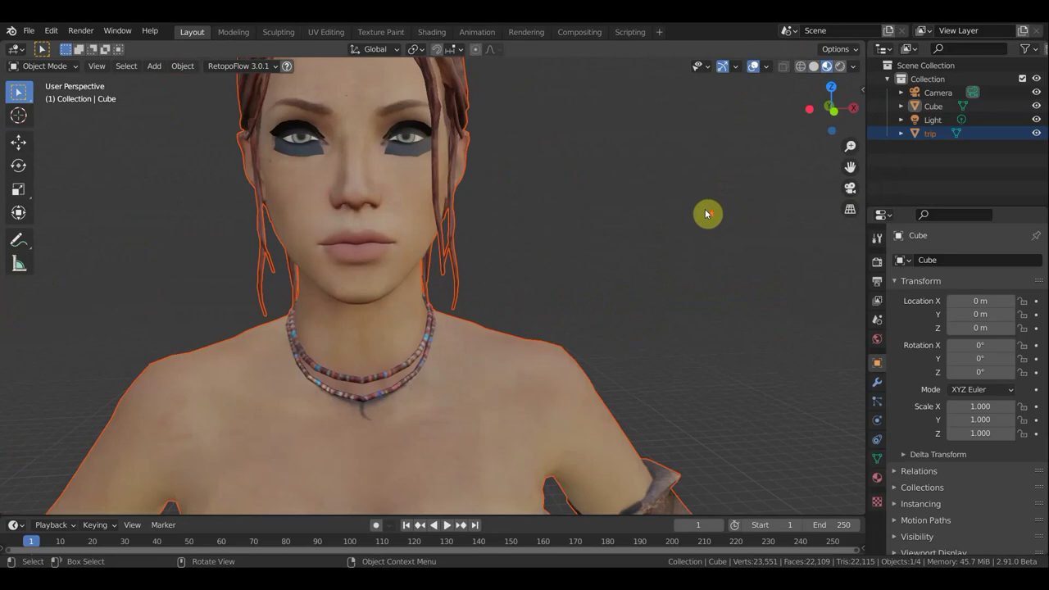
mouse_move(697, 222)
middle_mouse_down()
mouse_move(796, 225)
mouse_move(677, 225)
middle_mouse_up()
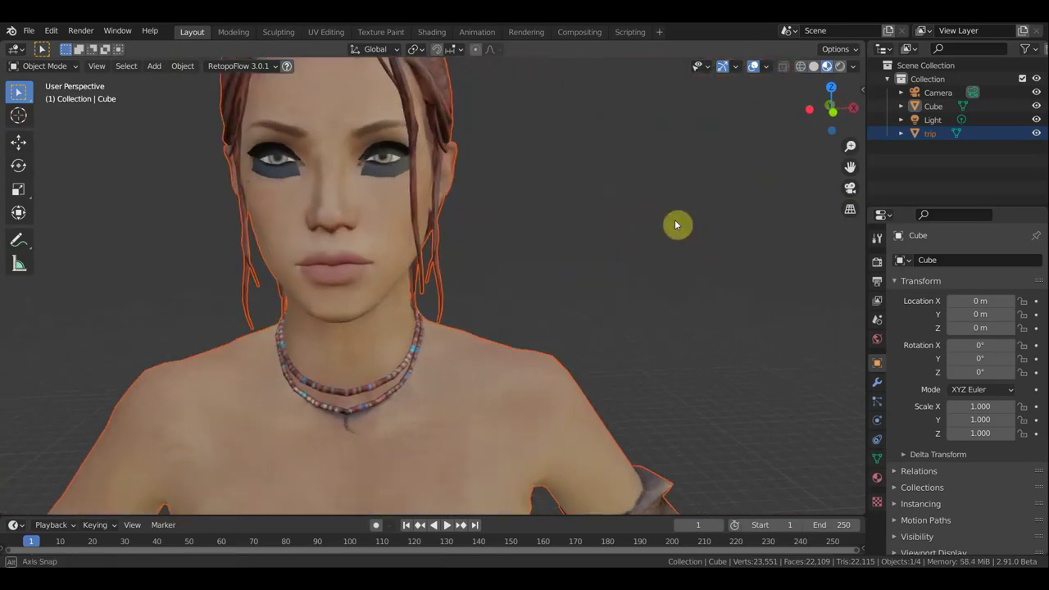
scroll(678, 221, "down", 3)
scroll(679, 221, "down", 3)
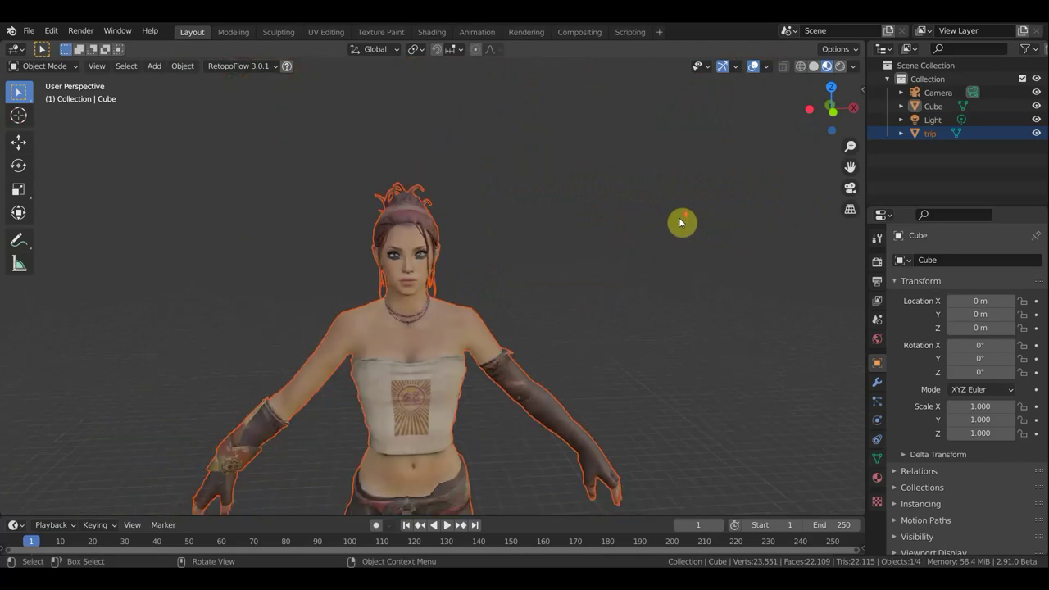
mouse_move(637, 284)
middle_mouse_down()
mouse_move(703, 162)
mouse_move(637, 139)
middle_mouse_up()
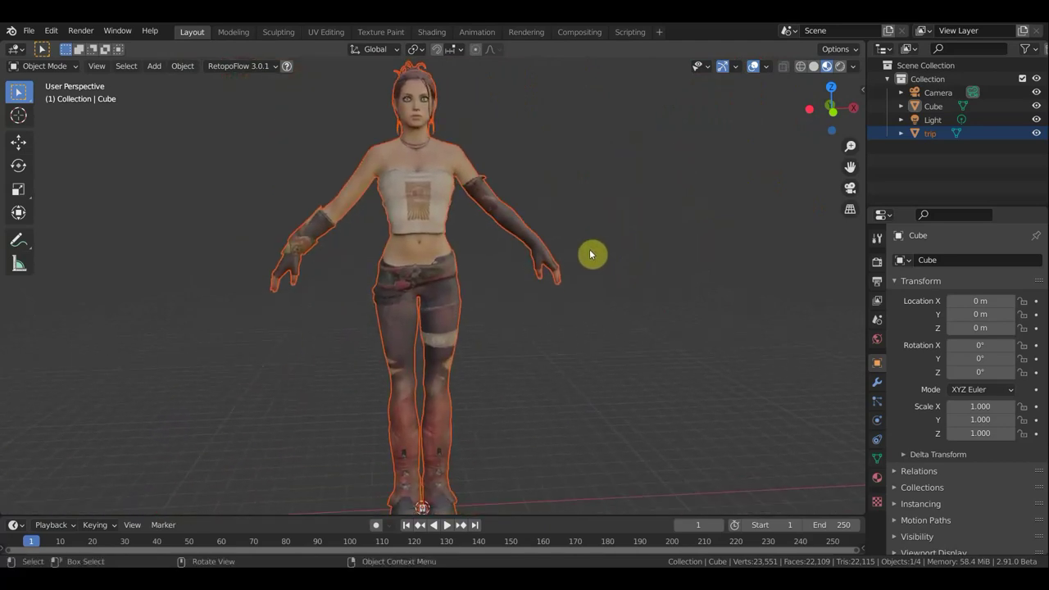
left_click(432, 263)
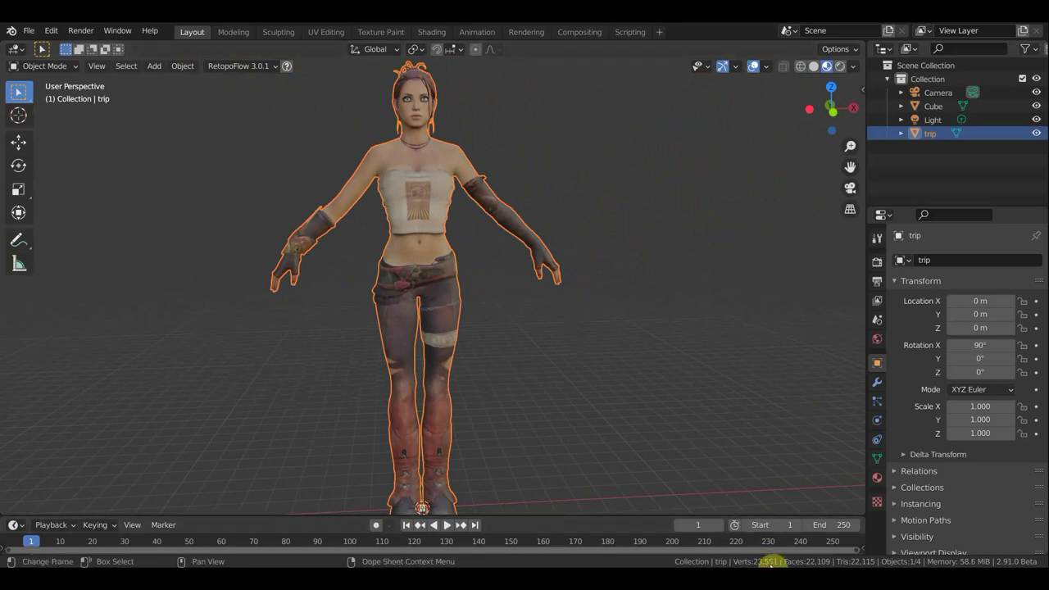
left_click(799, 67)
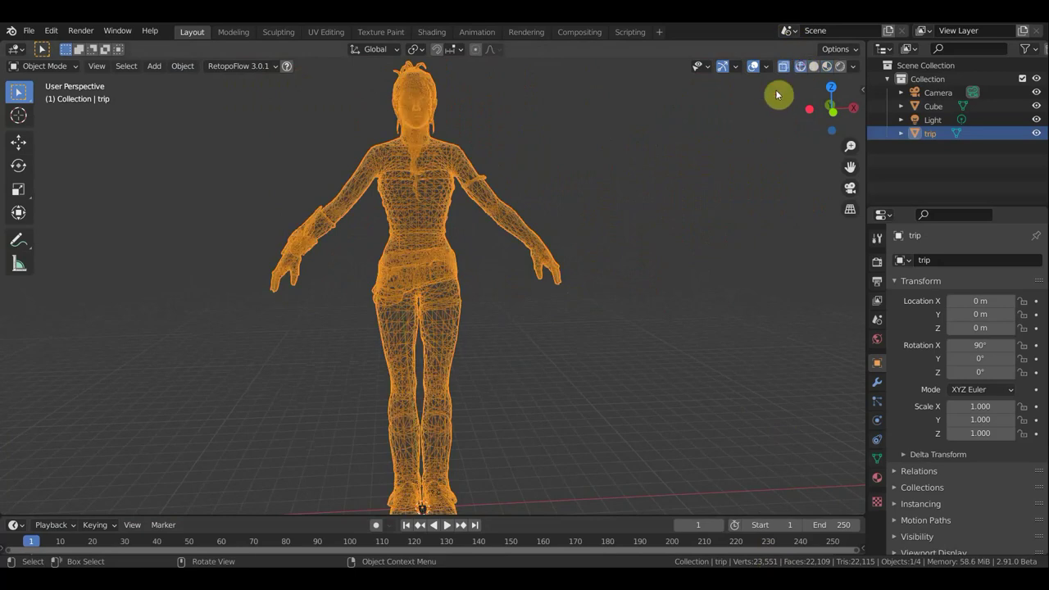
scroll(677, 181, "up", 5)
scroll(609, 175, "down", 3)
scroll(605, 169, "down", 3)
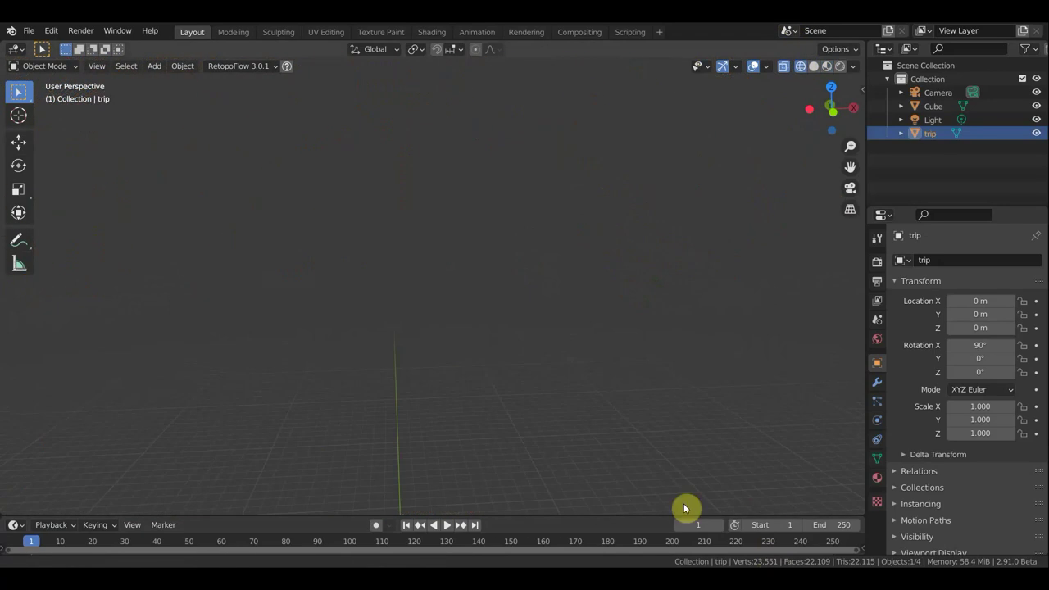
key("KP_1")
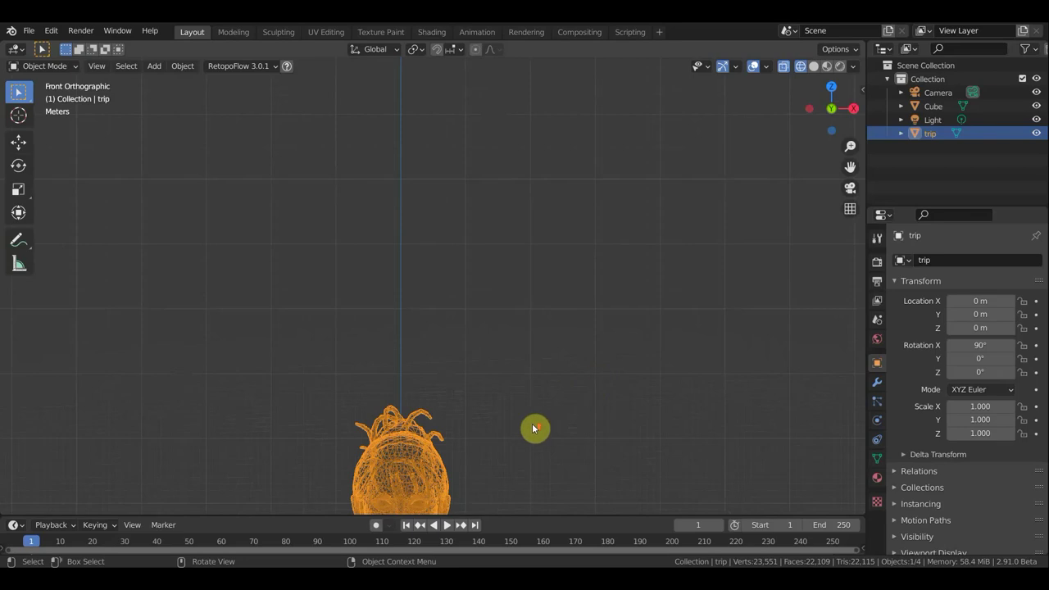
scroll(537, 423, "up", 2)
middle_click_drag(534, 426, 576, 77, "shift")
scroll(630, 311, "up", 2)
scroll(647, 191, "up", 2)
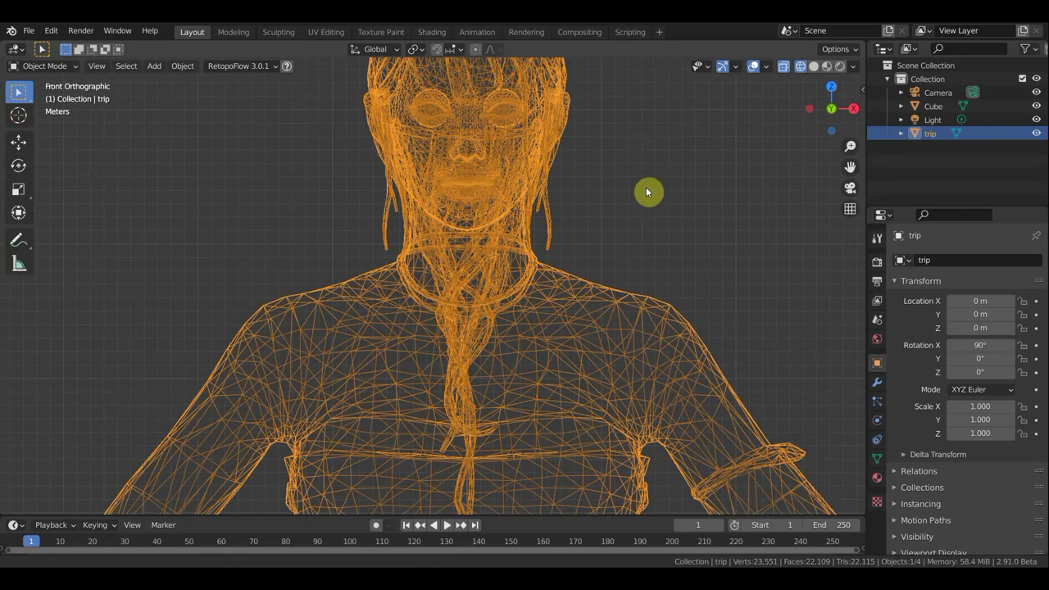
mouse_move(646, 191)
middle_mouse_down("shift")
mouse_move(632, 205)
mouse_move(719, 223)
mouse_move(464, 187)
mouse_move(597, 224)
mouse_move(233, 230)
middle_mouse_up("shift")
scroll(464, 191, "down", 5)
scroll(353, 251, "up", 3)
scroll(363, 252, "up", 2)
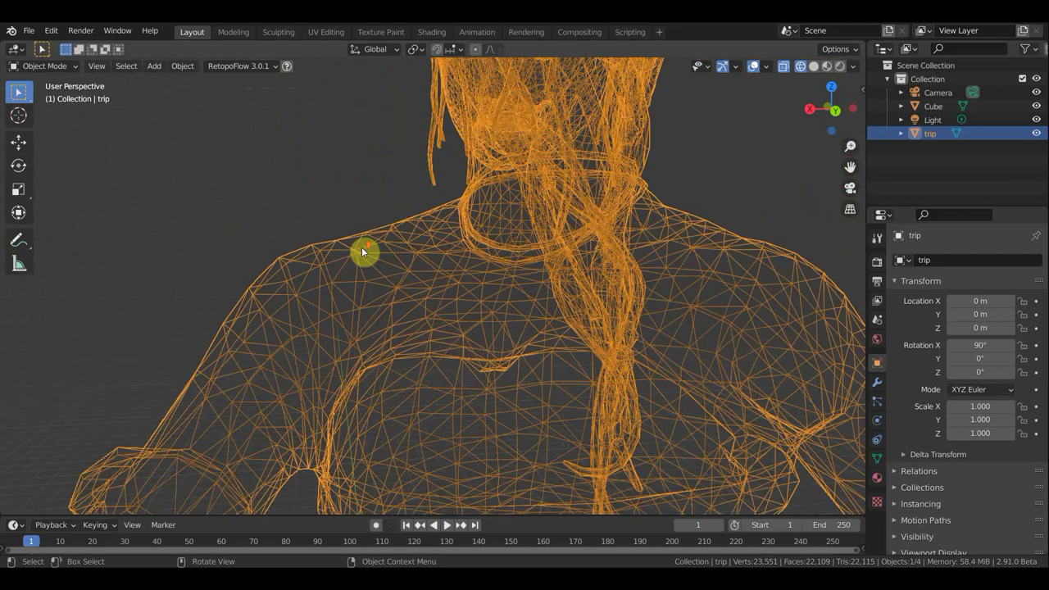
scroll(363, 252, "up", 2)
scroll(255, 204, "down", 2)
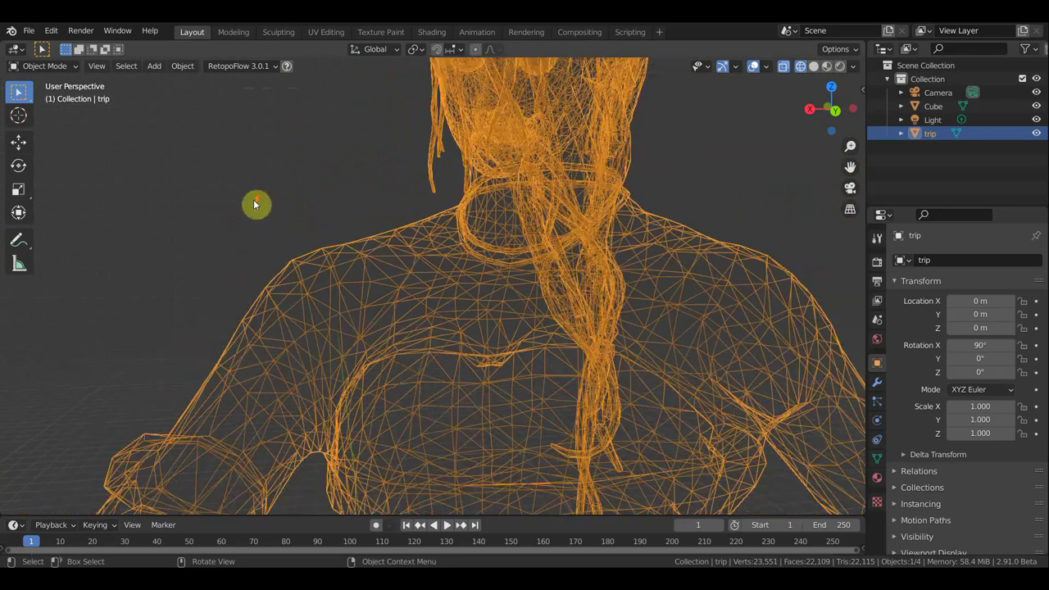
scroll(254, 204, "down", 2)
scroll(255, 204, "down", 2)
scroll(256, 204, "down", 2)
mouse_move(257, 204)
middle_mouse_down()
mouse_move(456, 227)
mouse_move(607, 220)
mouse_move(733, 145)
middle_mouse_up()
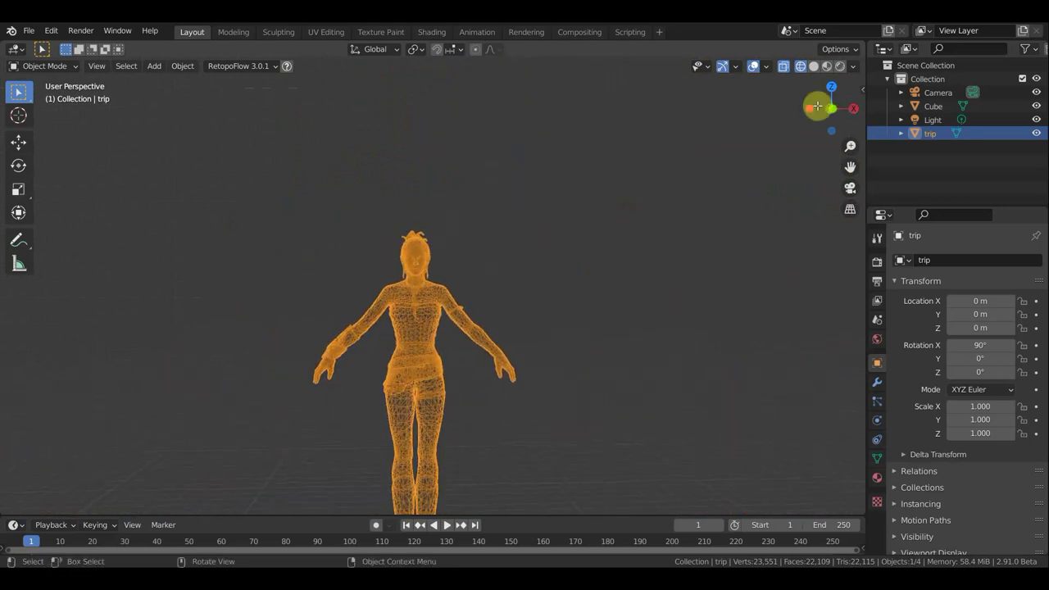
- Return the character to Material Preview and orbit from her side profile to near-front
left_click(825, 66)
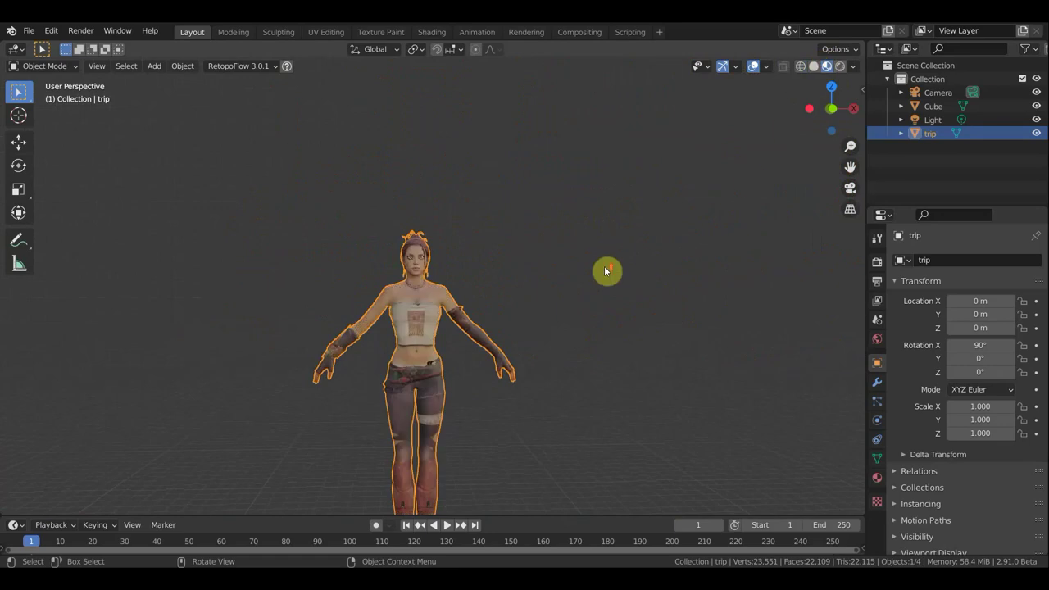
scroll(606, 271, "up", 5)
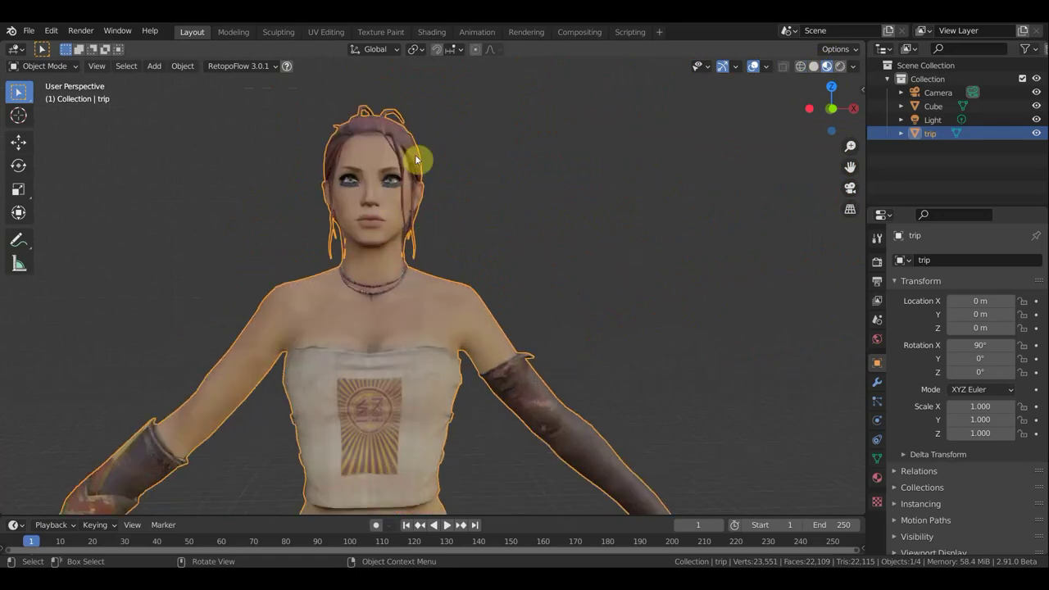
mouse_move(494, 180)
middle_mouse_down()
mouse_move(630, 228)
mouse_move(544, 161)
middle_mouse_up()
scroll(543, 162, "down", 2)
scroll(543, 192, "down", 1)
scroll(542, 252, "down", 3)
middle_click_drag(541, 251, 388, 257)
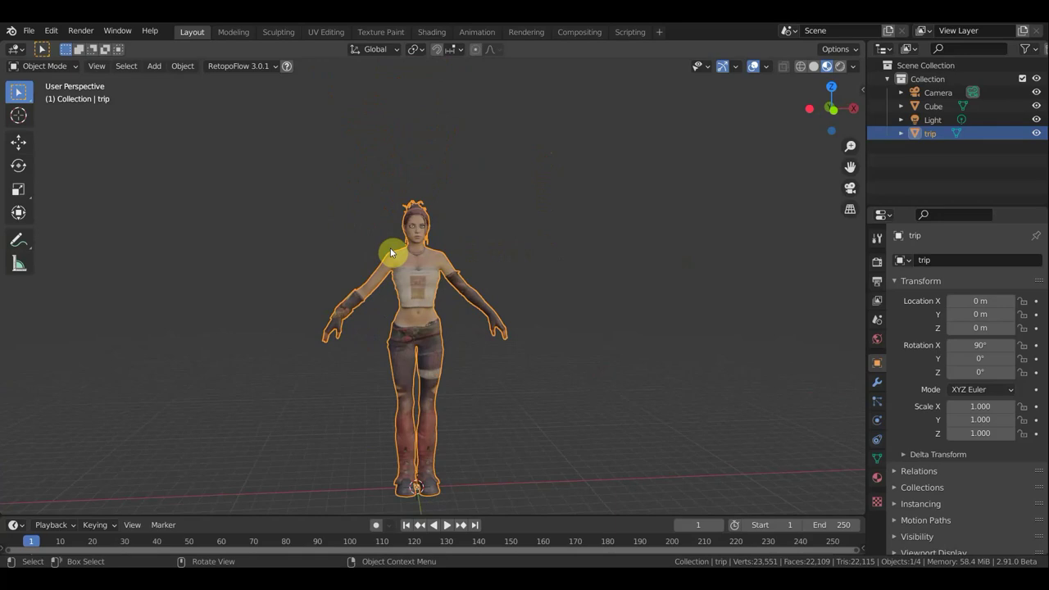
middle_click_drag(595, 381, 618, 283)
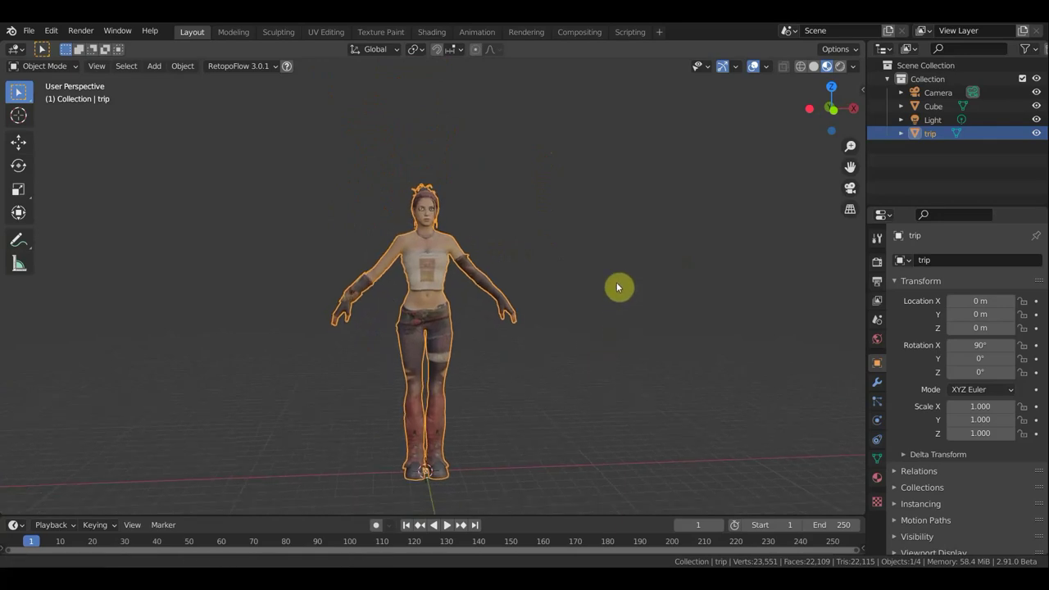
- Inspect her side, back and front, then open the Shading workspace's material nodes
scroll(595, 291, "up", 2)
scroll(595, 292, "up", 2)
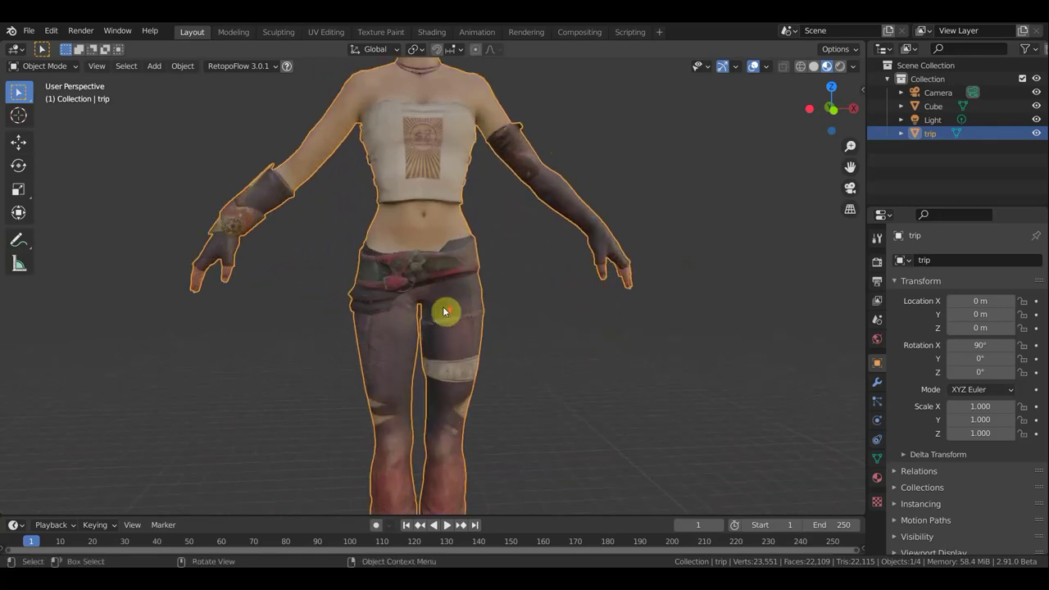
scroll(445, 311, "up", 5)
scroll(480, 304, "down", 2)
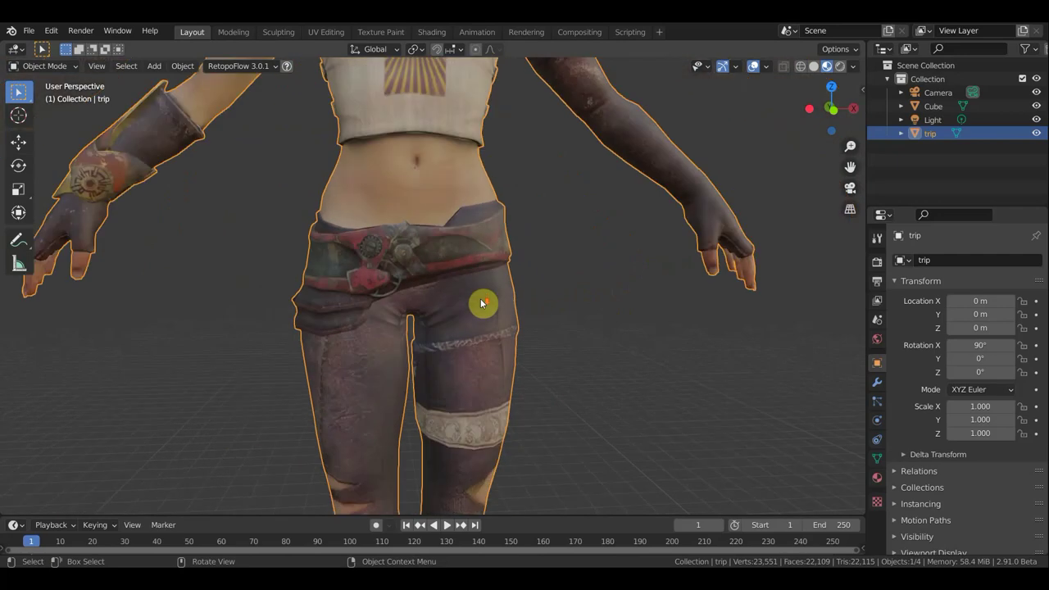
scroll(482, 303, "down", 3)
mouse_move(494, 311)
middle_mouse_down()
mouse_move(170, 321)
mouse_move(222, 320)
mouse_move(198, 321)
mouse_move(207, 318)
middle_mouse_up()
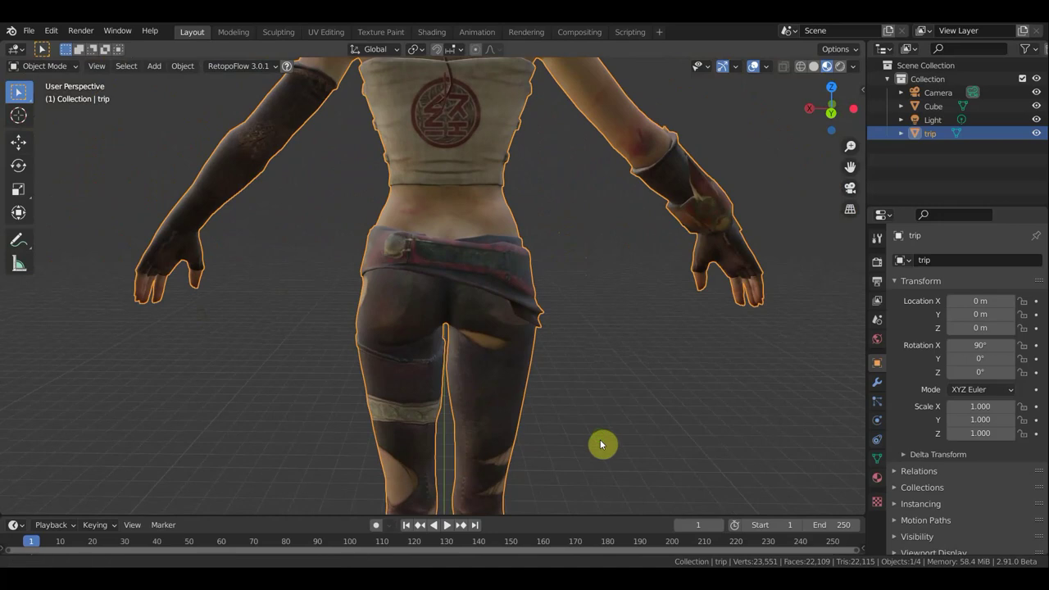
middle_click_drag(599, 440, 477, 71, "shift")
mouse_move(553, 134)
middle_mouse_down("shift")
mouse_move(602, 101)
mouse_move(602, 466)
mouse_move(621, 272)
mouse_move(503, 234)
middle_mouse_up("shift")
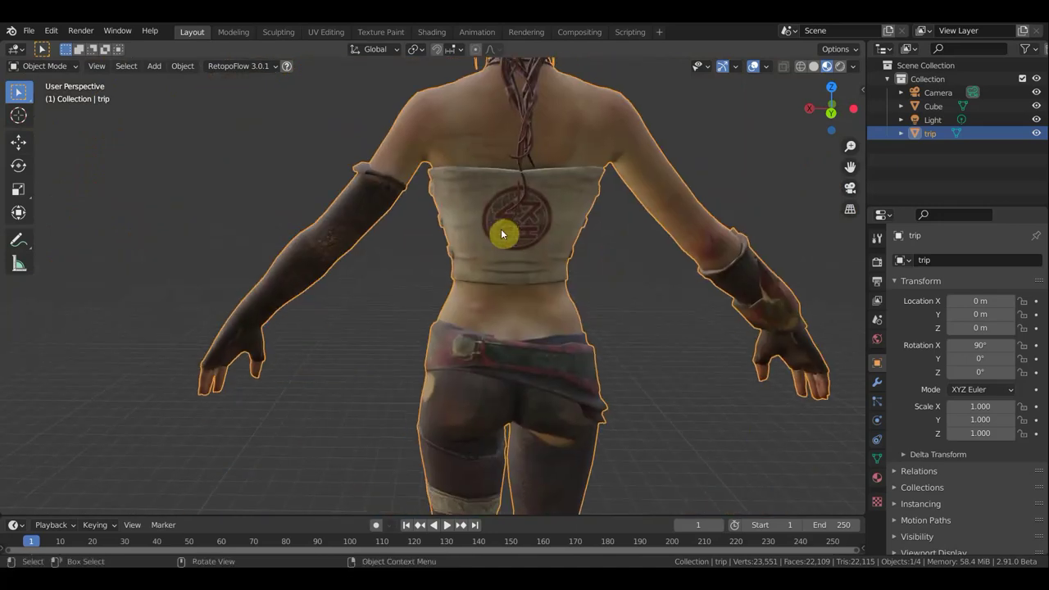
mouse_move(363, 219)
middle_mouse_down()
mouse_move(440, 237)
mouse_move(697, 237)
mouse_move(699, 227)
middle_mouse_up()
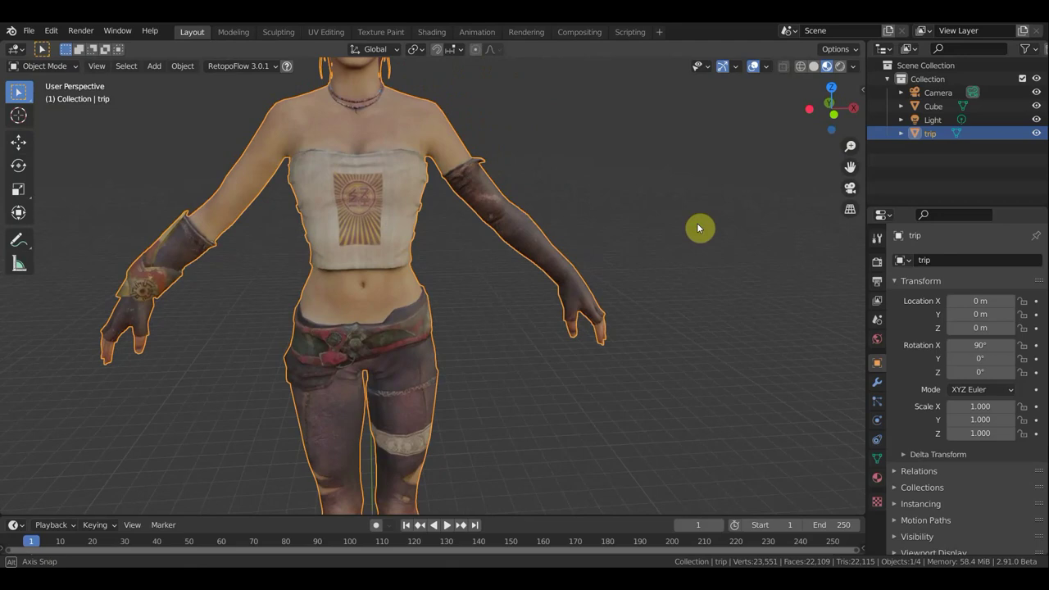
left_click(434, 33)
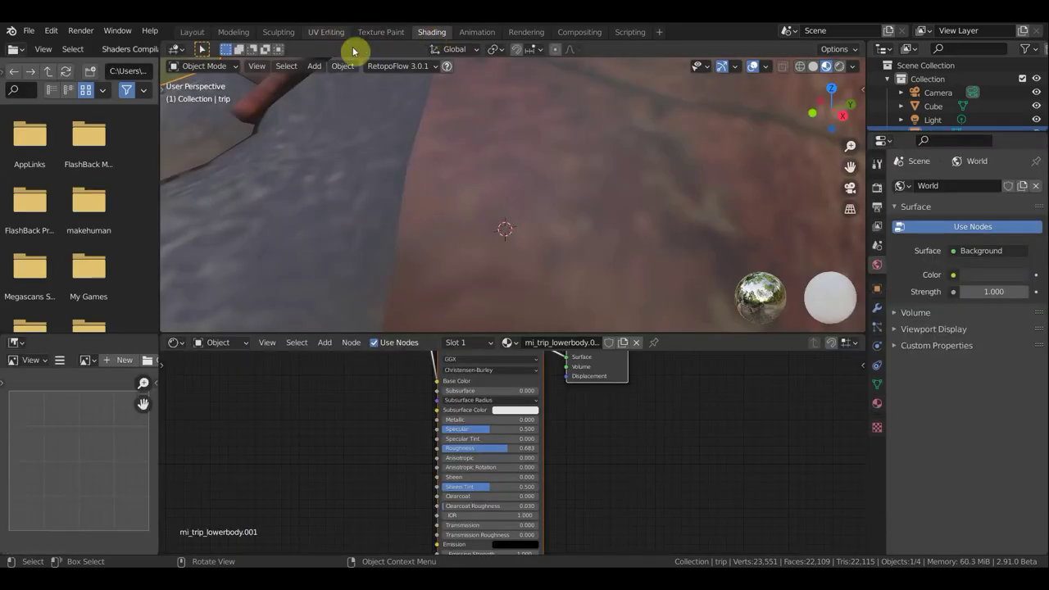
- Open UV Editing and zoom and pan toward the UV islands on t_trip_hair_d.tga
left_click(328, 33)
scroll(342, 303, "down", 4)
scroll(342, 312, "down", 2)
scroll(342, 311, "up", 2)
scroll(340, 315, "up", 2)
scroll(339, 320, "up", 4)
scroll(320, 318, "down", 1)
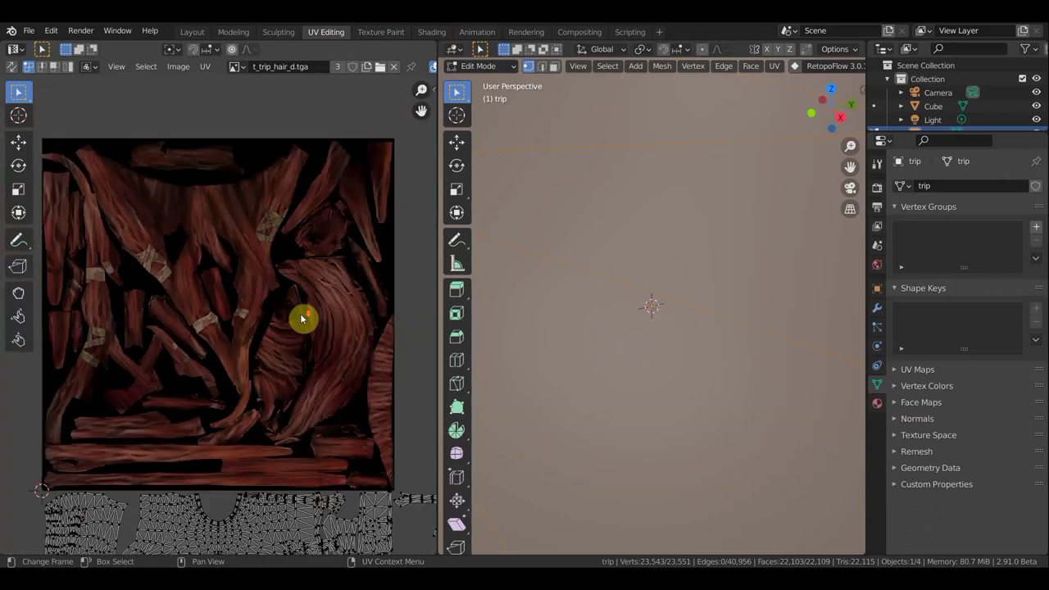
scroll(301, 315, "down", 3)
scroll(307, 317, "down", 3)
mouse_move(310, 317)
middle_mouse_down()
mouse_move(210, 232)
mouse_move(191, 232)
middle_mouse_up()
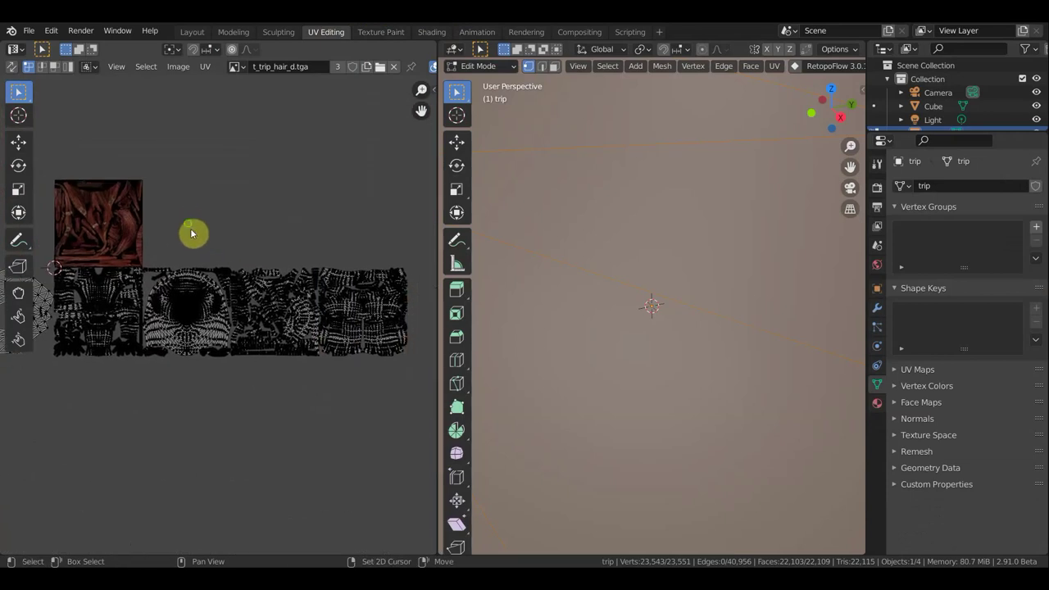
- Pan and zoom across more of the UV layout, then return to Layout
scroll(213, 270, "up", 3)
scroll(227, 292, "up", 2)
scroll(227, 292, "down", 1)
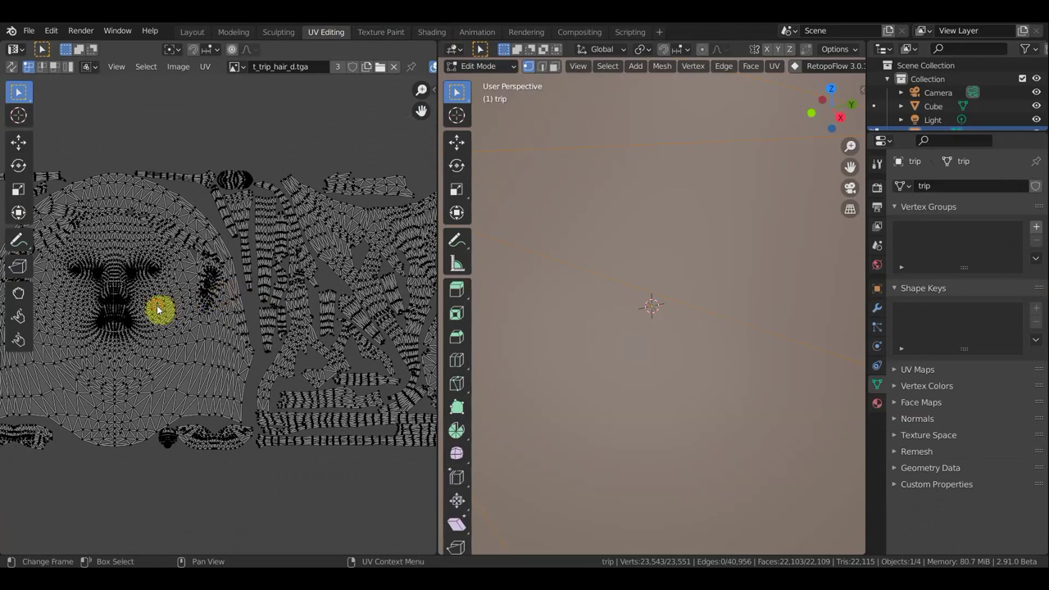
scroll(187, 312, "down", 2)
mouse_move(426, 218)
middle_mouse_down()
mouse_move(253, 196)
mouse_move(431, 208)
mouse_move(425, 214)
middle_mouse_up()
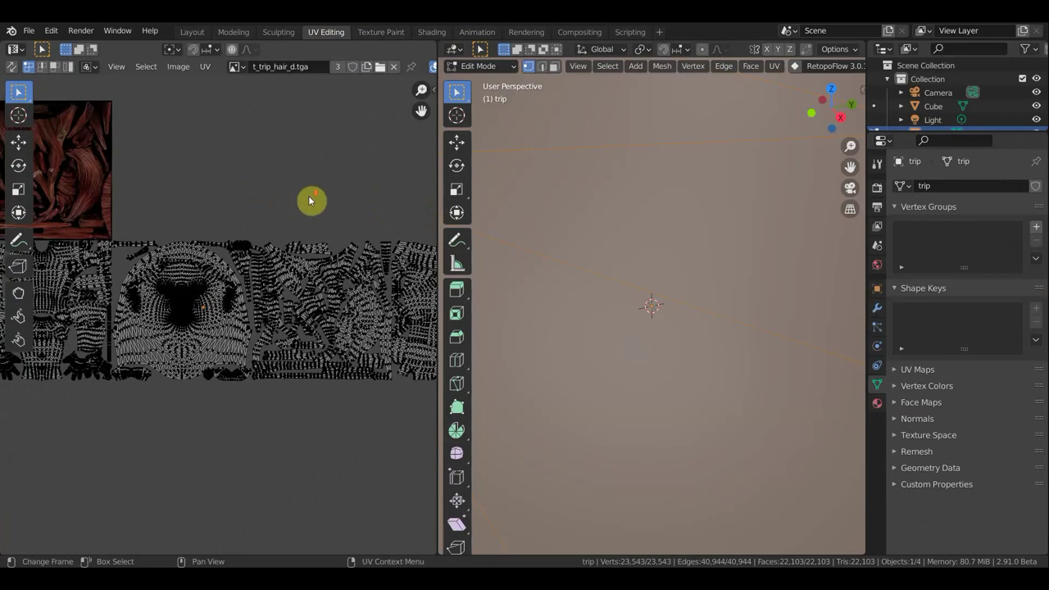
scroll(295, 200, "down", 3)
mouse_move(283, 199)
middle_mouse_down()
mouse_move(409, 199)
mouse_move(363, 203)
middle_mouse_up()
scroll(363, 204, "down", 1)
scroll(359, 199, "up", 4)
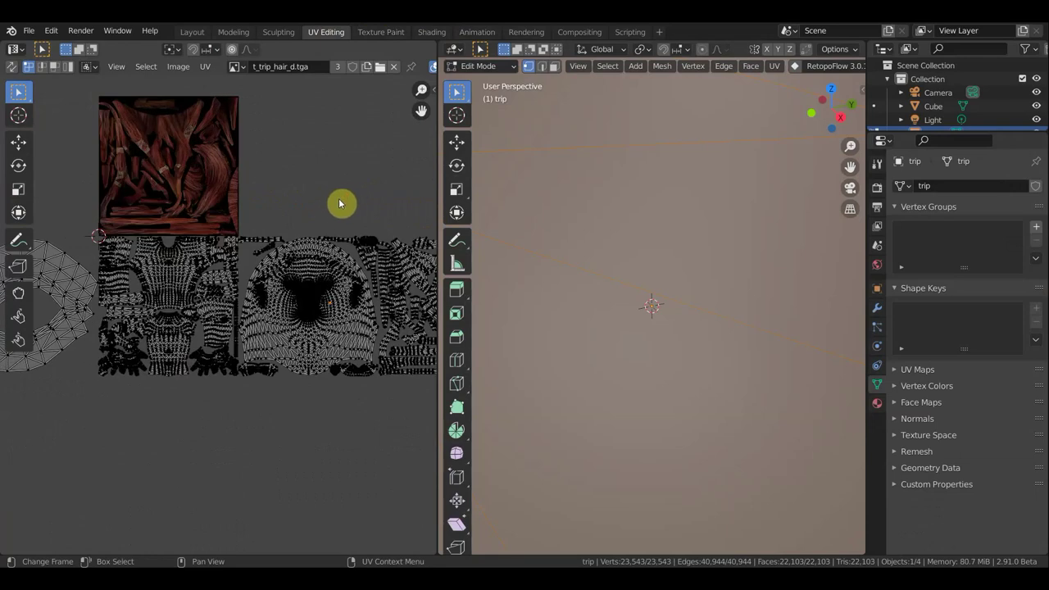
scroll(338, 205, "down", 1)
scroll(337, 204, "down", 2)
scroll(338, 205, "down", 2)
scroll(337, 205, "up", 1)
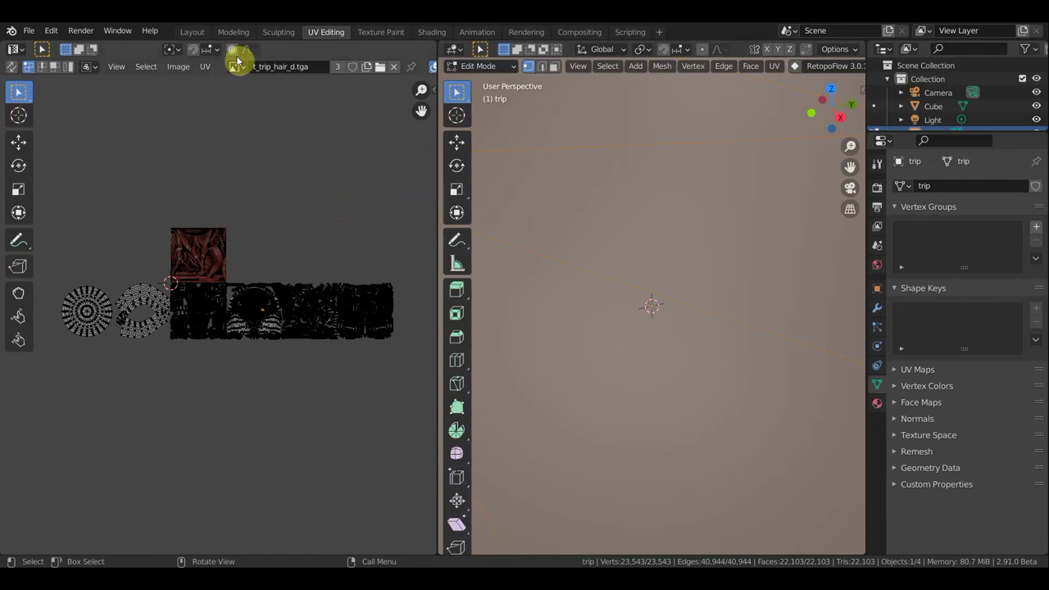
left_click(190, 32)
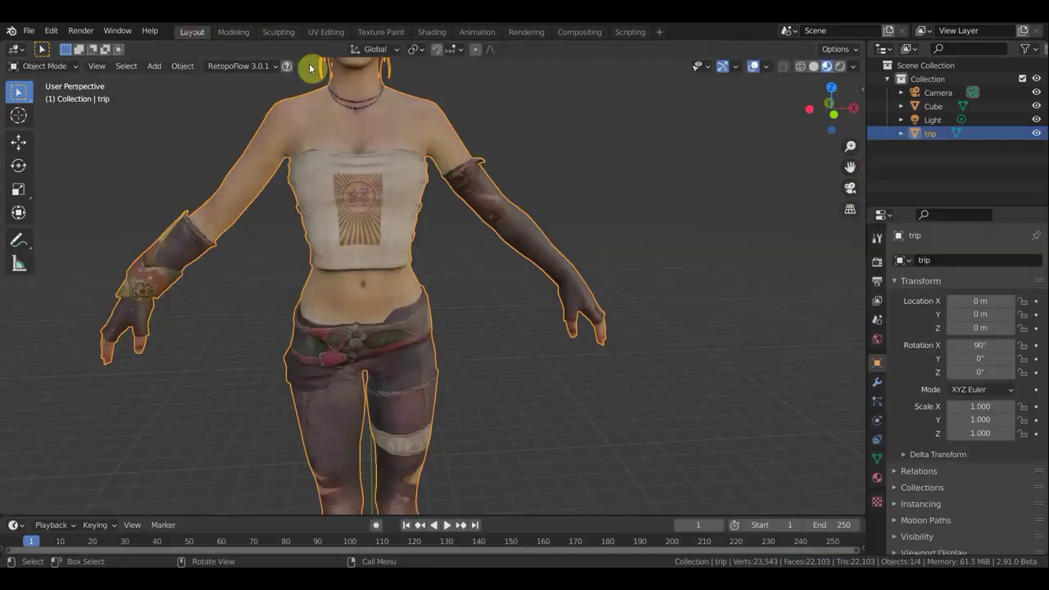
- Orbit to a three-quarter view and switch the character to plain grey Solid shading
scroll(528, 172, "up", 2)
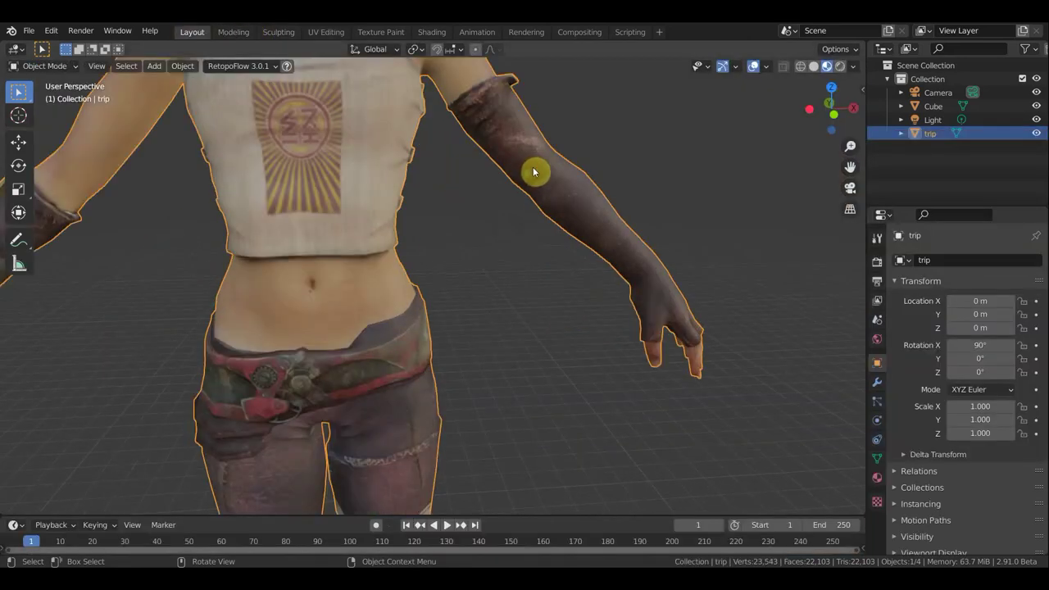
scroll(498, 375, "down", 1)
mouse_move(497, 360)
middle_mouse_down()
mouse_move(498, 309)
mouse_move(480, 331)
middle_mouse_up()
mouse_move(518, 410)
middle_mouse_down("shift")
mouse_move(545, 474)
mouse_move(551, 113)
middle_mouse_up("shift")
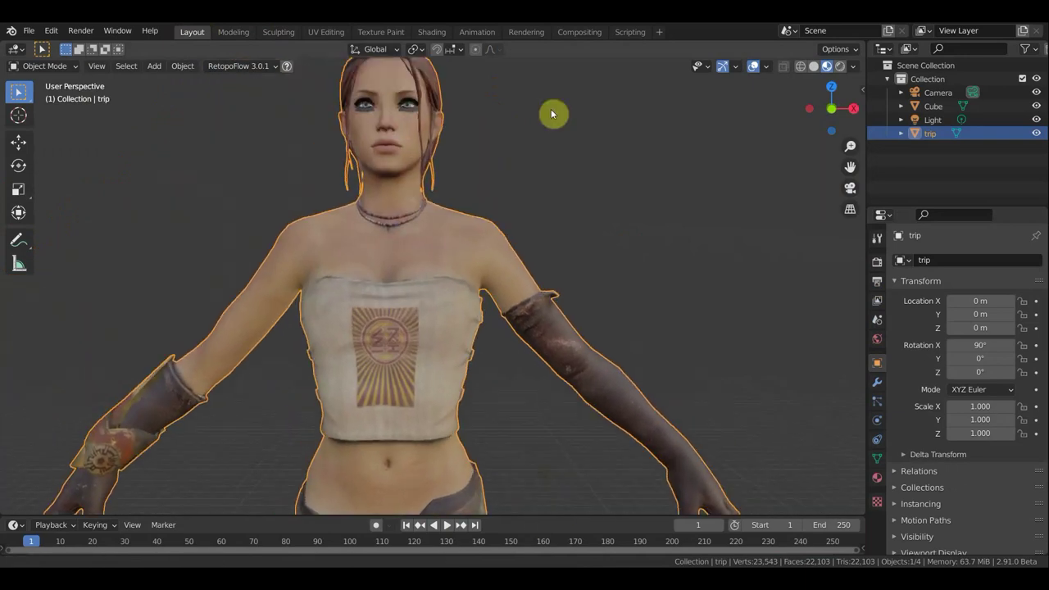
mouse_move(587, 178)
middle_mouse_down()
mouse_move(625, 197)
mouse_move(660, 188)
middle_mouse_up()
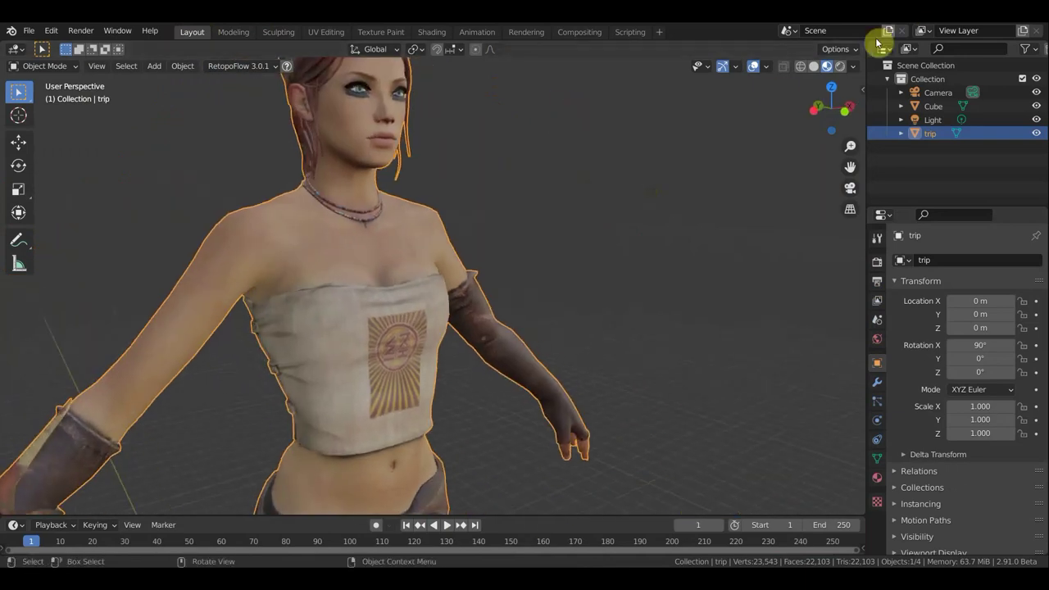
left_click(814, 67)
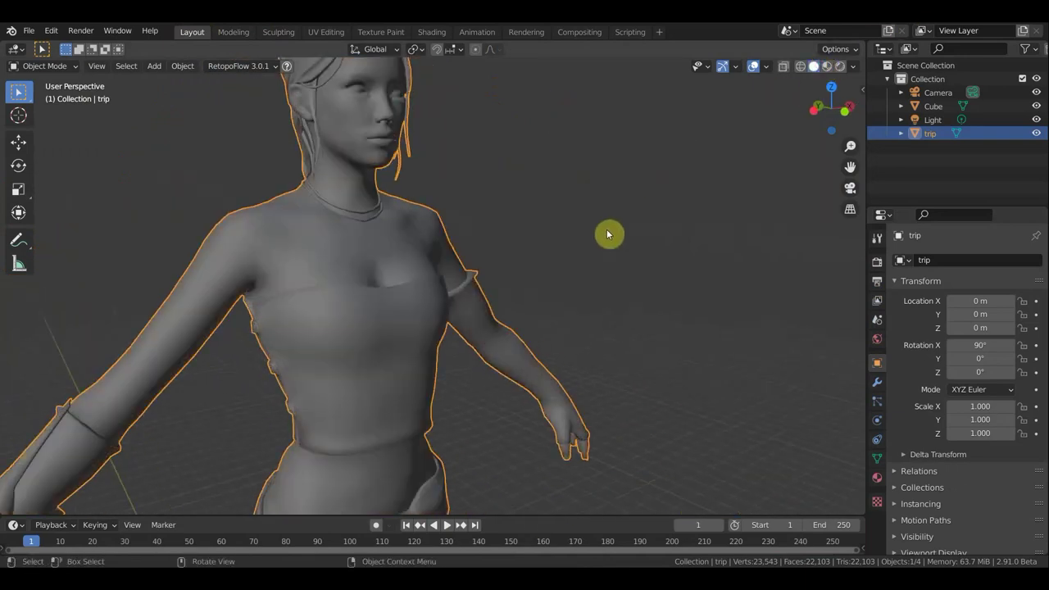
- Inspect the solid-shaded legs, feet and knee folds up close
scroll(628, 204, "down", 4)
scroll(607, 235, "down", 2)
mouse_move(582, 263)
middle_mouse_down()
mouse_move(533, 259)
mouse_move(548, 260)
middle_mouse_up()
middle_click_drag(548, 198, 546, 70, "shift")
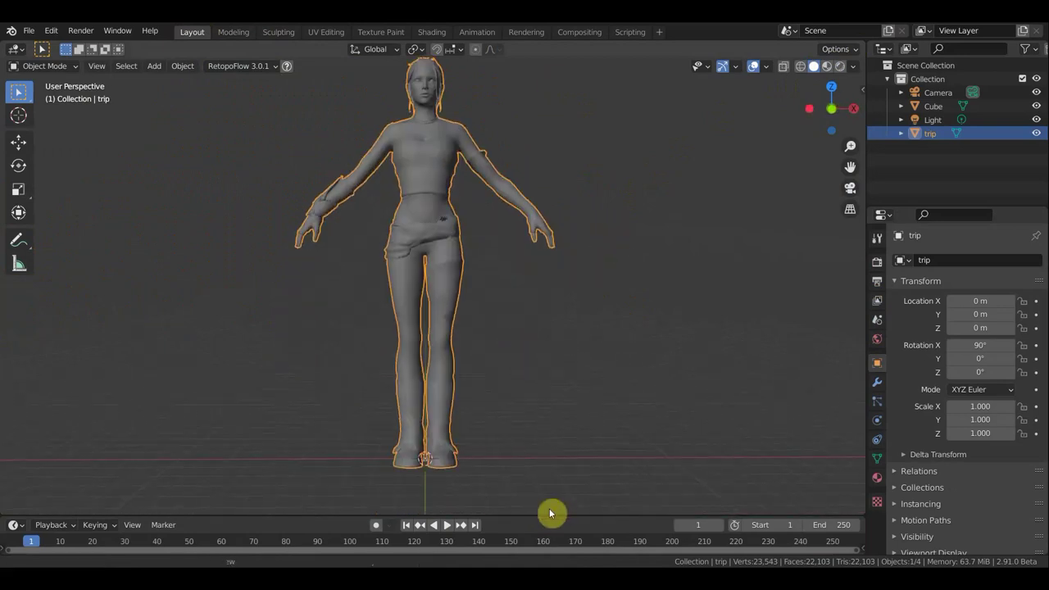
scroll(541, 518, "up", 4)
mouse_move(546, 497)
middle_mouse_down("shift")
mouse_move(562, 356)
mouse_move(531, 198)
mouse_move(447, 241)
mouse_move(358, 227)
mouse_move(595, 230)
mouse_move(695, 213)
middle_mouse_up("shift")
scroll(531, 199, "up", 2)
mouse_move(488, 279)
middle_mouse_down()
mouse_move(607, 123)
mouse_move(507, 348)
middle_mouse_up()
scroll(506, 327, "down", 5)
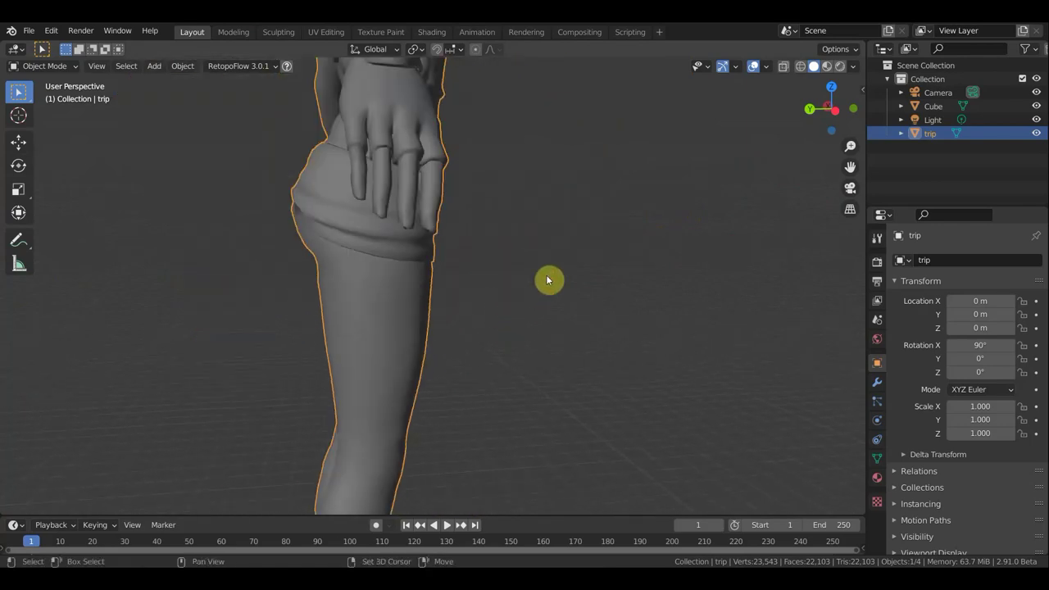
- Look over the hand, upper arm, front of the torso and her back
middle_click_drag(540, 280, 511, 401, "shift")
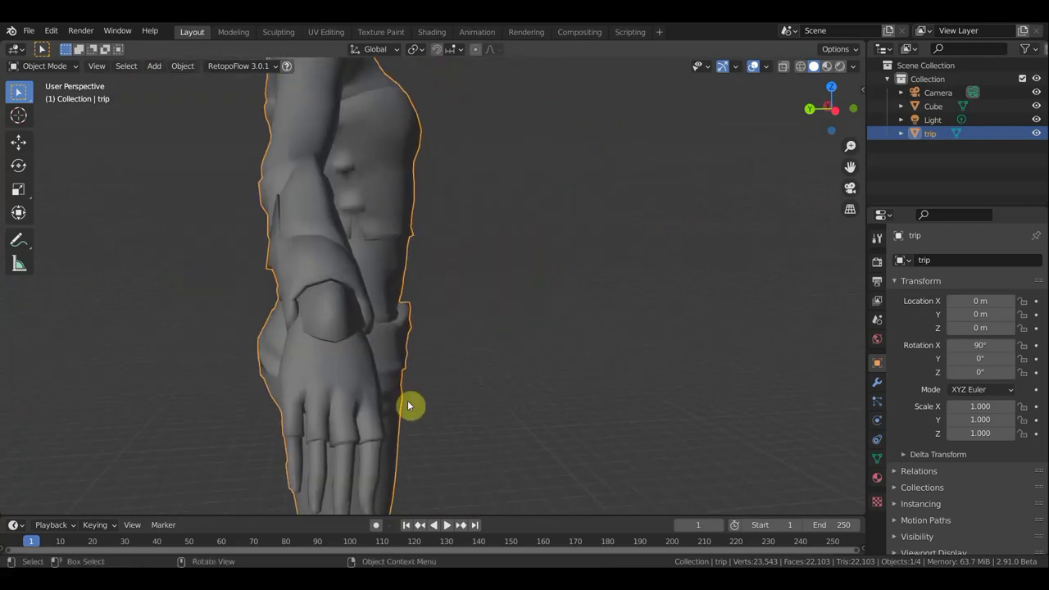
mouse_move(351, 368)
middle_mouse_down()
mouse_move(281, 369)
mouse_move(393, 414)
mouse_move(487, 383)
mouse_move(560, 332)
middle_mouse_up()
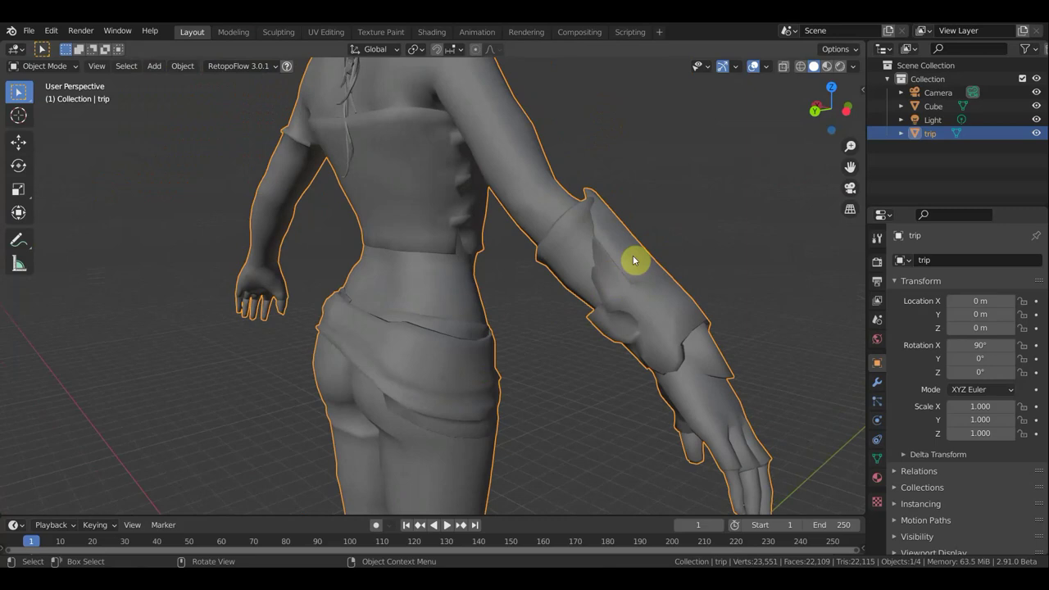
mouse_move(532, 297)
middle_mouse_down()
mouse_move(607, 291)
mouse_move(336, 283)
mouse_move(443, 268)
mouse_move(546, 234)
mouse_move(556, 217)
middle_mouse_up()
scroll(447, 275, "down", 2)
scroll(456, 262, "down", 2)
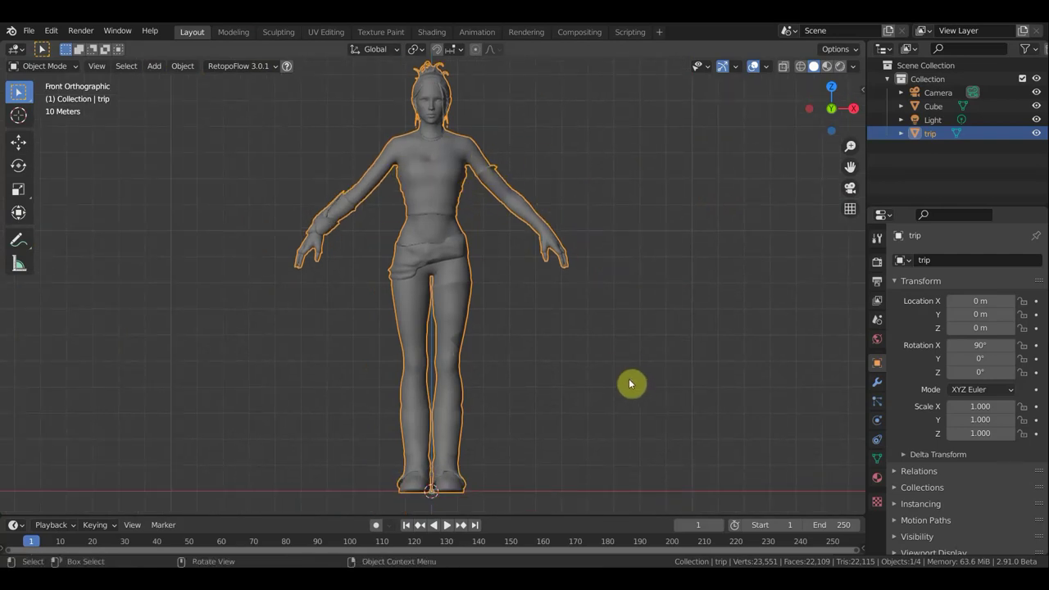
- Zoom to frame the character and display her in Wireframe shading
scroll(560, 287, "up", 2)
scroll(559, 287, "up", 3)
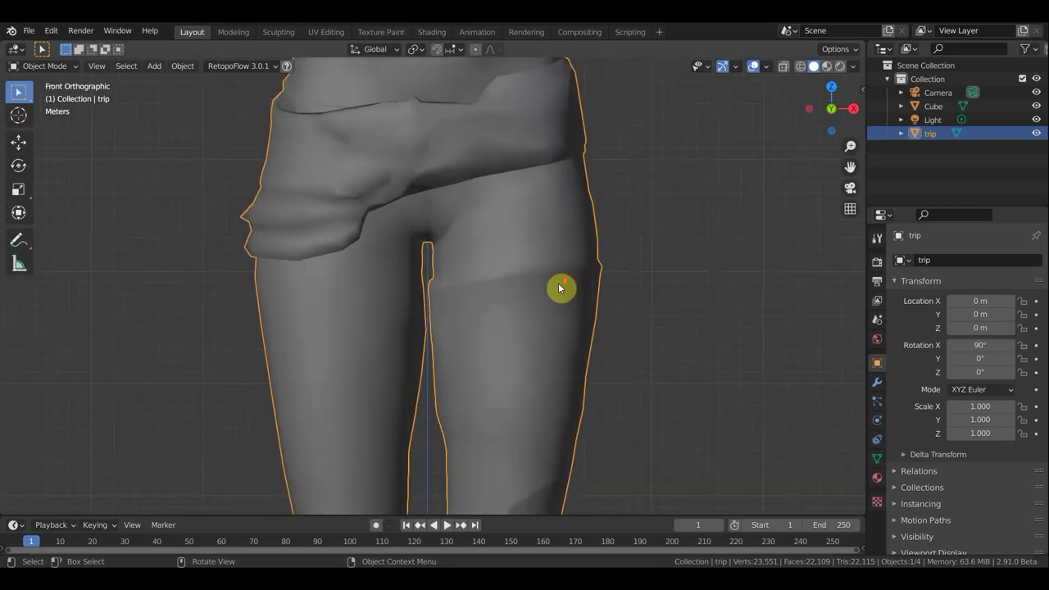
scroll(560, 288, "up", 3)
scroll(560, 287, "up", 3)
scroll(559, 288, "down", 2)
scroll(560, 288, "down", 3)
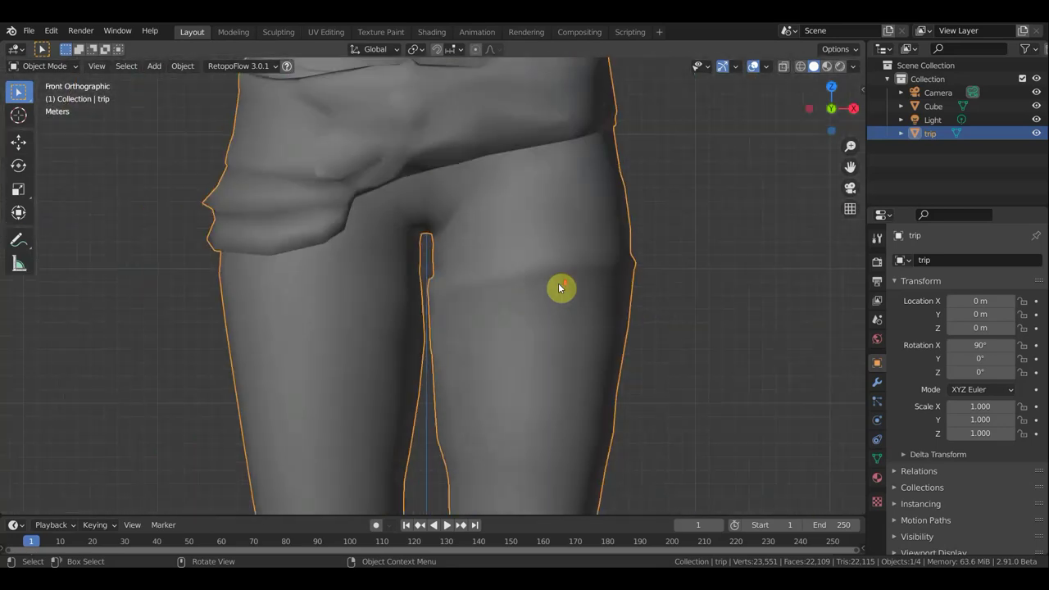
scroll(560, 287, "down", 3)
scroll(576, 288, "down", 2)
scroll(433, 283, "down", 2)
scroll(450, 278, "up", 1)
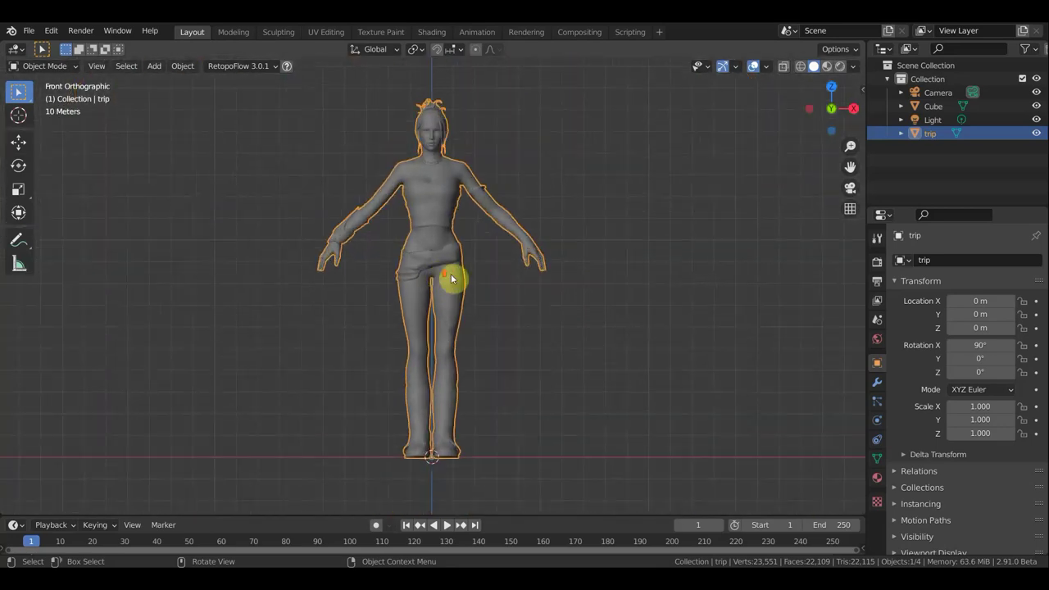
left_click(799, 68)
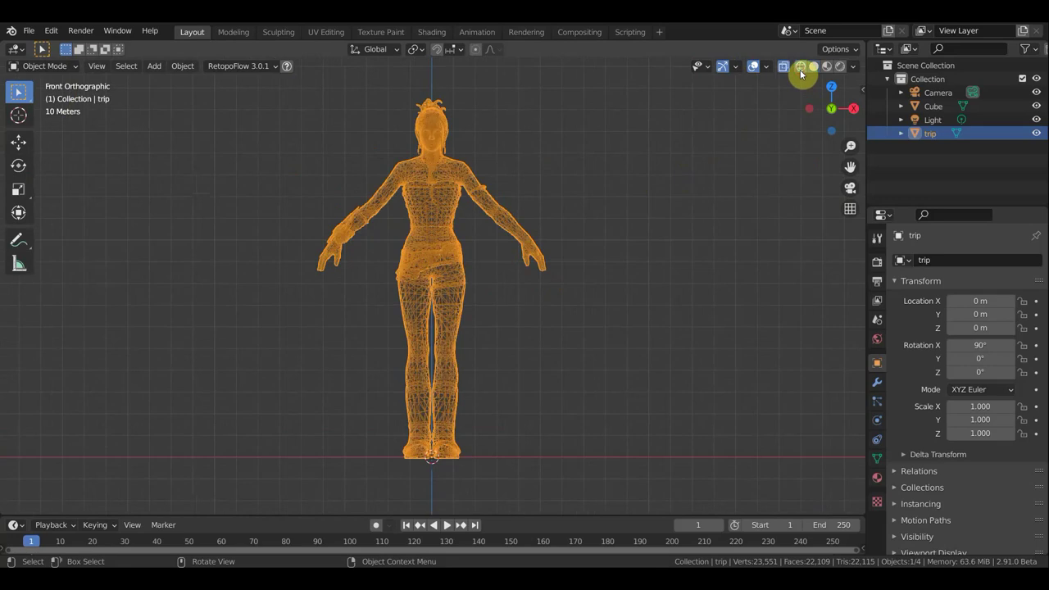
scroll(637, 197, "up", 3)
scroll(637, 197, "up", 3)
scroll(636, 197, "down", 3)
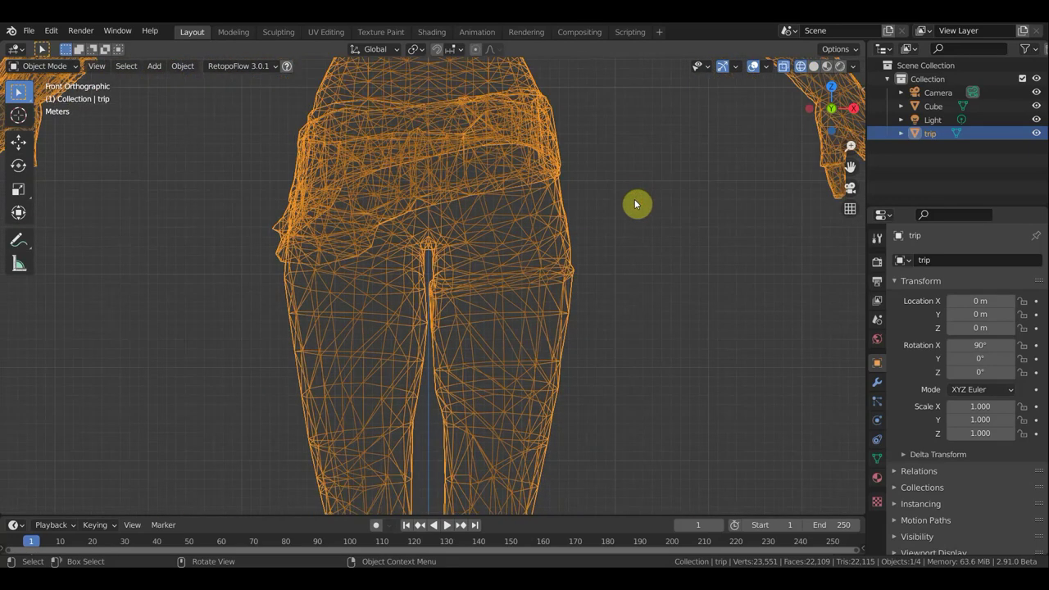
middle_click_drag(627, 318, 633, 422, "shift")
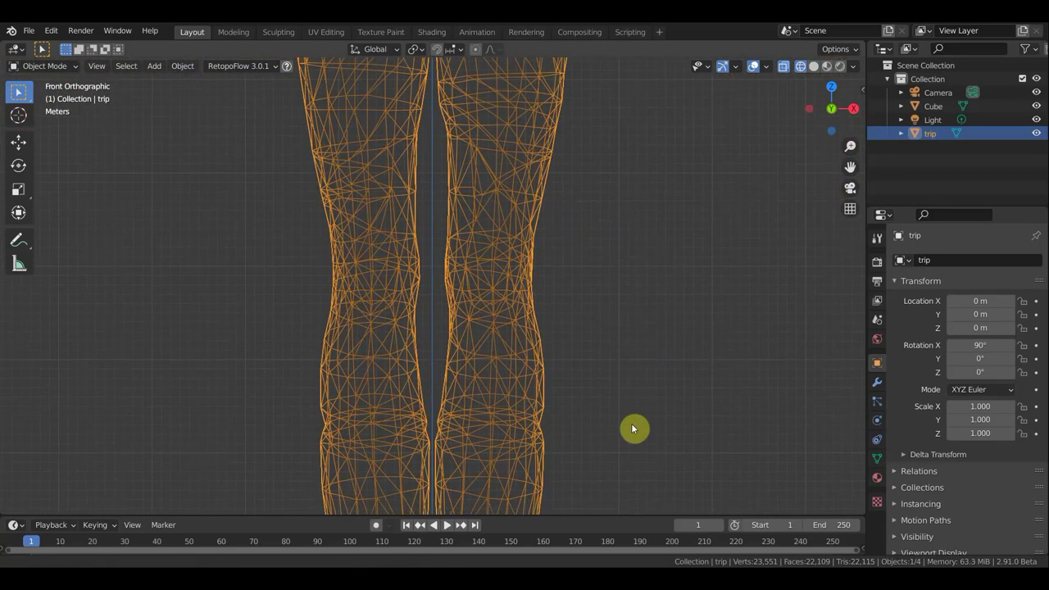
mouse_move(638, 314)
middle_mouse_down("shift")
mouse_move(625, 68)
mouse_move(608, 259)
middle_mouse_up("shift")
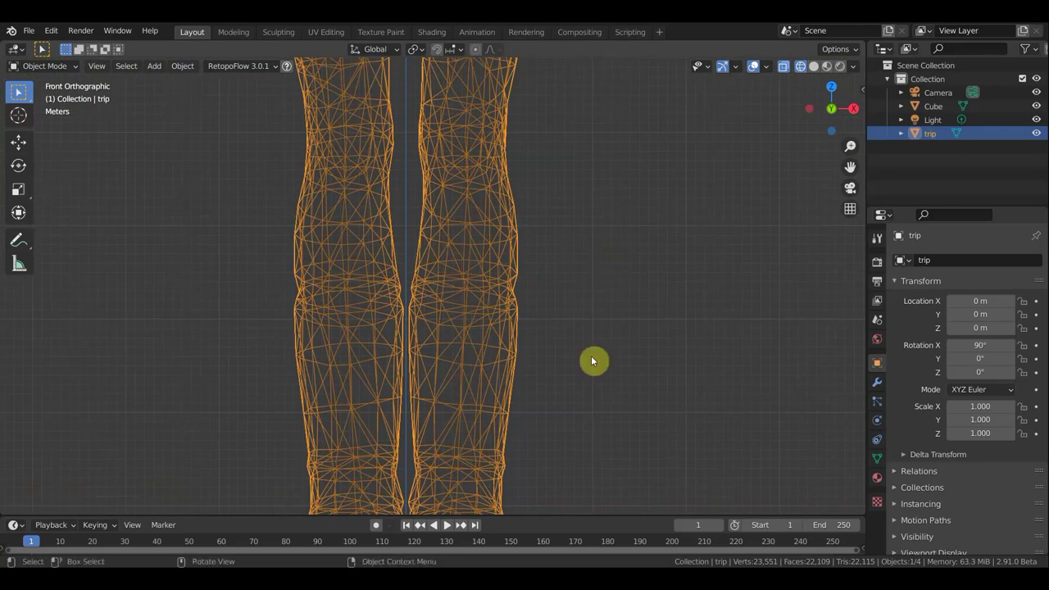
mouse_move(578, 428)
middle_mouse_down()
mouse_move(244, 431)
mouse_move(546, 435)
mouse_move(588, 423)
mouse_move(567, 411)
middle_mouse_up()
scroll(567, 412, "up", 2)
scroll(567, 412, "up", 3)
scroll(567, 412, "up", 2)
scroll(567, 411, "down", 3)
scroll(566, 413, "down", 3)
mouse_move(579, 398)
middle_mouse_down()
mouse_move(573, 82)
mouse_move(572, 516)
middle_mouse_up()
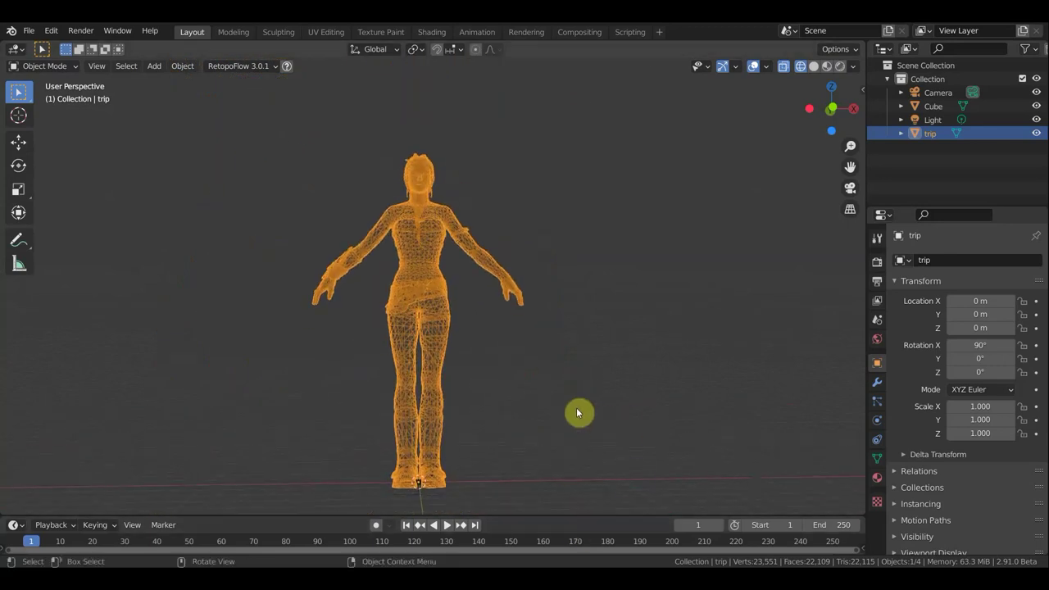
key("KP_1")
scroll(576, 409, "down", 3)
scroll(576, 409, "down", 1)
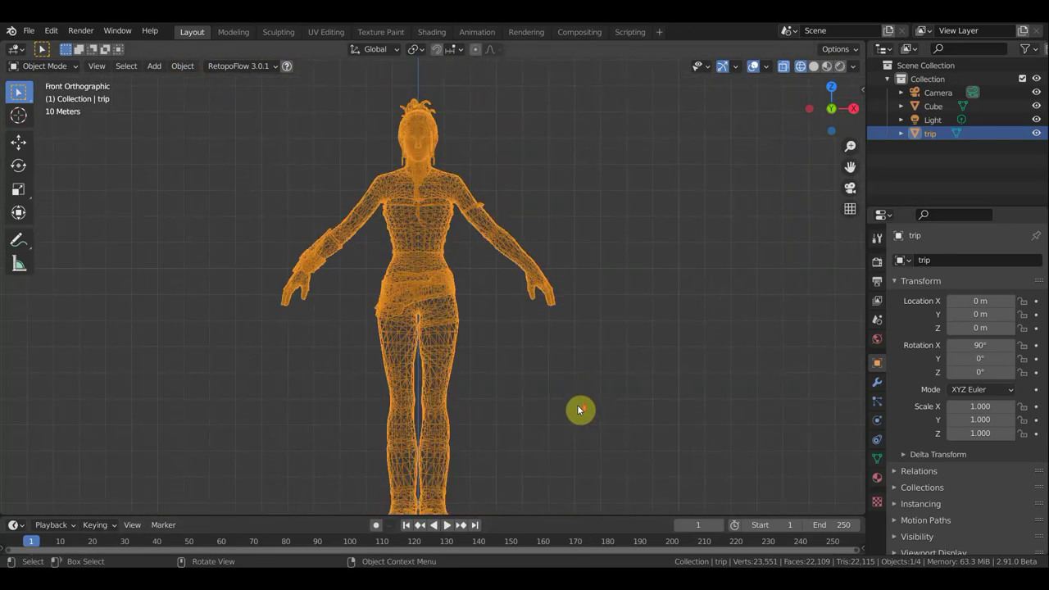
scroll(576, 410, "down", 1)
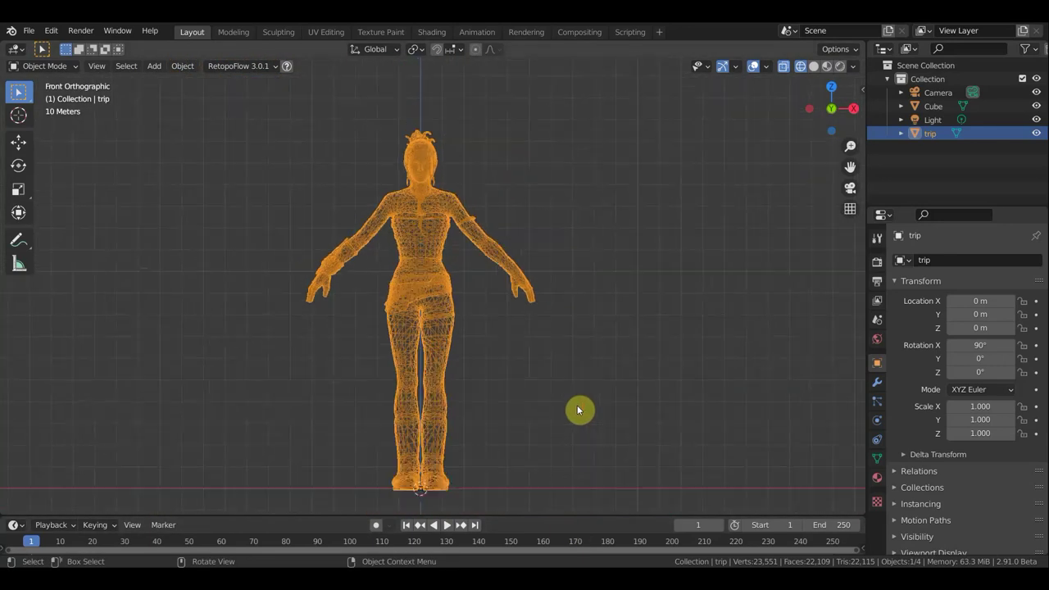
- Show the character in solid grey shading, zoomed in on her face and shoulders
left_click(813, 68)
scroll(665, 262, "up", 1)
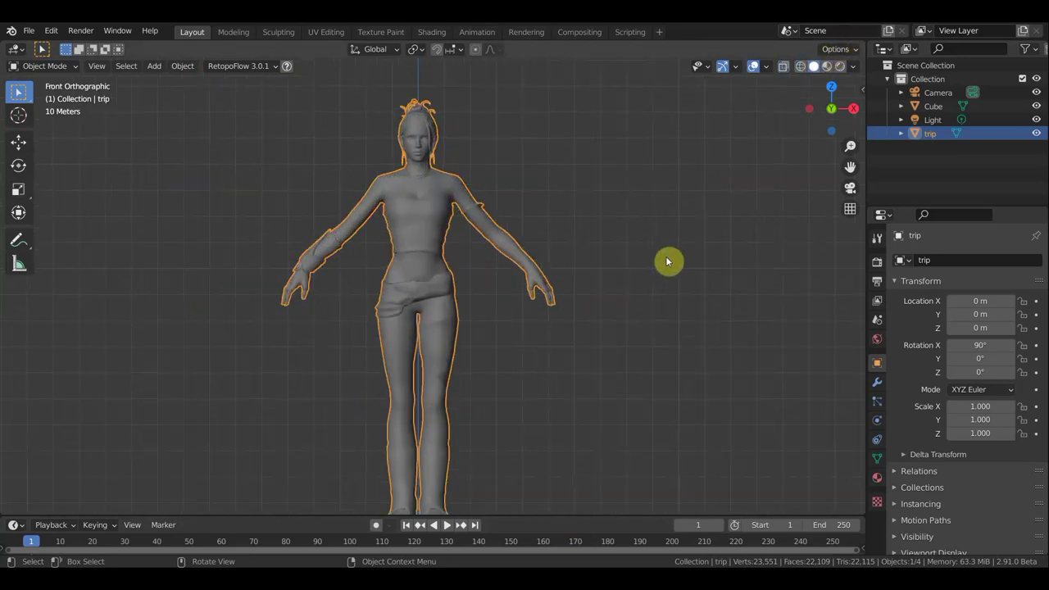
scroll(657, 258, "up", 3)
middle_click_drag(679, 241, 682, 397, "shift")
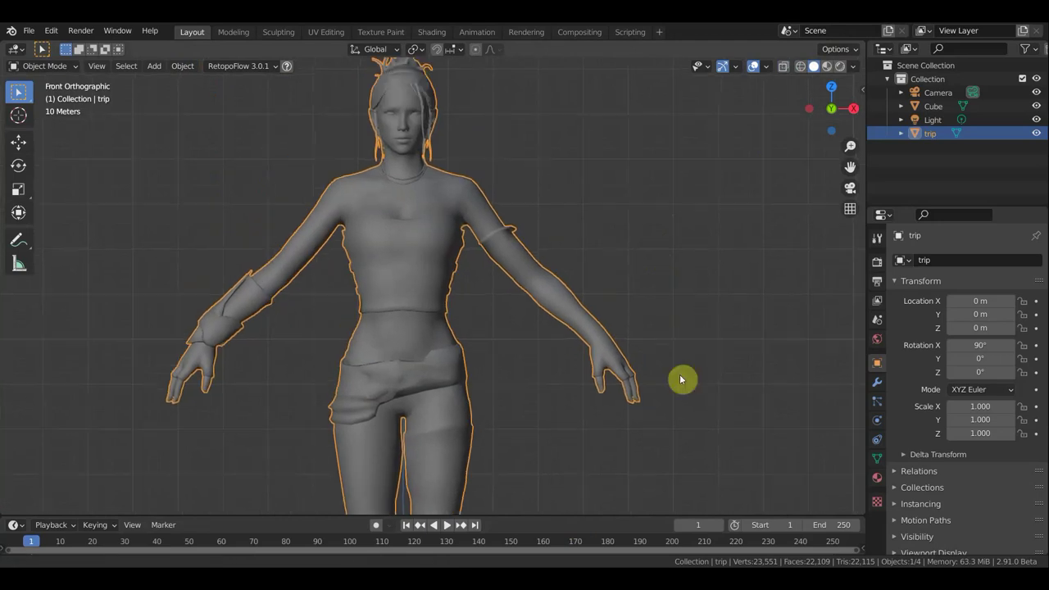
scroll(648, 320, "up", 4)
scroll(691, 269, "up", 3)
mouse_move(691, 270)
middle_mouse_down("shift")
mouse_move(738, 382)
mouse_move(830, 253)
mouse_move(767, 216)
middle_mouse_up("shift")
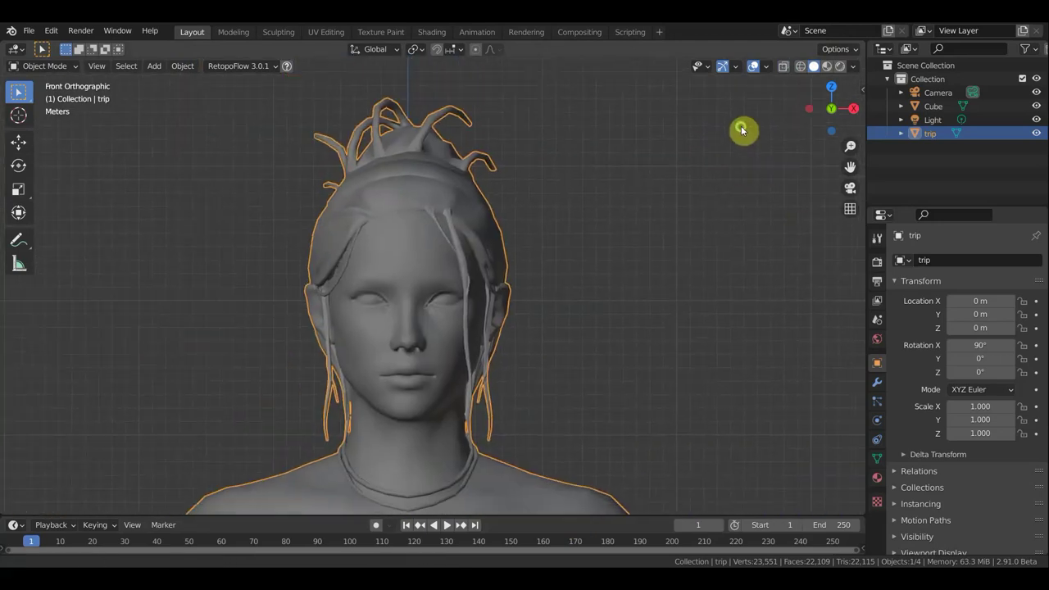
- Inspect the head as a wireframe from an orbited angle, then return to solid shading
left_click(800, 67)
scroll(532, 325, "up", 2)
mouse_move(565, 320)
middle_mouse_down()
mouse_move(662, 321)
mouse_move(598, 325)
middle_mouse_up()
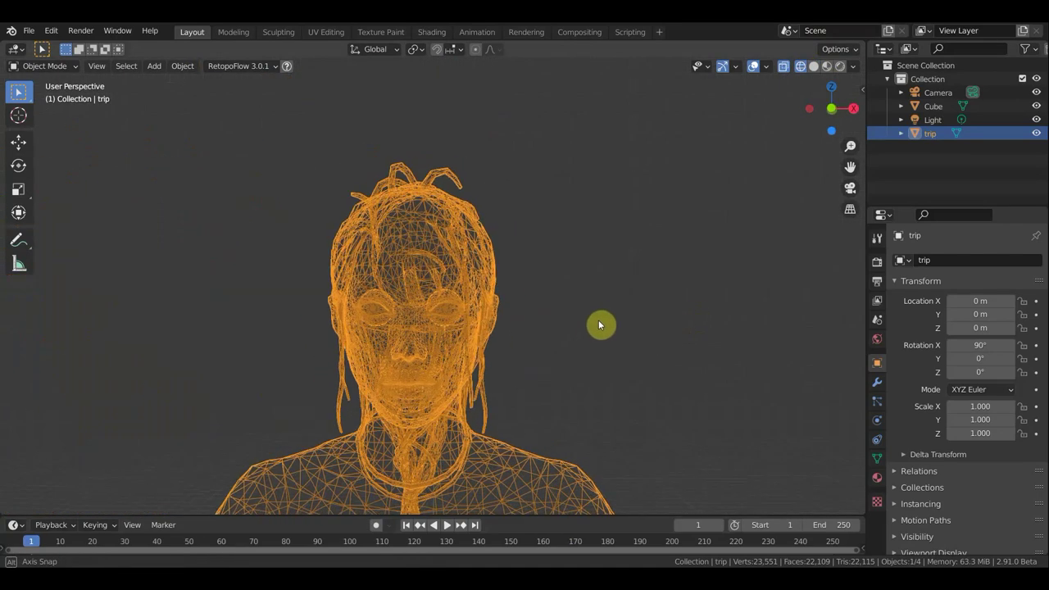
left_click(814, 67)
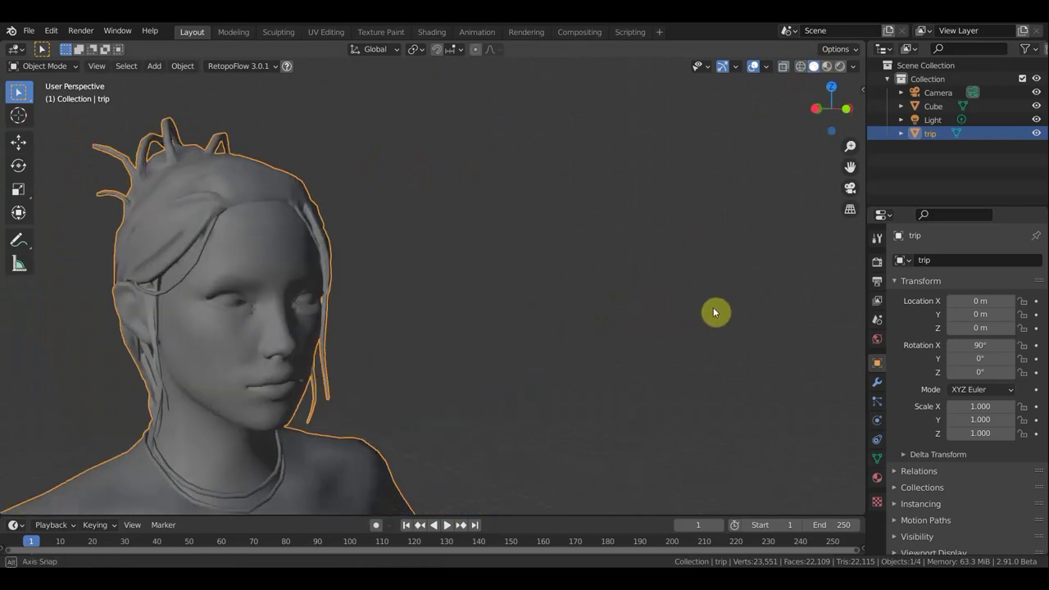